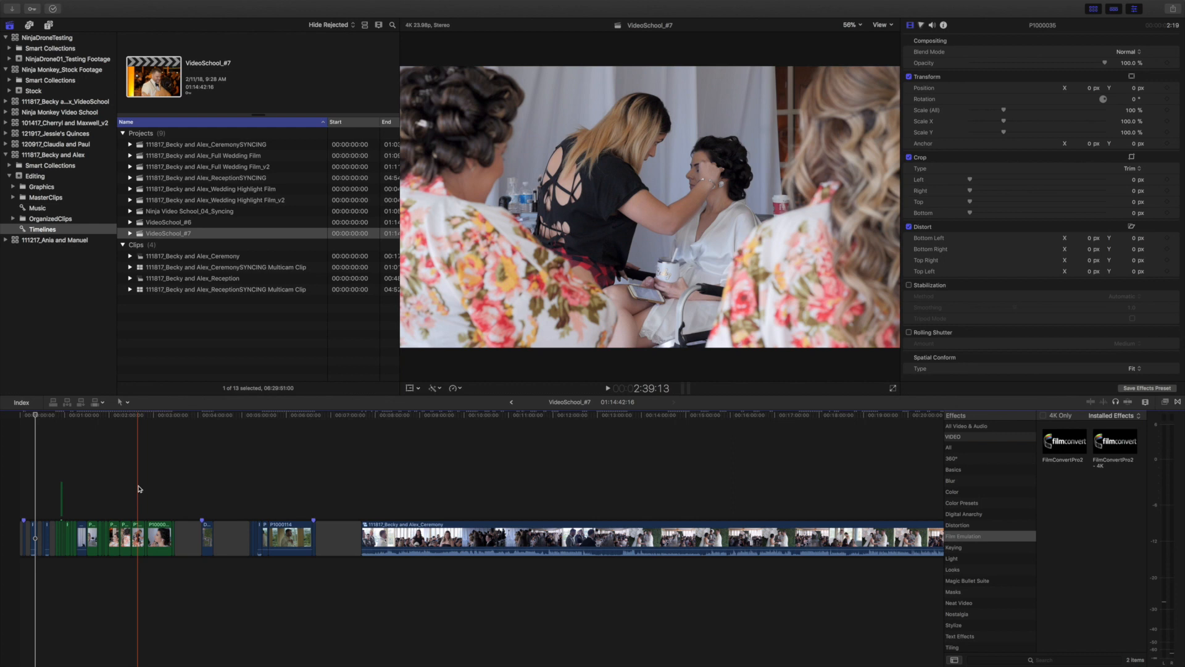
# - Compare the Full Wedding Film, its _v2 version, Wedding Highlight Film_v2 and VideoSchool_#7 projects in the Timelines collection
pyautogui.click(216, 161)
pyautogui.click(216, 158)
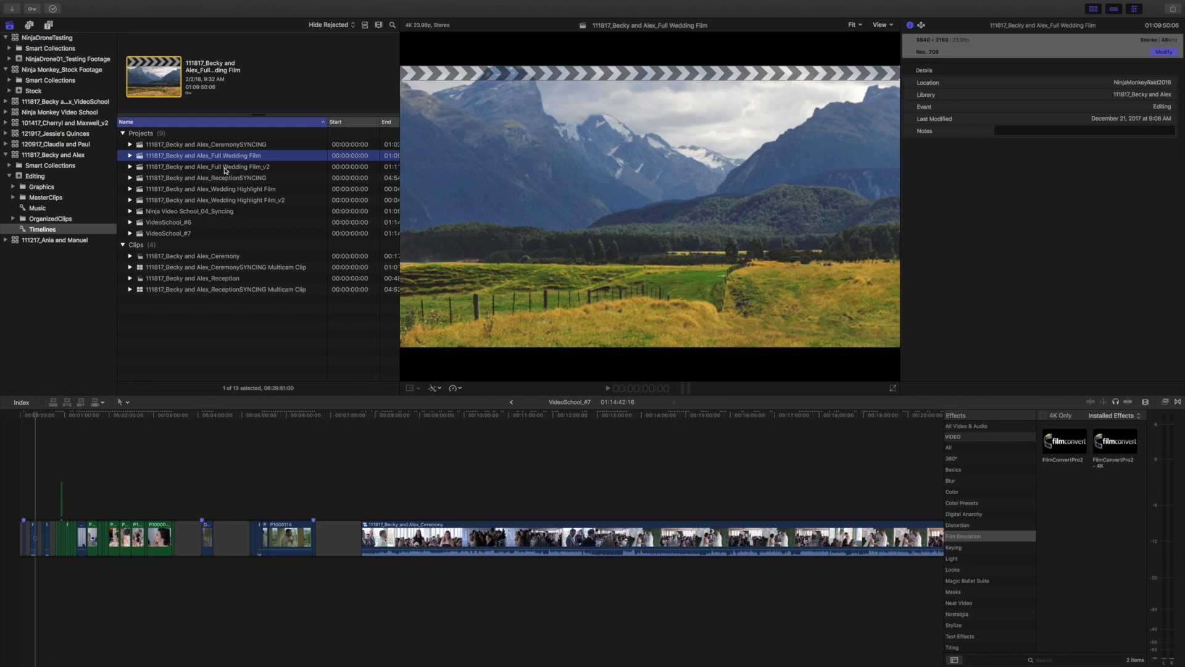
pyautogui.click(225, 167)
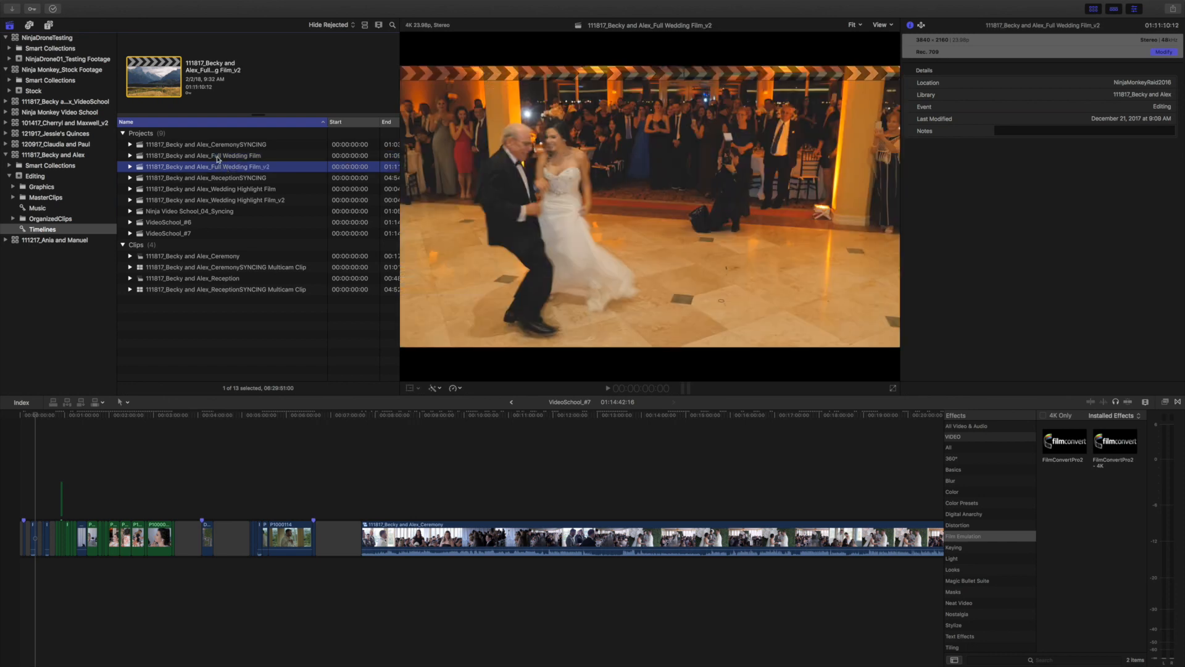
pyautogui.click(217, 157)
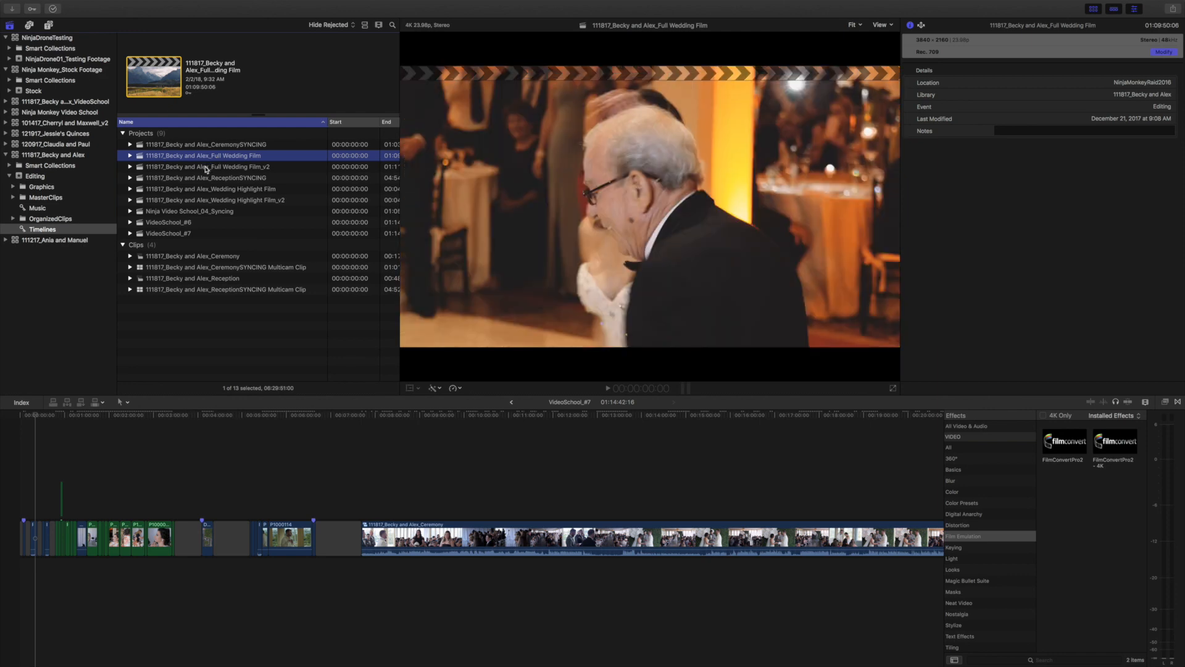
pyautogui.click(267, 170)
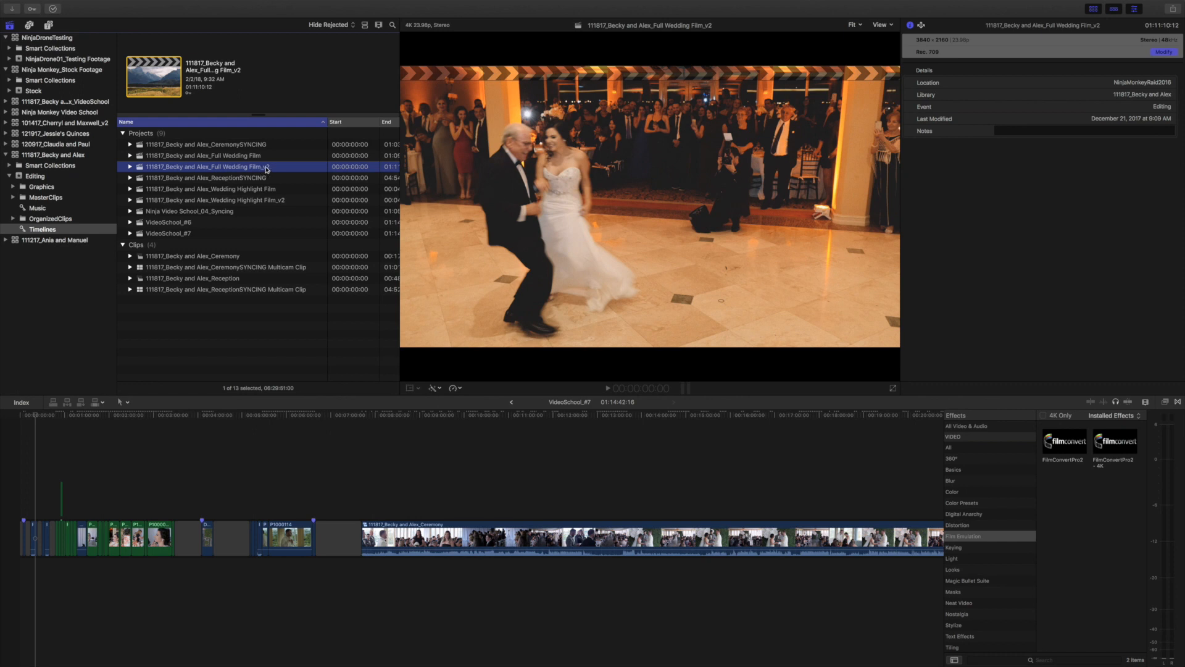
pyautogui.press('Return')
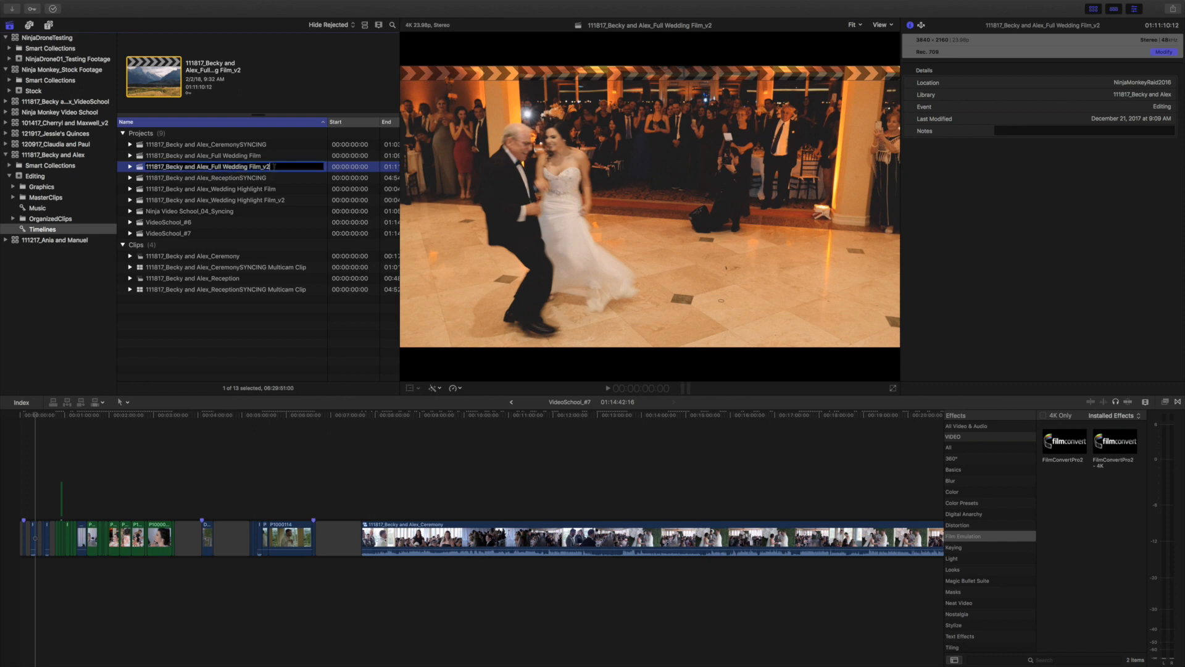
pyautogui.click(271, 192)
pyautogui.click(263, 202)
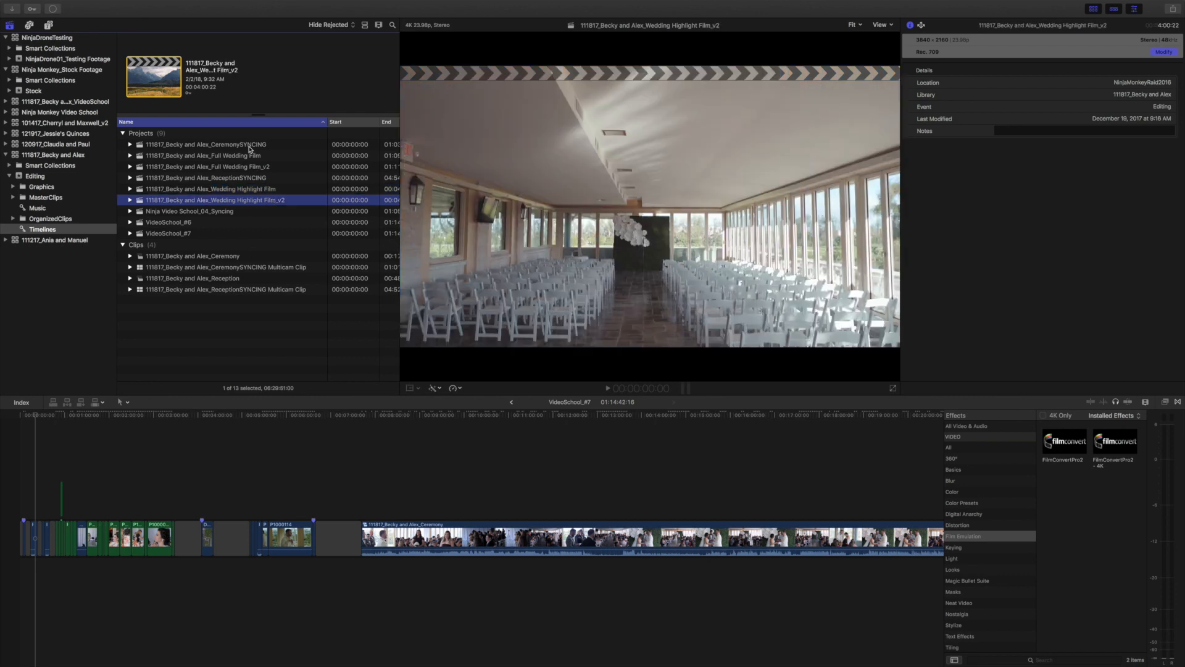
pyautogui.click(177, 234)
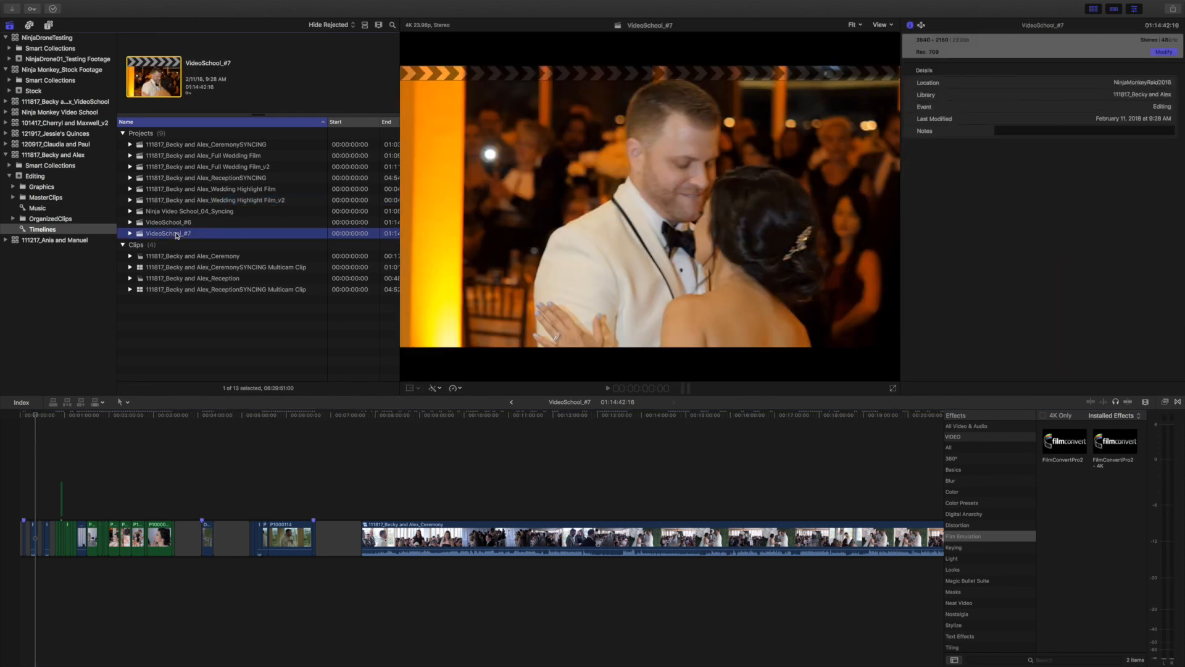
# - Look over the entire VideoSchool_#7 timeline, from the opening preparation clips through the ceremony and reception
pyautogui.click(149, 476)
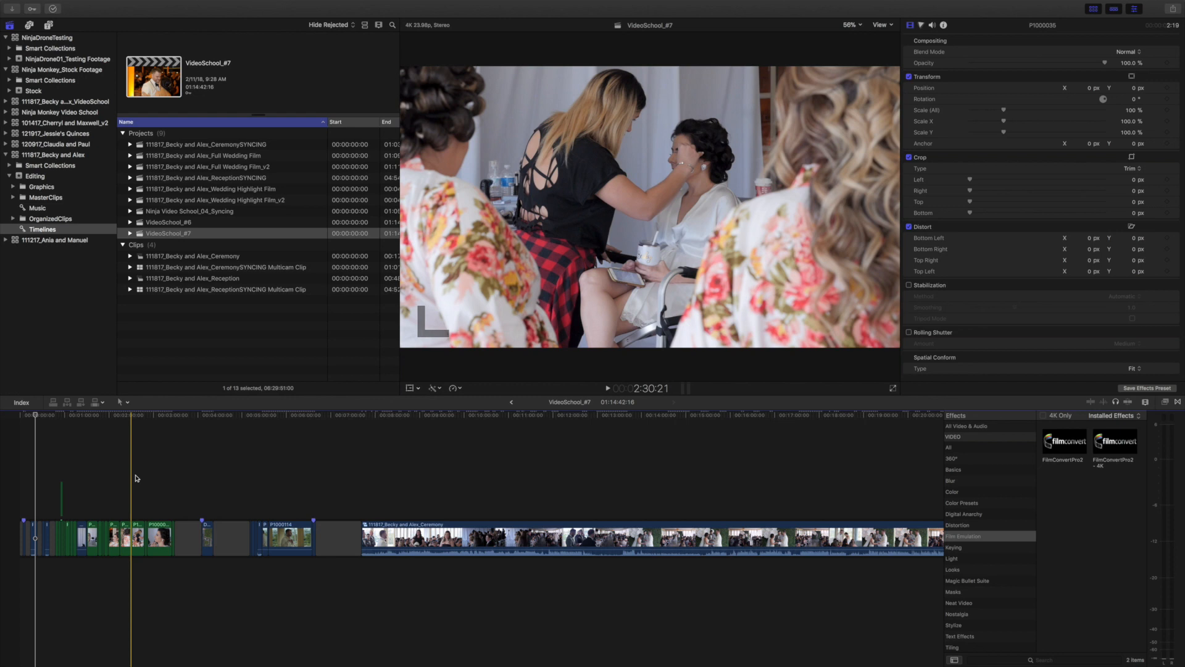
pyautogui.click(283, 440)
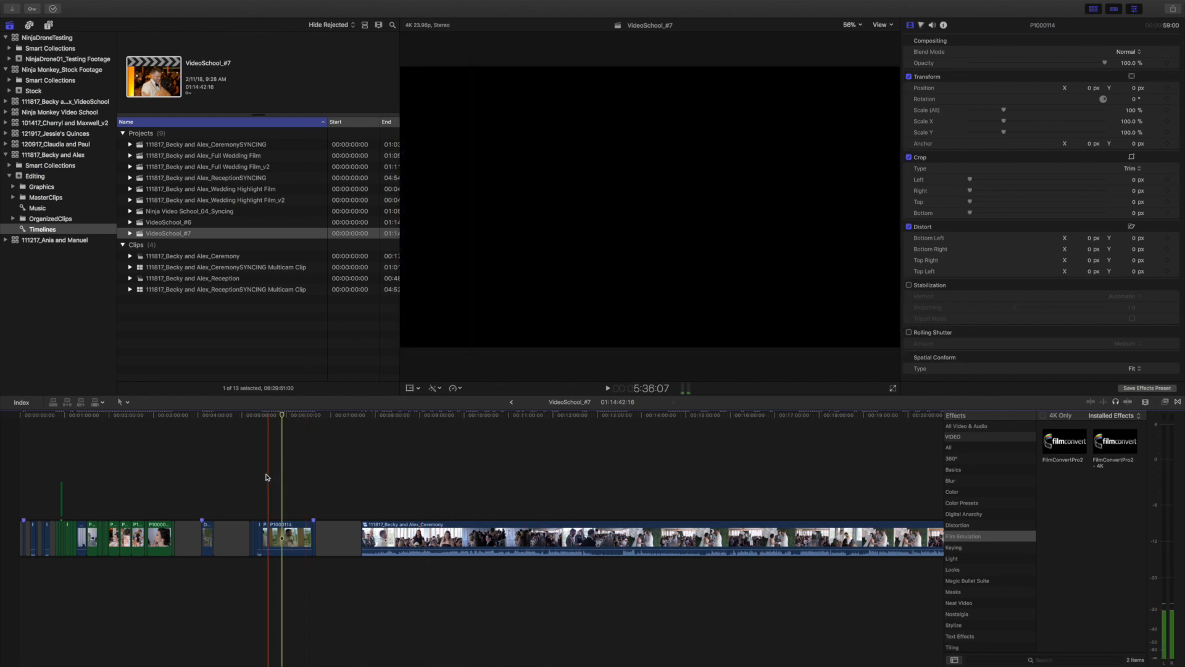
pyautogui.click(55, 471)
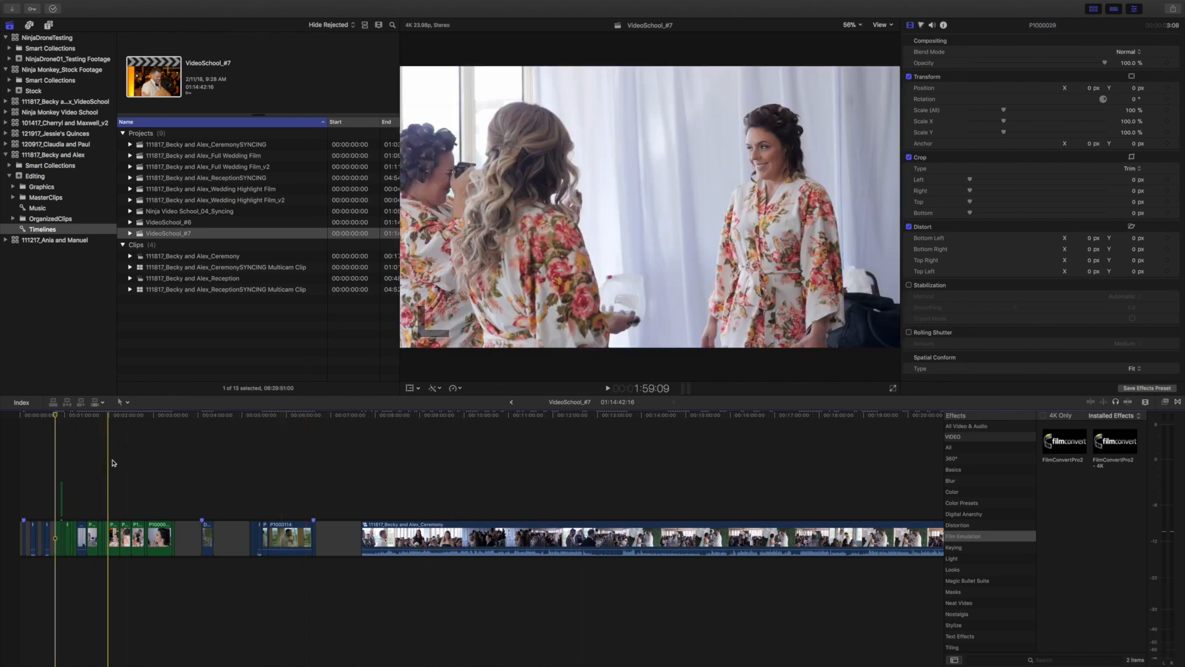
pyautogui.click(113, 458)
pyautogui.click(242, 460)
pyautogui.press('super+minus')
pyautogui.hscroll(-1, 111, 455)
pyautogui.hscroll(2, 251, 468)
pyautogui.press('super+minus')
pyautogui.press('super+minus')
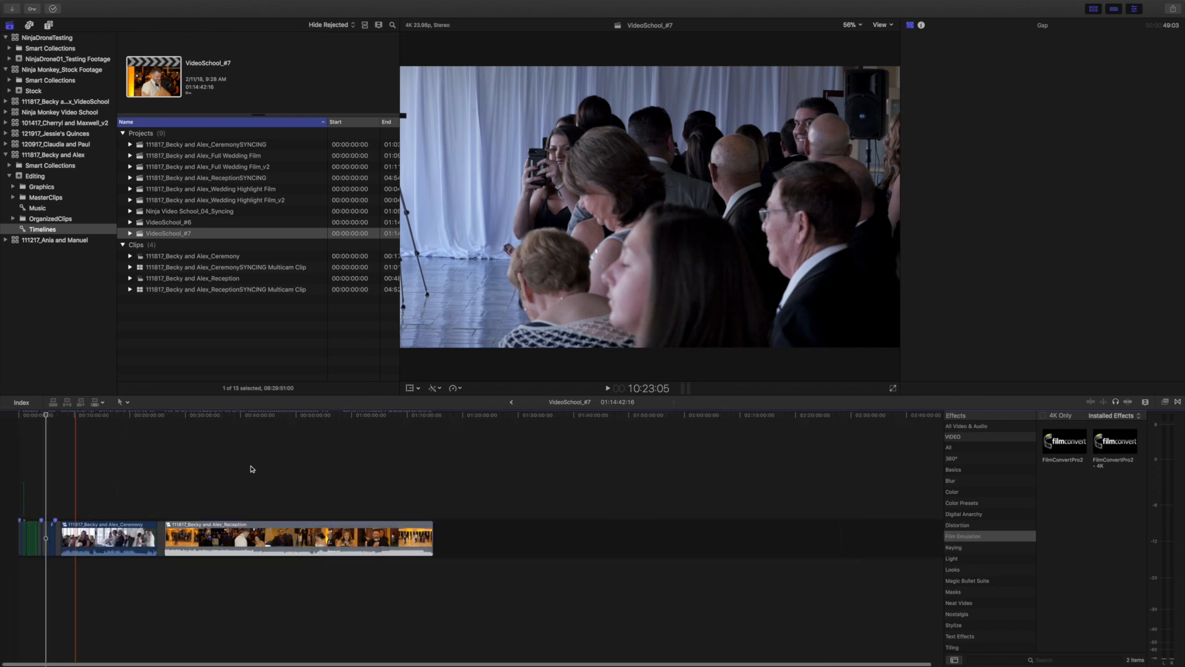
# - Examine the opening section of the VideoSchool_#7 timeline up close, including the gaps between the first clips
pyautogui.hscroll(-1, 251, 469)
pyautogui.press('super+equal')
pyautogui.press('super+equal')
pyautogui.press('super+equal')
pyautogui.press('super+equal')
pyautogui.hscroll(-5, 33, 478)
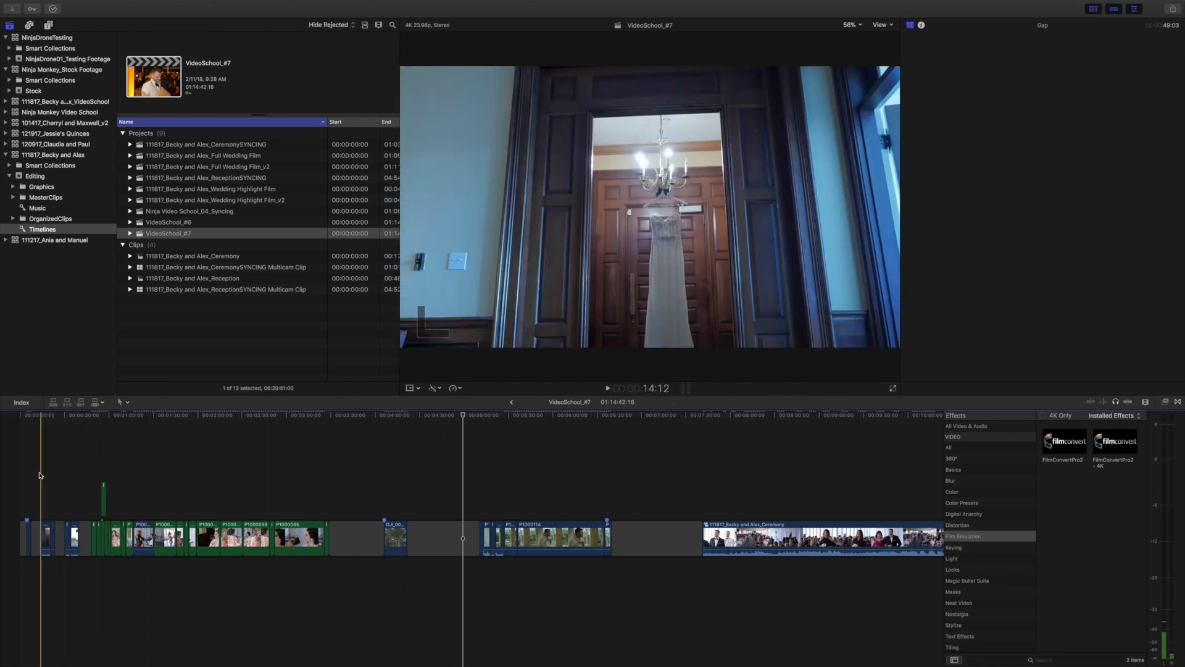
pyautogui.press('super+equal')
pyautogui.press('super+minus')
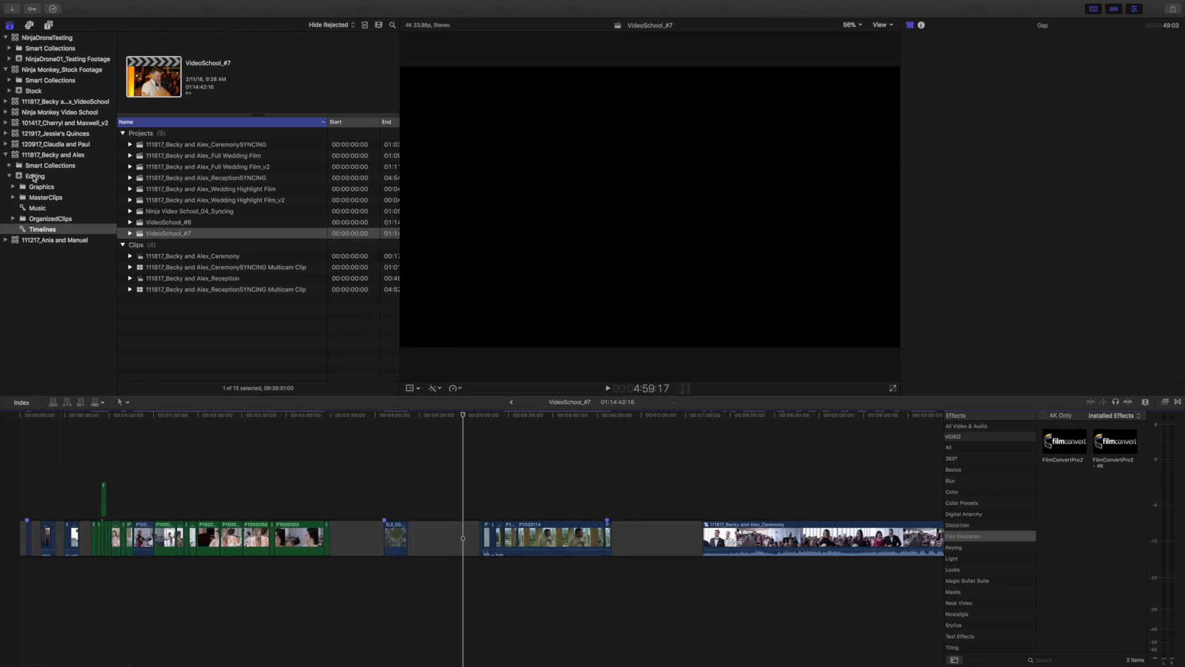
# - Find the Latin_Lover track in the Music collection and check its usage terms in the YouTube Audio Library in Safari
pyautogui.click(36, 210)
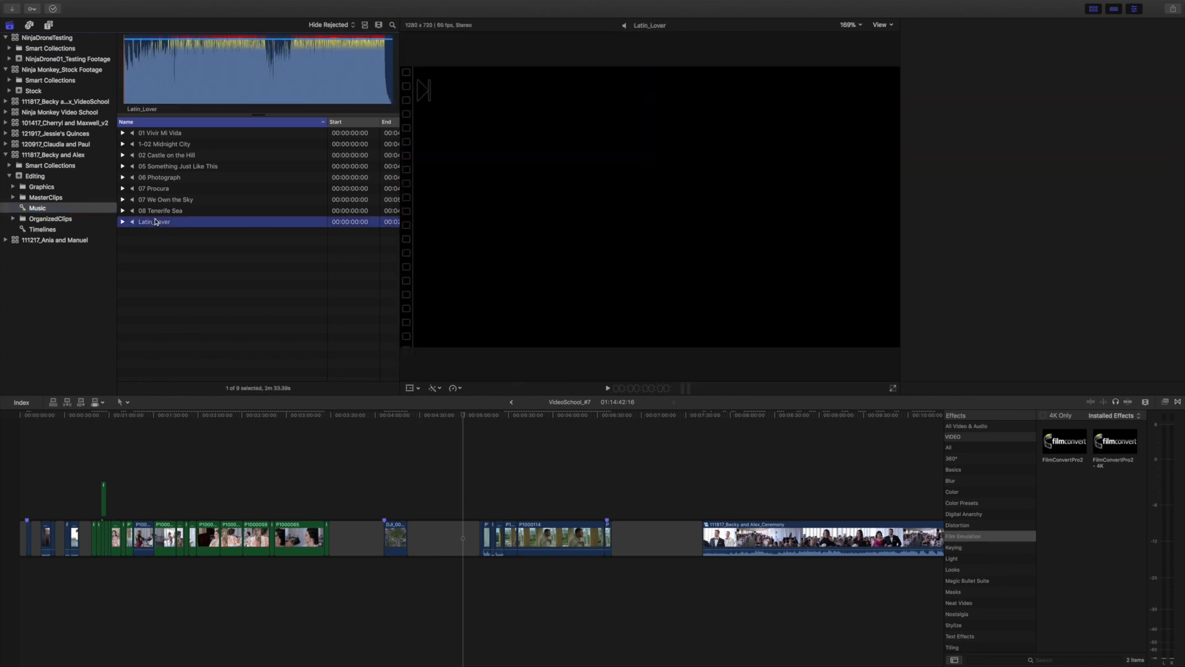
pyautogui.click(156, 223)
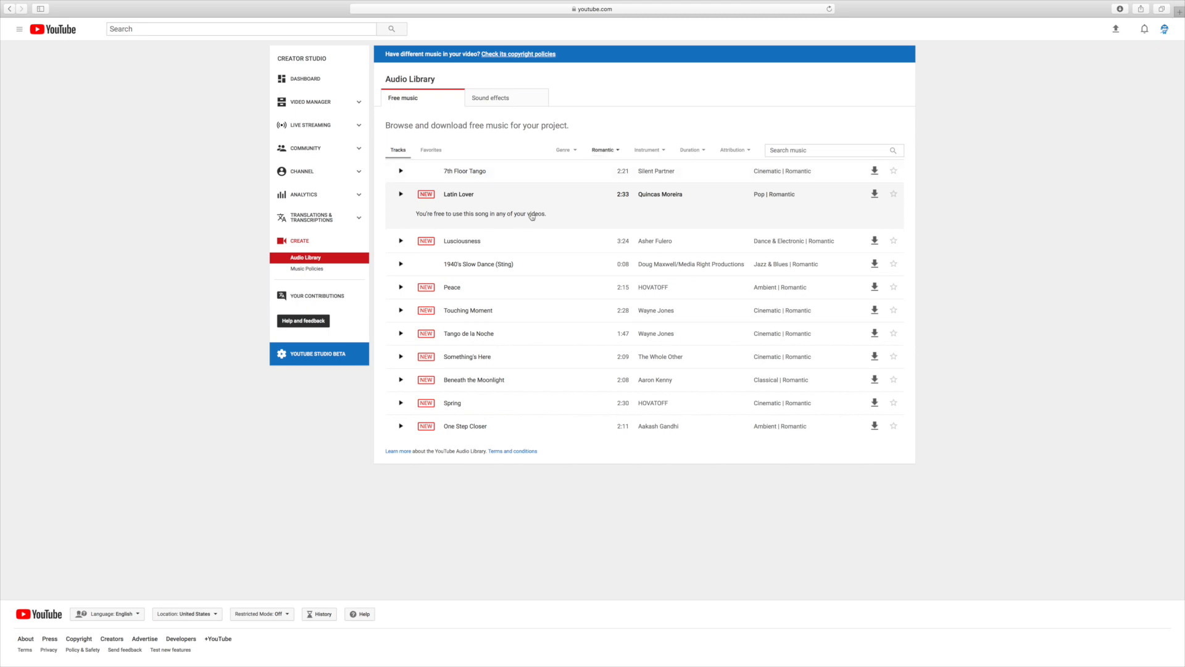
pyautogui.hotkey('ctrl', 'Left')
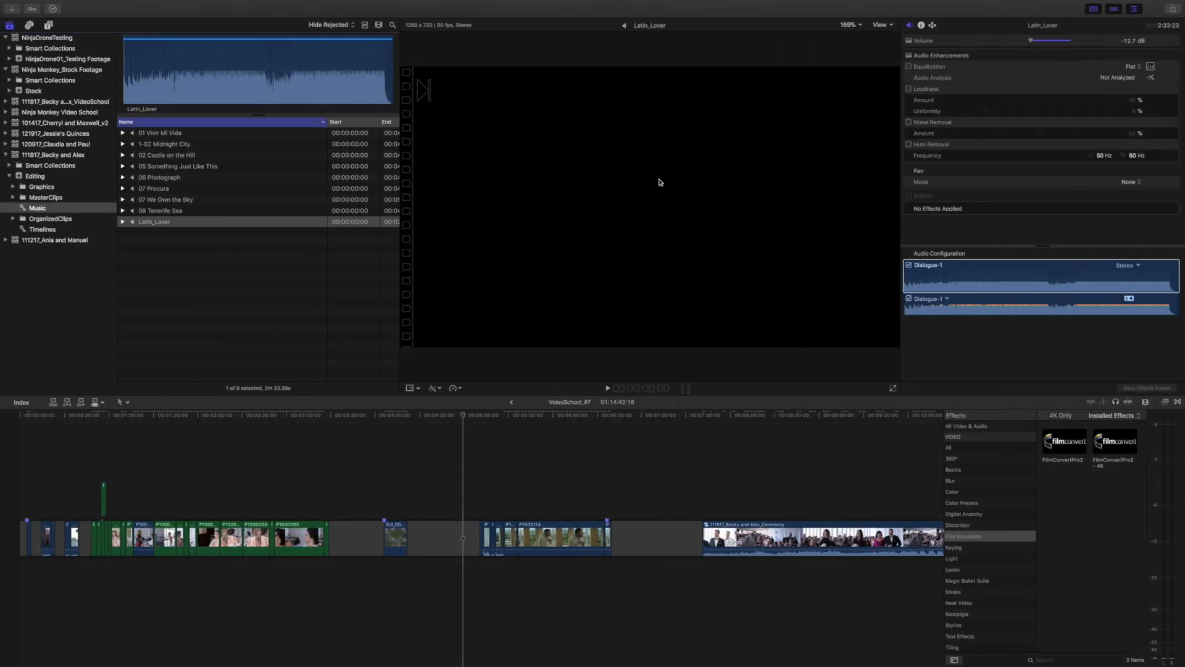
pyautogui.hotkey('ctrl', 'Right')
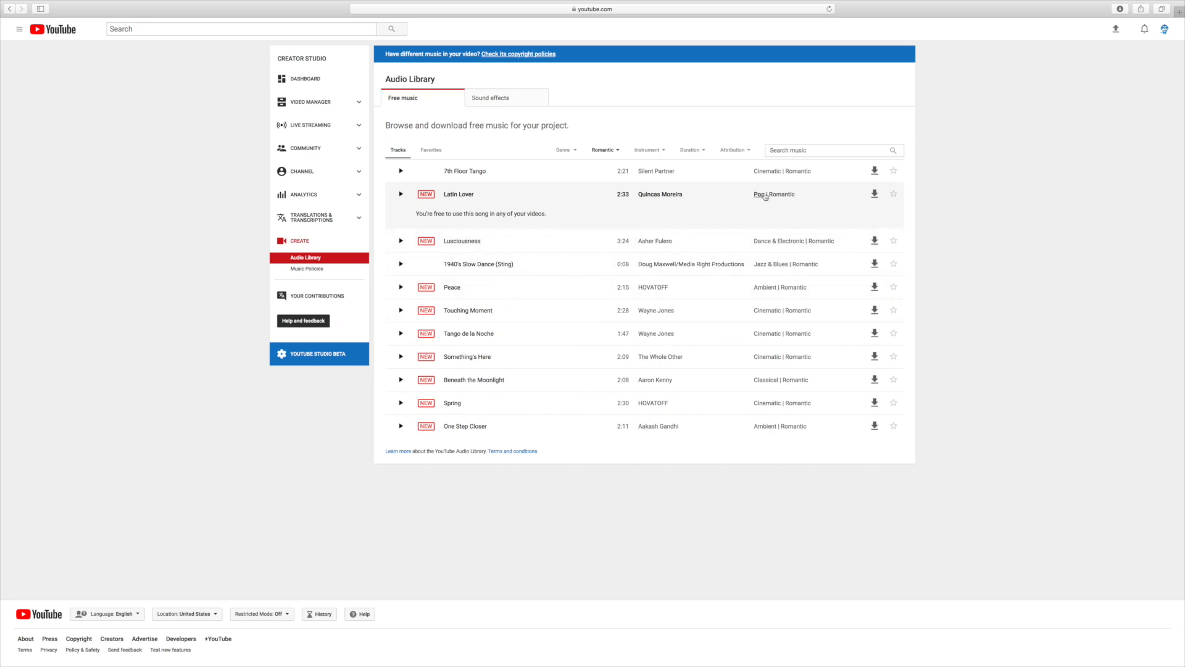
pyautogui.hotkey('ctrl', 'Left')
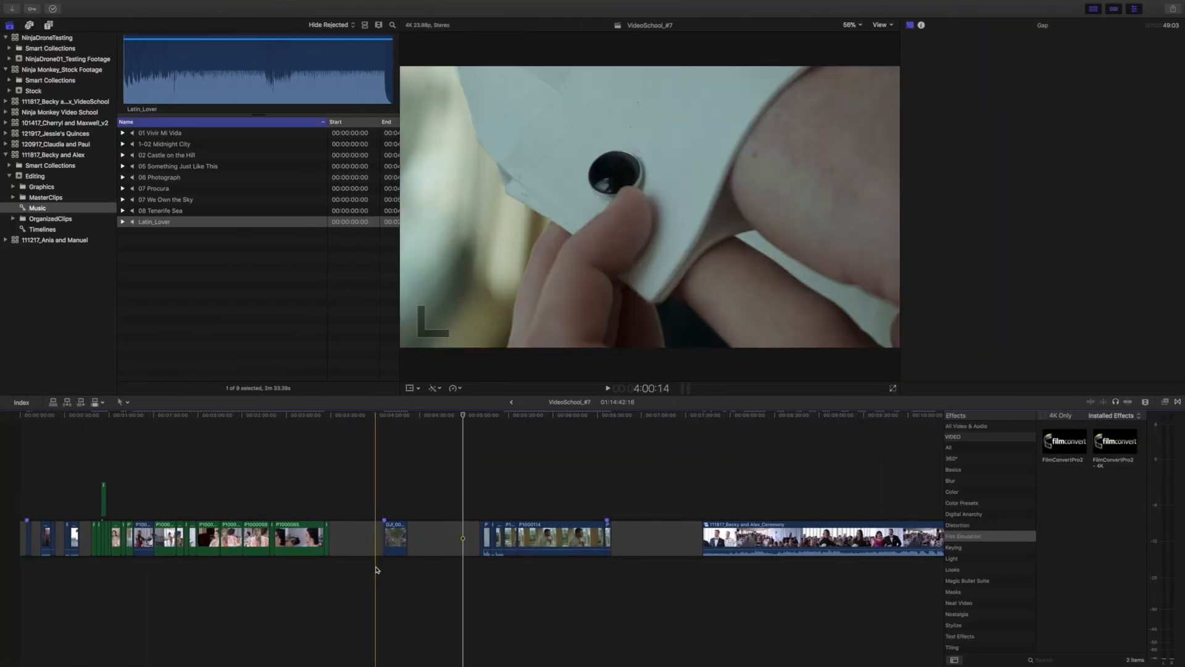
# - Add the Latin_Lover track beneath the primary storyline at the very beginning of the VideoSchool_#7 timeline
pyautogui.click(456, 424)
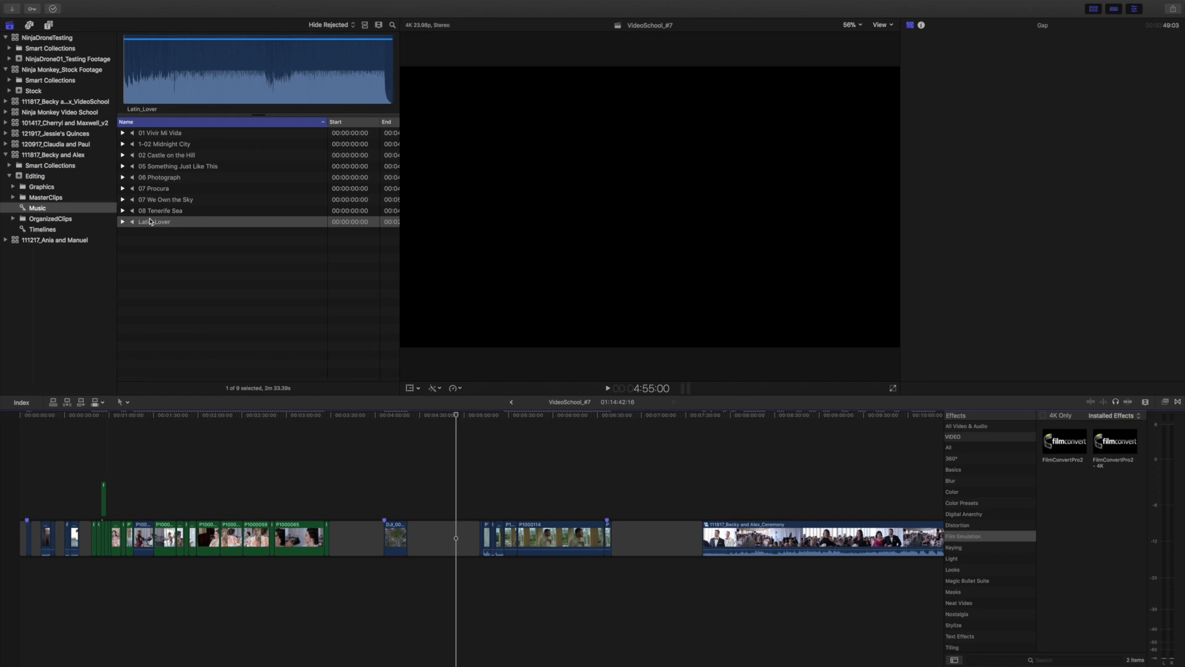
pyautogui.click(171, 249)
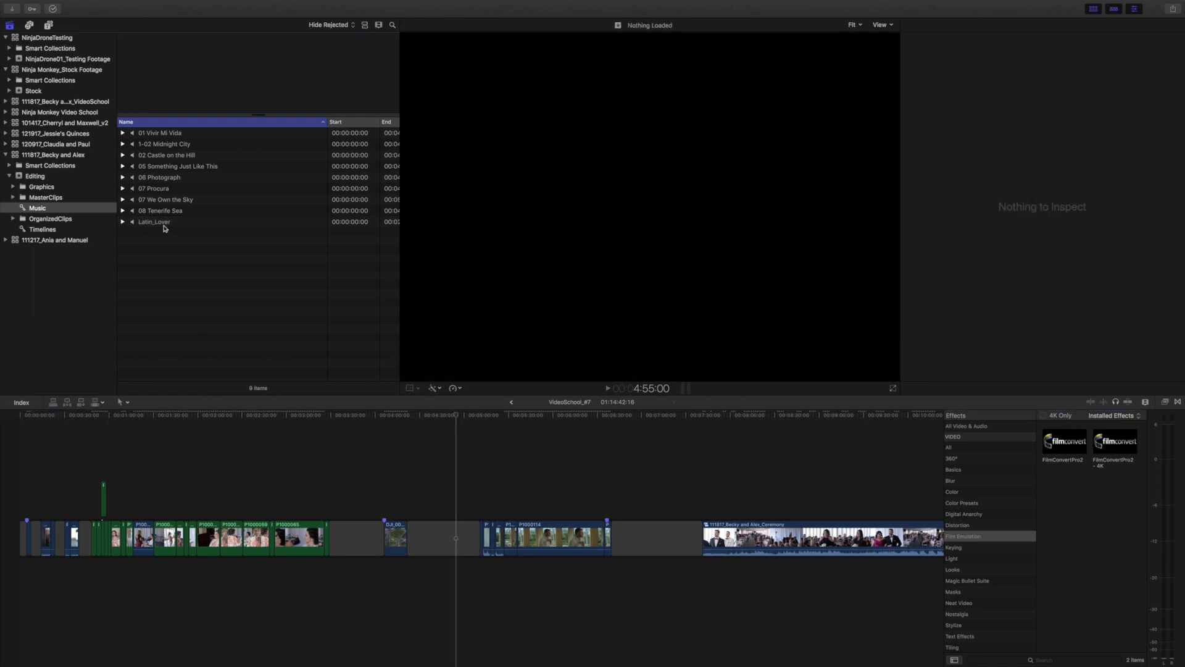
pyautogui.moveTo(148, 223); pyautogui.dragTo(4, 570)
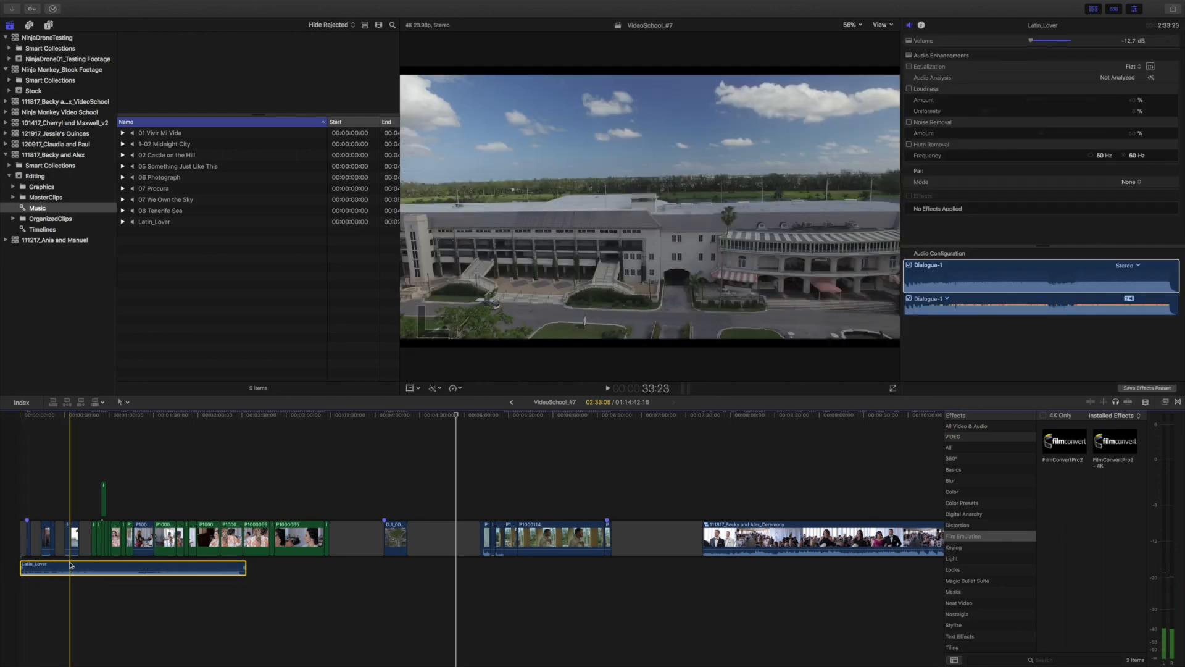
# - Play the opening from its start with the Latin_Lover music and stop with the playhead at 1:22
pyautogui.click(22, 537)
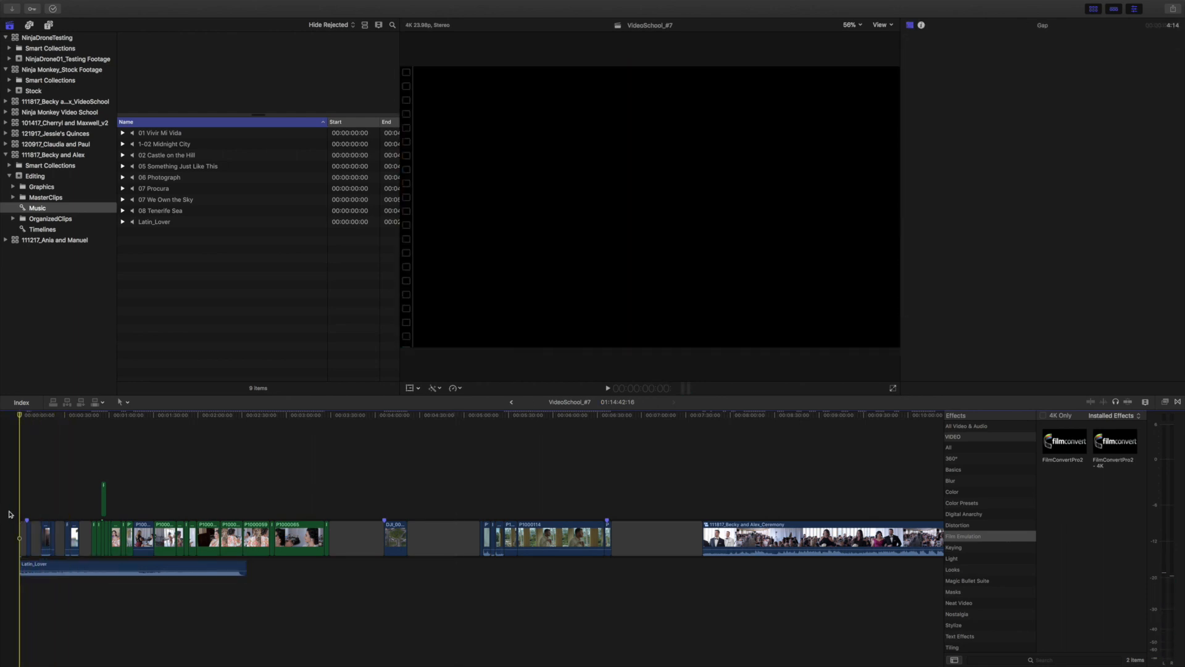
pyautogui.press('super+equal')
pyautogui.press('super+equal')
pyautogui.press('super+equal')
pyautogui.press('space')
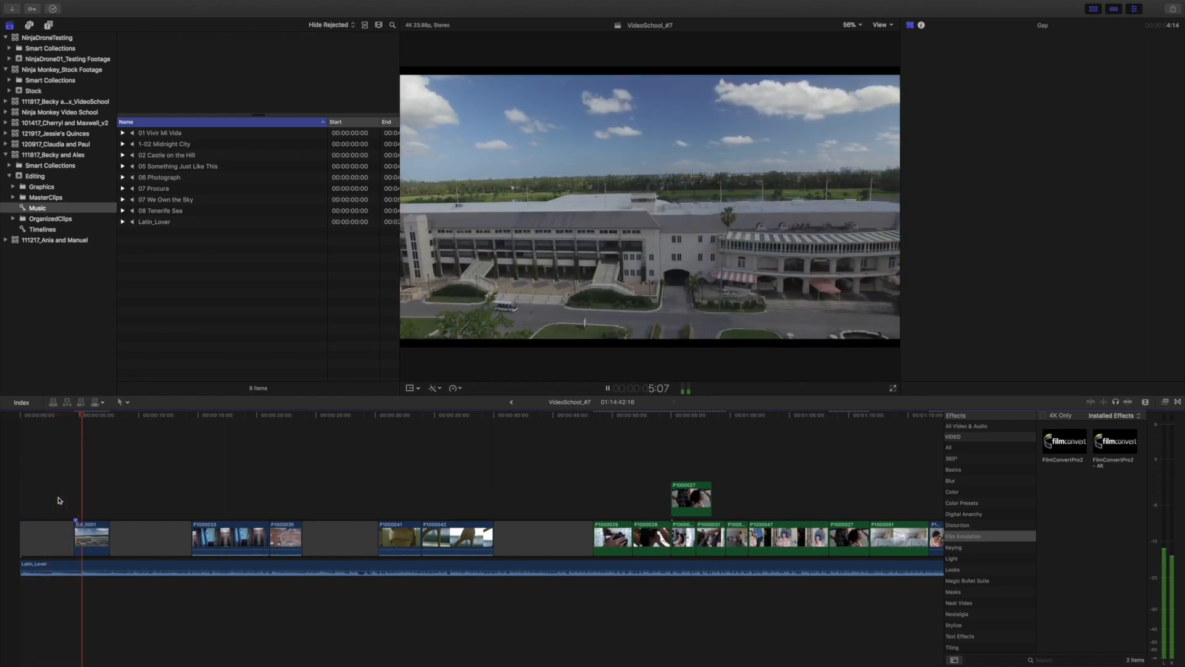
pyautogui.press('space')
pyautogui.click(52, 467)
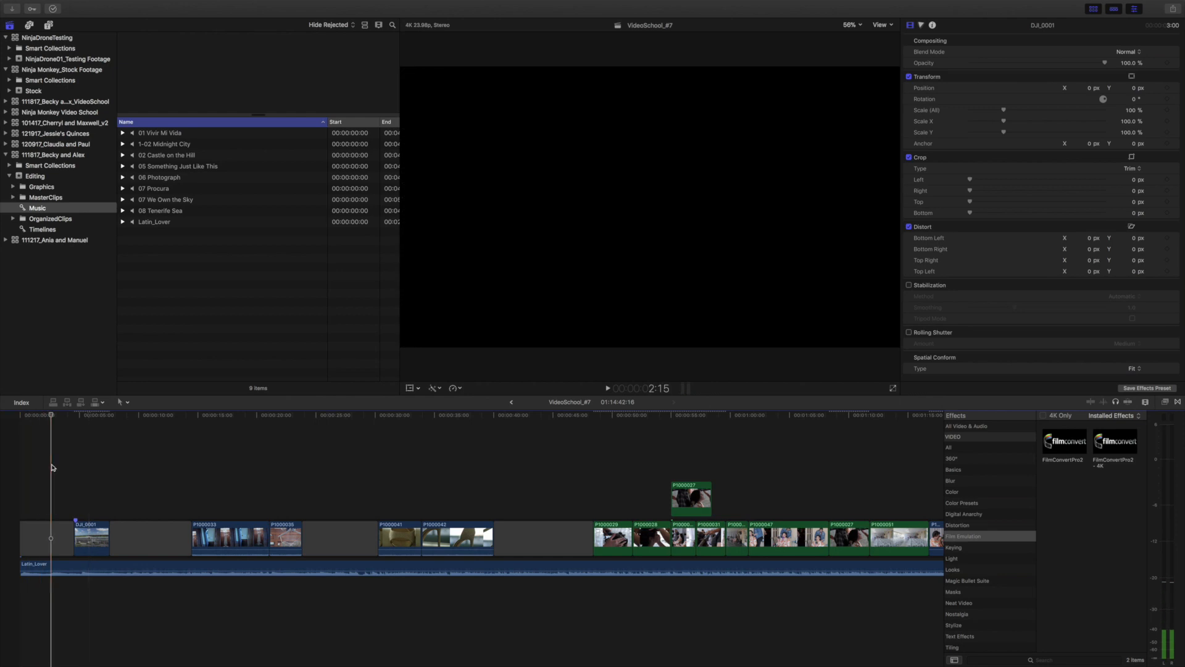
pyautogui.click(21, 415)
pyautogui.press('space')
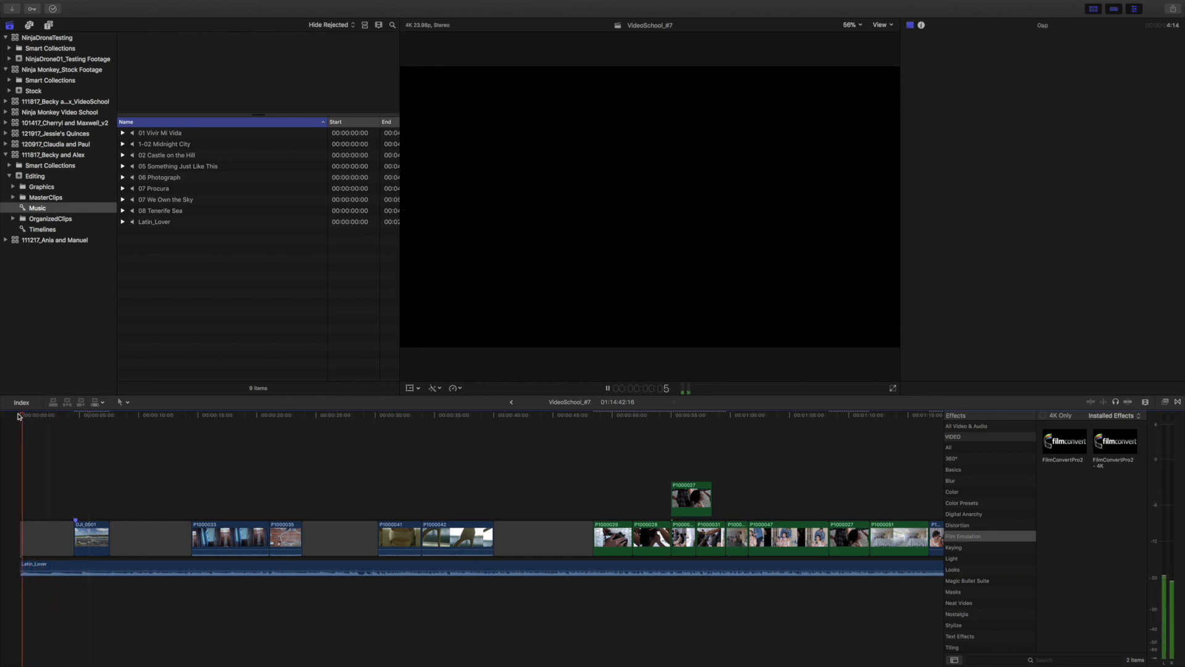
pyautogui.press('space')
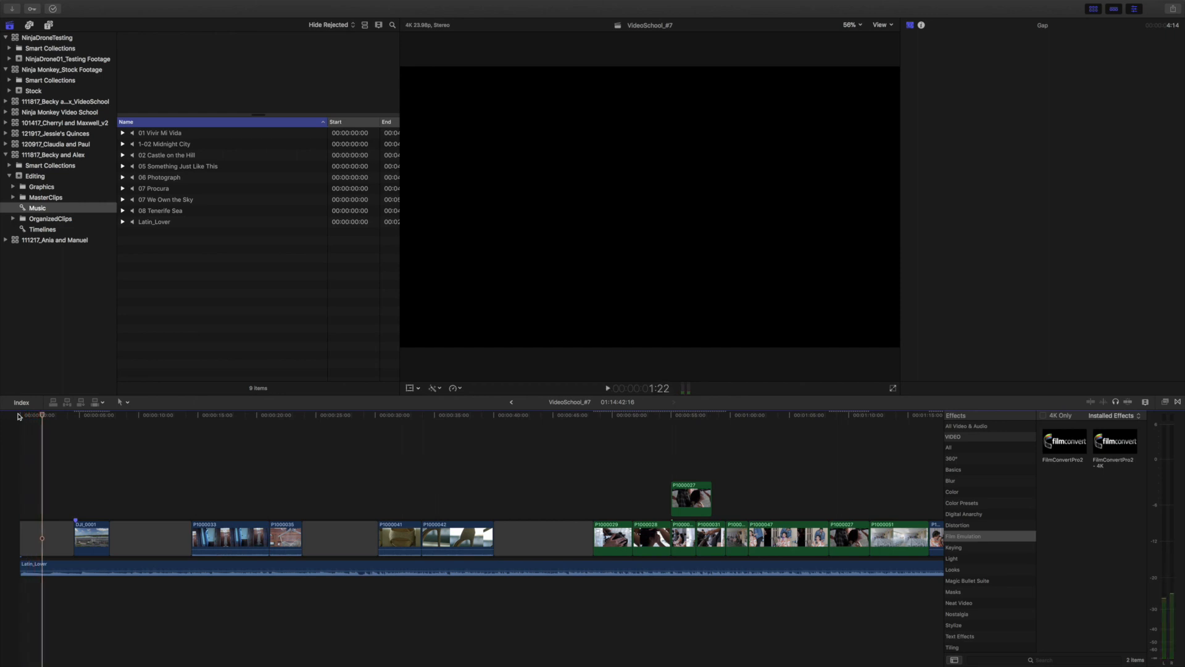
# - Browse the Graphics folder's Titles, Red, Wipes and Film Burns collections in the Editing event
pyautogui.click(22, 189)
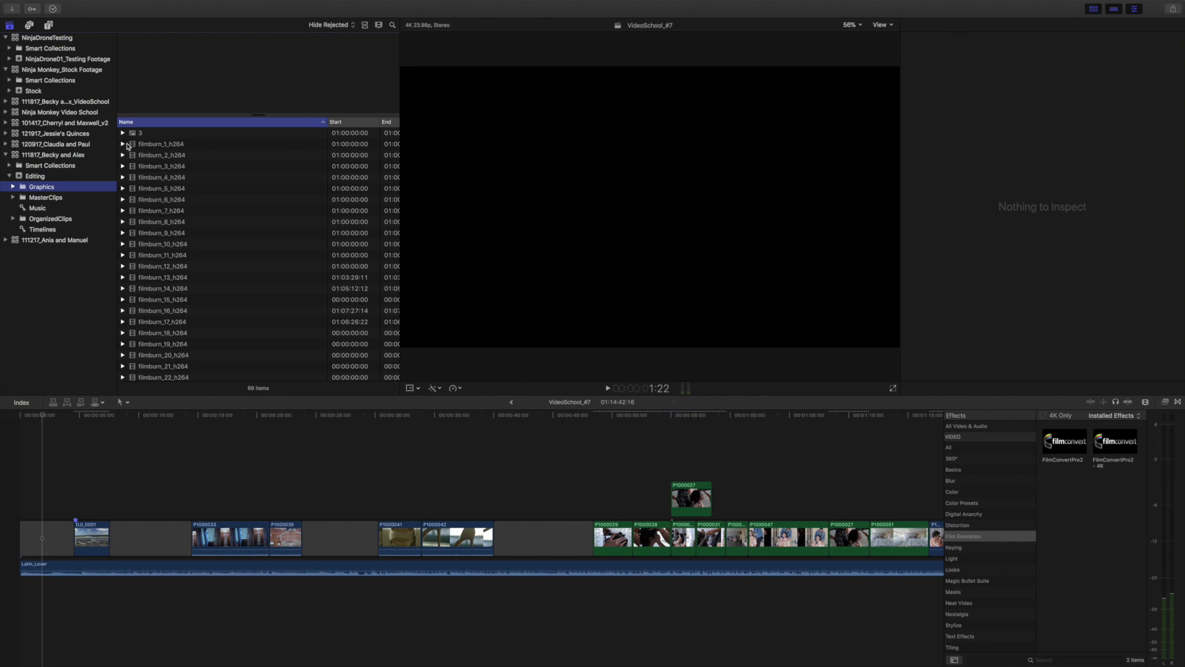
pyautogui.click(13, 187)
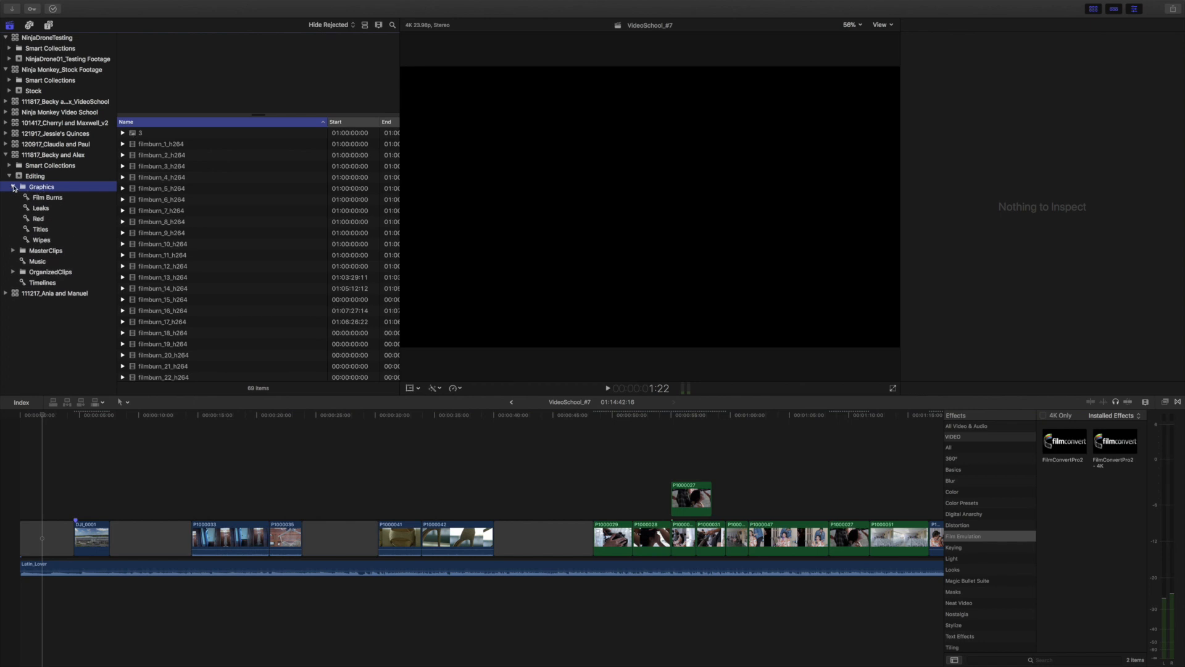
pyautogui.click(41, 230)
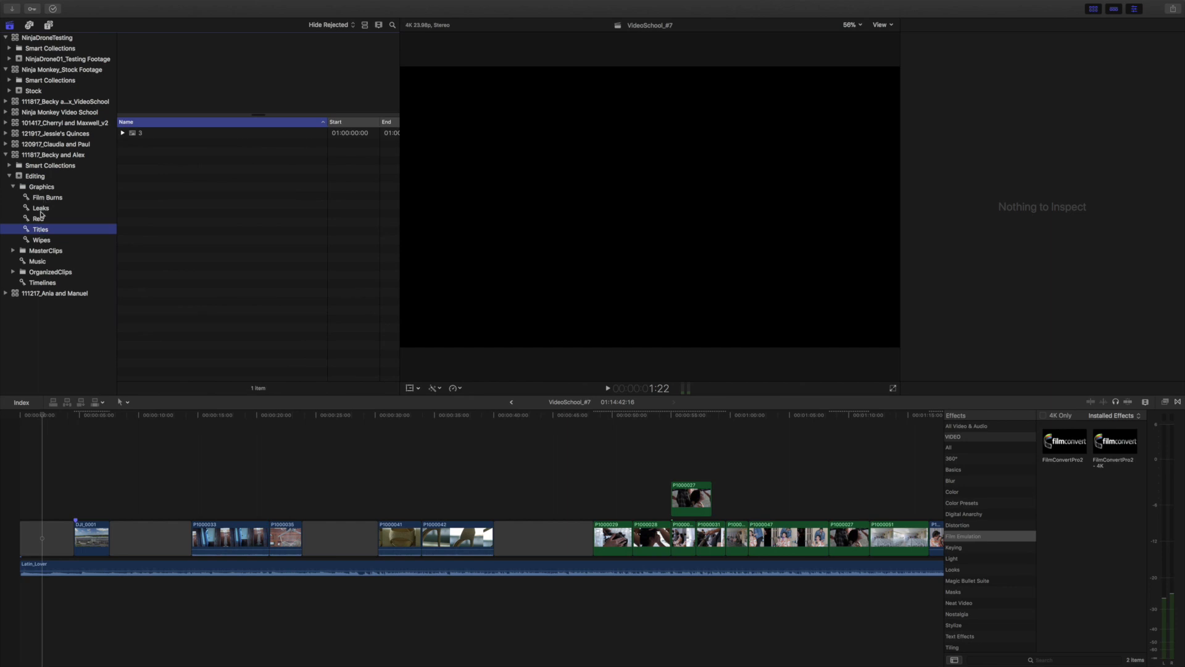
pyautogui.click(41, 221)
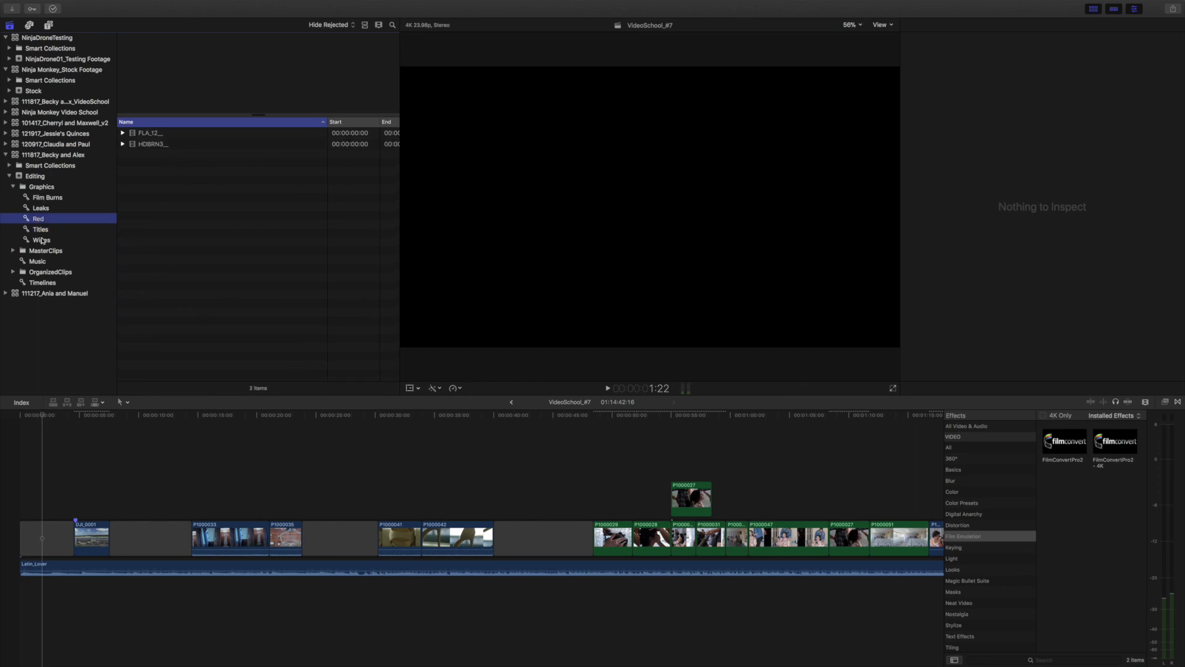
pyautogui.click(42, 242)
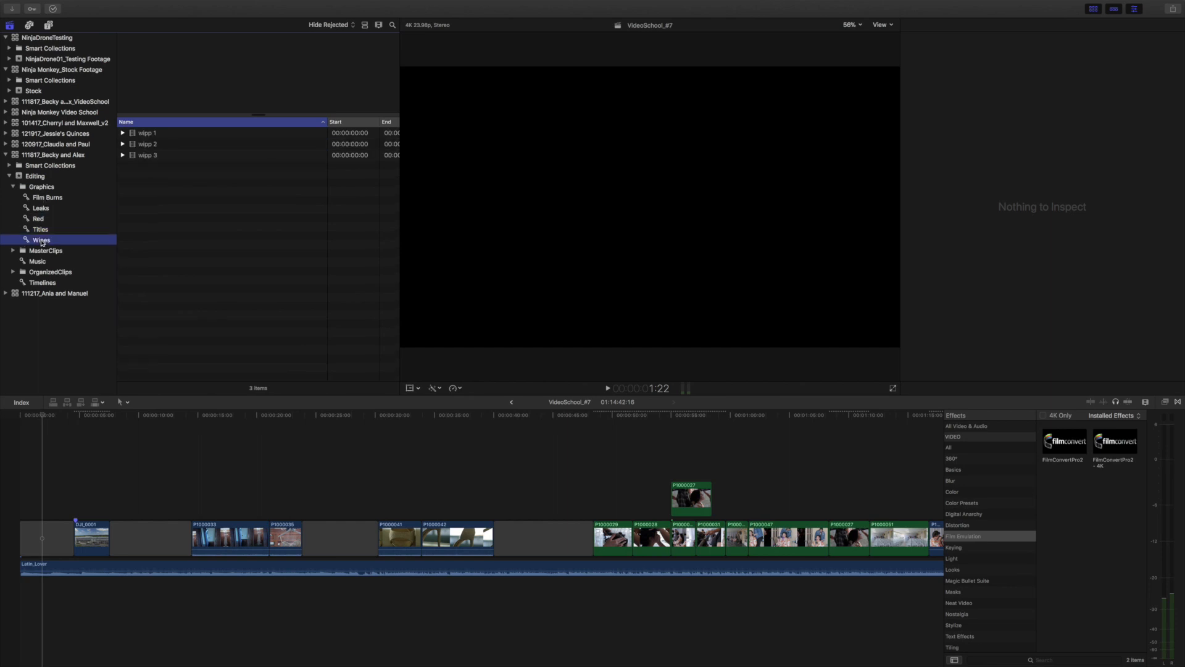
pyautogui.click(45, 199)
# - Place clip 3 from the Titles collection above the opening gap at 1:22 in the timeline
pyautogui.click(39, 230)
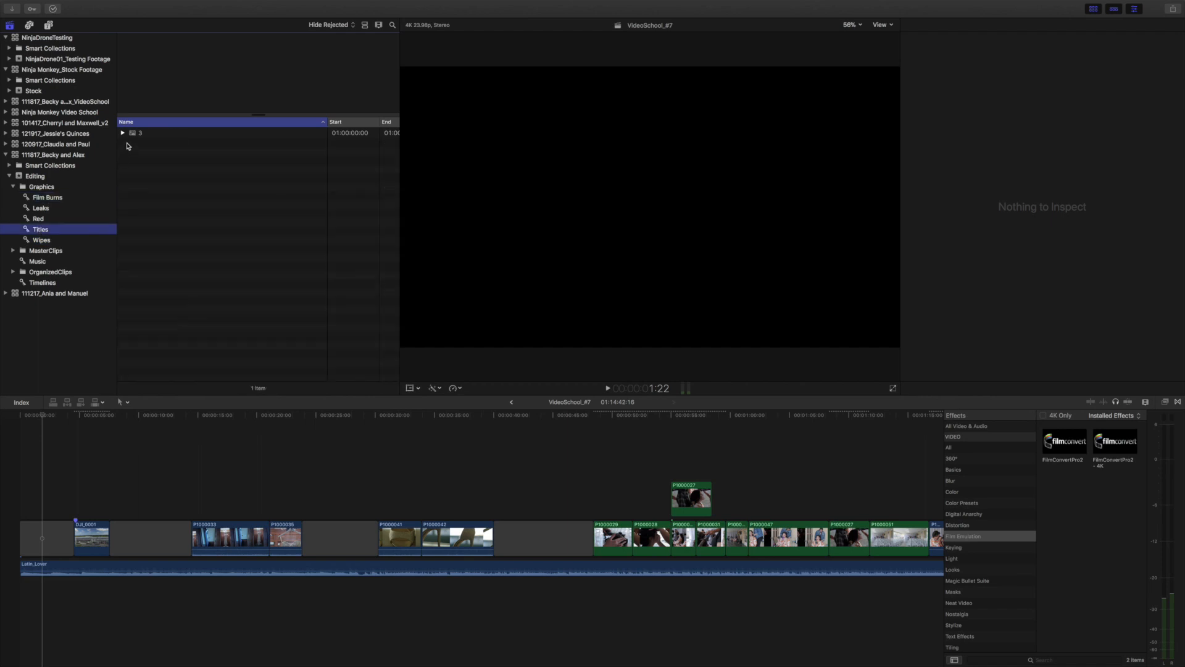
pyautogui.moveTo(133, 135); pyautogui.dragTo(43, 499)
pyautogui.press('super+equal')
pyautogui.press('super+equal')
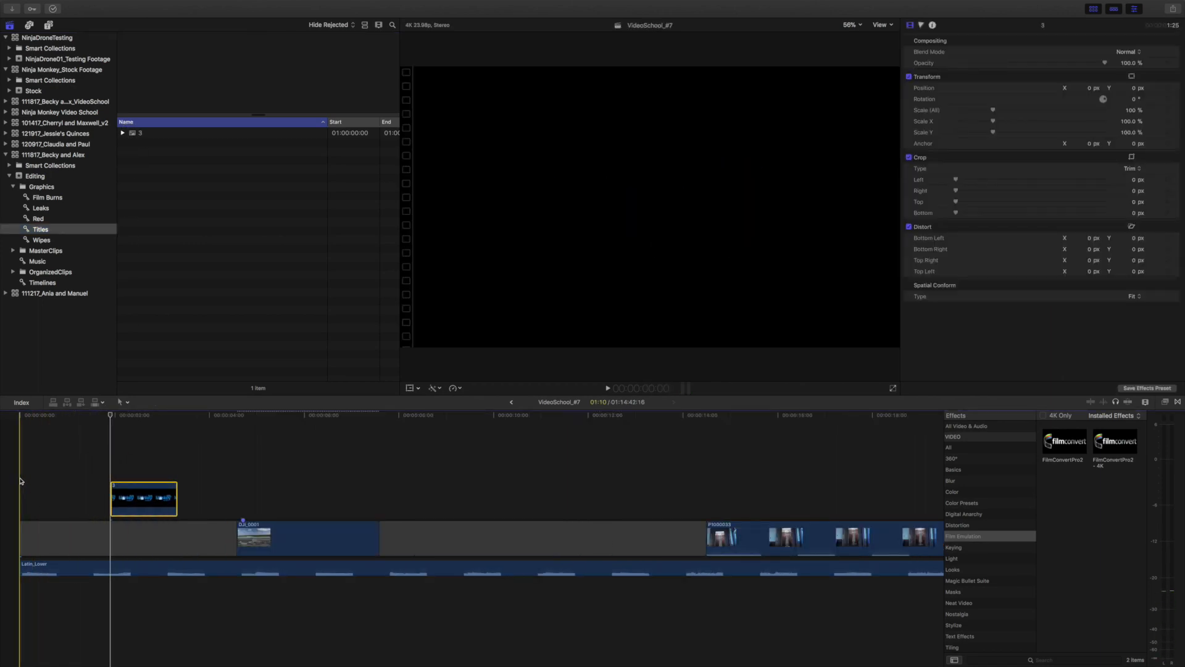
# - Check the logo title's timing against the music and move it earlier so it starts at frame 8
pyautogui.press('Home')
pyautogui.press('space')
pyautogui.press('space')
pyautogui.moveTo(148, 499); pyautogui.dragTo(101, 498)
pyautogui.press('space')
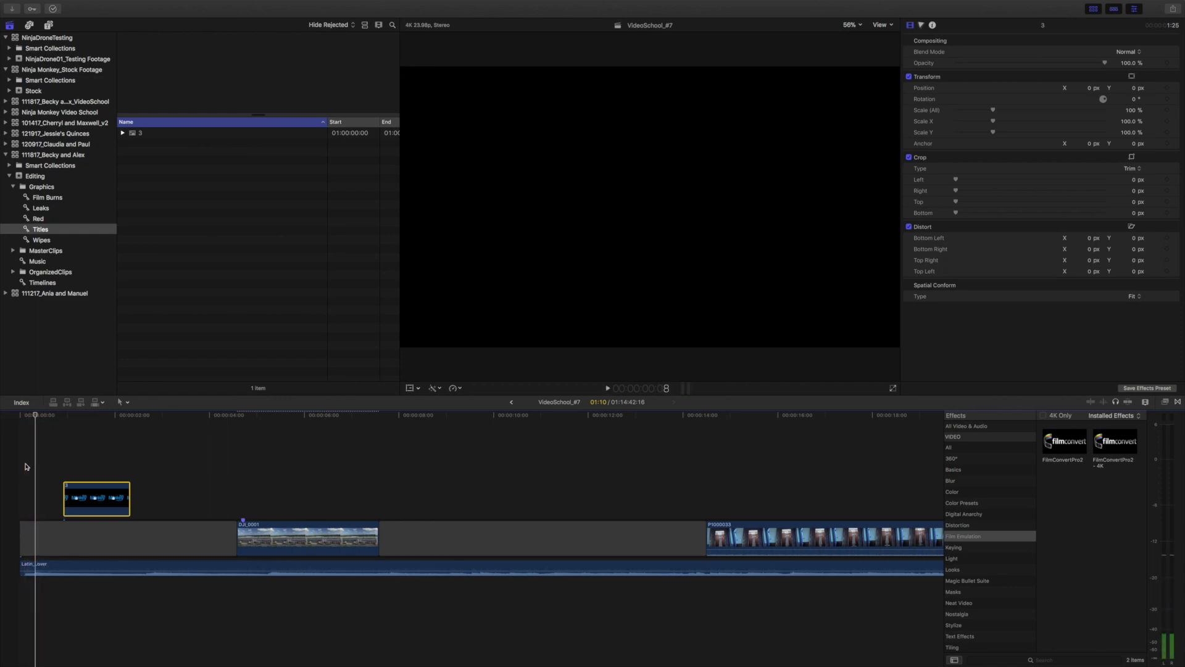
pyautogui.moveTo(92, 497); pyautogui.dragTo(59, 498)
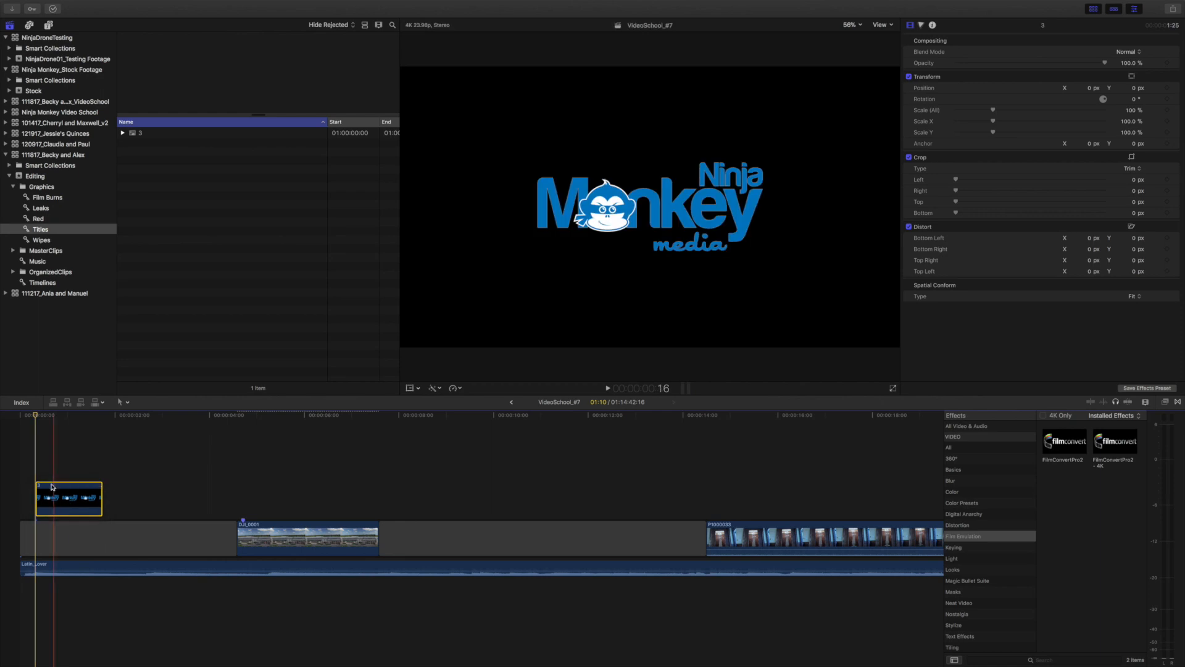
# - Play the logo title against the music and set its overall scale to 50%
pyautogui.press('space')
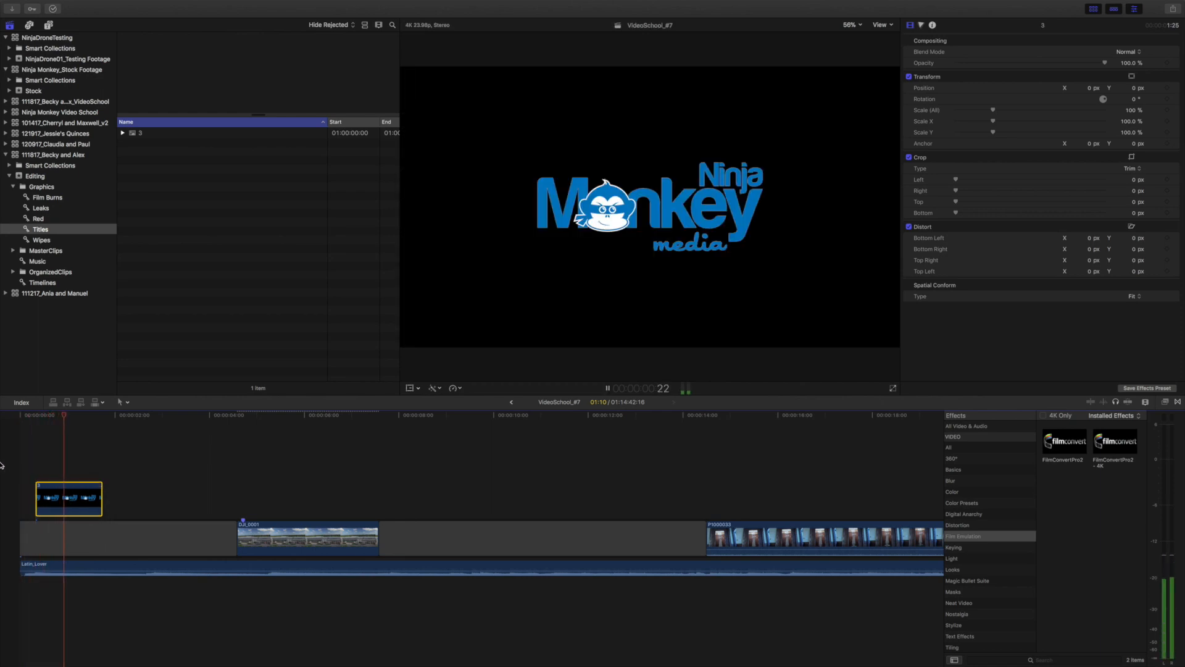
pyautogui.press('space')
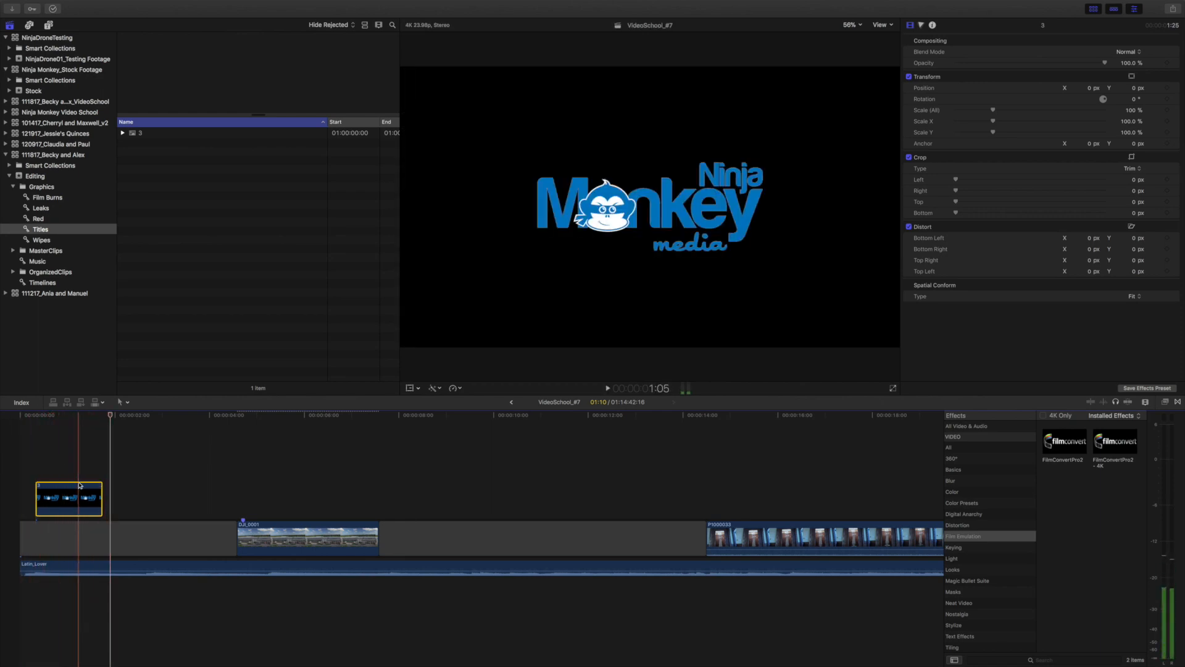
pyautogui.click(61, 447)
pyautogui.click(71, 494)
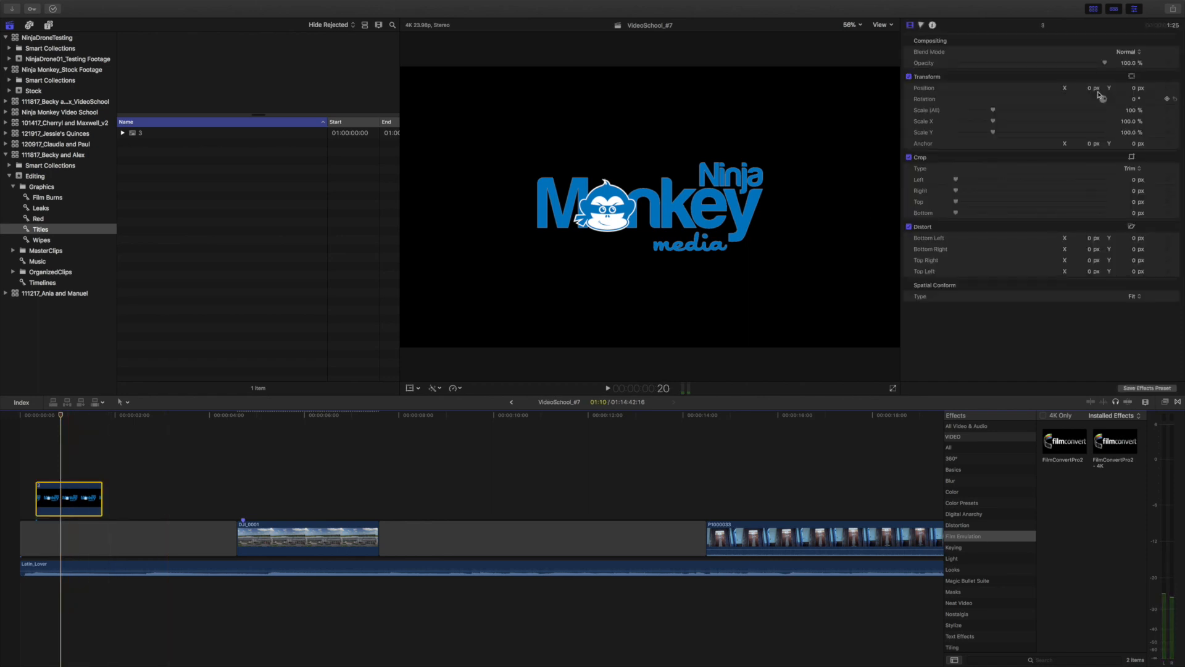
pyautogui.click(1127, 63)
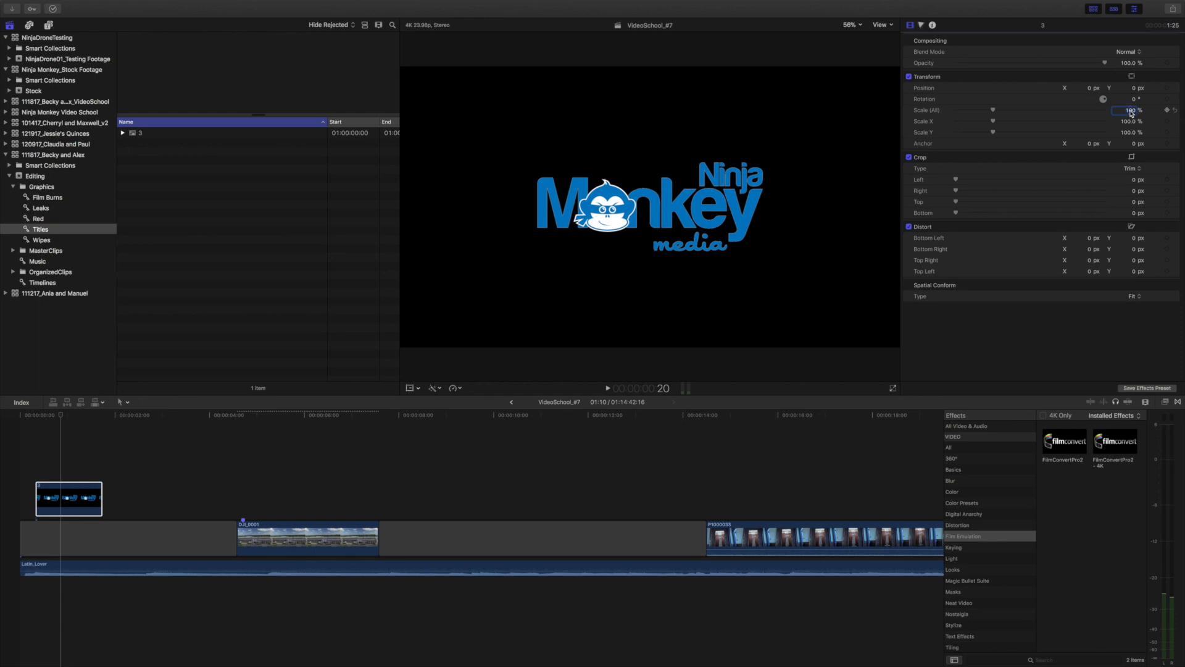
pyautogui.press('Return')
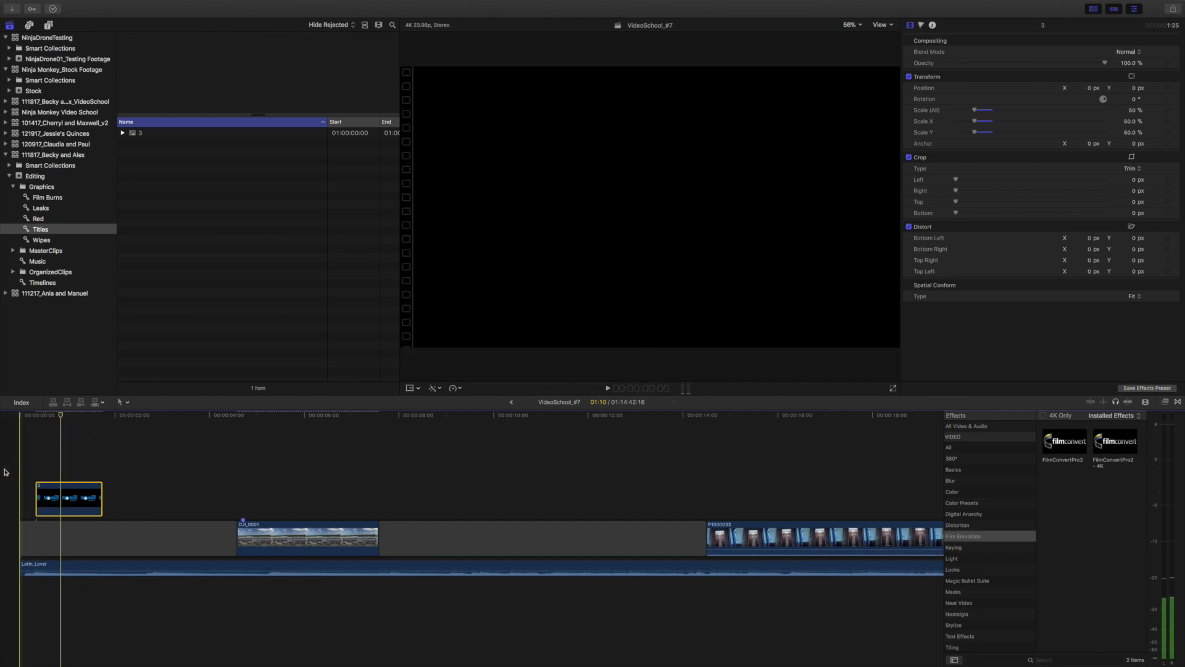
# - Play the opening up to 2:16, try ending the opening gap there, and undo the trim
pyautogui.press('space')
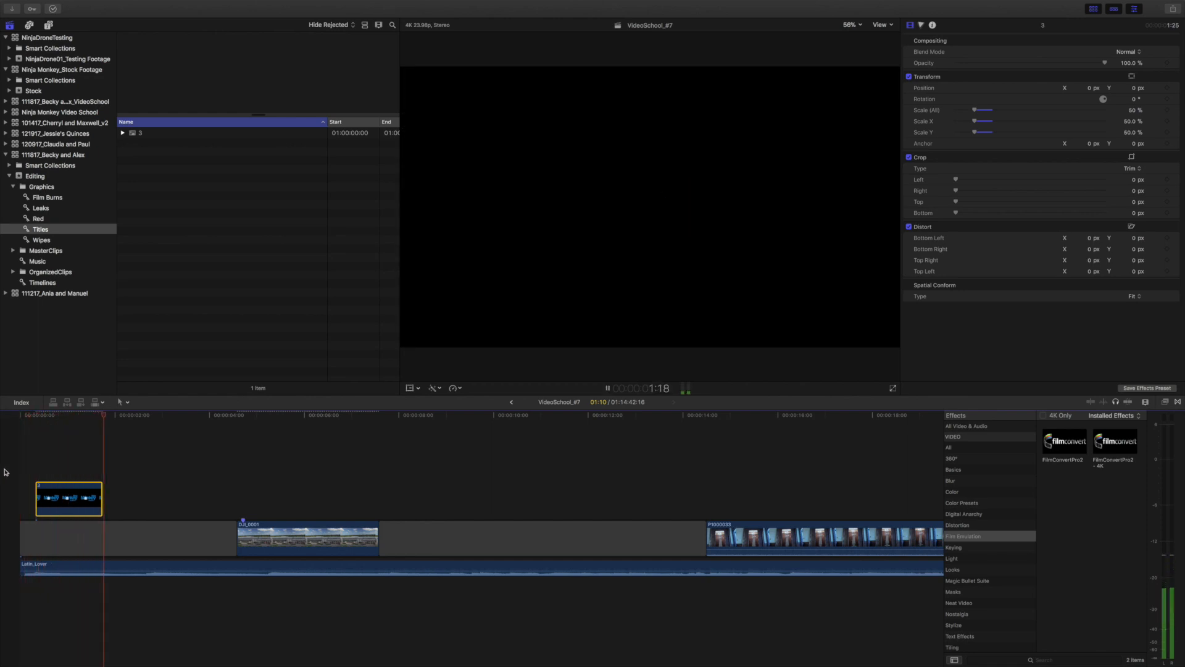
pyautogui.press('space')
pyautogui.press('space')
pyautogui.press('space')
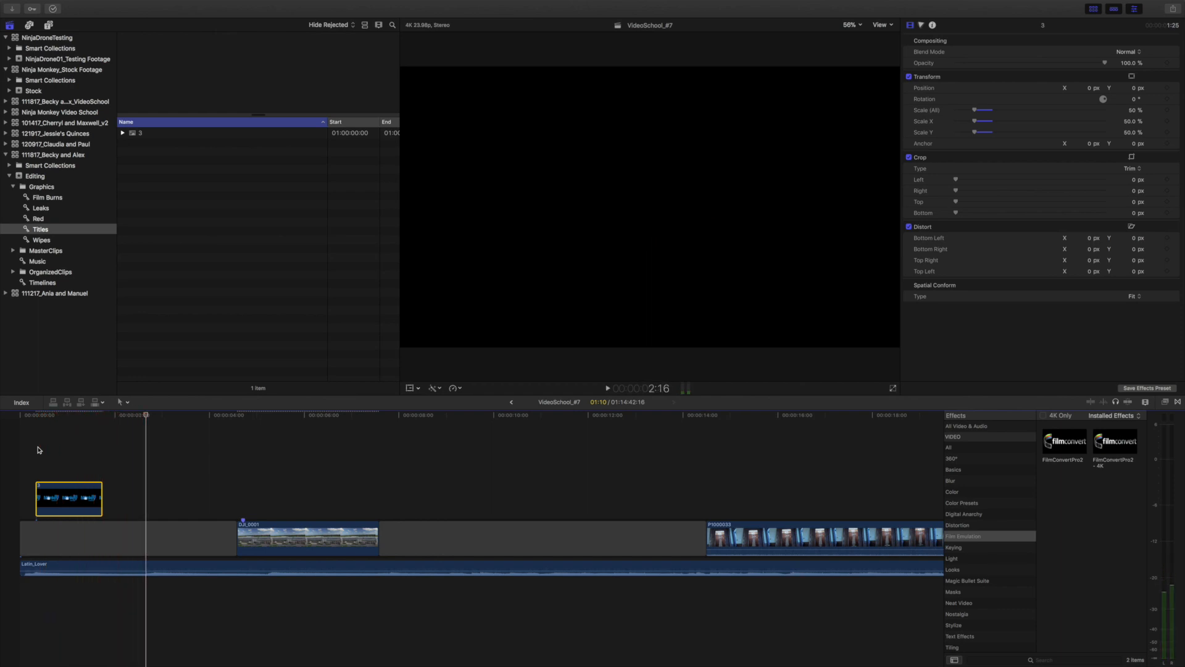
pyautogui.click(148, 537)
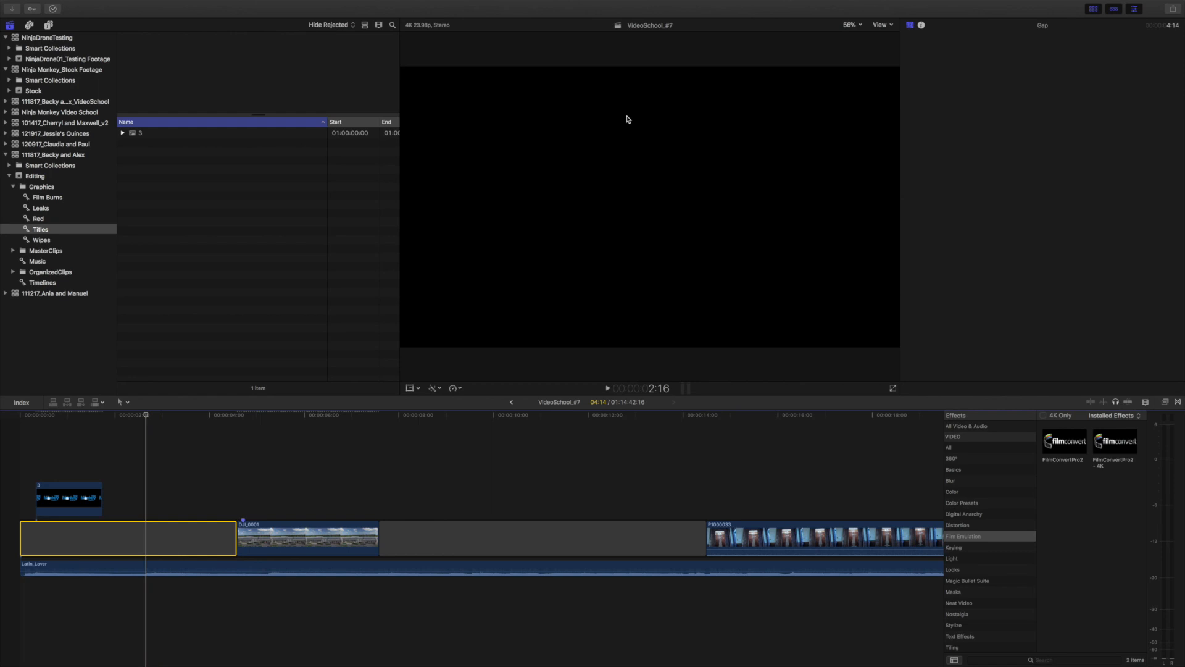
pyautogui.hotkey('alt', ']')
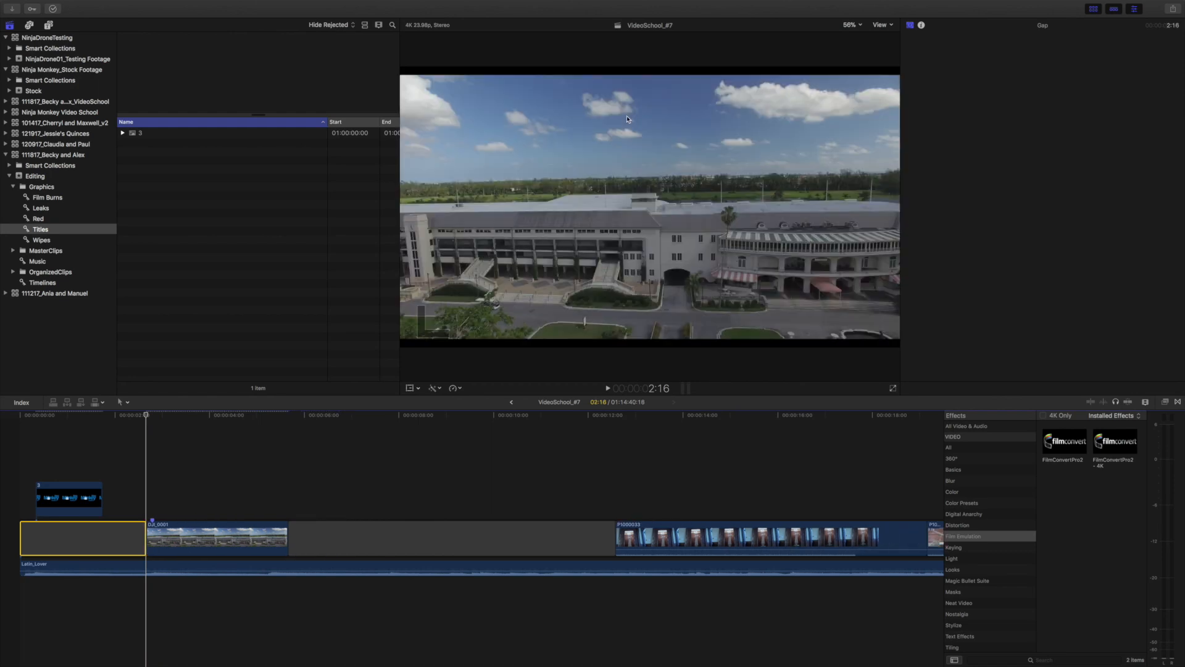
pyautogui.press('super+z')
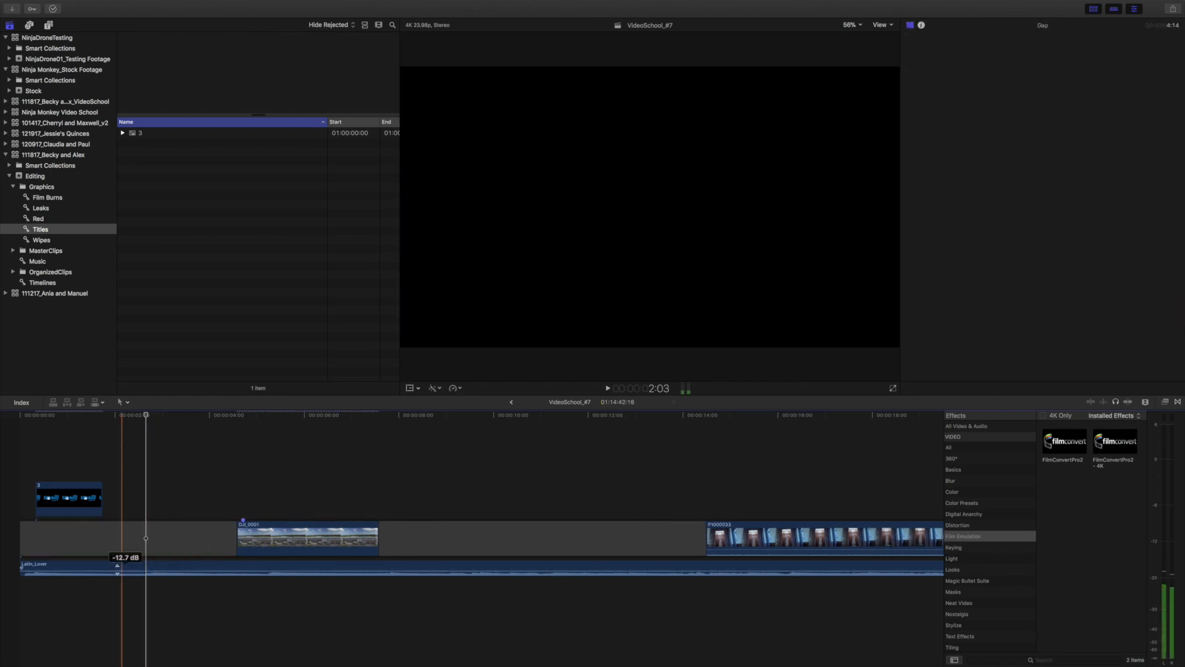
# - Replay the opening to locate the beat after the logo title and add a marker to the Latin_Lover music at 2:20
pyautogui.click(146, 542)
pyautogui.press('/')
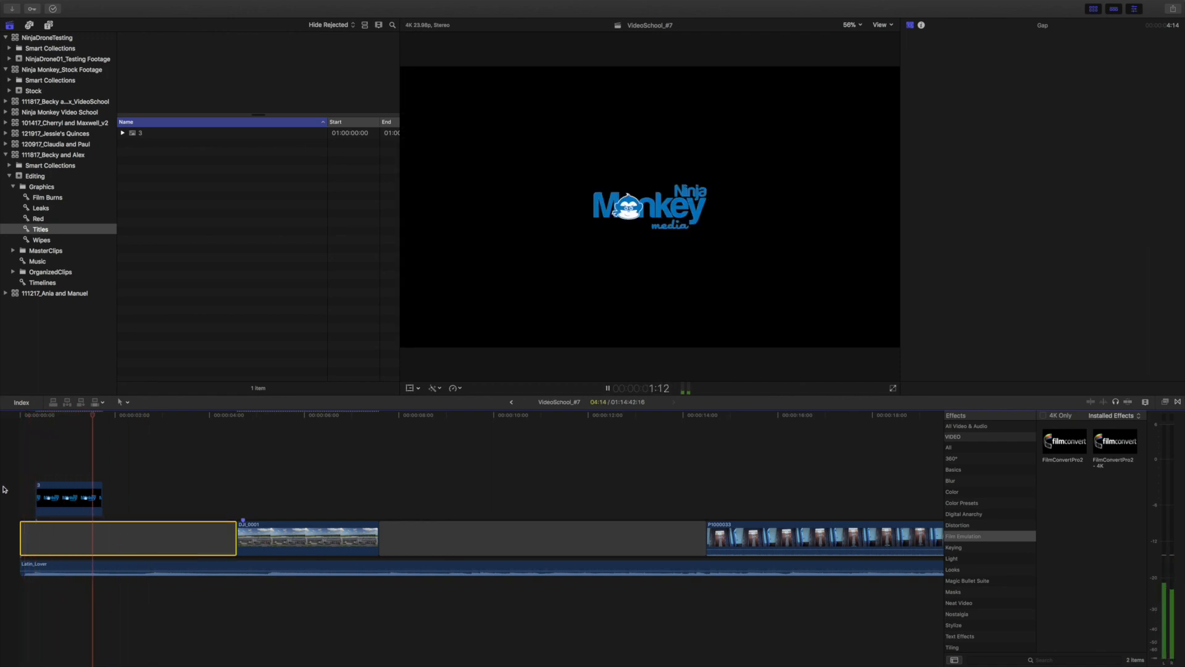
pyautogui.press('space')
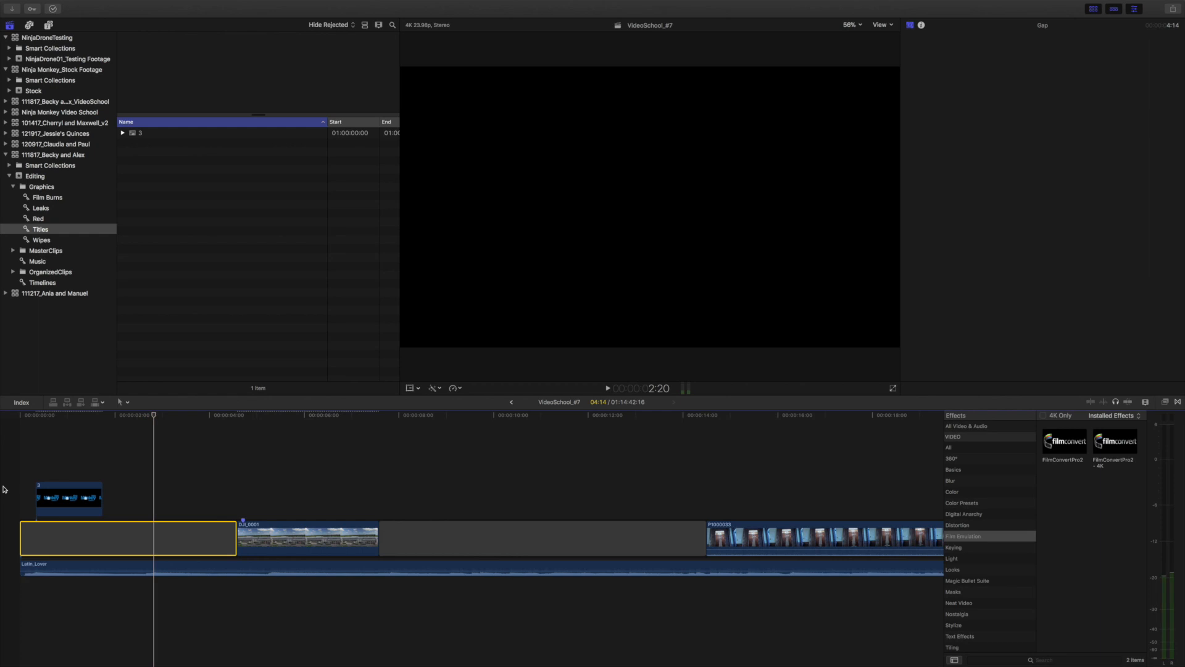
pyautogui.press('space')
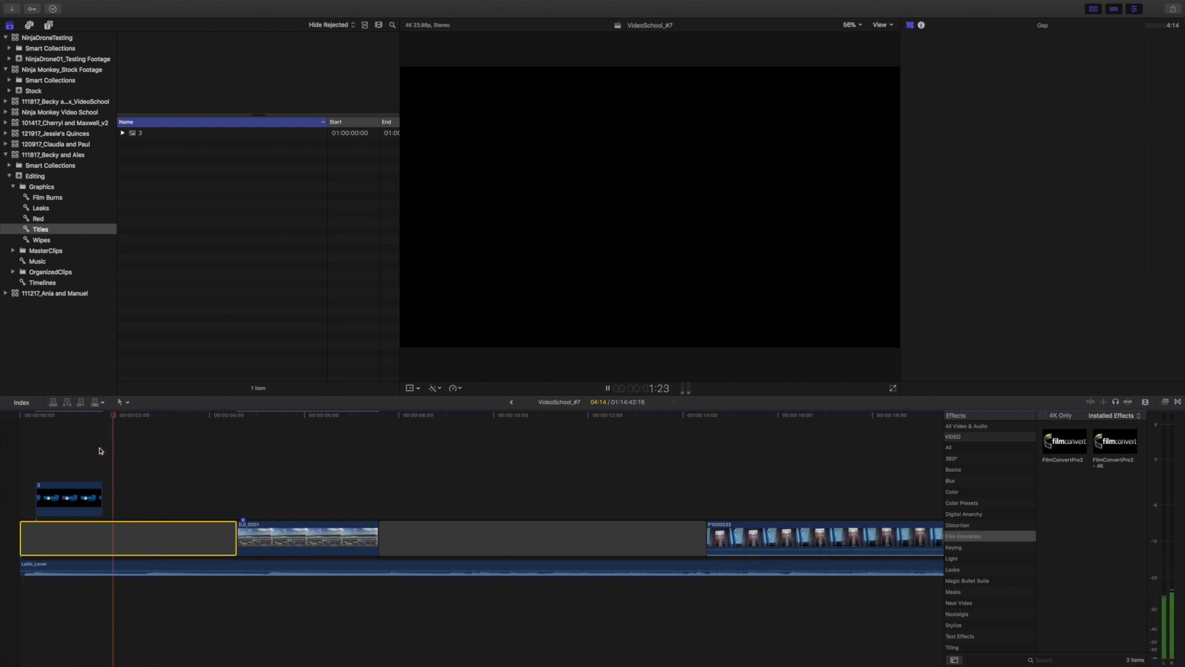
pyautogui.press('space')
pyautogui.press('Left')
pyautogui.press('Left')
pyautogui.press('Left')
pyautogui.press('Left')
pyautogui.press('Right')
pyautogui.press('Right')
pyautogui.click(222, 480)
pyautogui.press('space')
pyautogui.press('space')
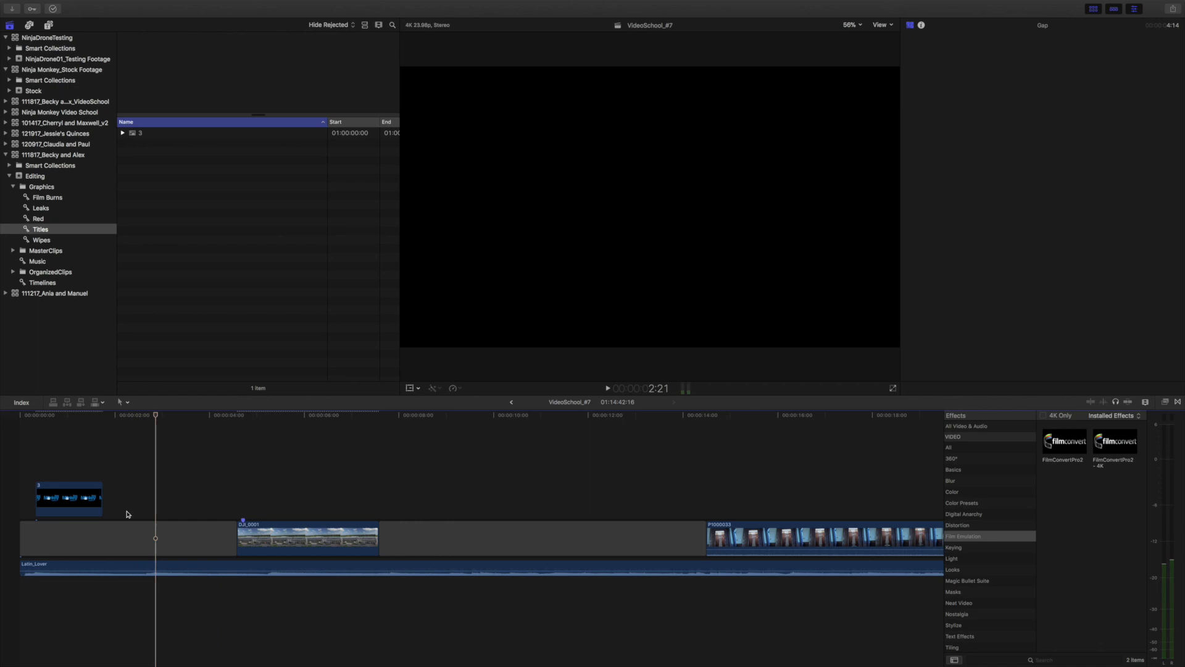
pyautogui.click(159, 566)
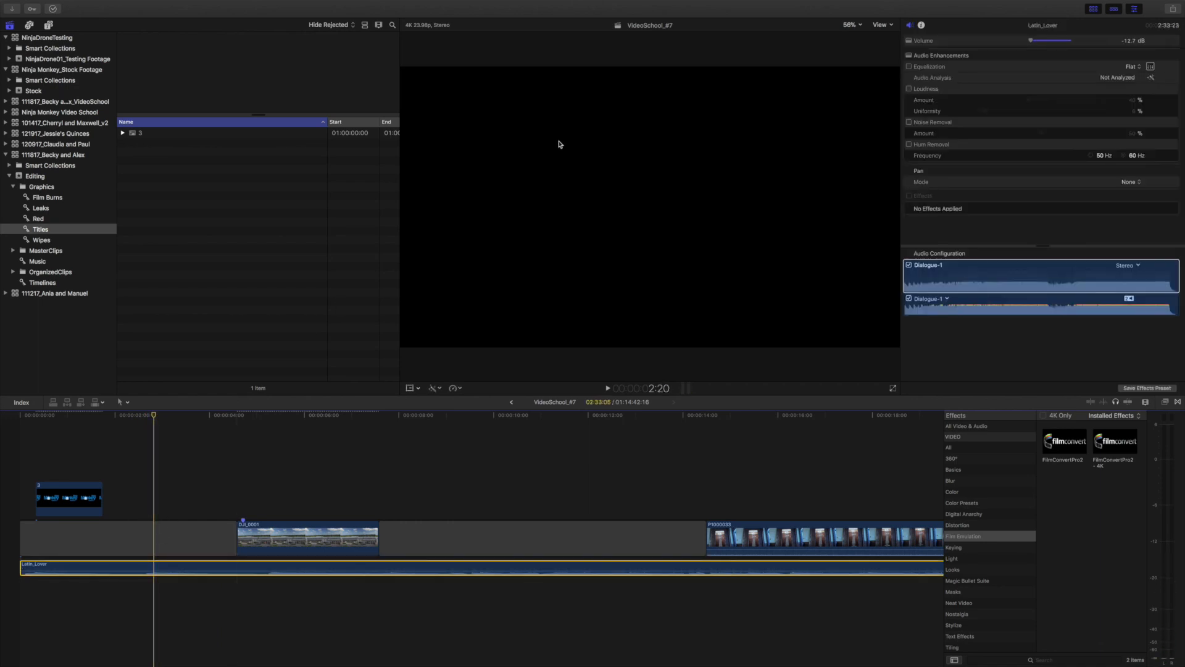
# - Try shortening the opening gap to the music marker at 2:20 and undo the trims
pyautogui.click(154, 540)
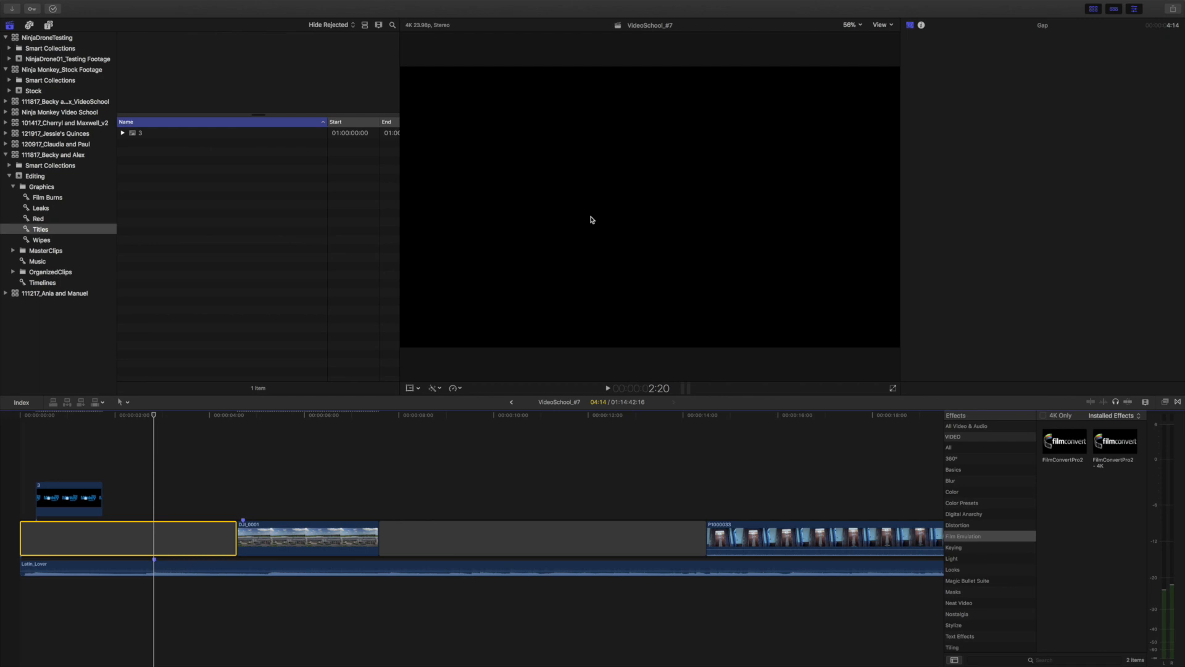
pyautogui.press('Return')
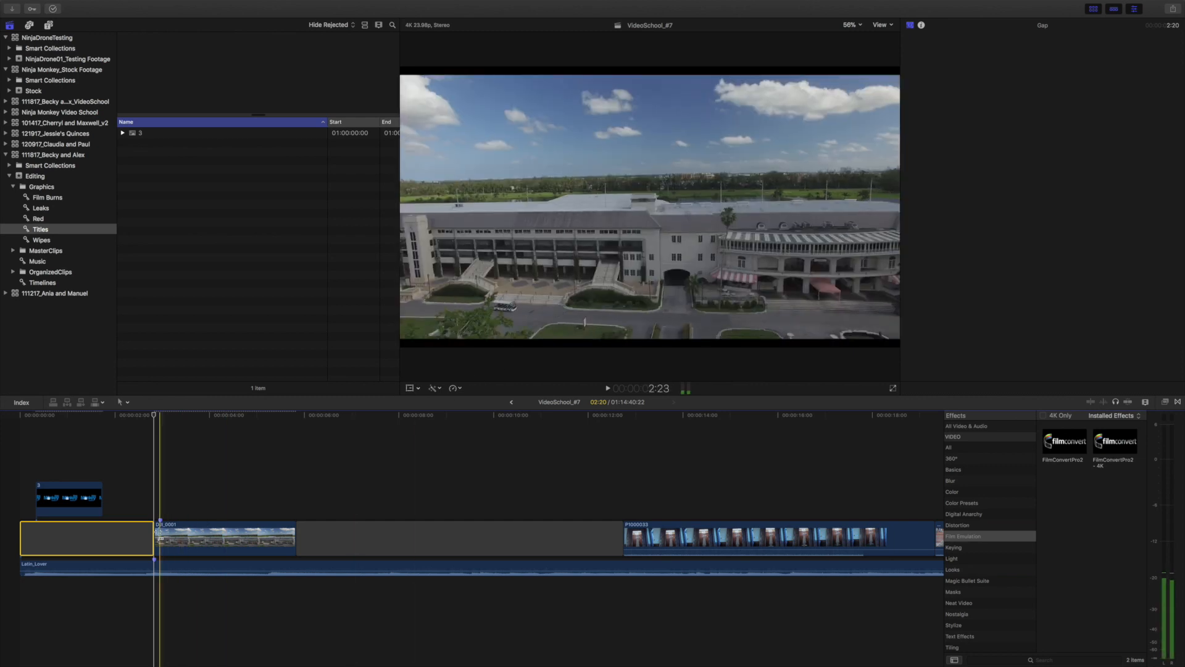
pyautogui.moveTo(157, 531); pyautogui.dragTo(238, 531)
pyautogui.press('super+z')
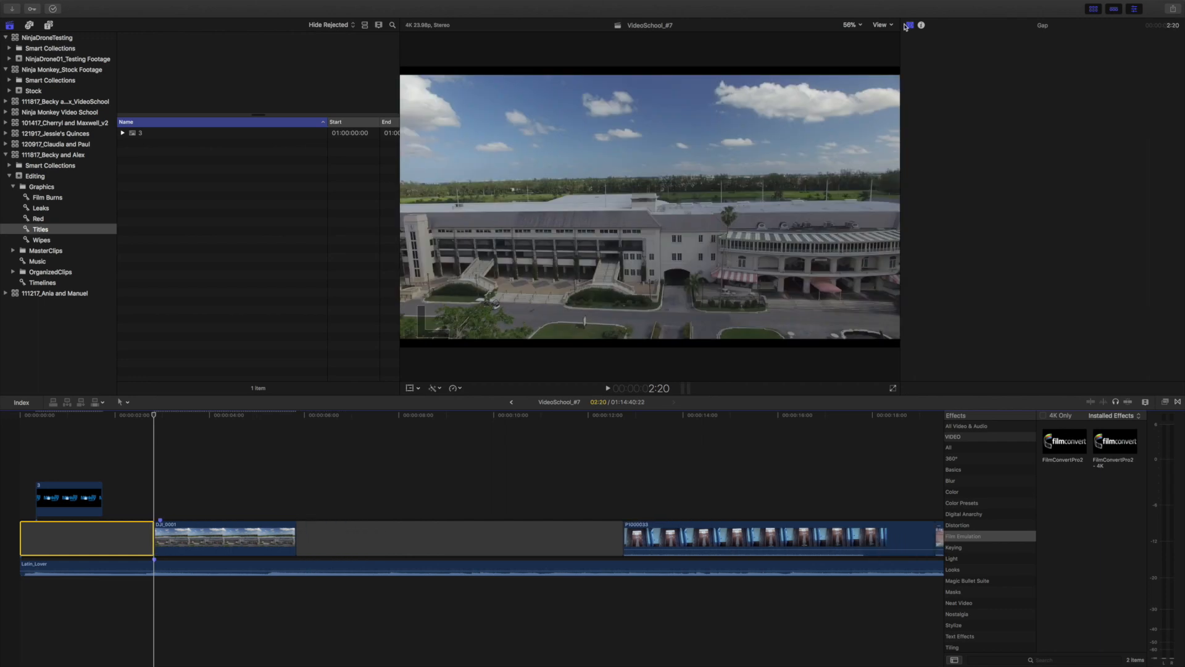
pyautogui.click(156, 531)
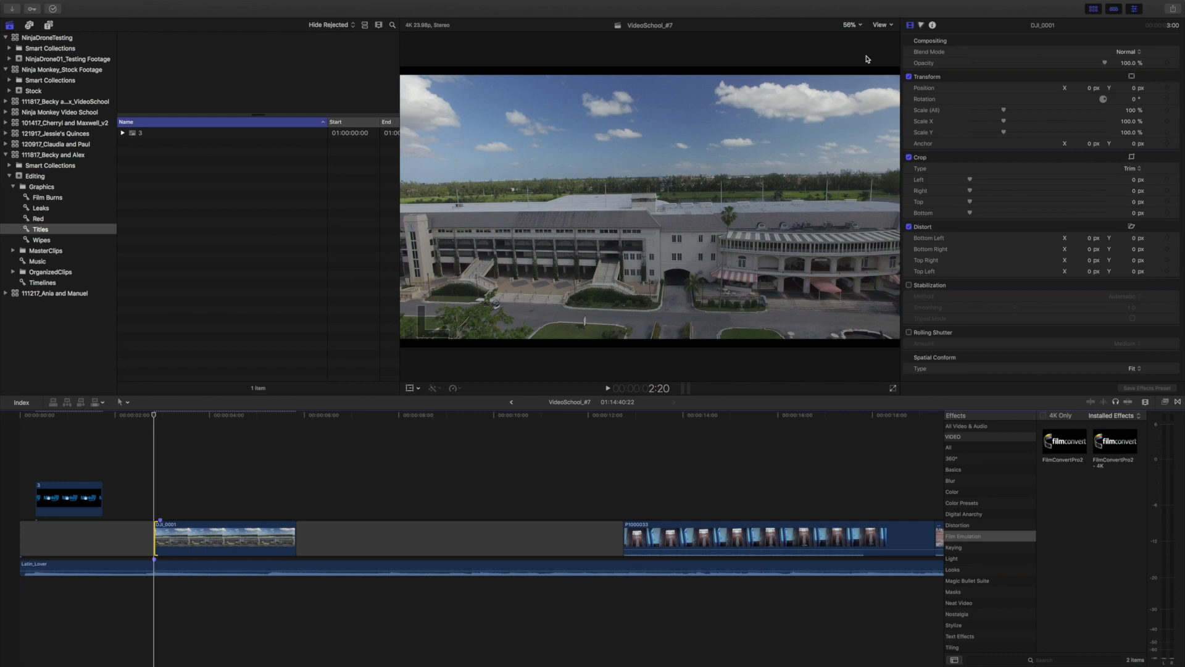
pyautogui.press('super+z')
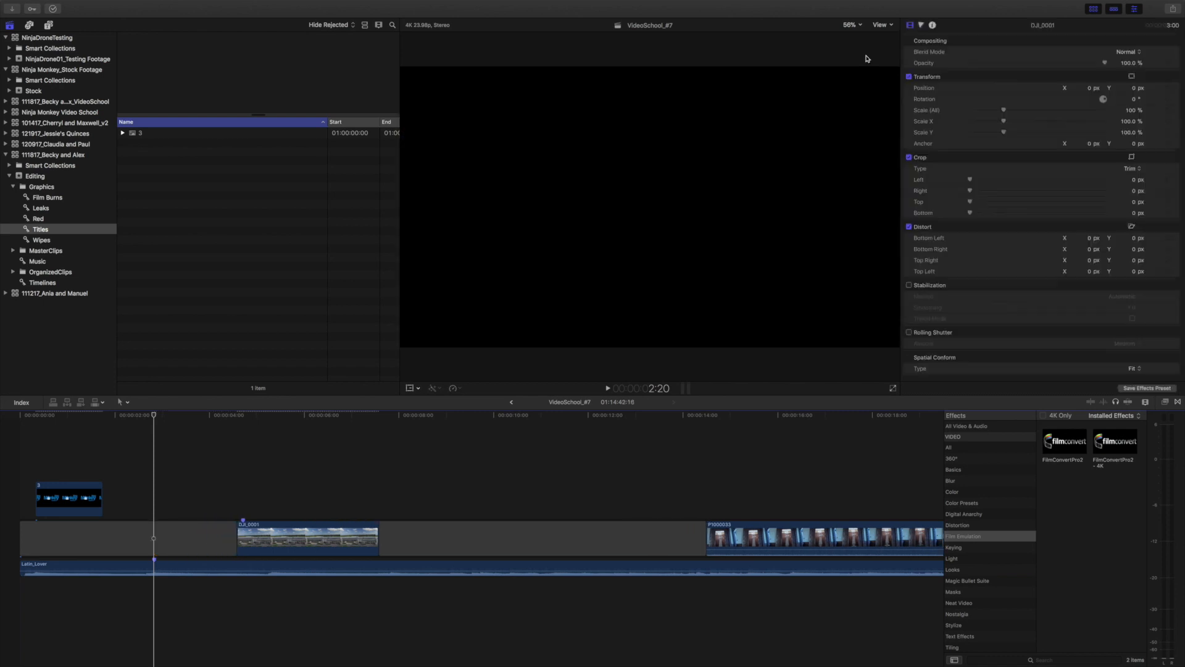
pyautogui.moveTo(237, 537); pyautogui.dragTo(154, 543)
pyautogui.press('super+z')
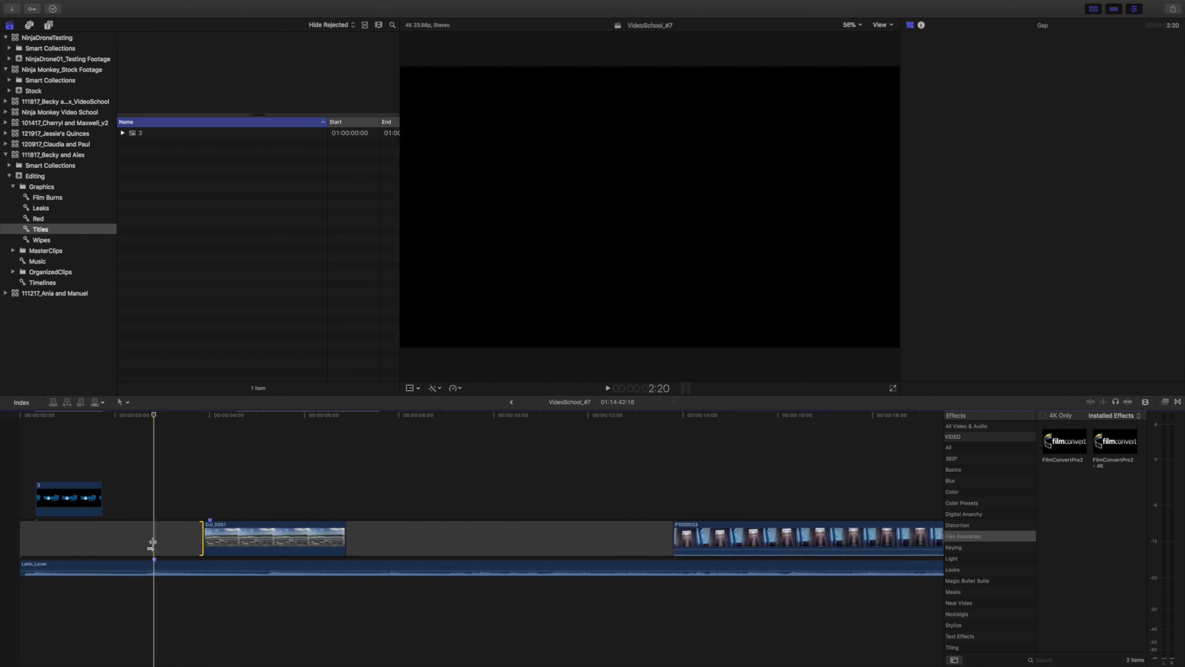
# - Trim the end of the opening gap to the music marker at 2:20 and play across the cut
pyautogui.click(181, 537)
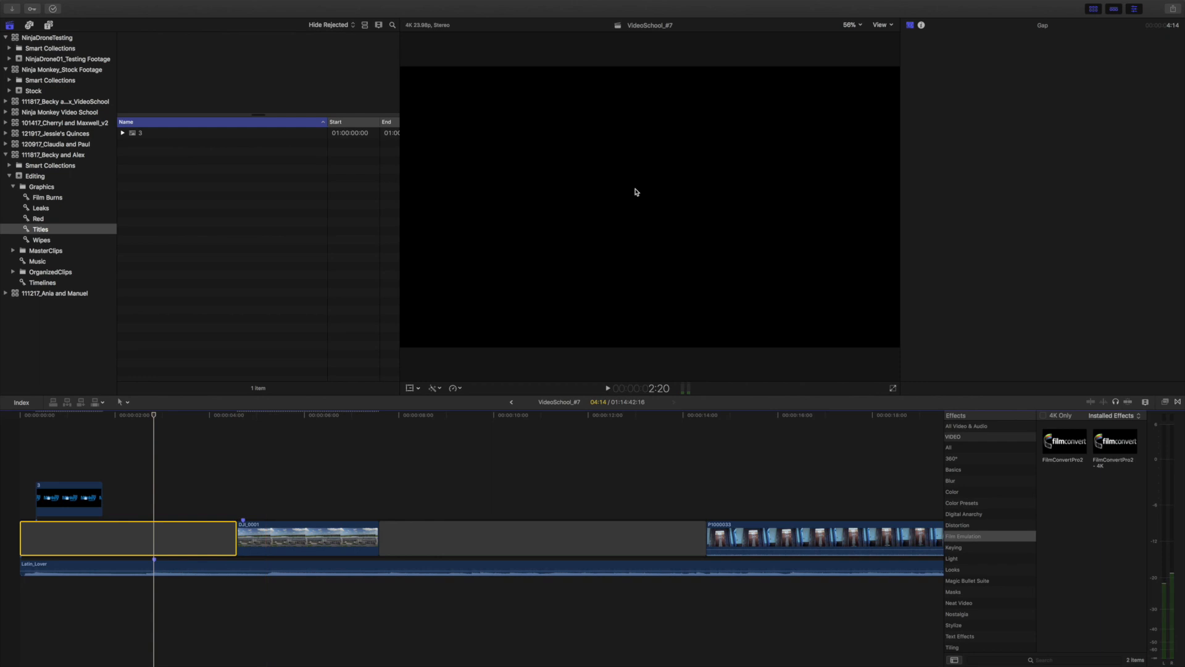
pyautogui.hotkey('alt', ']')
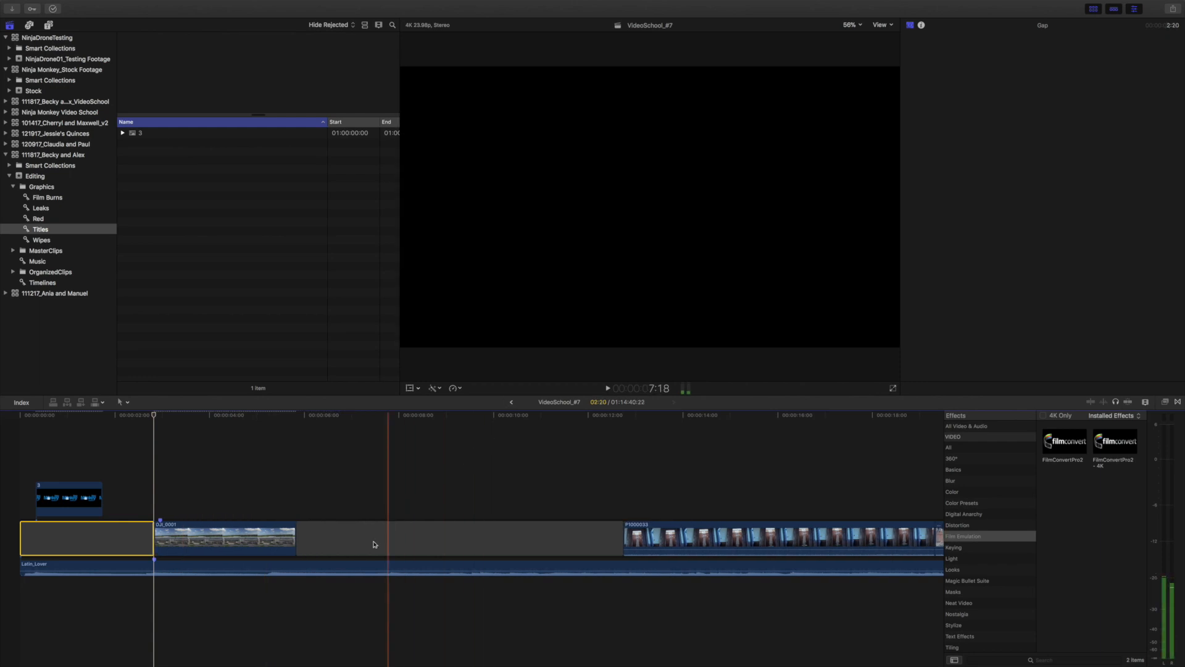
pyautogui.click(325, 528)
pyautogui.press('space')
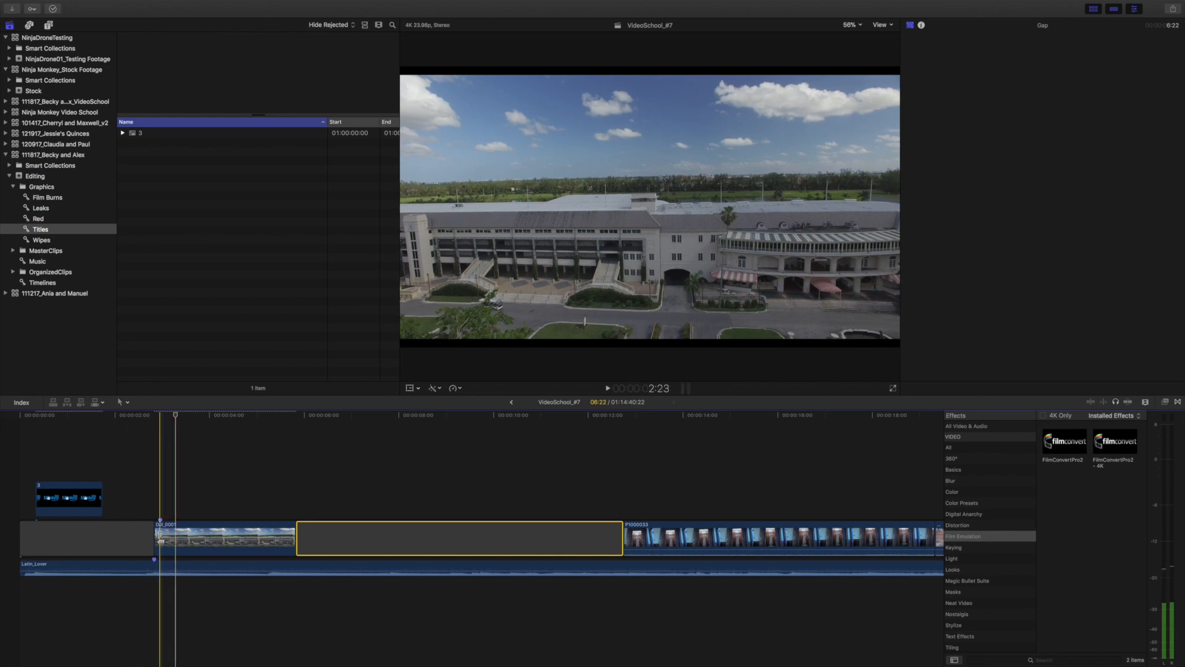
pyautogui.press('space')
# - Add the default transition between the opening gap and DJI_0001 and play it with the music
pyautogui.click(152, 537)
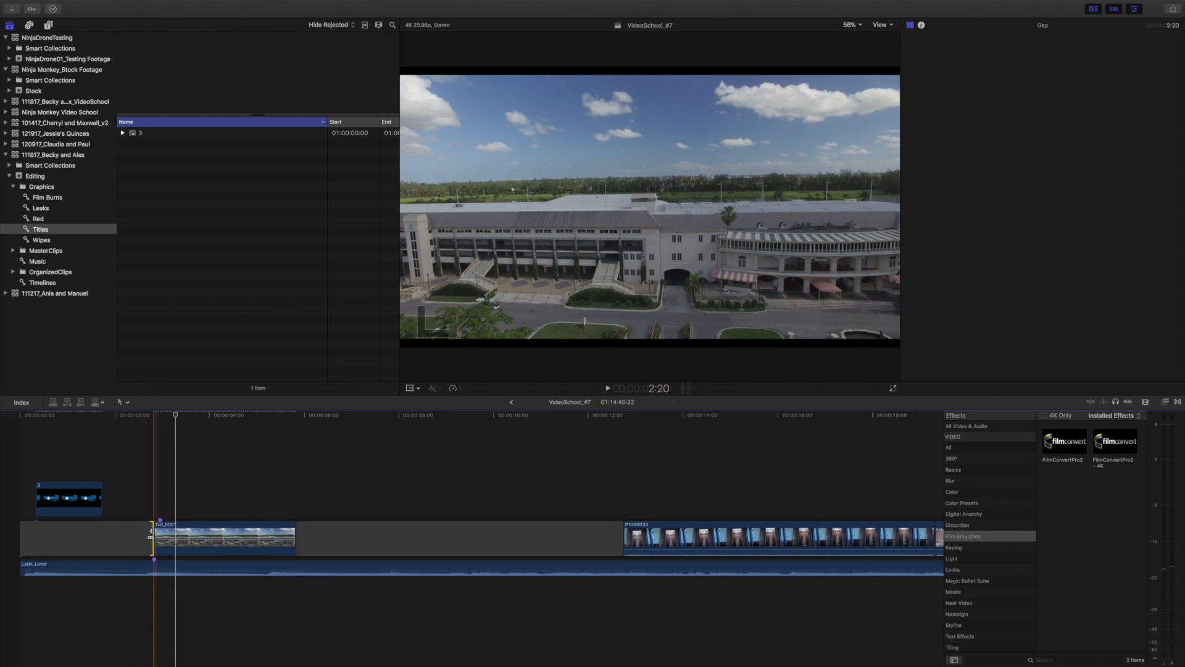
pyautogui.press('super+t')
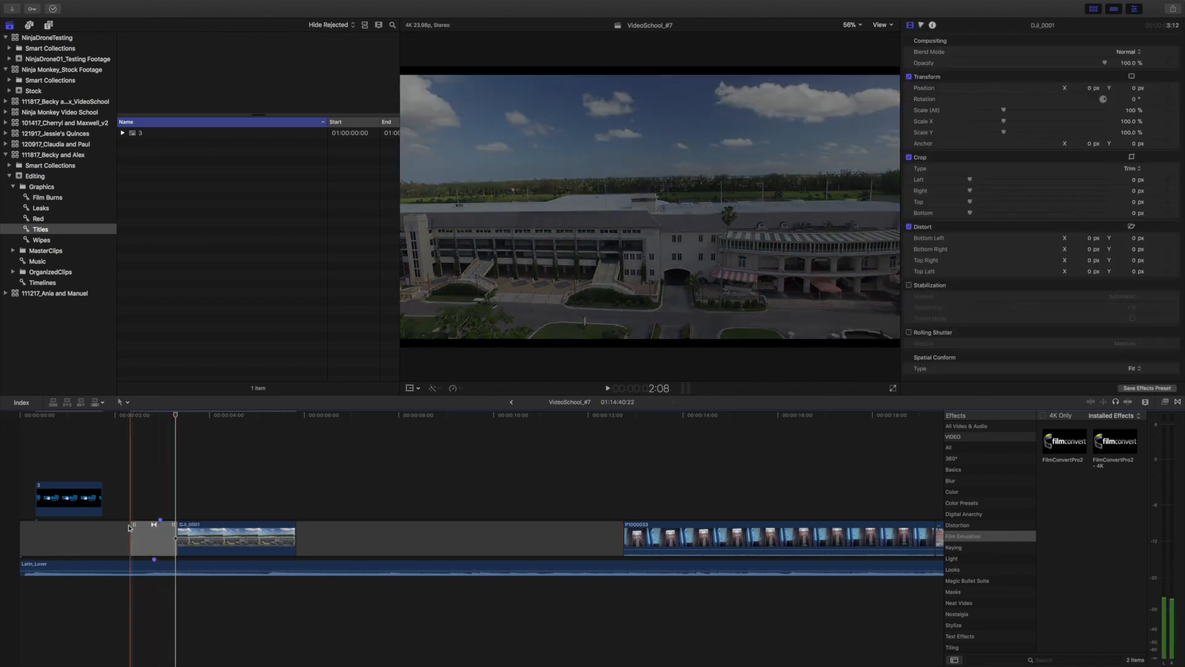
pyautogui.press('space')
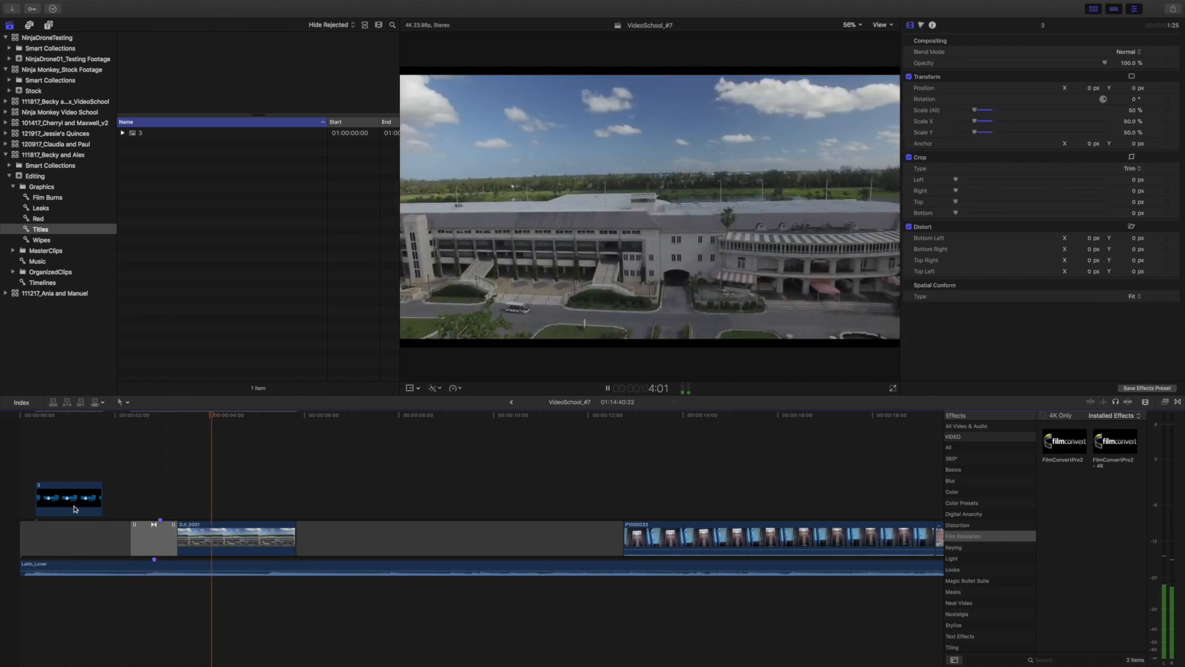
# - Trim the end of DJI_0001 to 5:07 and delete the gap that follows it
pyautogui.press('space')
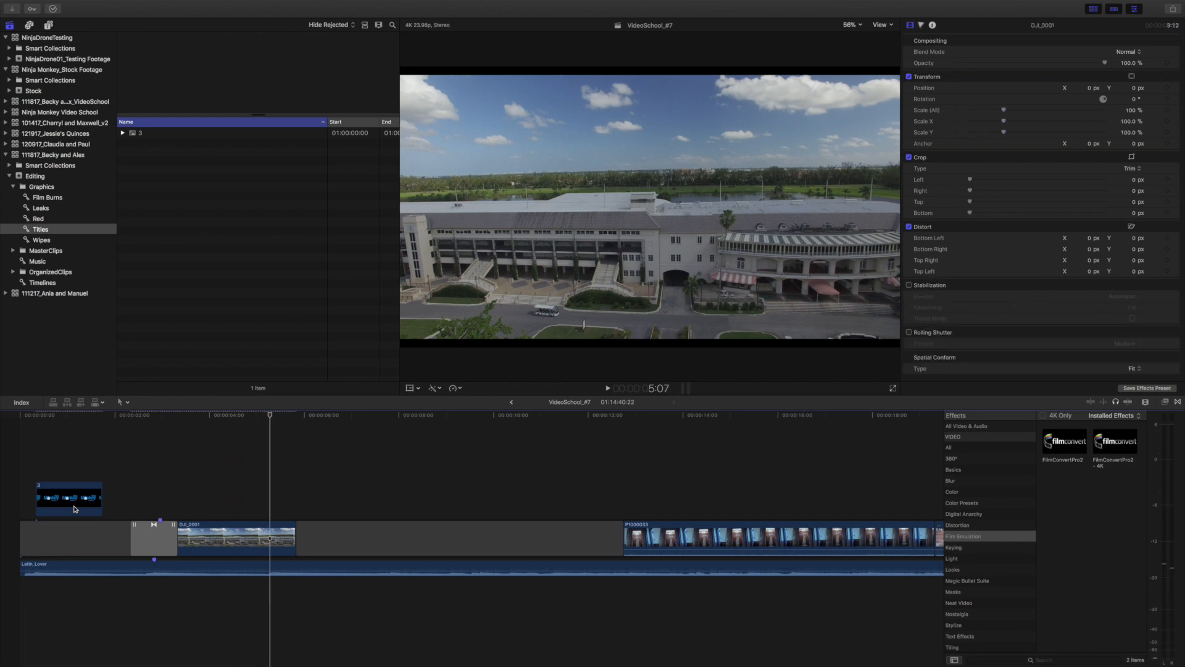
pyautogui.hotkey('alt', ']')
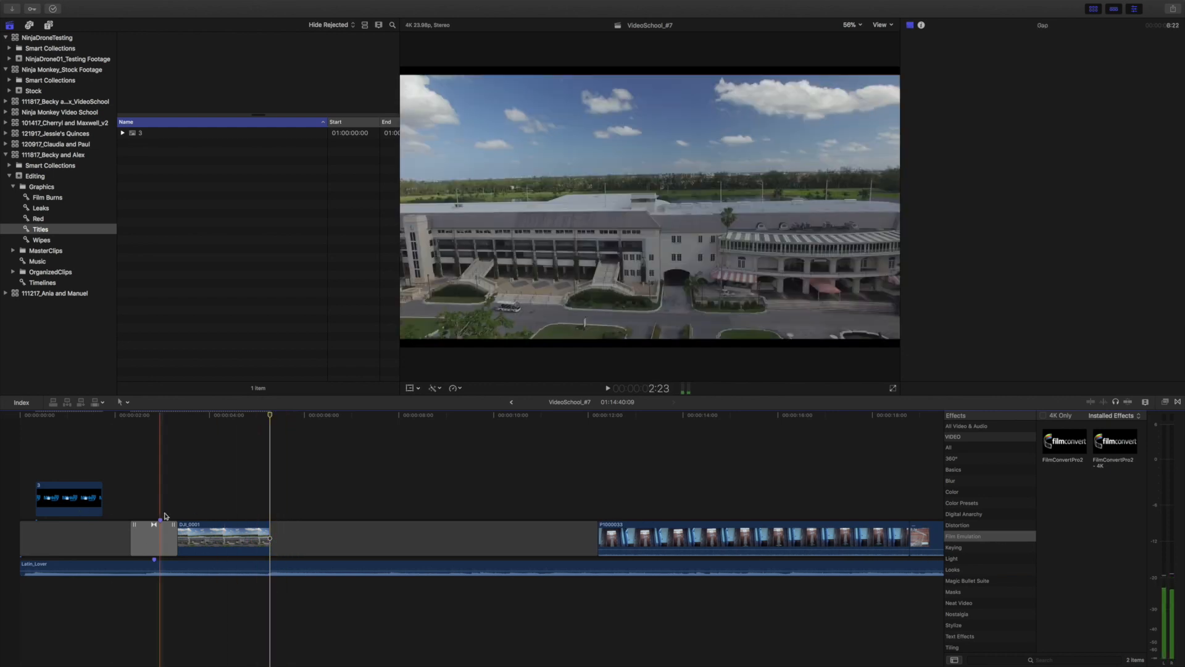
pyautogui.click(313, 539)
pyautogui.press('Delete')
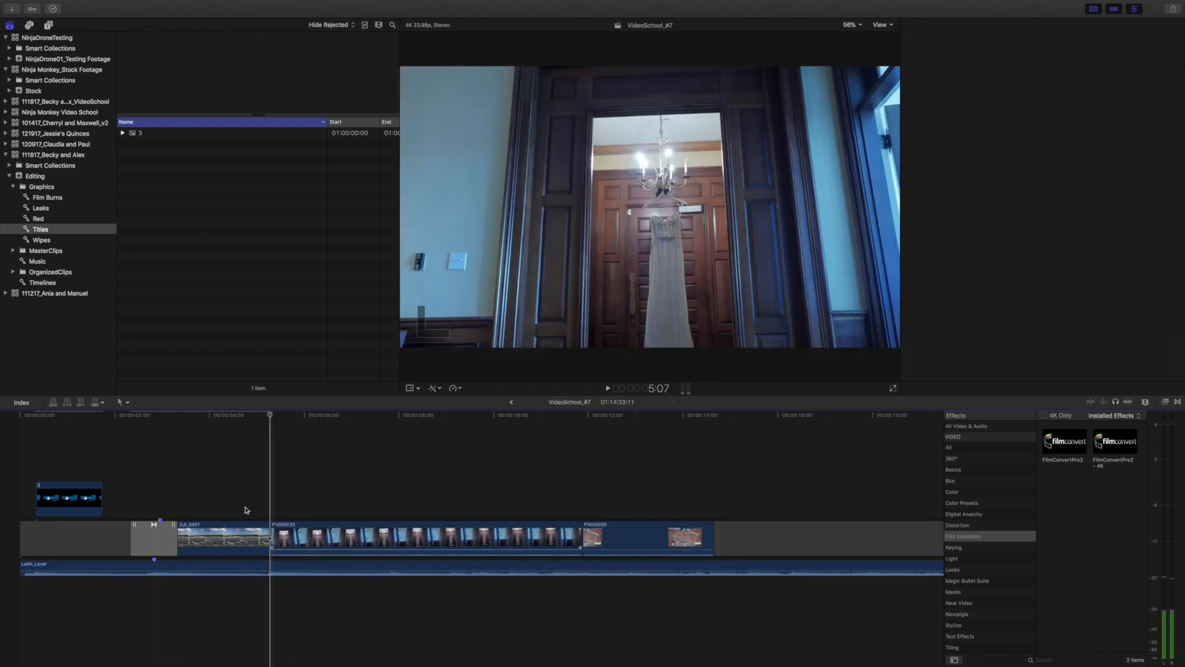
# - Select the two clips following DJI_0001, play them to 9:12, and show their audio settings
pyautogui.moveTo(372, 472); pyautogui.dragTo(617, 553)
pyautogui.press('space')
pyautogui.press('space')
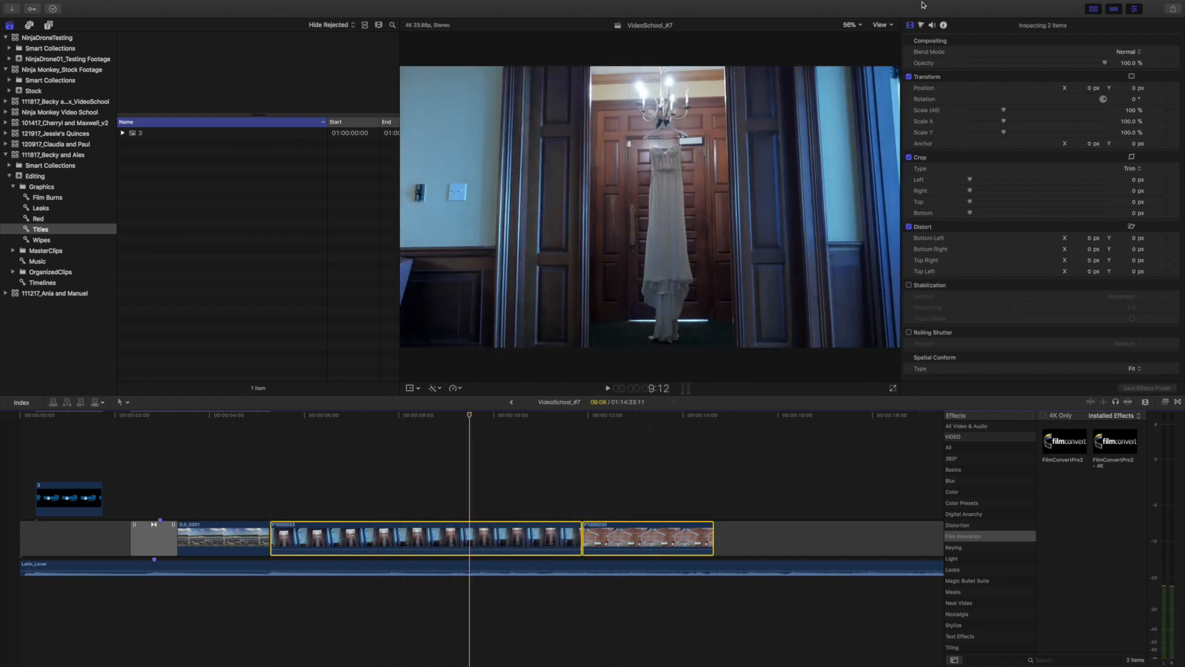
pyautogui.click(932, 25)
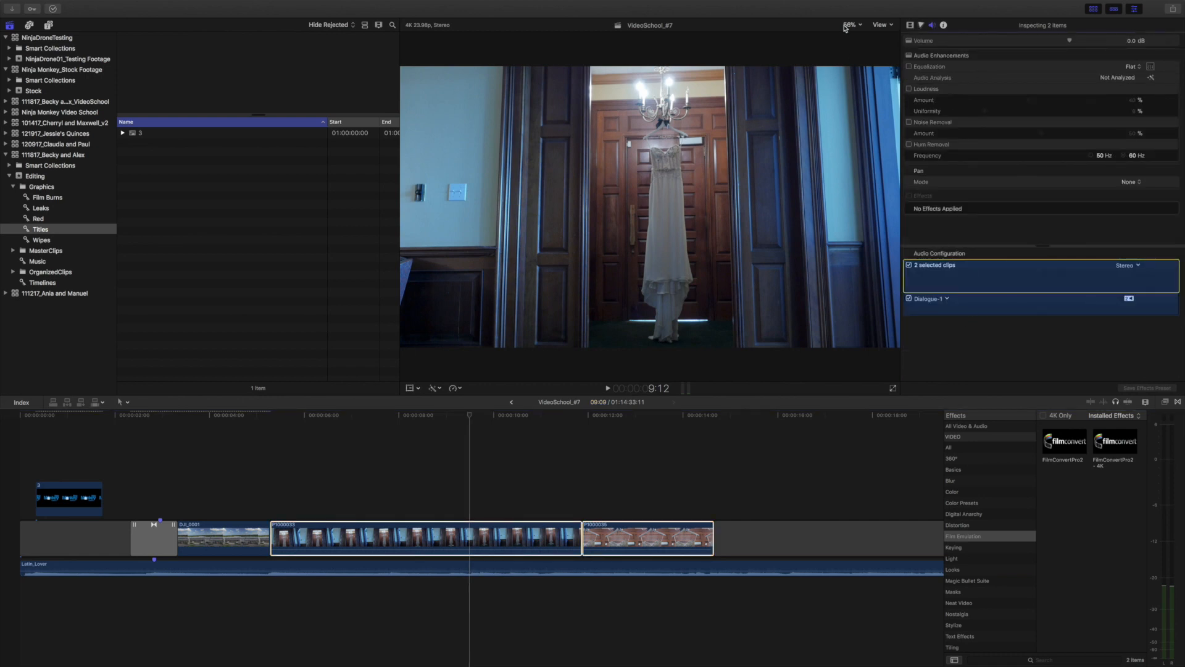
# - Hide the media browser to enlarge the viewer and show the browser again
pyautogui.click(1094, 9)
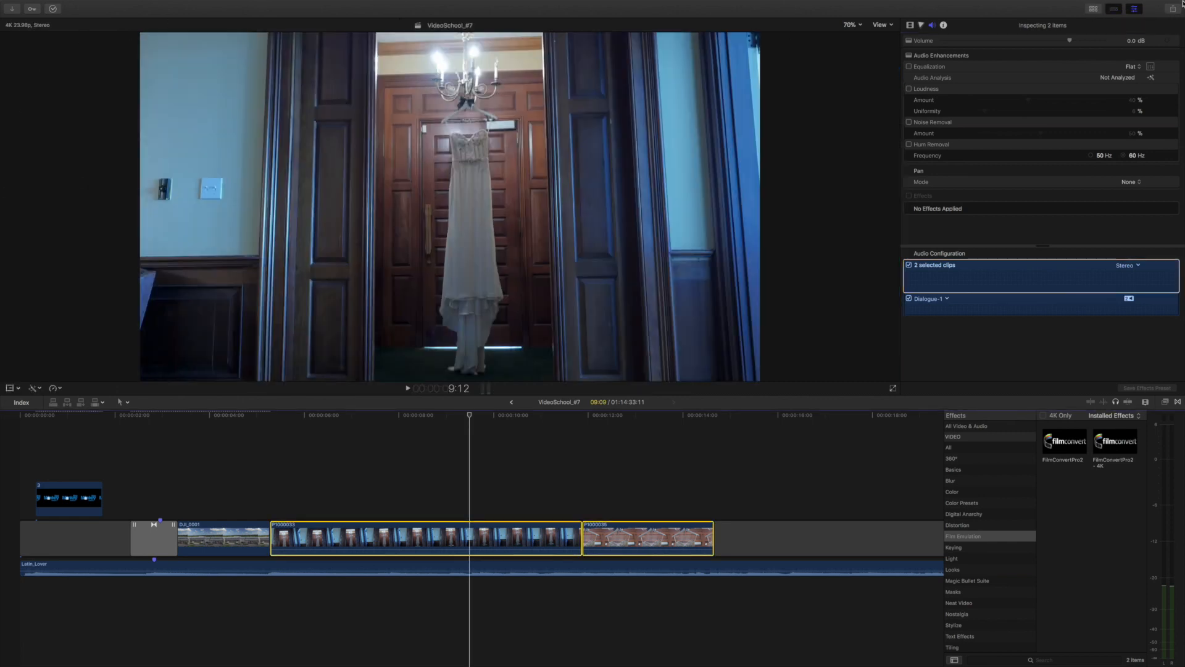
pyautogui.moveTo(1092, 5)
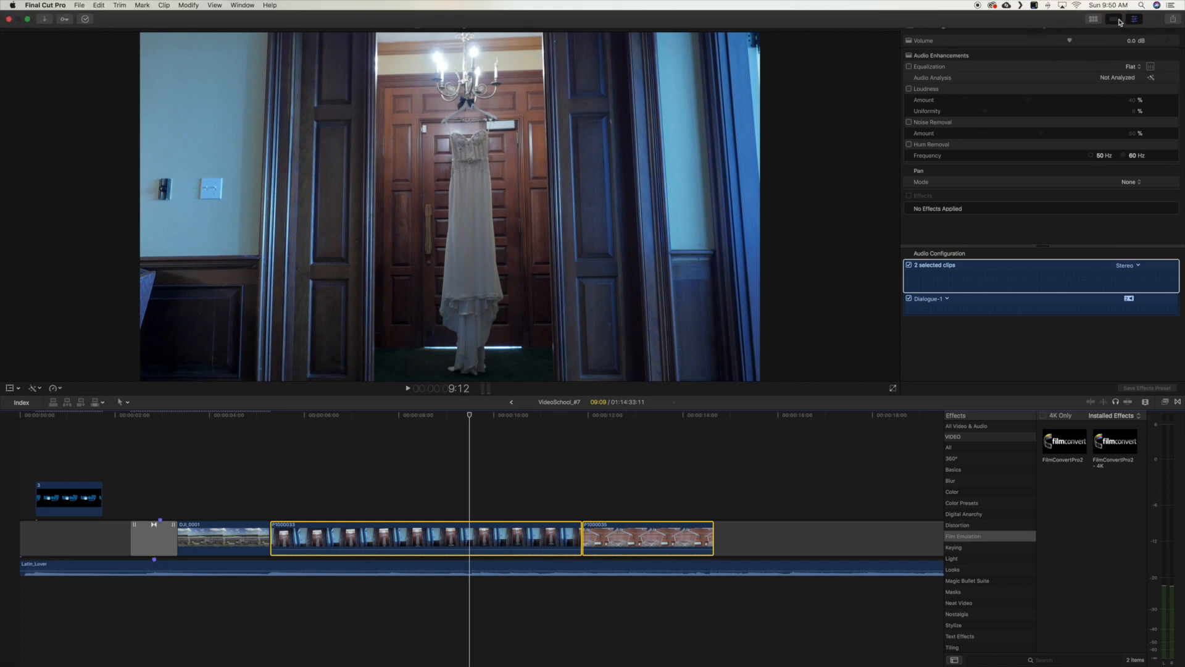
pyautogui.click(1094, 19)
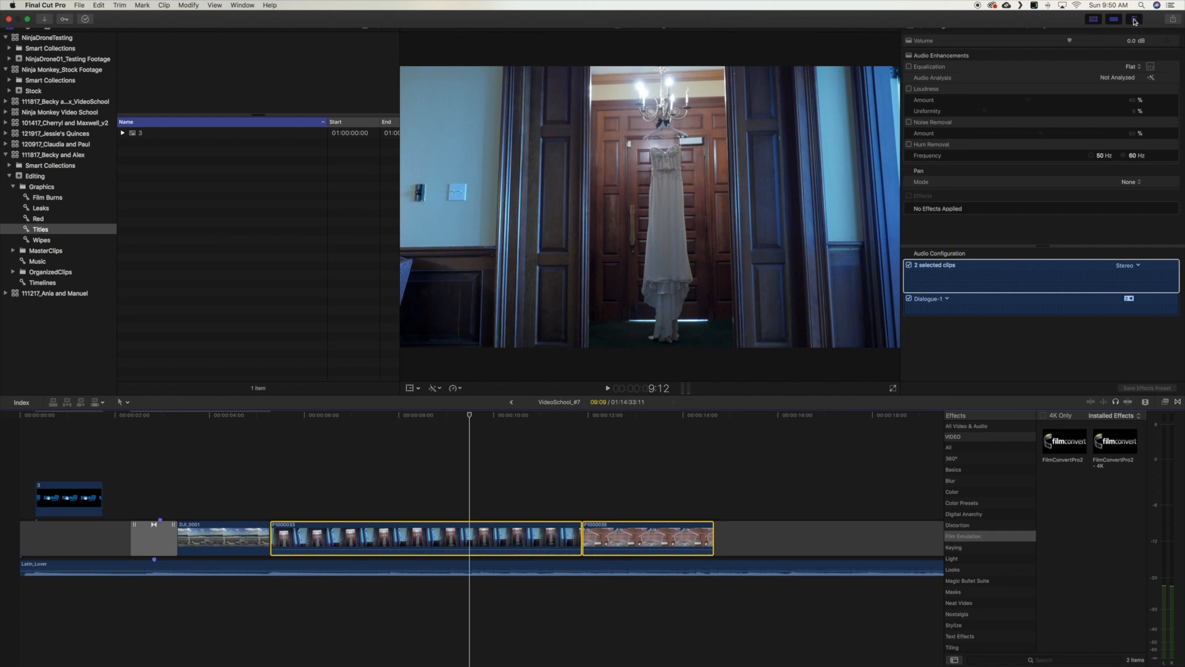
# - Hide and show the media browser, inspector and timeline in turn, leaving the browser hidden for a larger viewer
pyautogui.click(1093, 19)
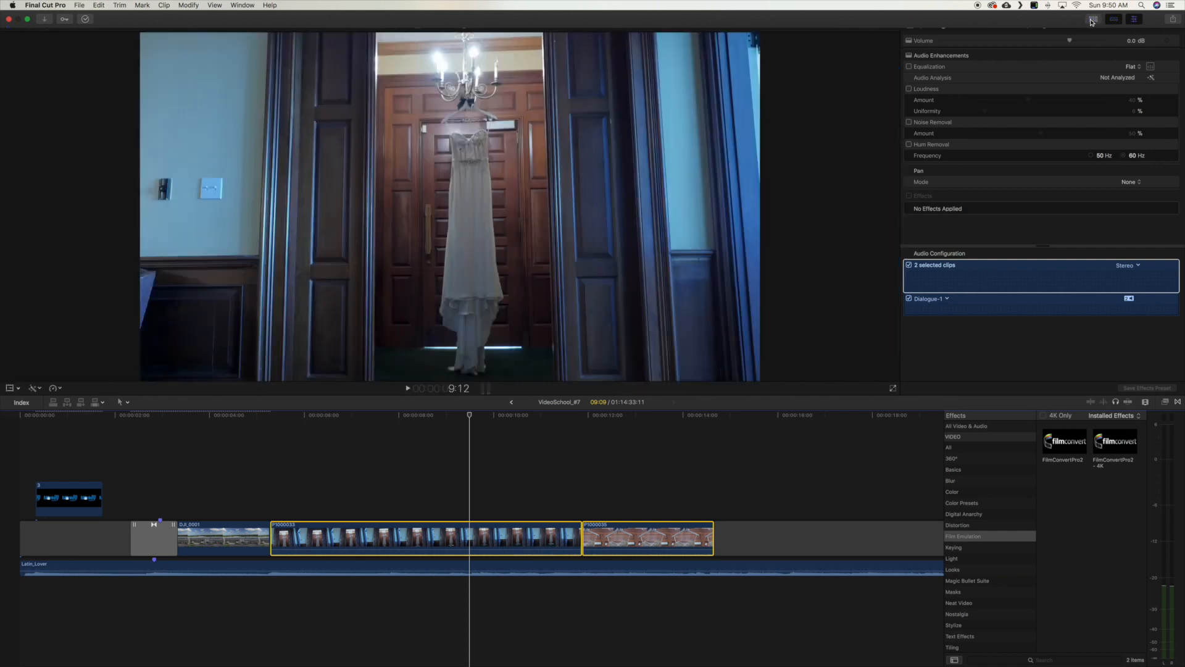
pyautogui.click(1134, 20)
pyautogui.click(1134, 19)
pyautogui.click(1094, 19)
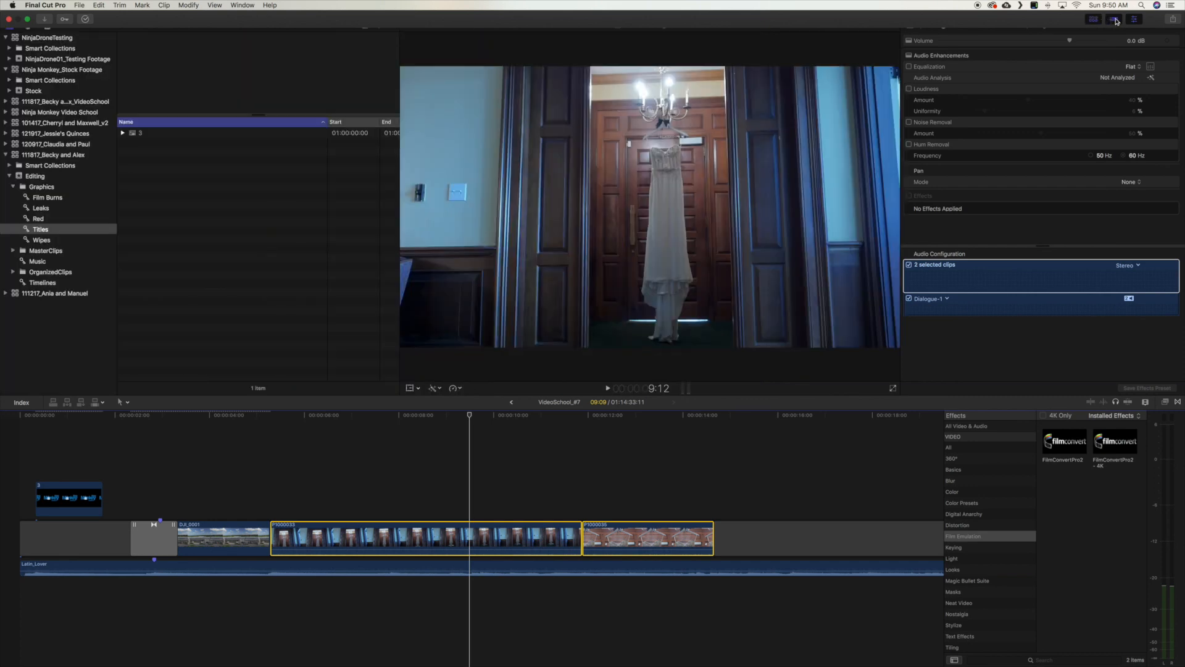
pyautogui.click(1115, 19)
pyautogui.click(1115, 20)
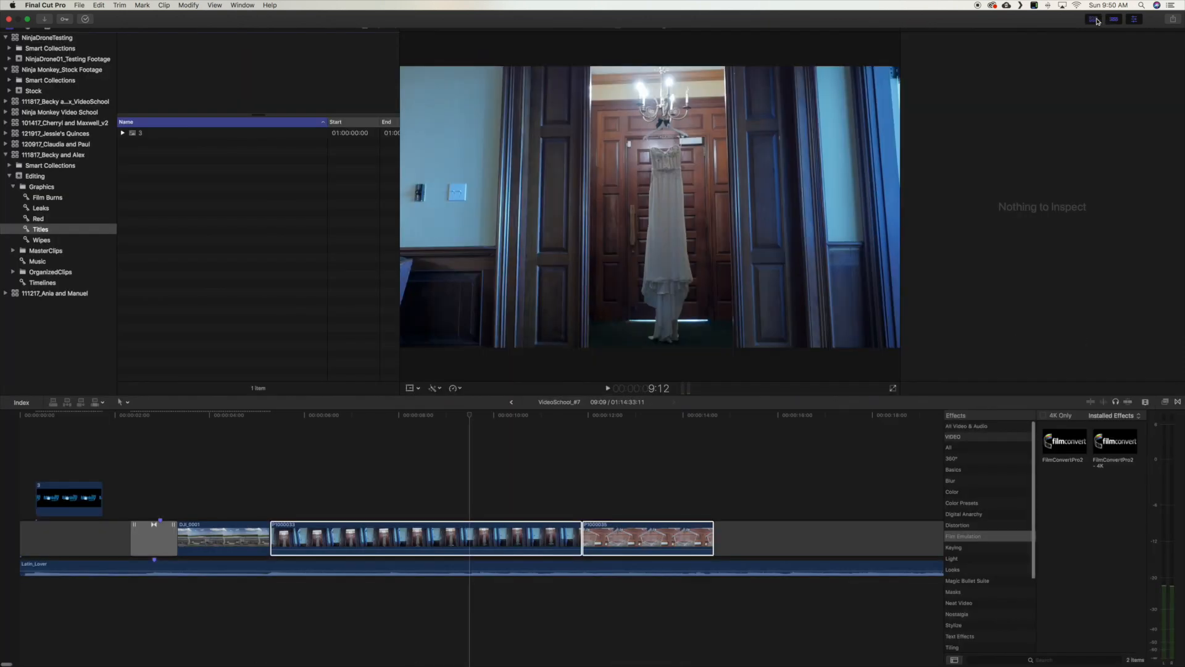
pyautogui.click(1094, 19)
pyautogui.press('super+4')
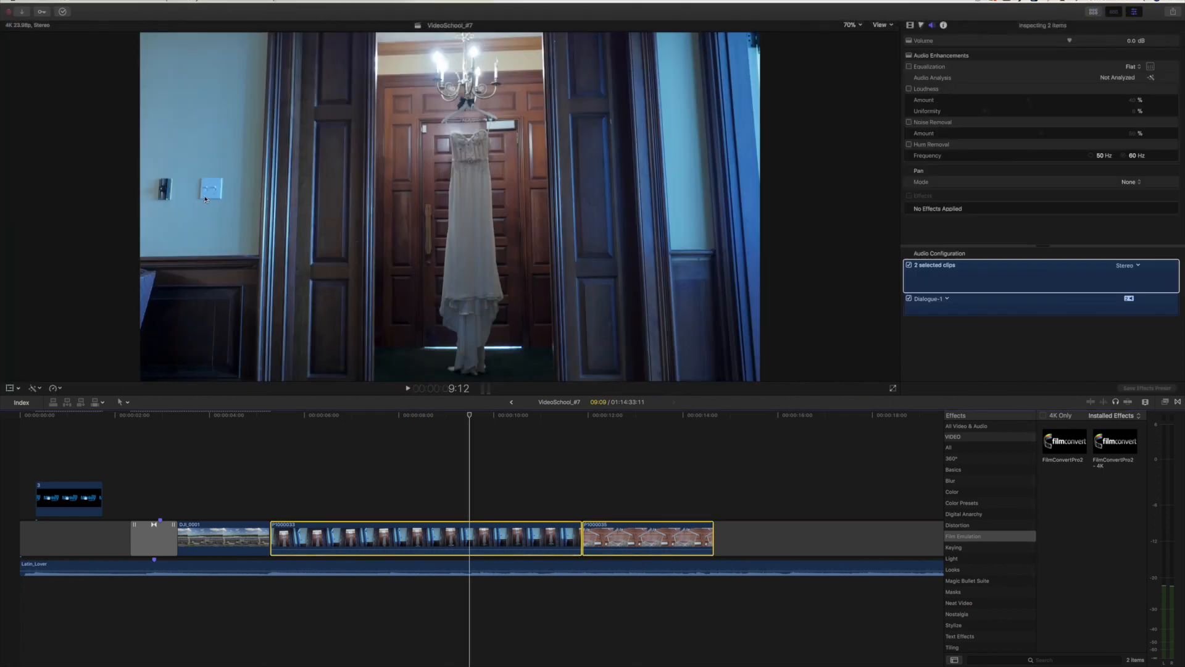
# - Play the opening of P1000033 with the music and turn off the audio of the two selected clips
pyautogui.press('space')
pyautogui.press('space')
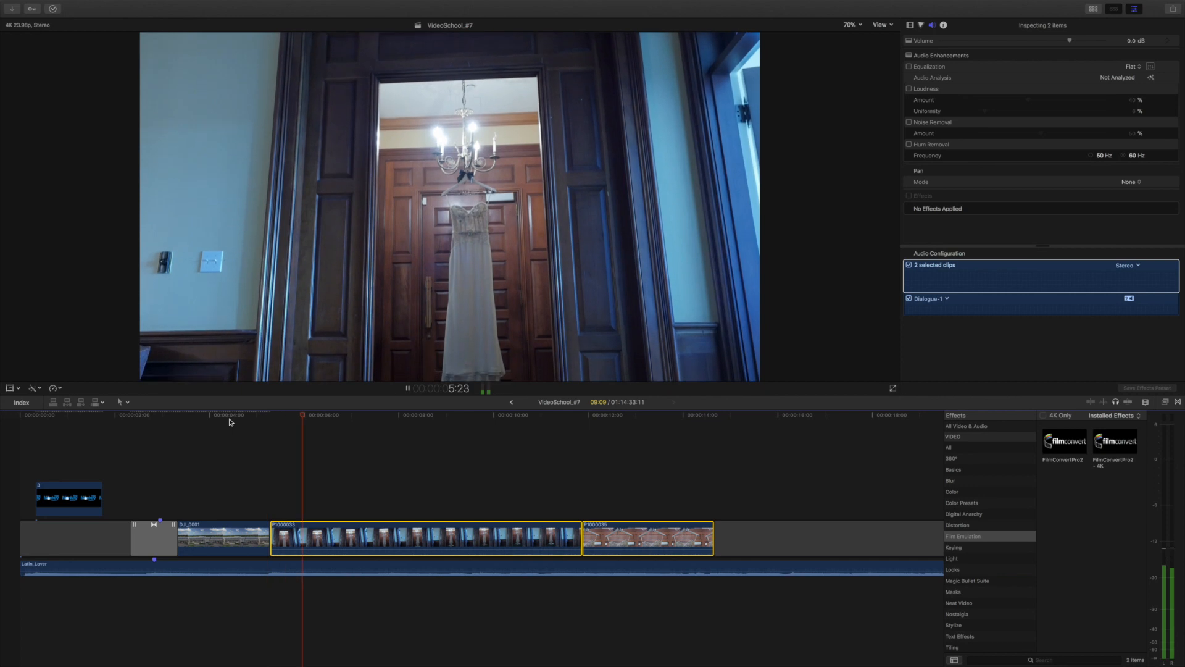
pyautogui.click(908, 266)
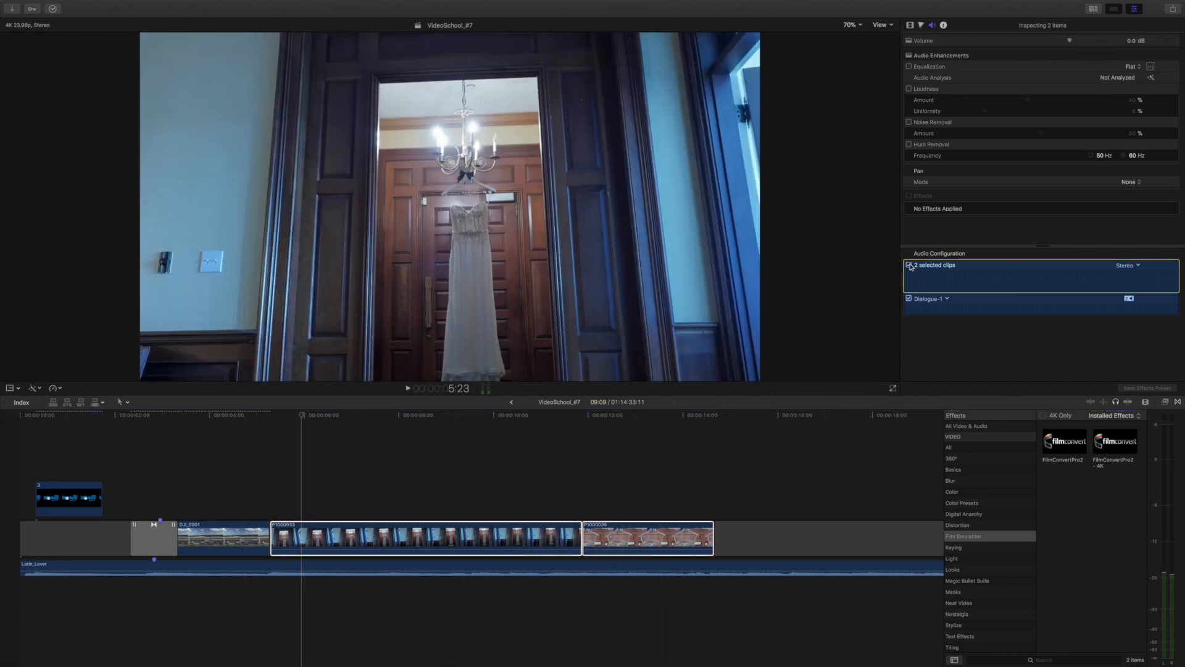
pyautogui.click(910, 266)
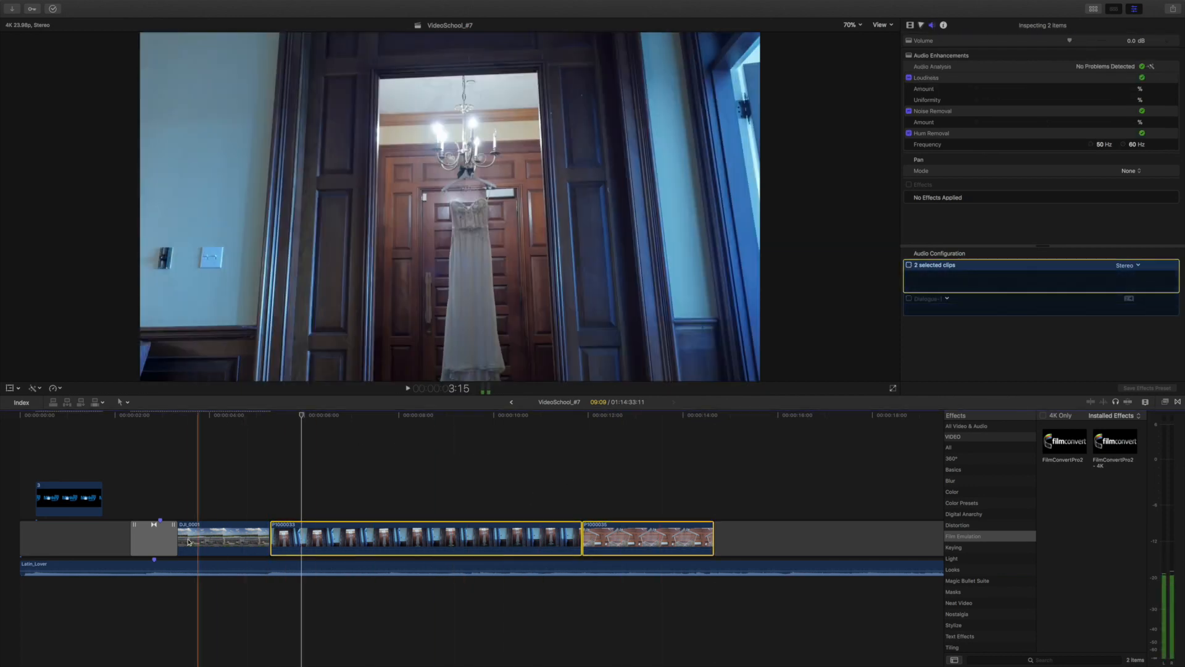
# - Play the sequence against the music and trim the ends of P1000033 to 7:17 and P1000035 to 9:21
pyautogui.press('space')
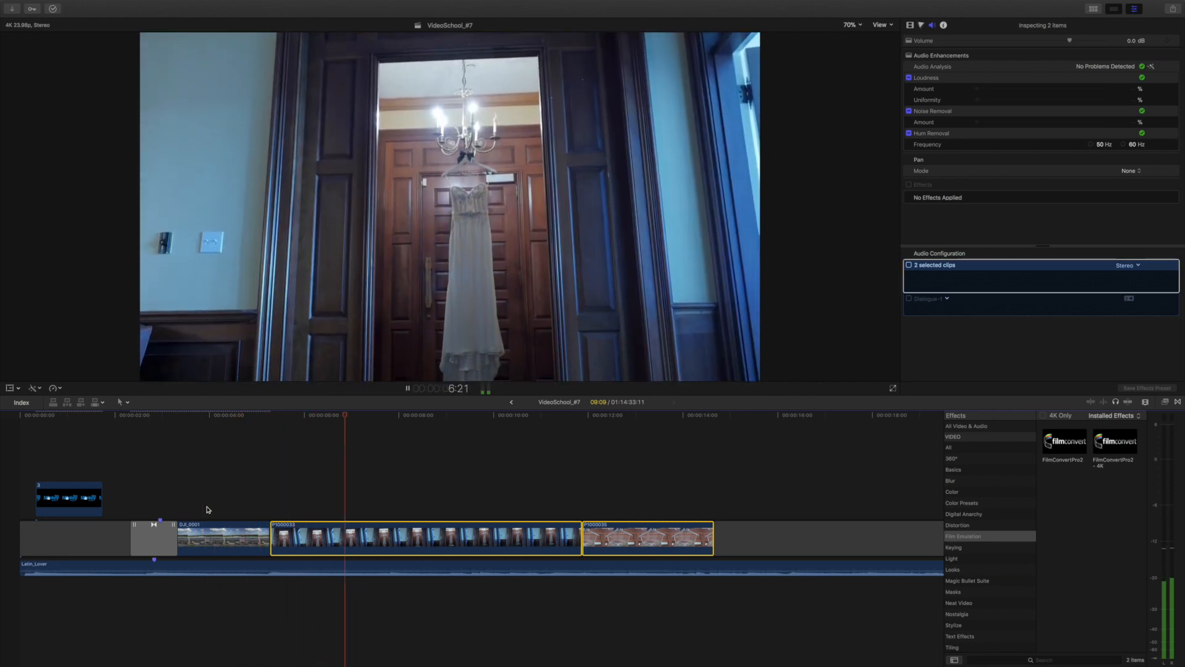
pyautogui.press('space')
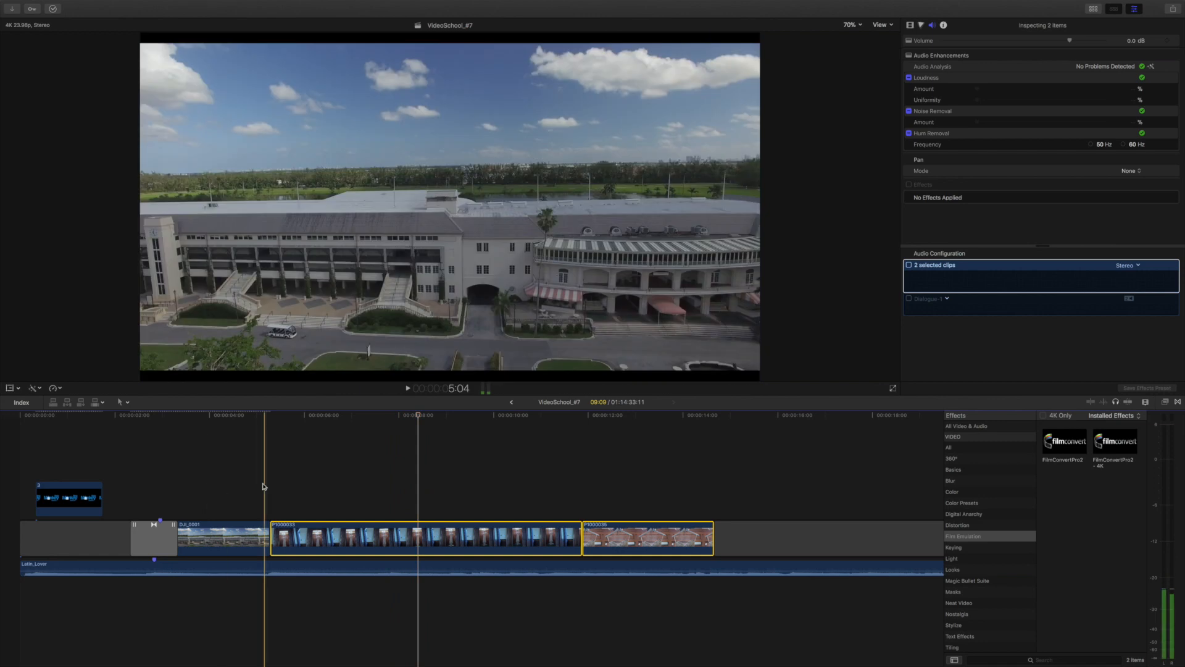
pyautogui.press('space')
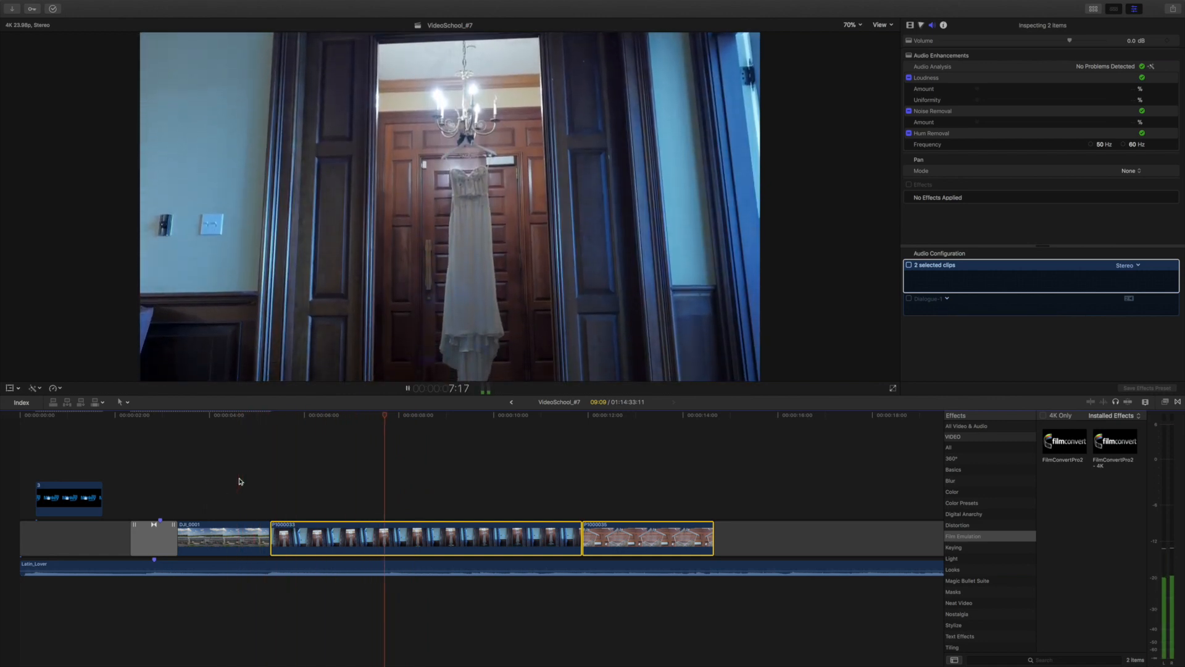
pyautogui.hotkey('alt', ']')
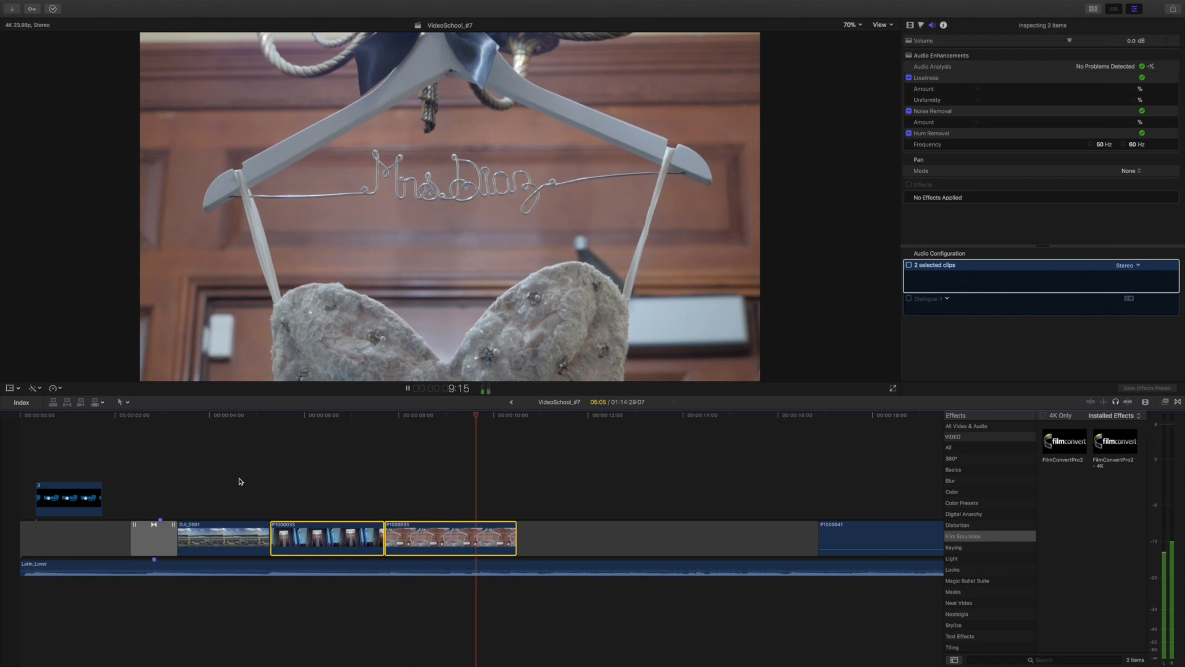
pyautogui.hotkey('alt', ']')
pyautogui.press('space')
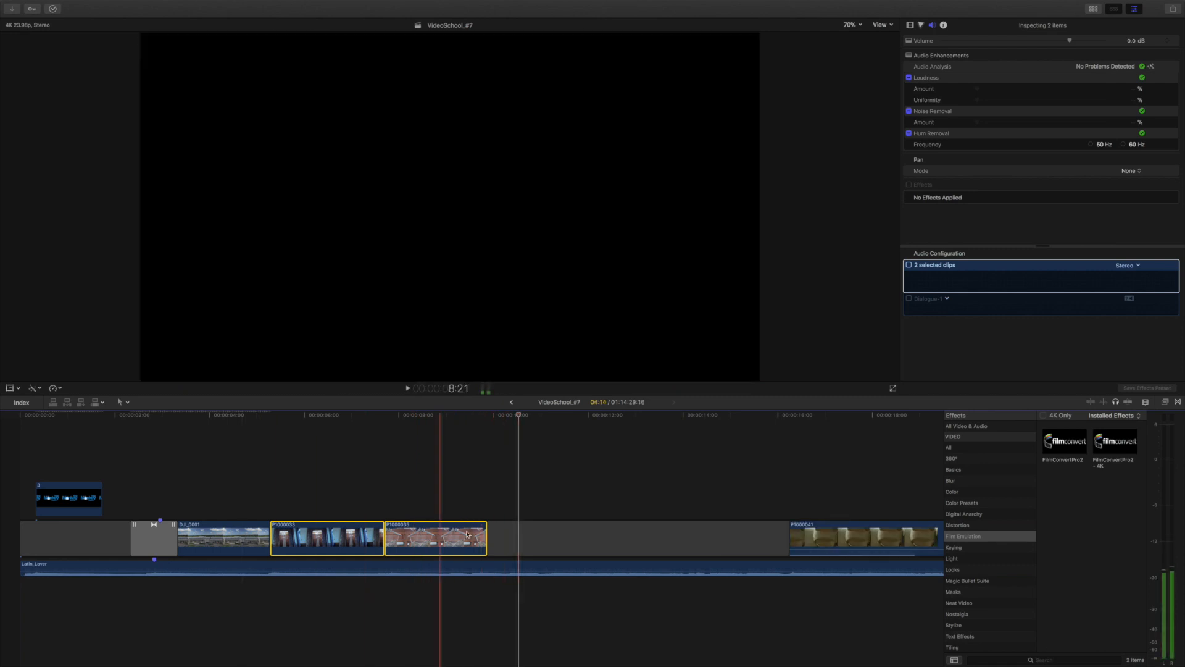
# - Delete the gap that follows P1000035 and undo the deletion
pyautogui.click(603, 545)
pyautogui.press('Delete')
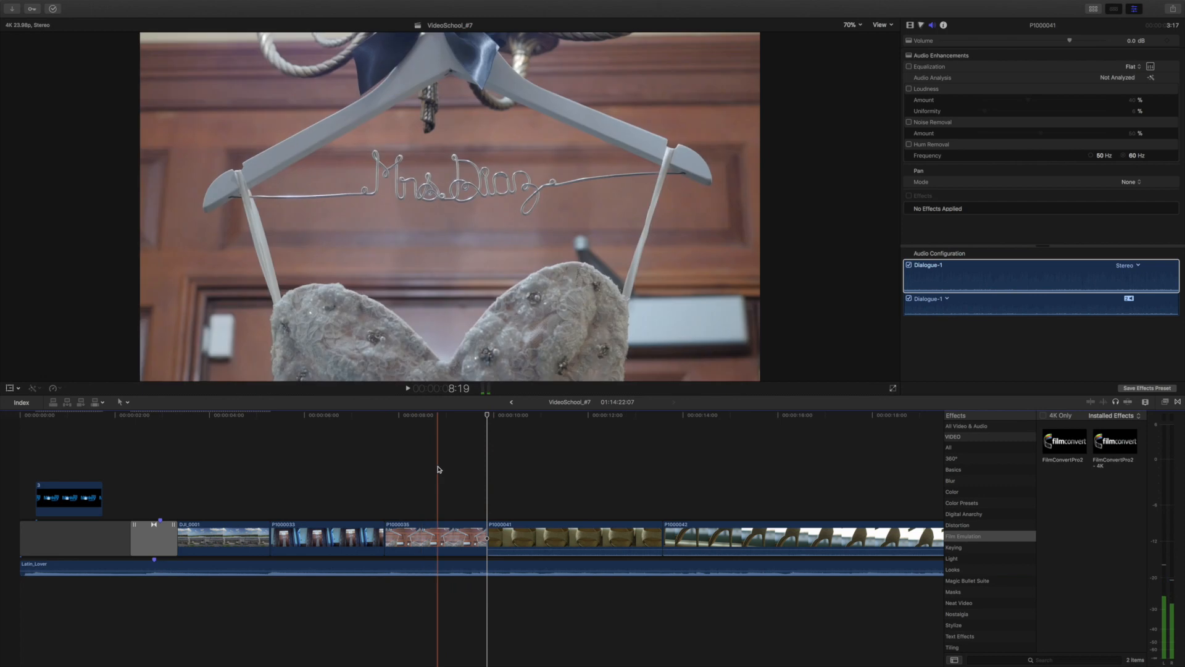
pyautogui.press('super+minus')
pyautogui.press('super+minus')
pyautogui.press('super+z')
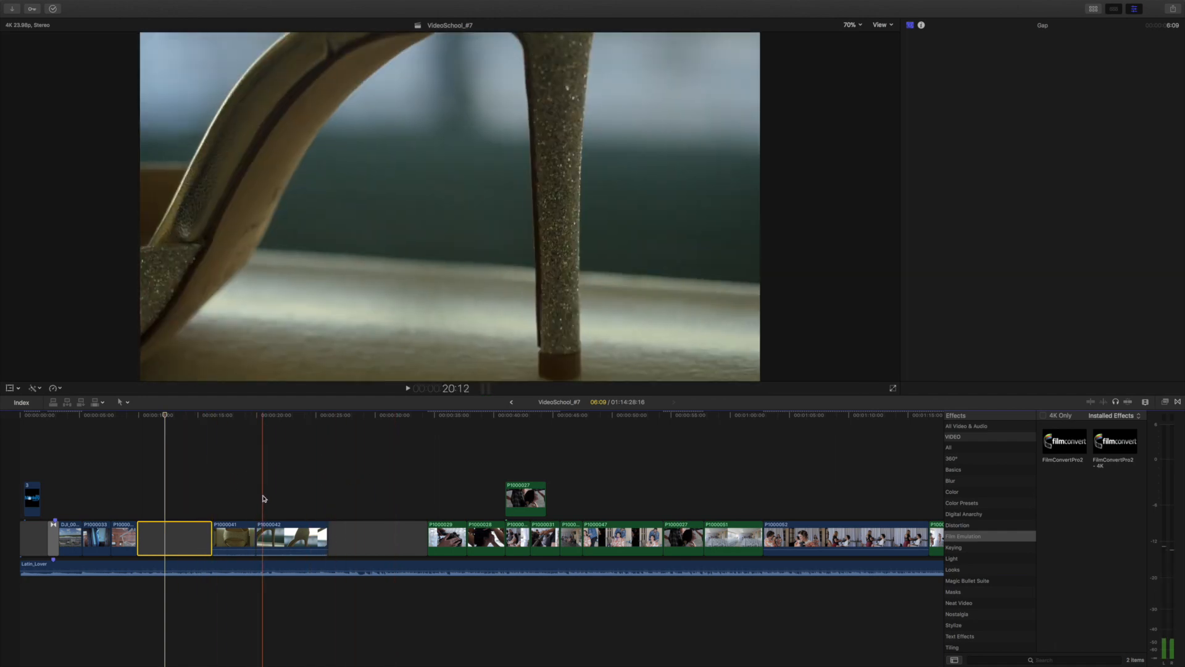
# - Show the media browser again and place the playhead at the end of P1000035, at 9:21
pyautogui.click(138, 499)
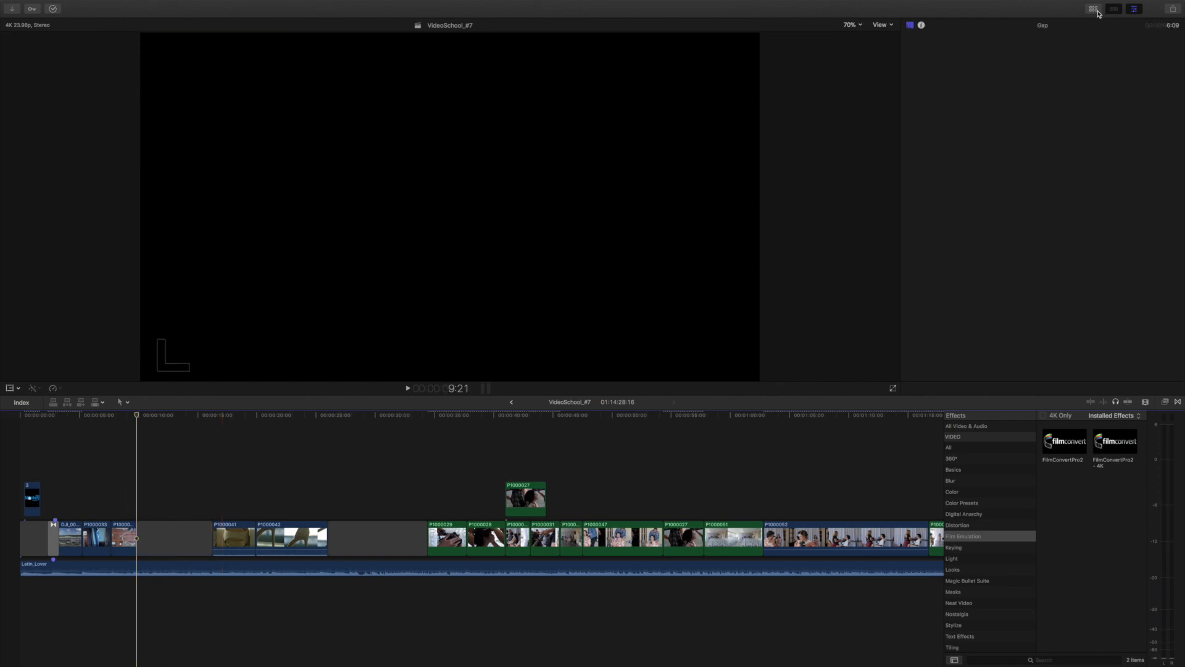
pyautogui.click(1097, 11)
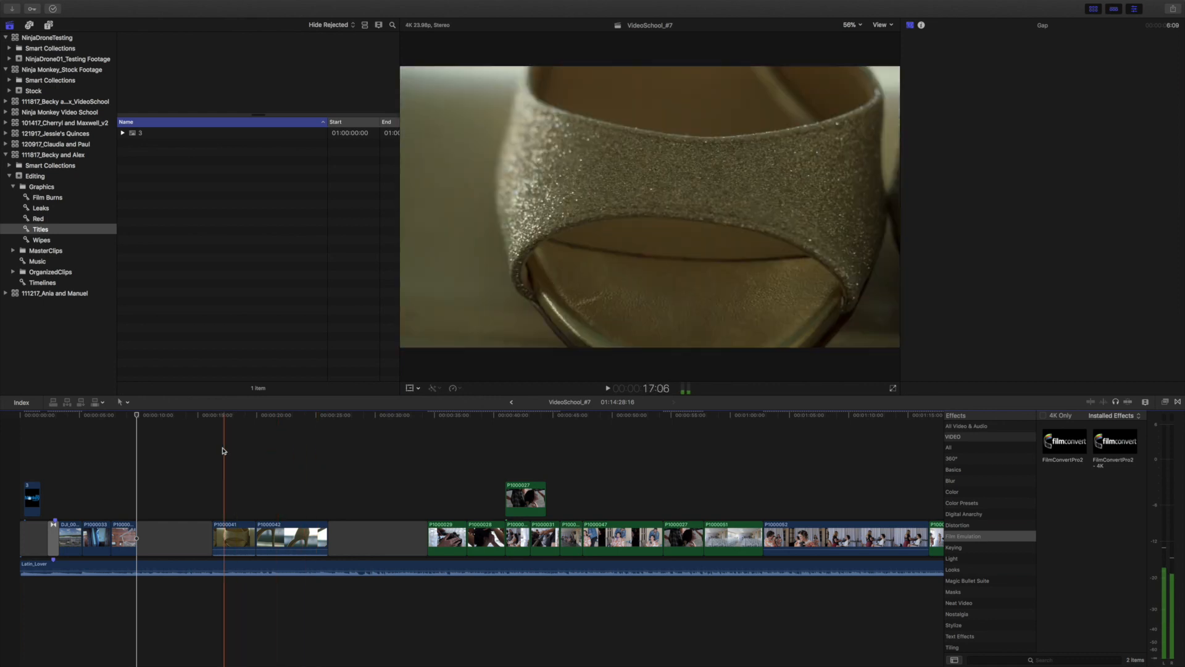
pyautogui.press('super+minus')
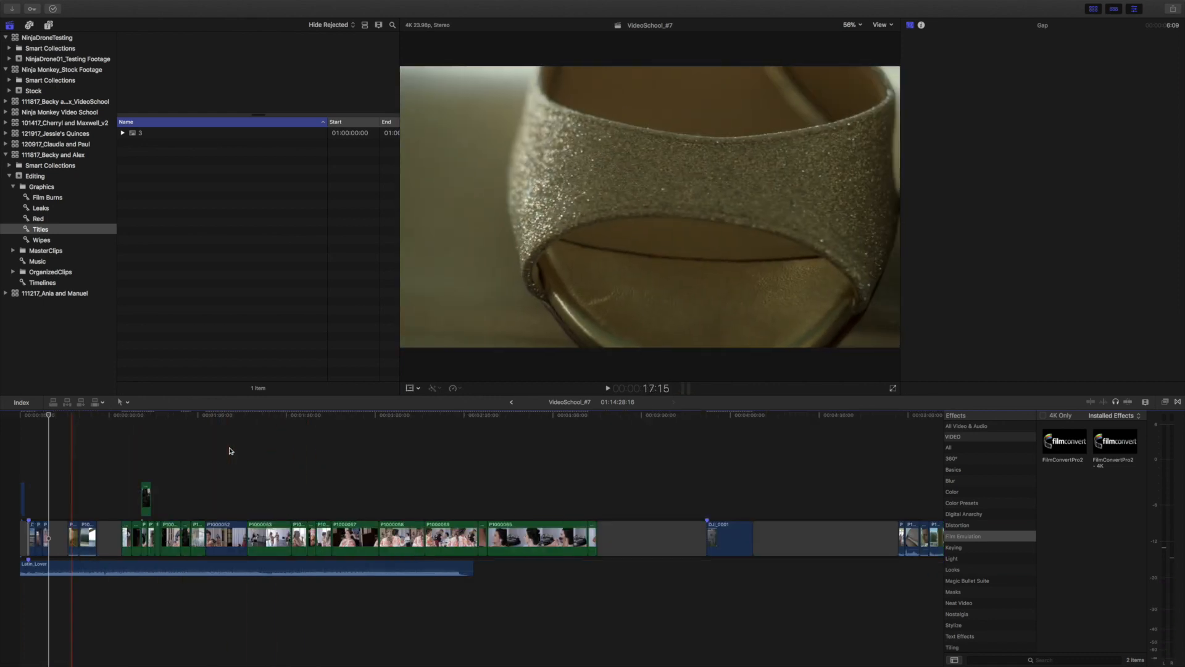
pyautogui.press('super+equal')
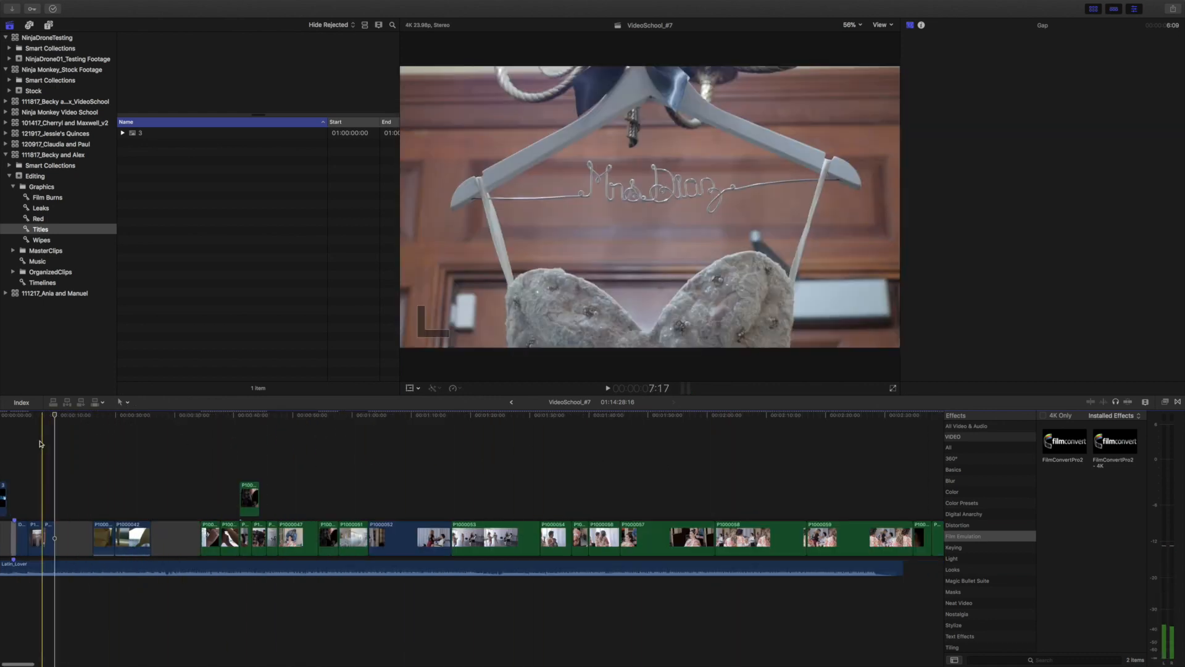
pyautogui.press('super+equal')
pyautogui.press('super+equal')
pyautogui.click(195, 439)
pyautogui.press('Up')
pyautogui.press('super+minus')
pyautogui.press('s')
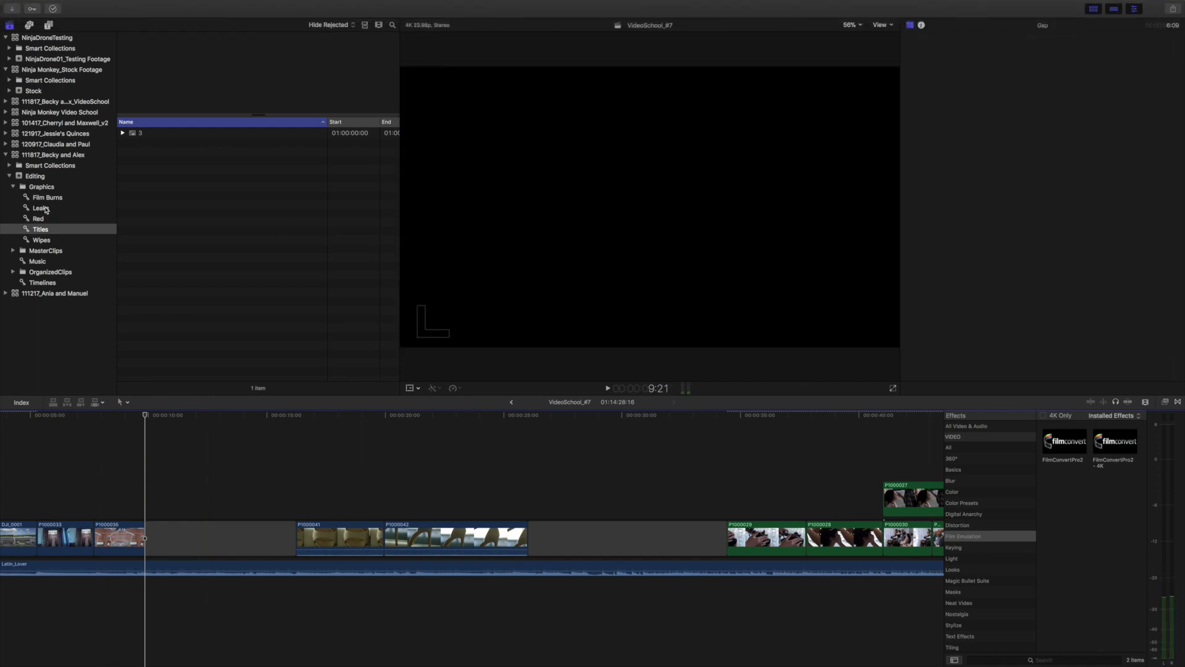
# - Open the CocktailHour collection under OrganizedClips and display its clips as thumbnails
pyautogui.click(15, 272)
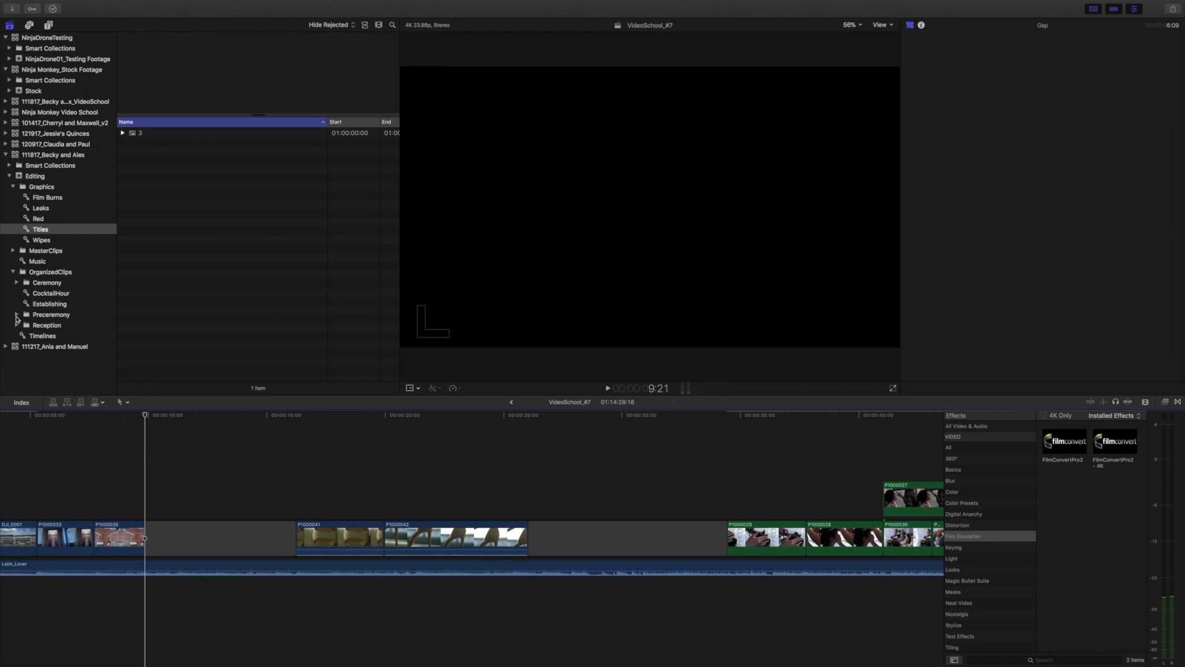
pyautogui.click(52, 294)
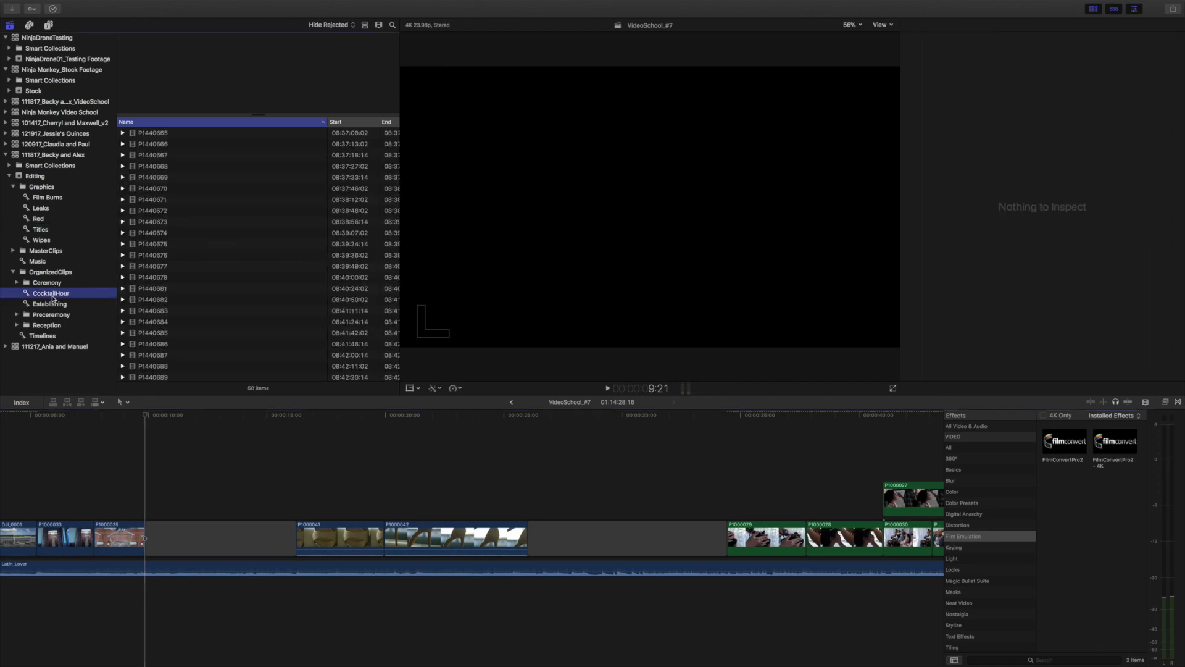
pyautogui.click(365, 27)
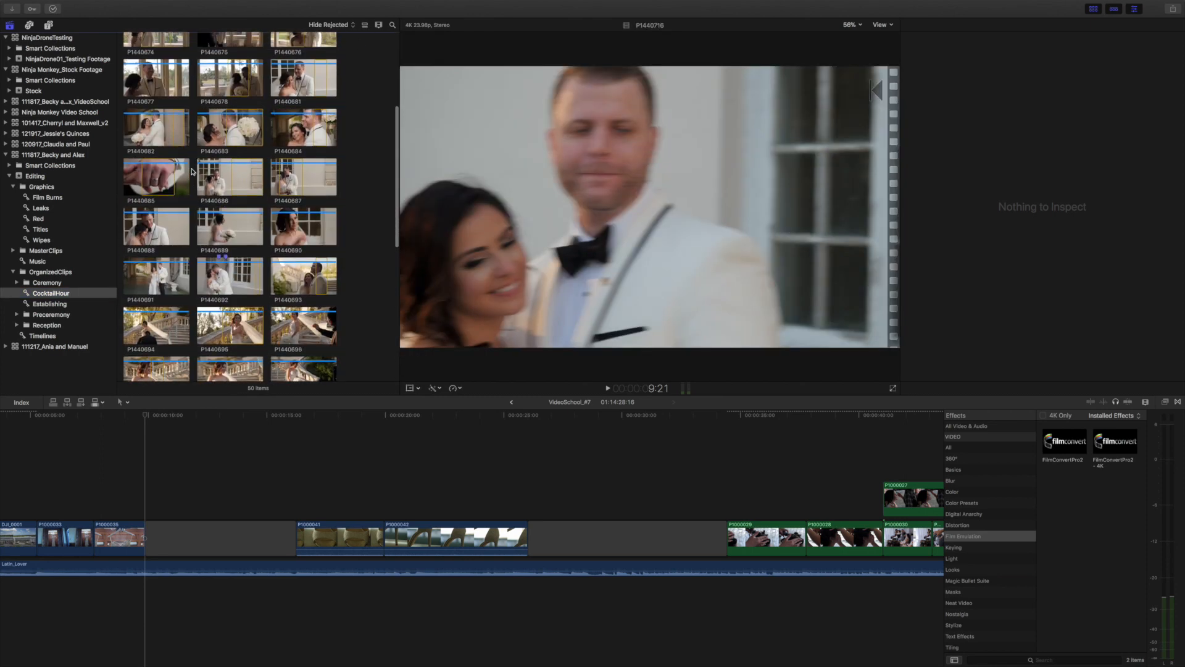
pyautogui.scroll(-1, 234, 71)
pyautogui.scroll(-5, 263, 88)
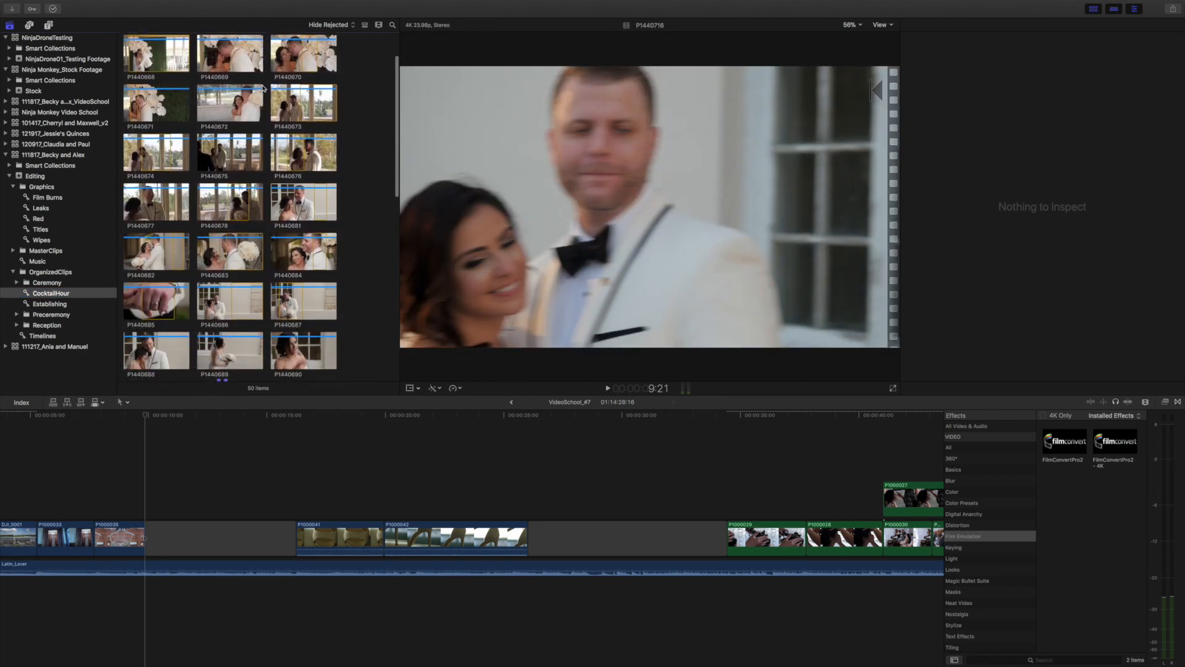
# - Preview P1440678 and look through the remaining CocktailHour clips for a shot of the couple
pyautogui.click(232, 142)
pyautogui.press('space')
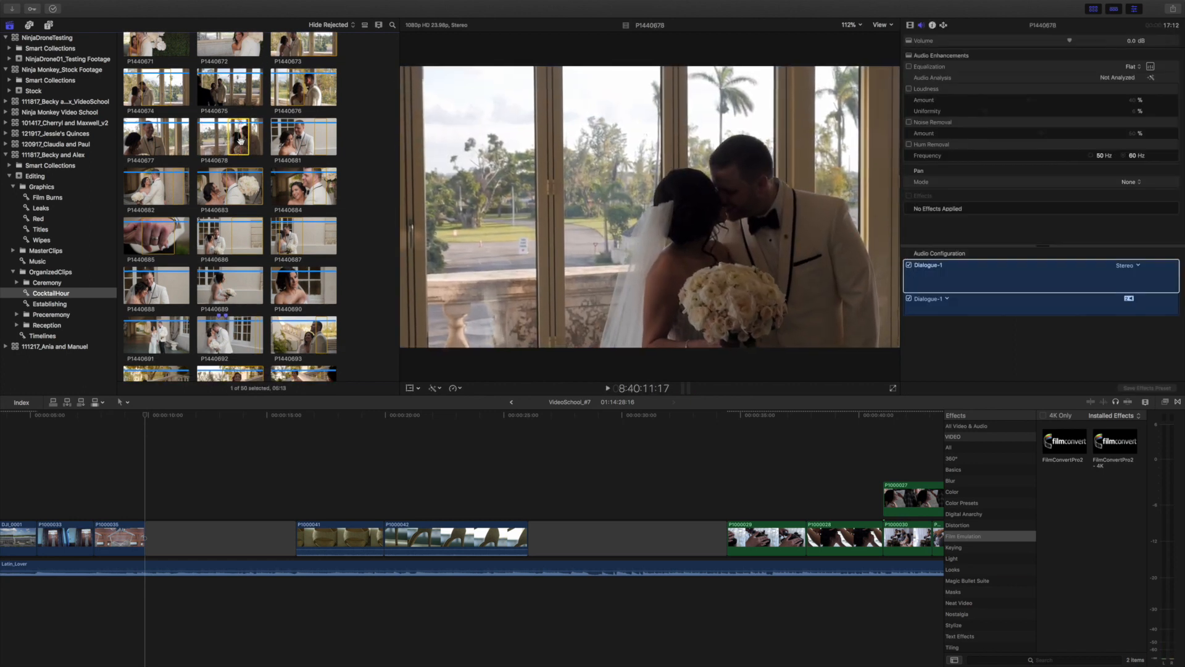
pyautogui.press('space')
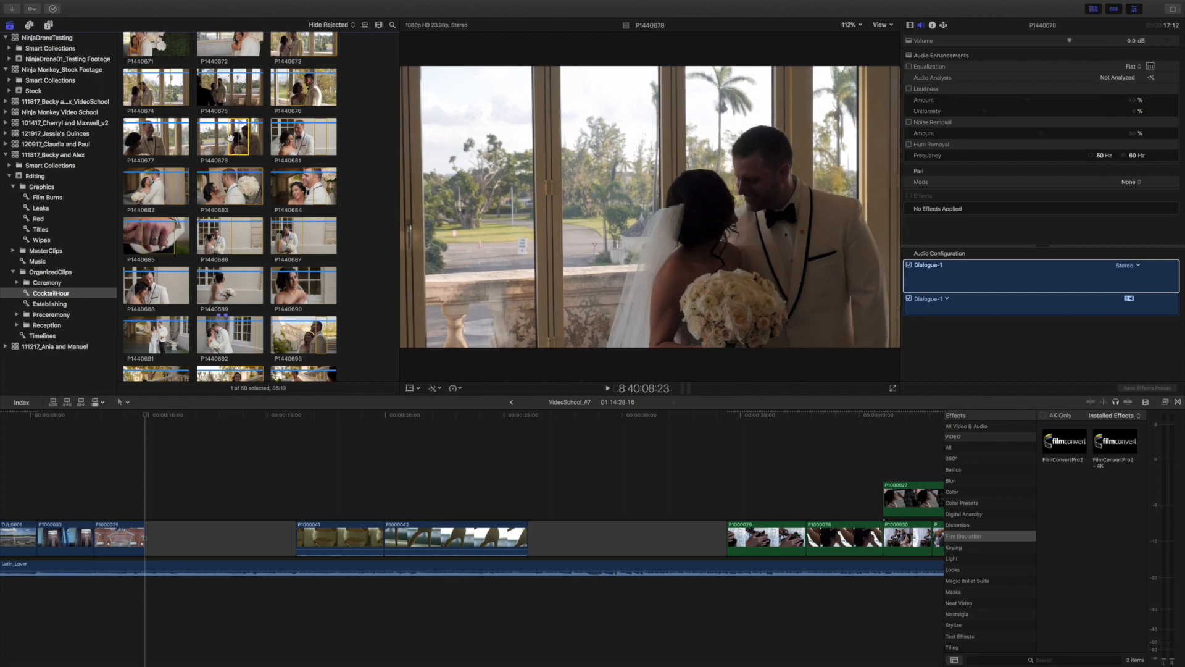
pyautogui.scroll(-1, 244, 147)
pyautogui.scroll(-10, 244, 147)
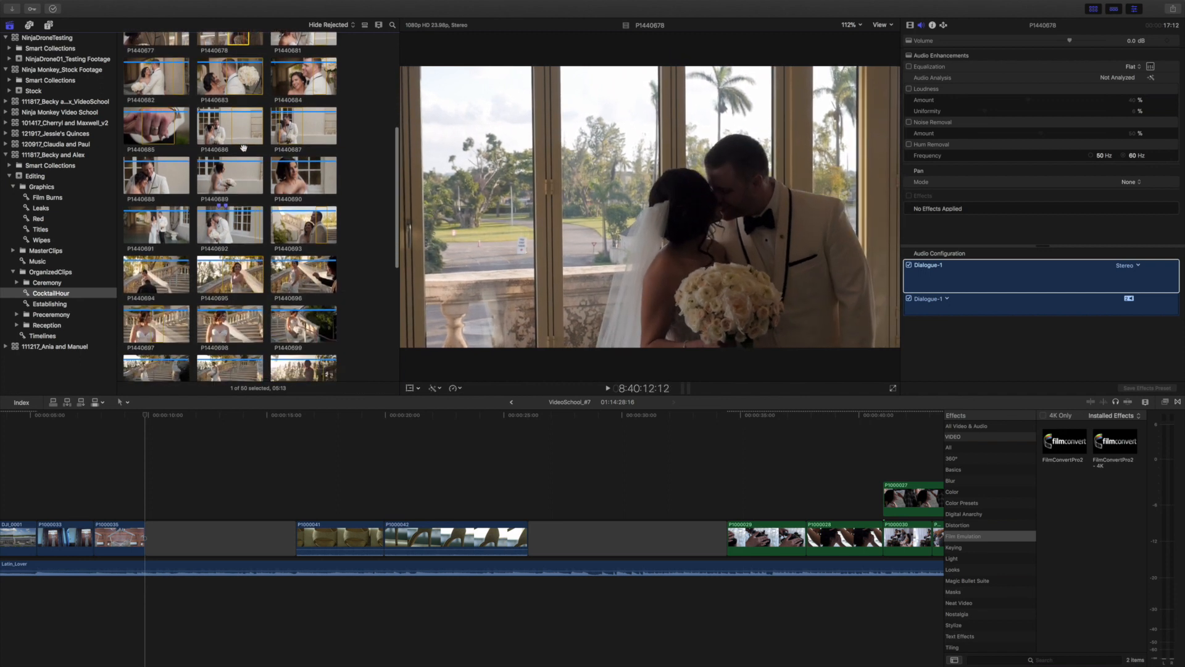
pyautogui.scroll(-6, 244, 148)
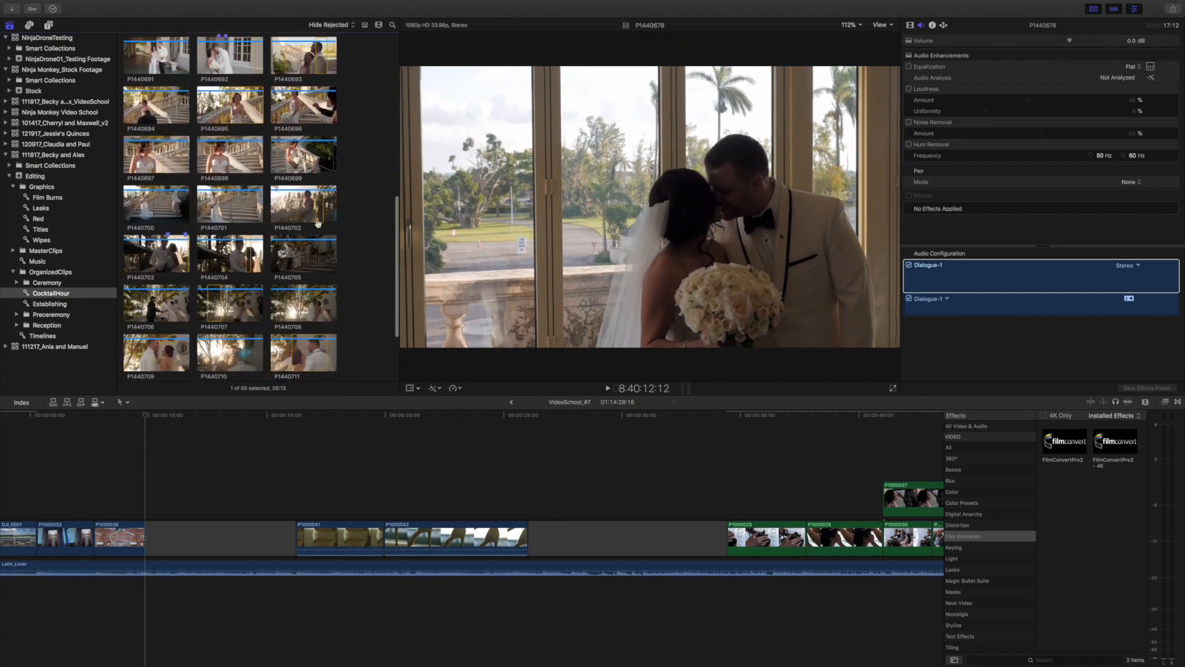
# - Preview P1440707, select a range of about 3 seconds in it, and insert it after P1000035
pyautogui.press('space')
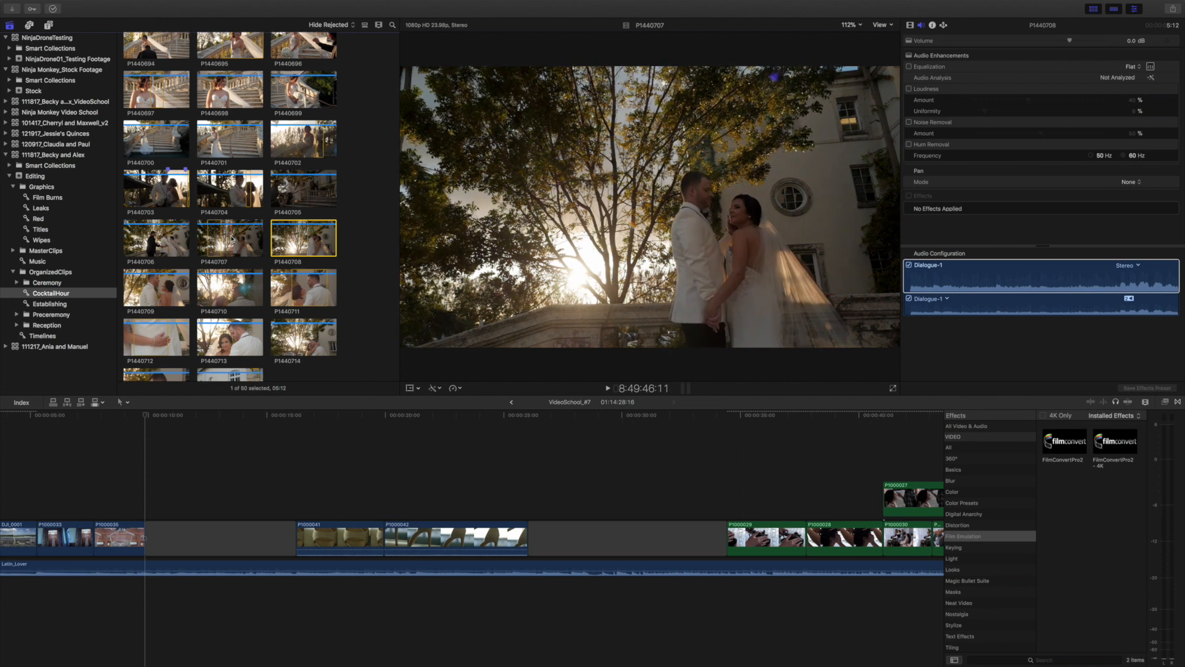
pyautogui.click(231, 239)
pyautogui.press('space')
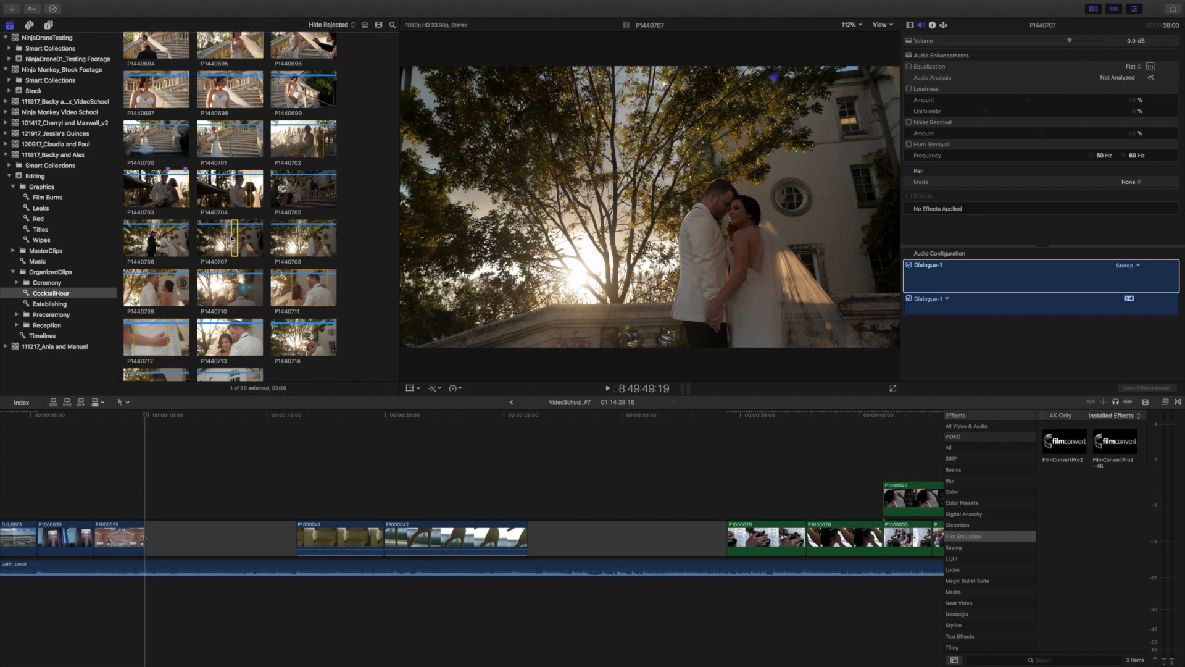
pyautogui.press('w')
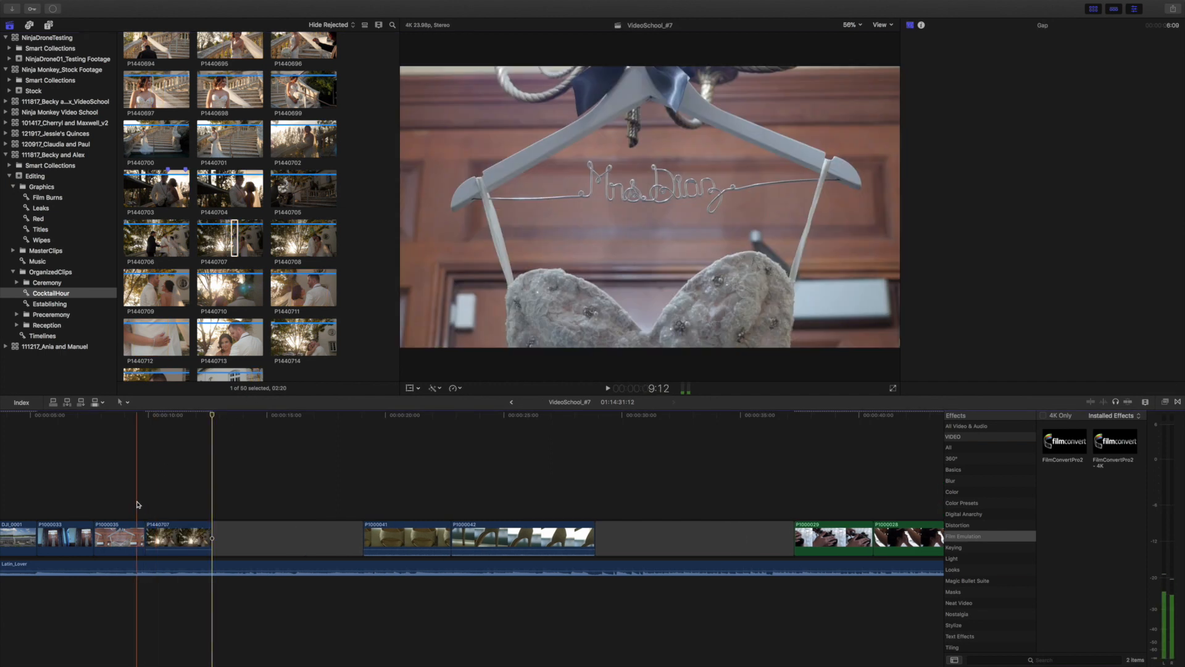
# - Play the inserted P1440707 with the music and trim its end to 12:08
pyautogui.press('space')
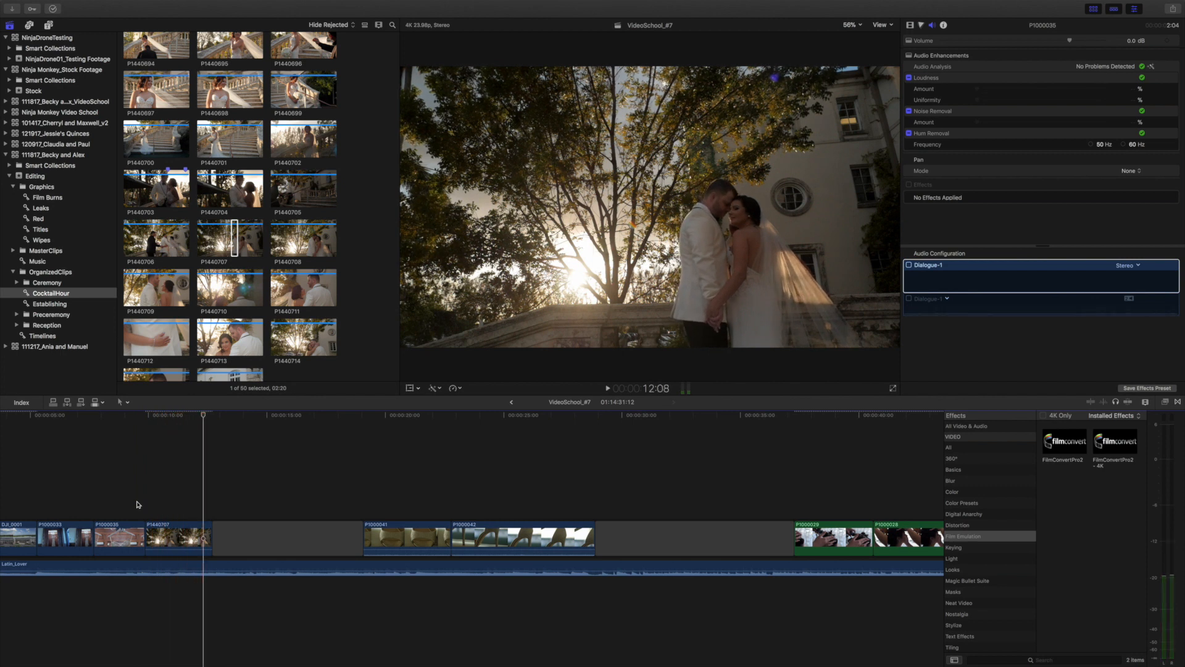
pyautogui.hotkey('alt', ']')
pyautogui.press('space')
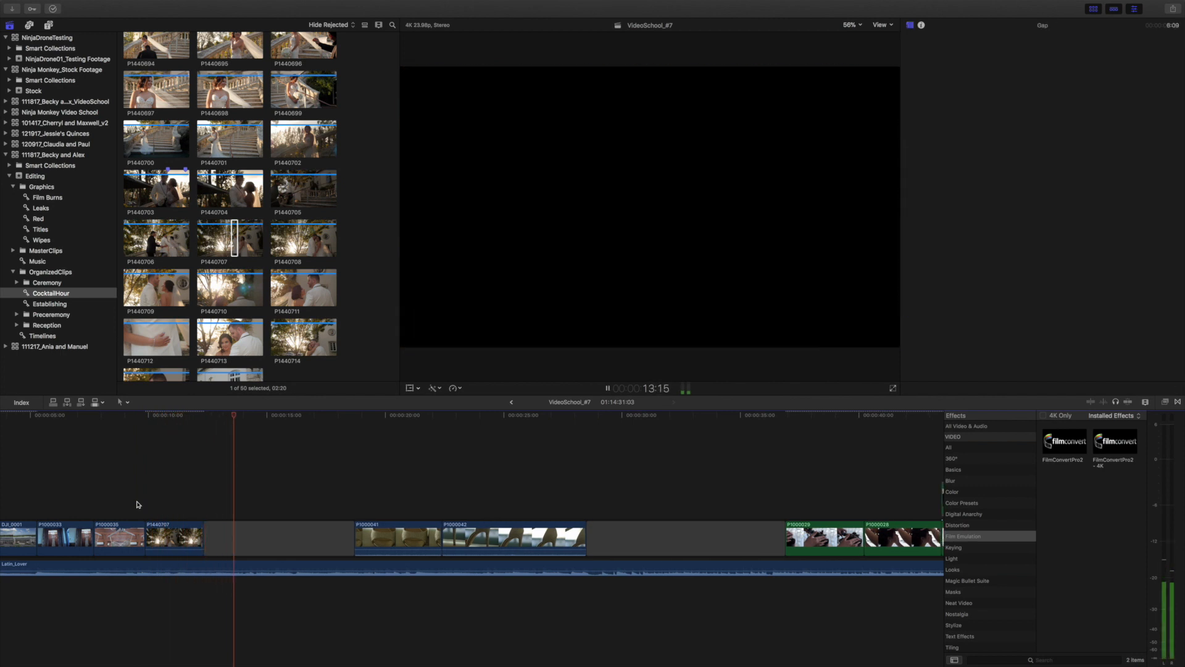
# - Play the Latin_Lover music from about 5 seconds and add markers to it on the beats as they are heard
pyautogui.hscroll(-5, 137, 505)
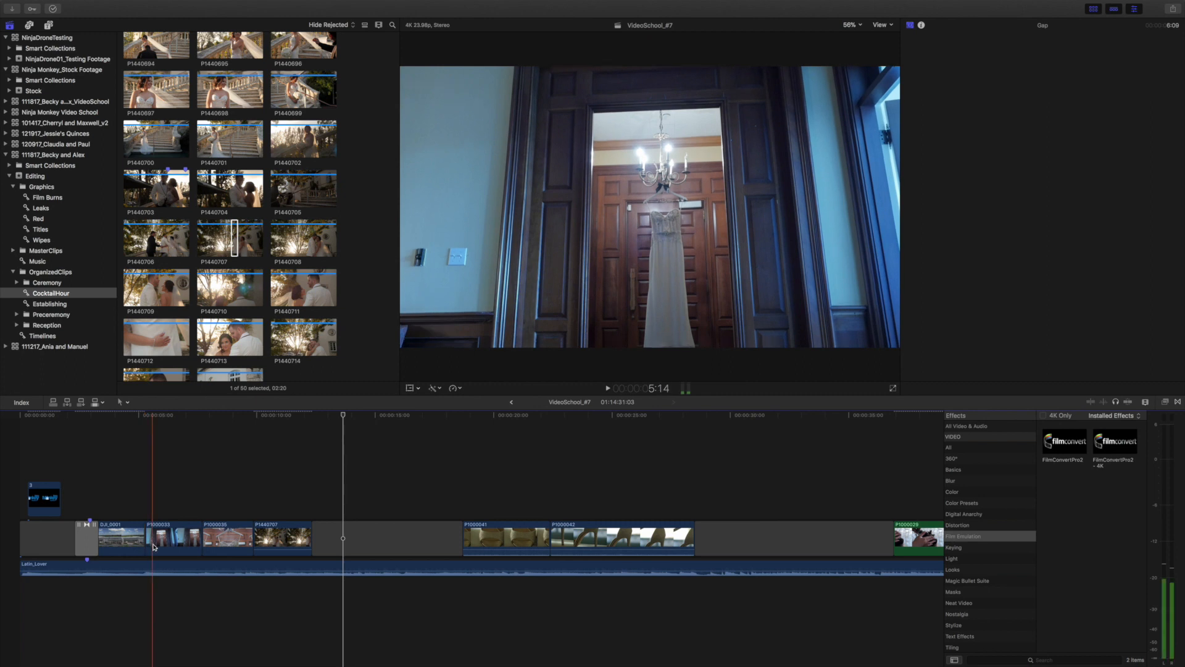
pyautogui.click(150, 564)
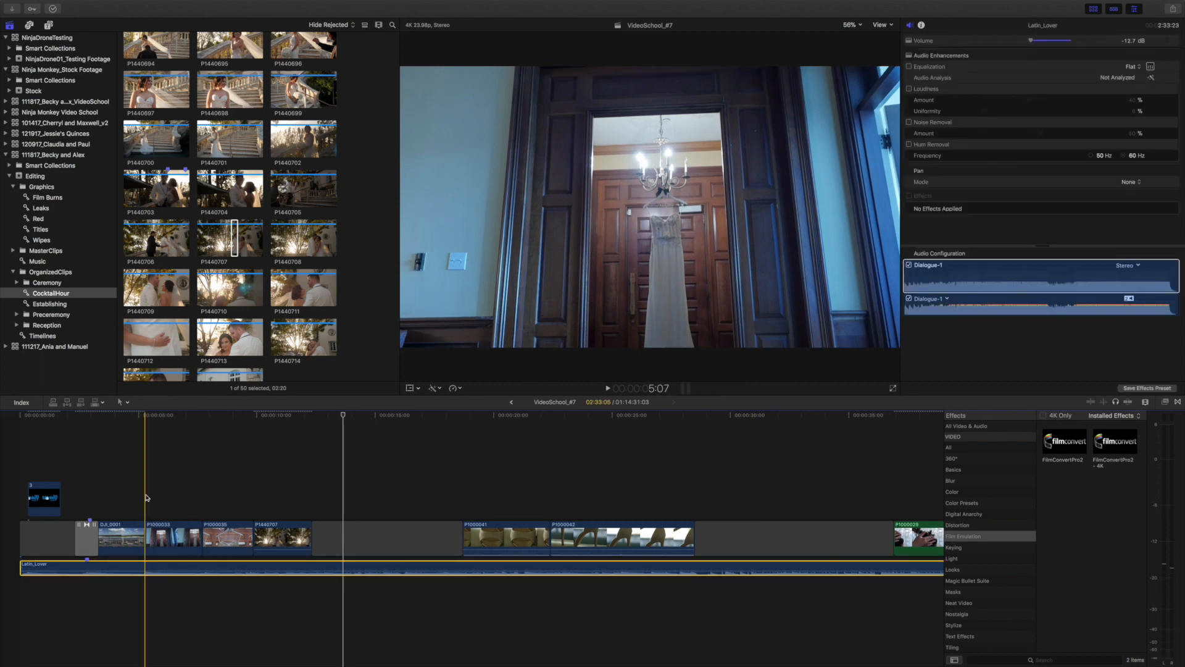
pyautogui.press('space')
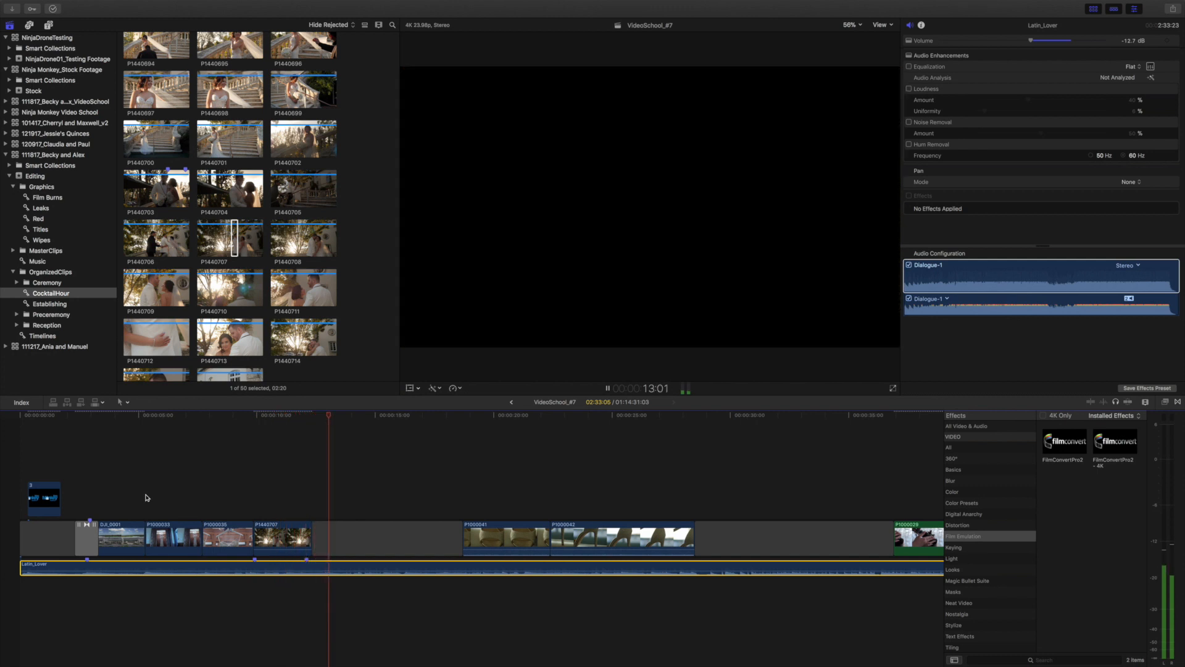
pyautogui.press('m')
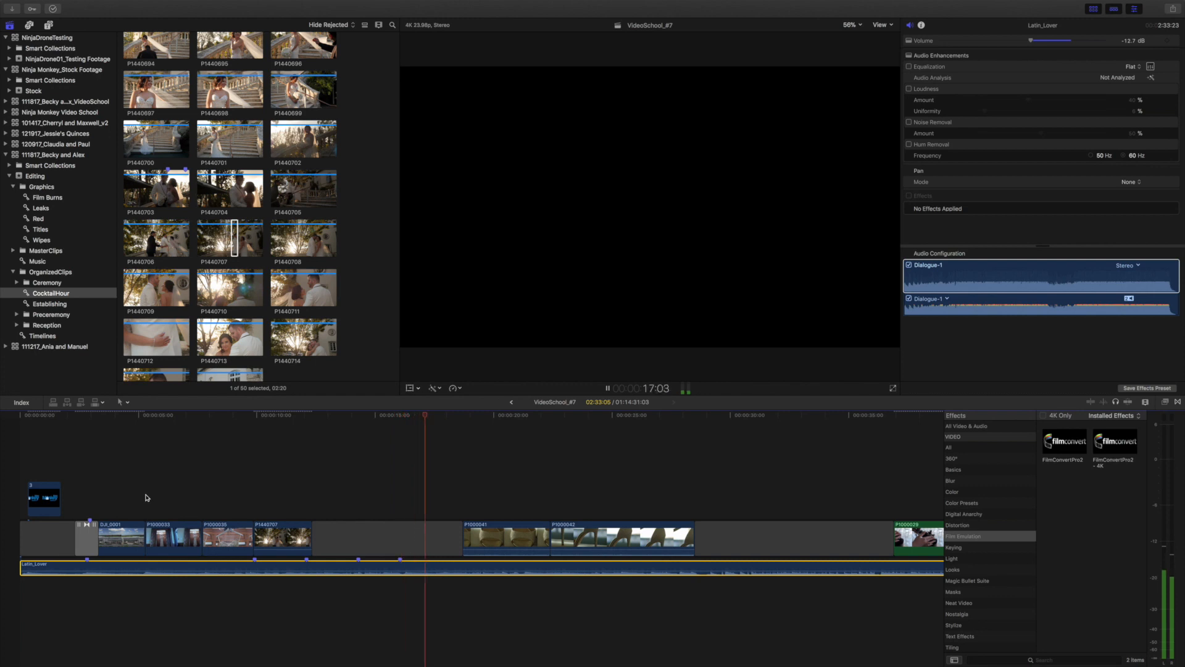
pyautogui.press('m')
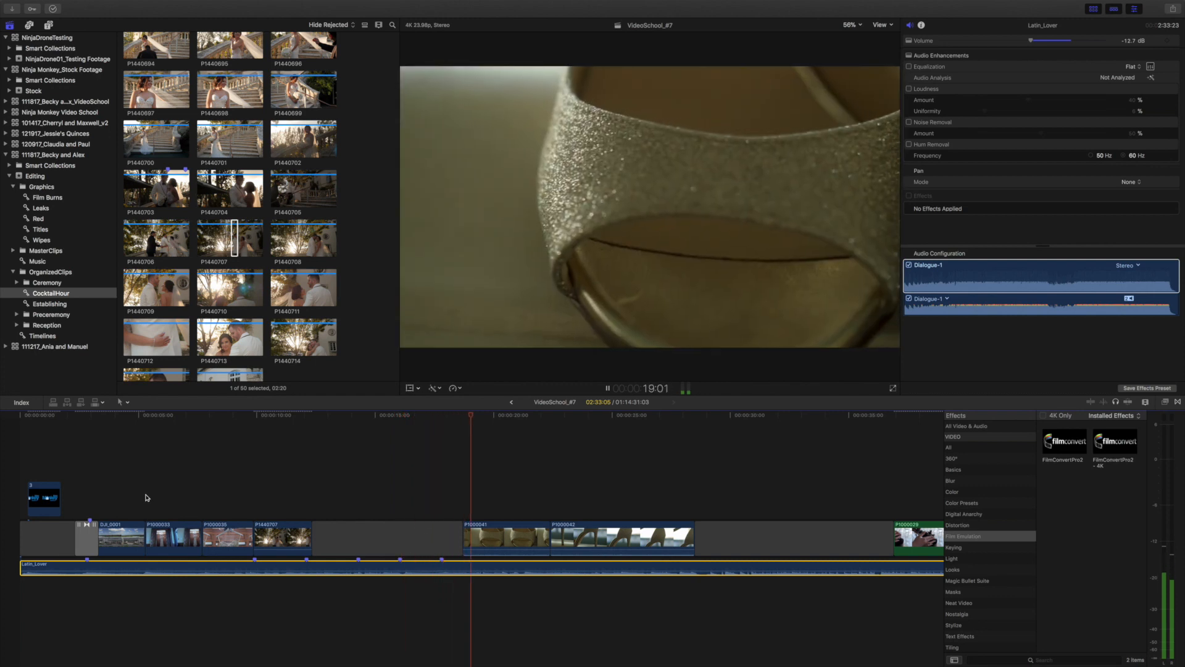
pyautogui.press('m')
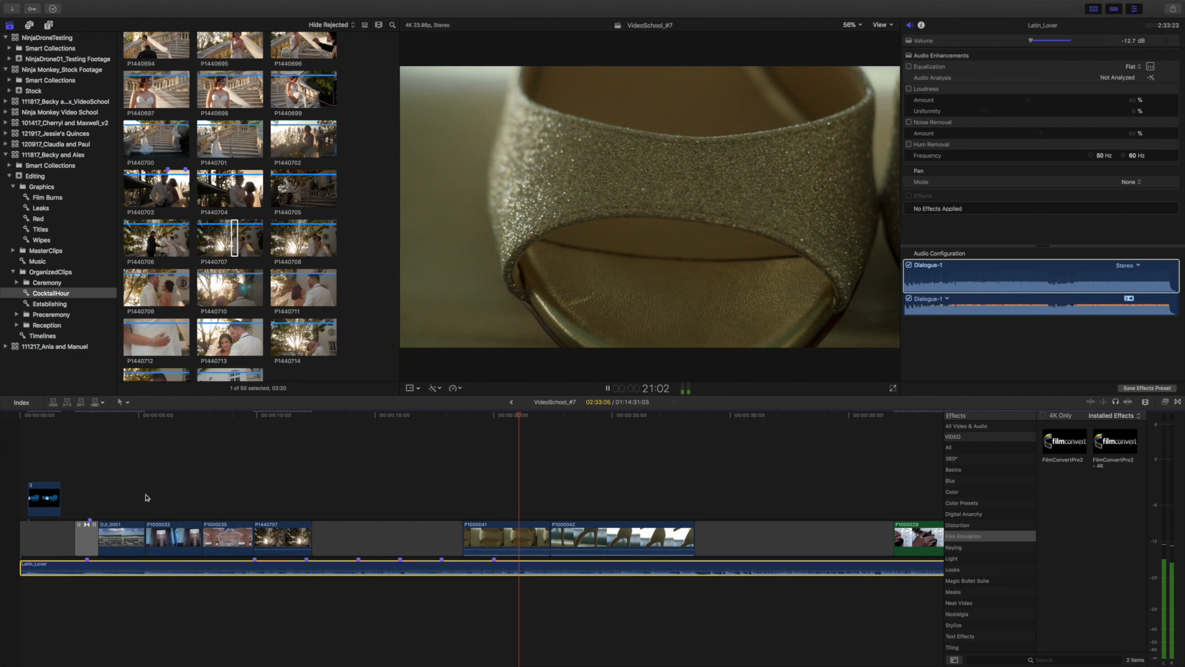
pyautogui.press('m')
pyautogui.press('space')
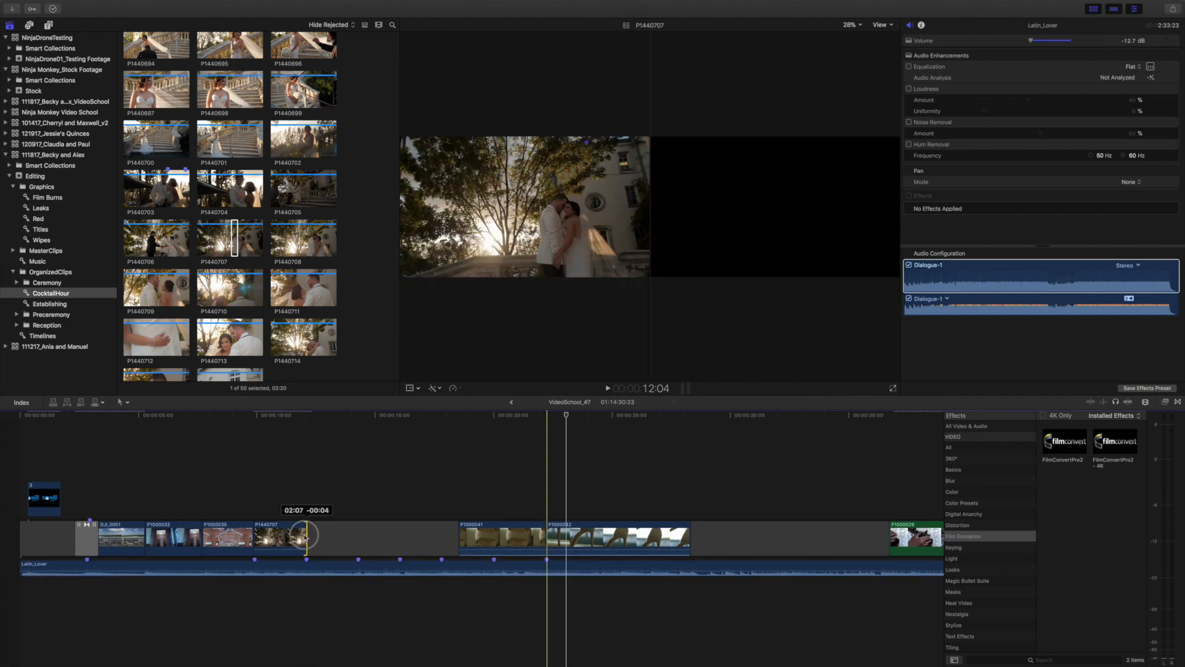
# - Trim the end of P1440707 to its beat marker, delete the gap between it and P1000041, and play across the join
pyautogui.click(389, 548)
pyautogui.press('Delete')
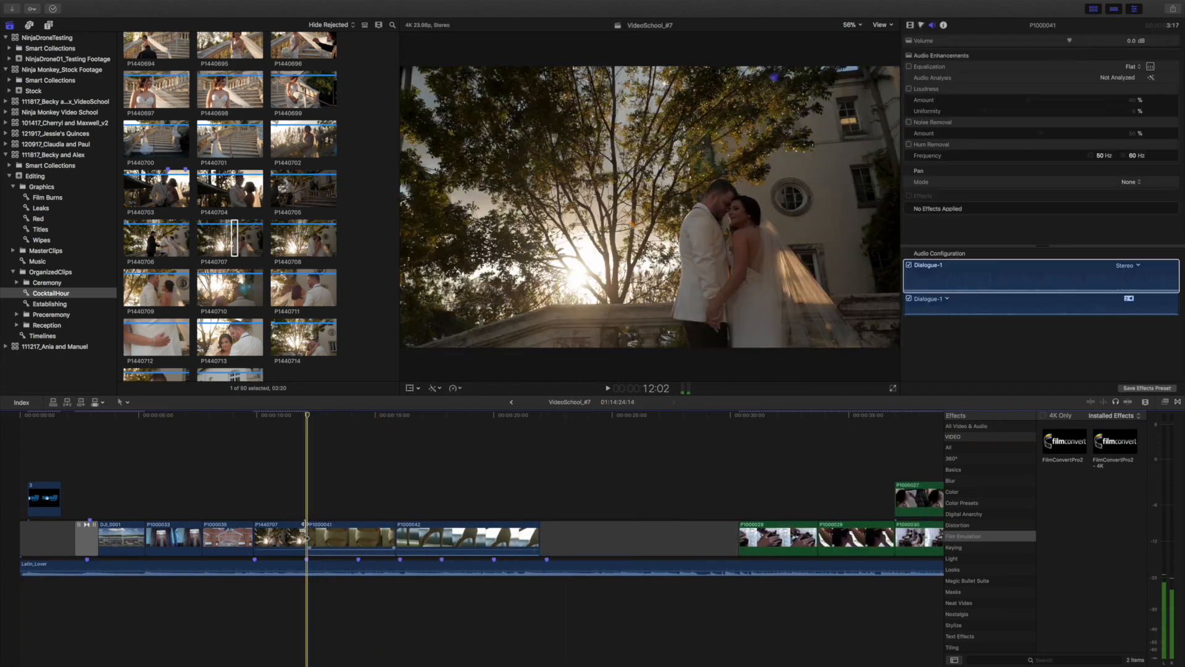
pyautogui.press('space')
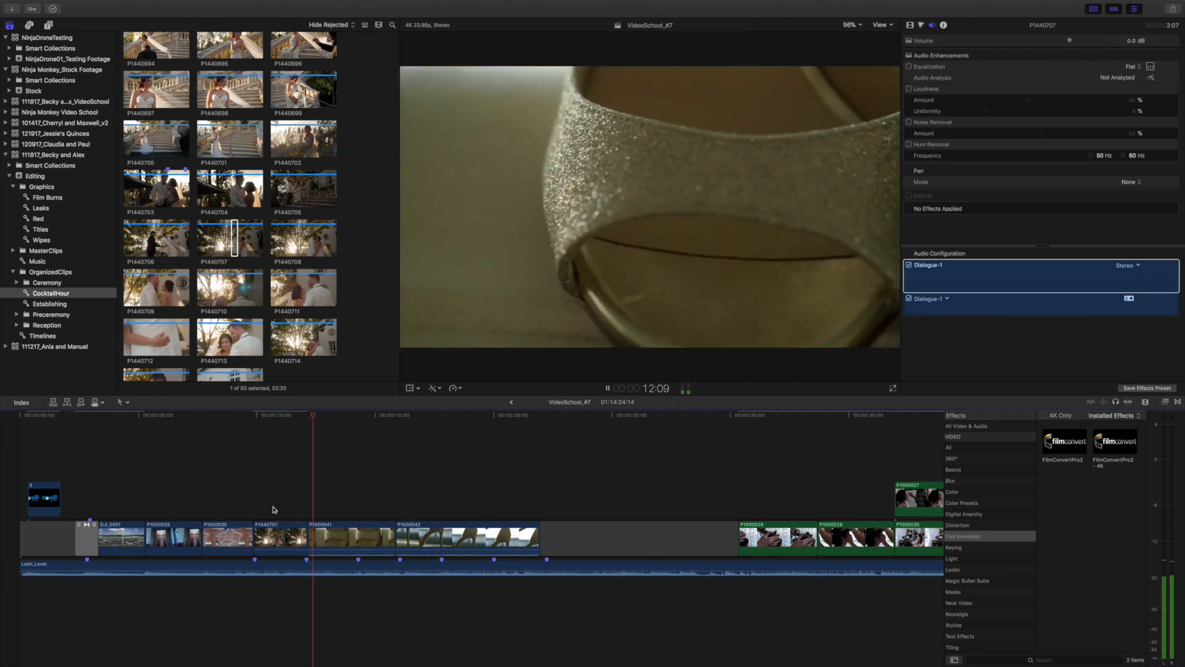
# - Trim the ends of P1000041 and P1000042 to the music markers at 14:07 and 16:01 and remove the gap that follows
pyautogui.press('space')
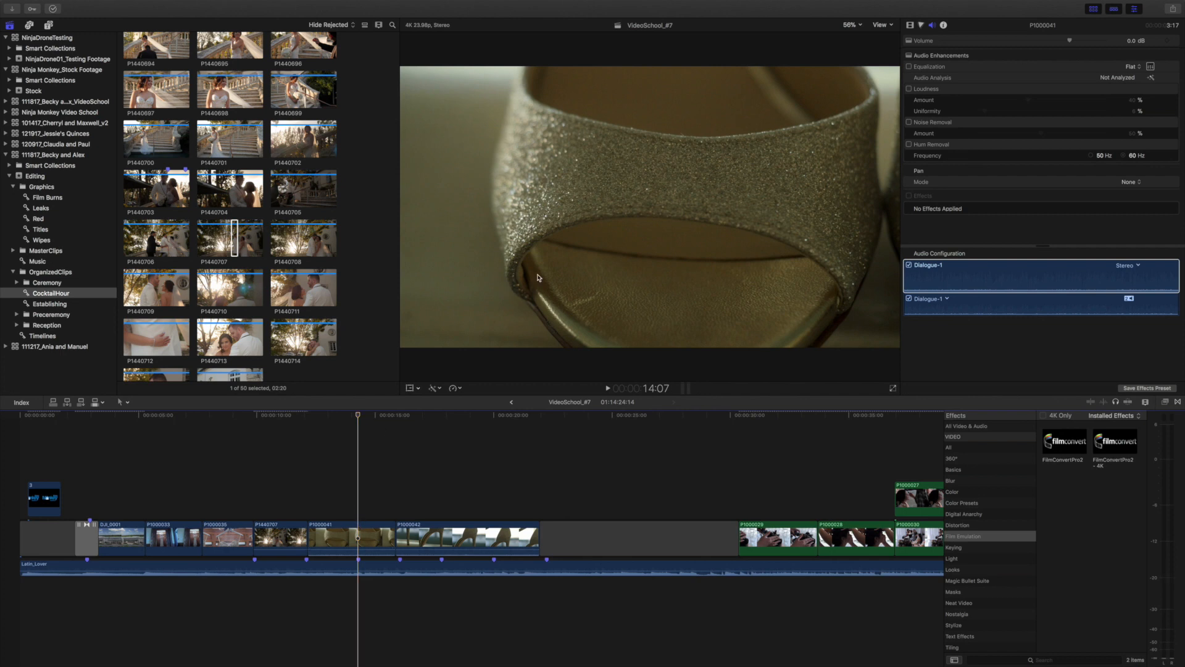
pyautogui.hotkey('alt', ']')
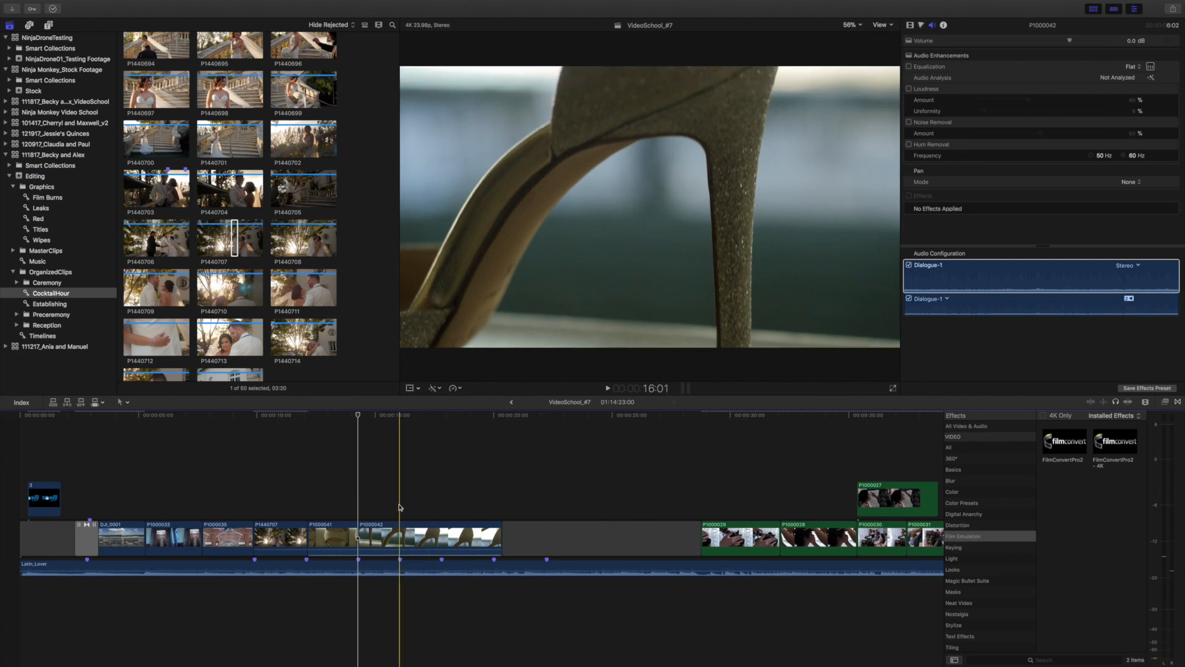
pyautogui.hotkey('alt', ']')
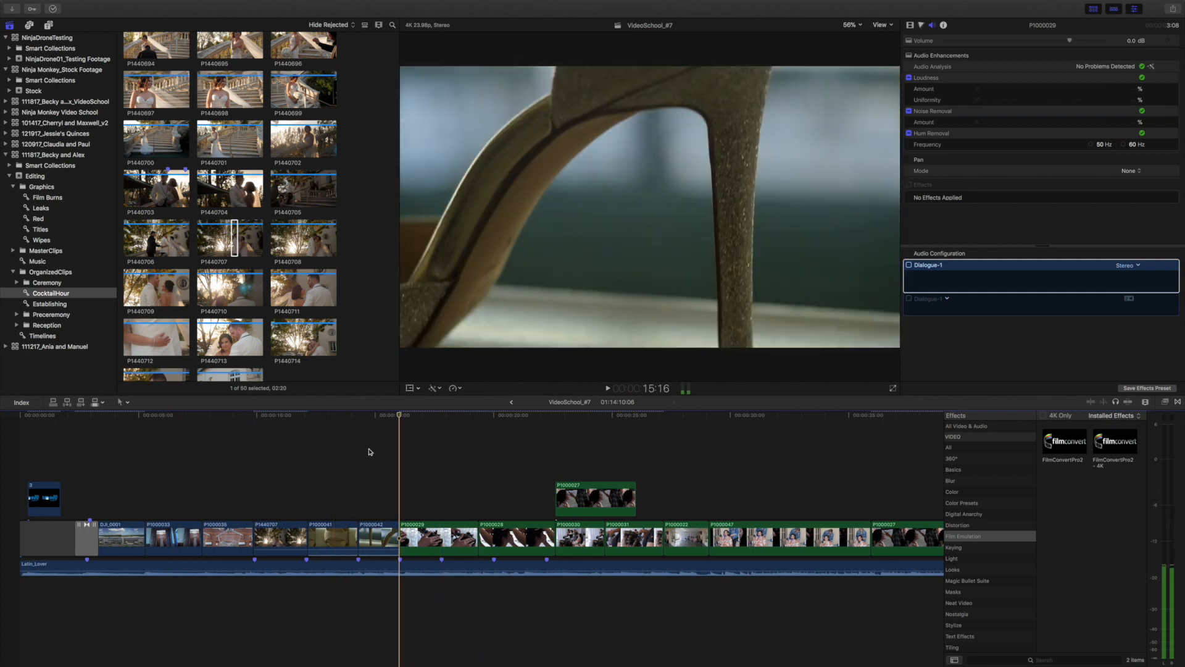
# - Place the playhead within P1000042 and turn on timeline skimming
pyautogui.click(365, 425)
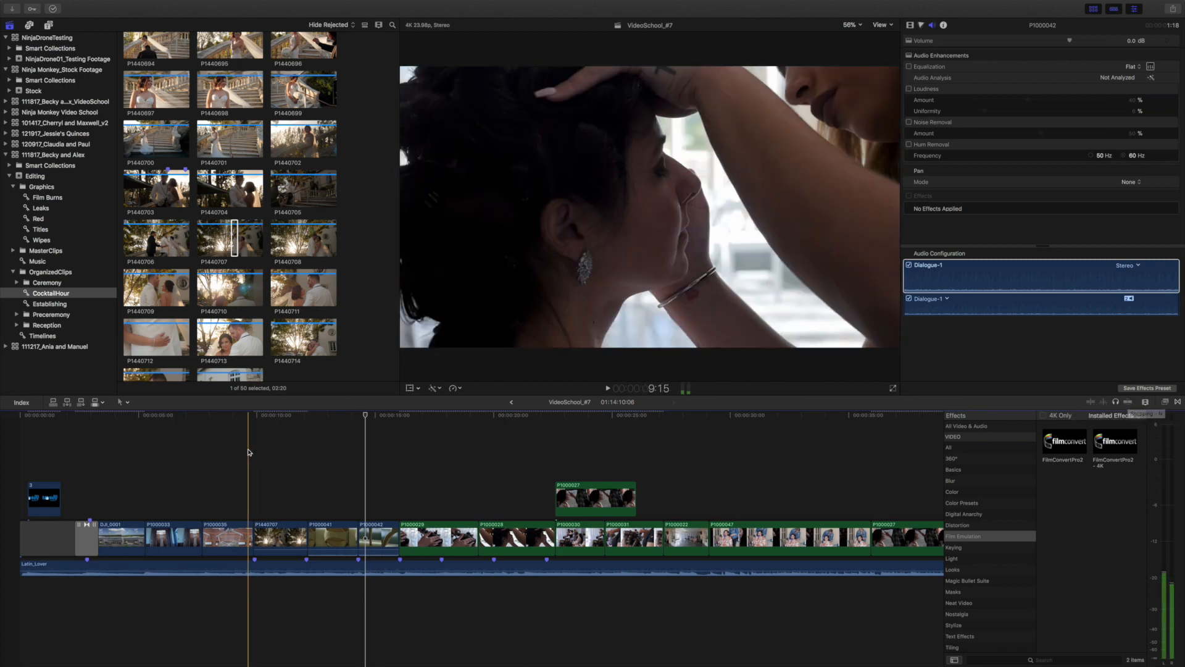
pyautogui.click(383, 453)
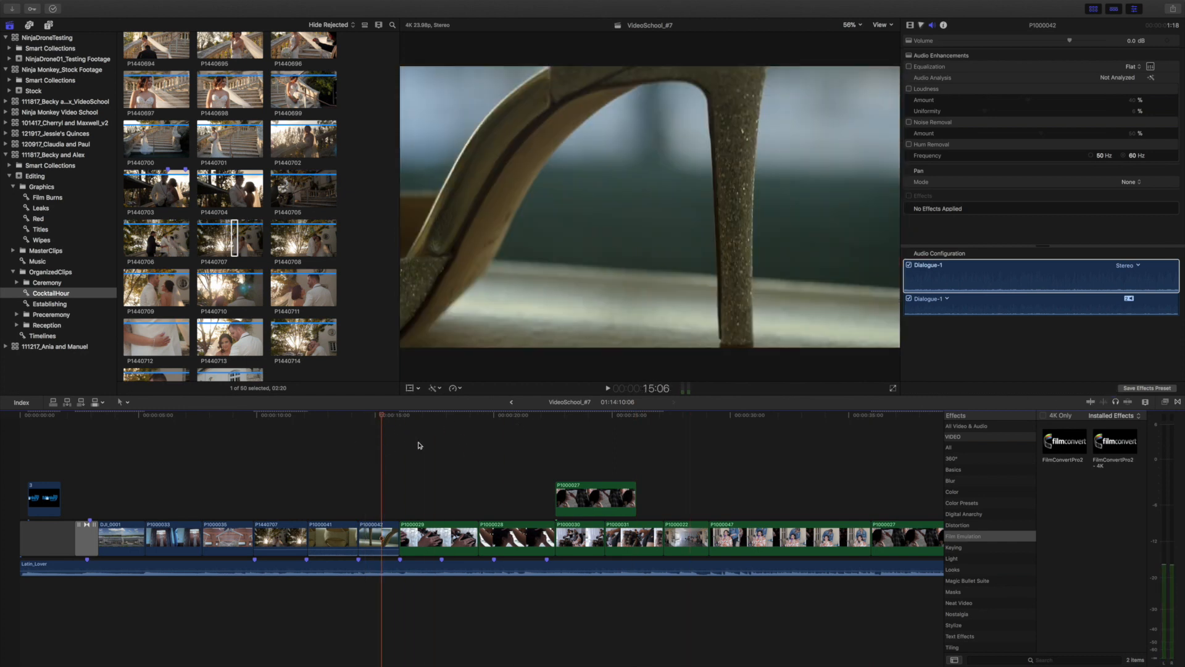
pyautogui.click(1090, 403)
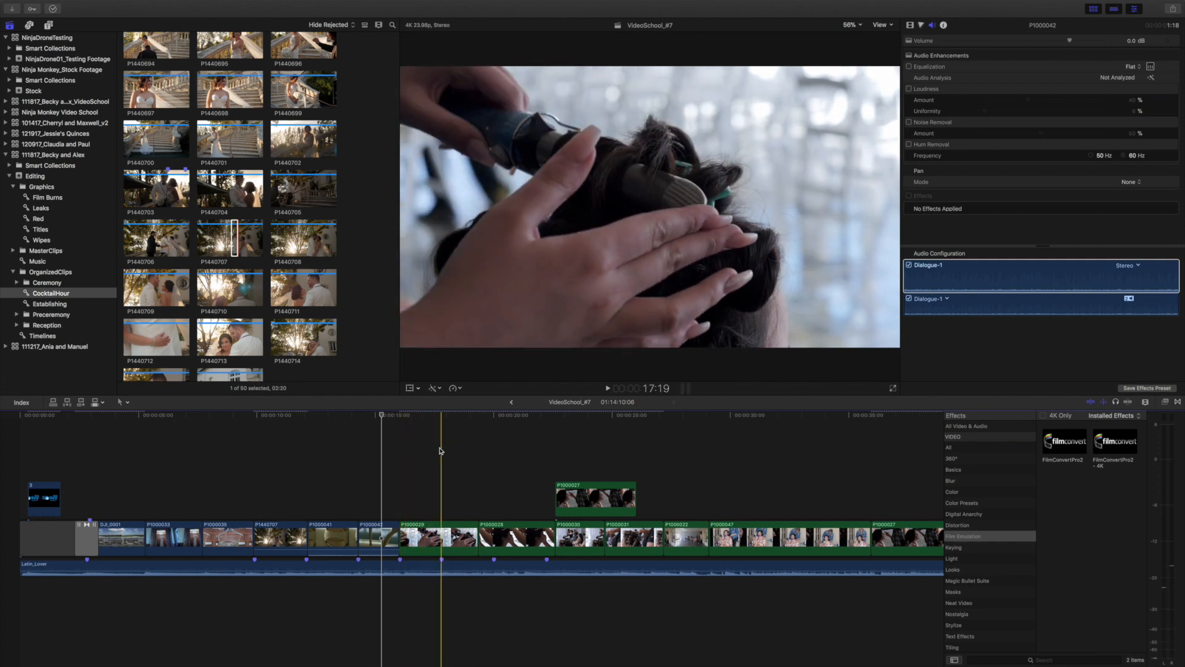
# - Trim the two clips after P1000042 to the markers at 17:19 and 20:00, and connected clip P1000027 to the next marker
pyautogui.hotkey('alt', ']')
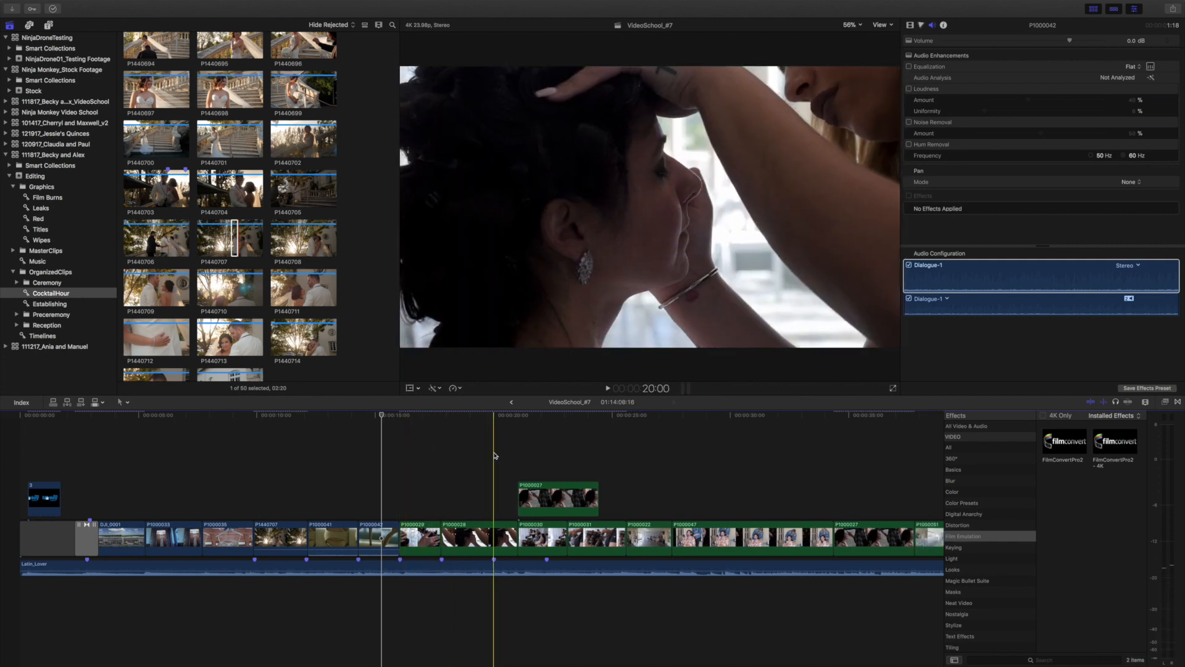
pyautogui.hotkey('alt', ']')
pyautogui.click(534, 496)
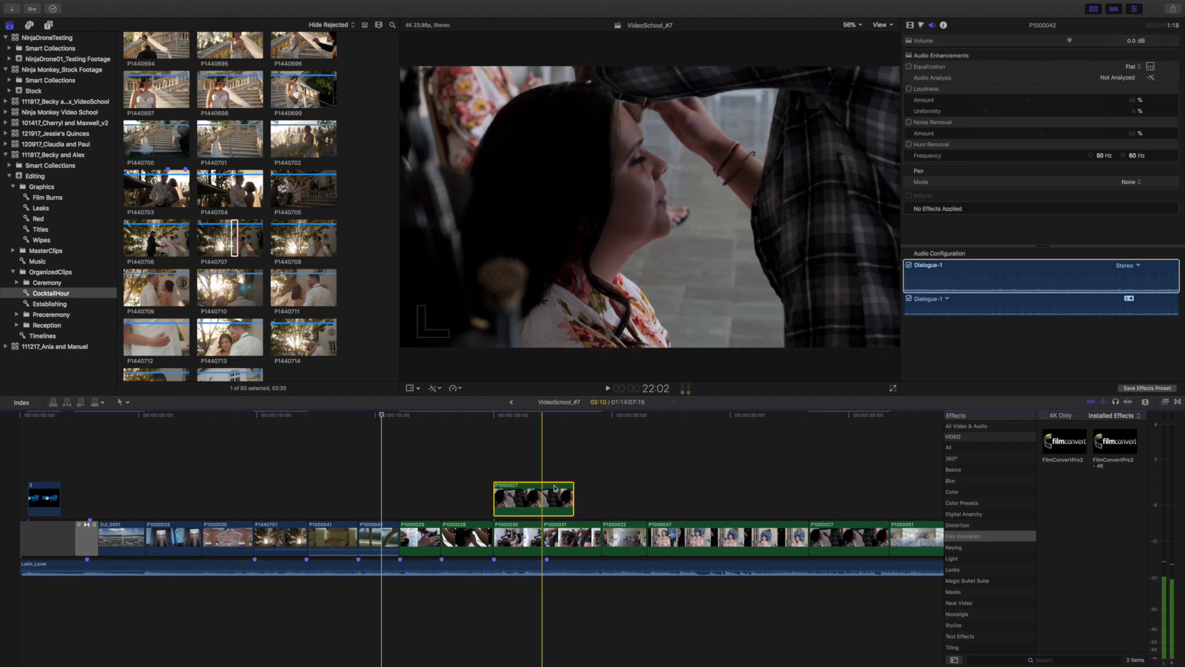
pyautogui.hotkey('alt', ']')
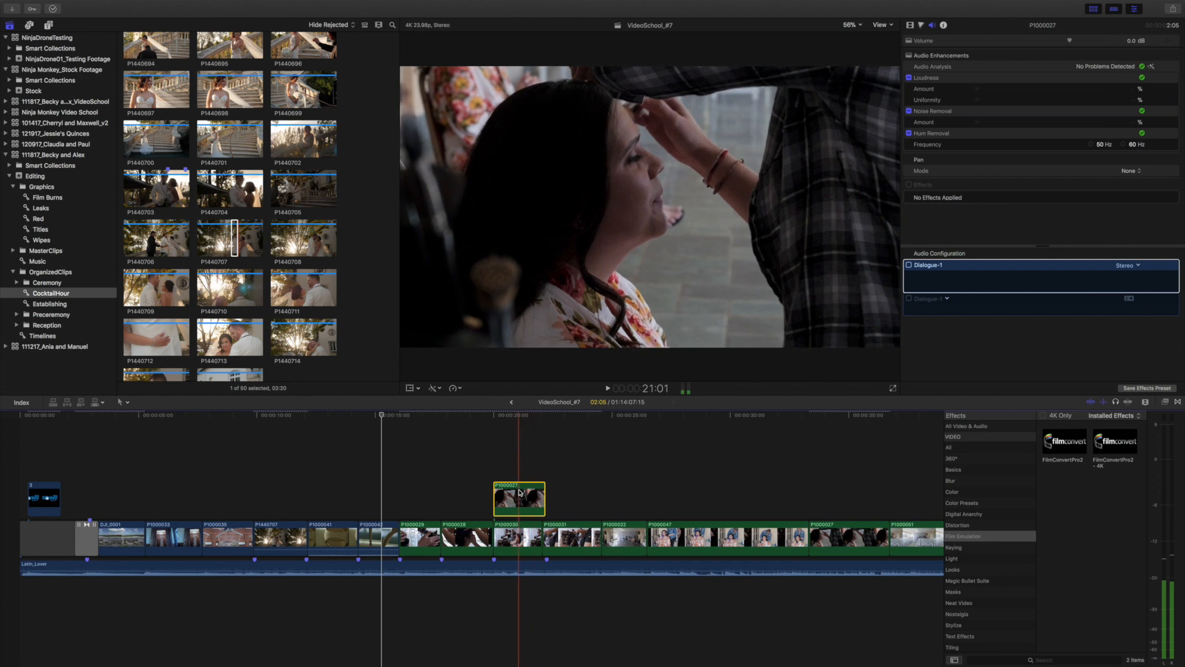
# - Try trimming connected clip P1000027 shorter, to 1:00, and undo the trim made to the clip beneath it
pyautogui.hotkey('alt', ']')
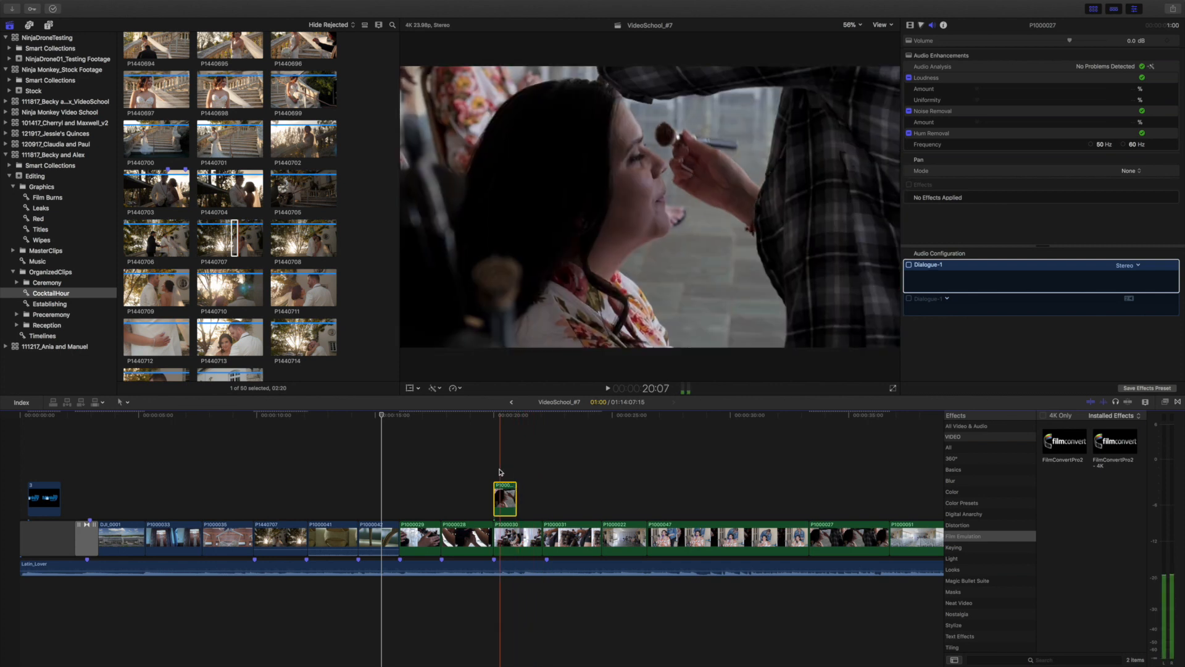
pyautogui.hotkey('alt', ']')
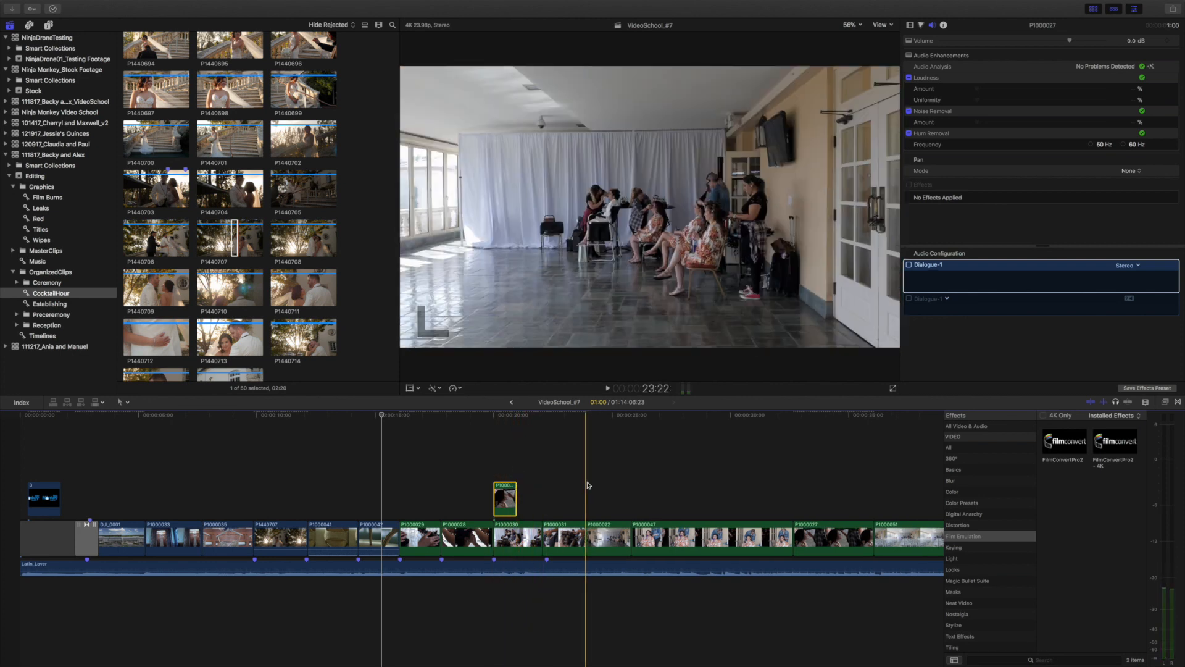
pyautogui.press('super+z')
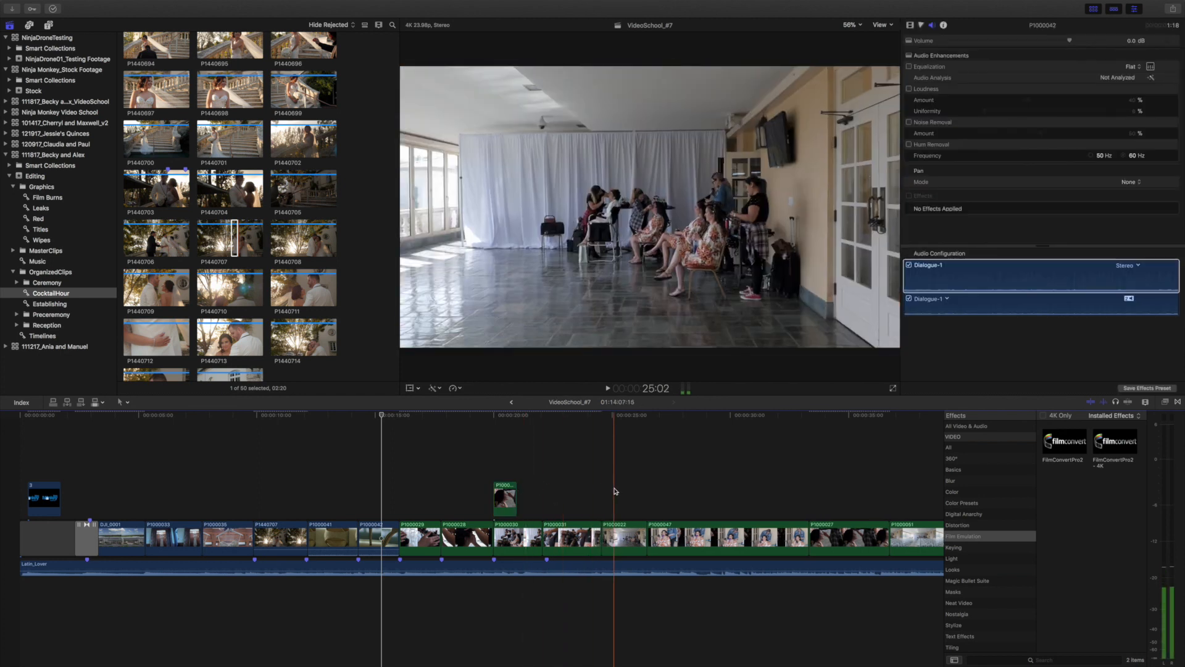
# - Extend the ends of connected clip P1000027 and of P1000030 beneath it to the music marker just after 22 seconds
pyautogui.moveTo(517, 493); pyautogui.dragTo(547, 488)
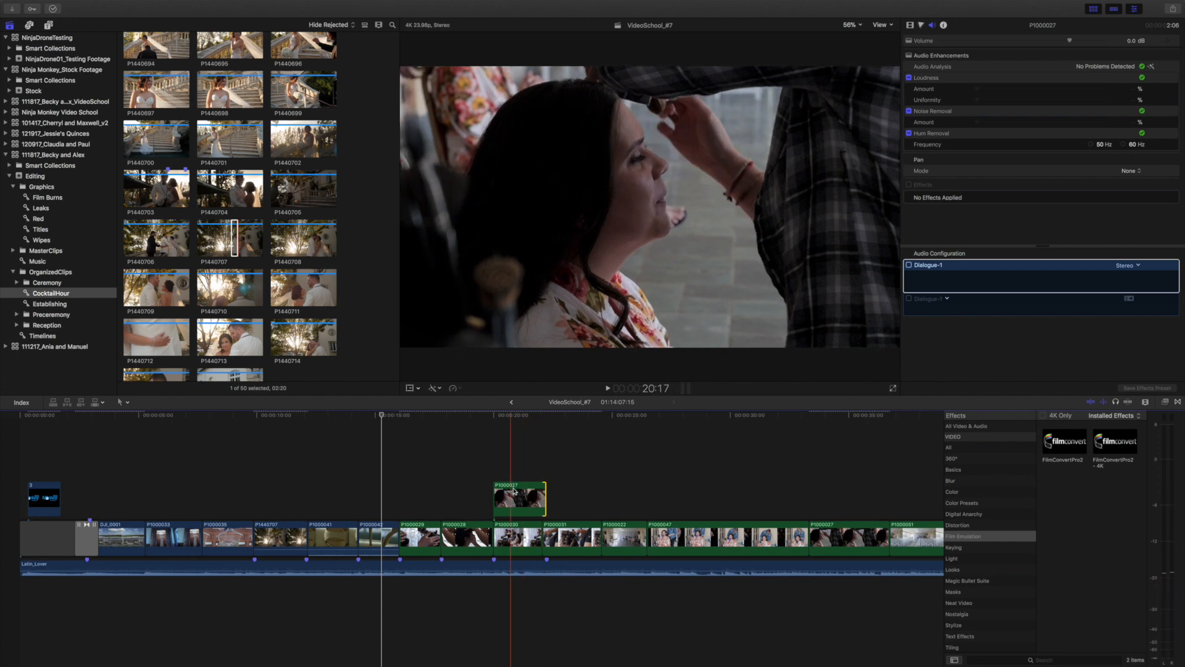
pyautogui.moveTo(544, 535)
pyautogui.mouseDown()
pyautogui.moveTo(577, 534)
pyautogui.moveTo(530, 535)
pyautogui.moveTo(542, 533)
pyautogui.mouseUp()
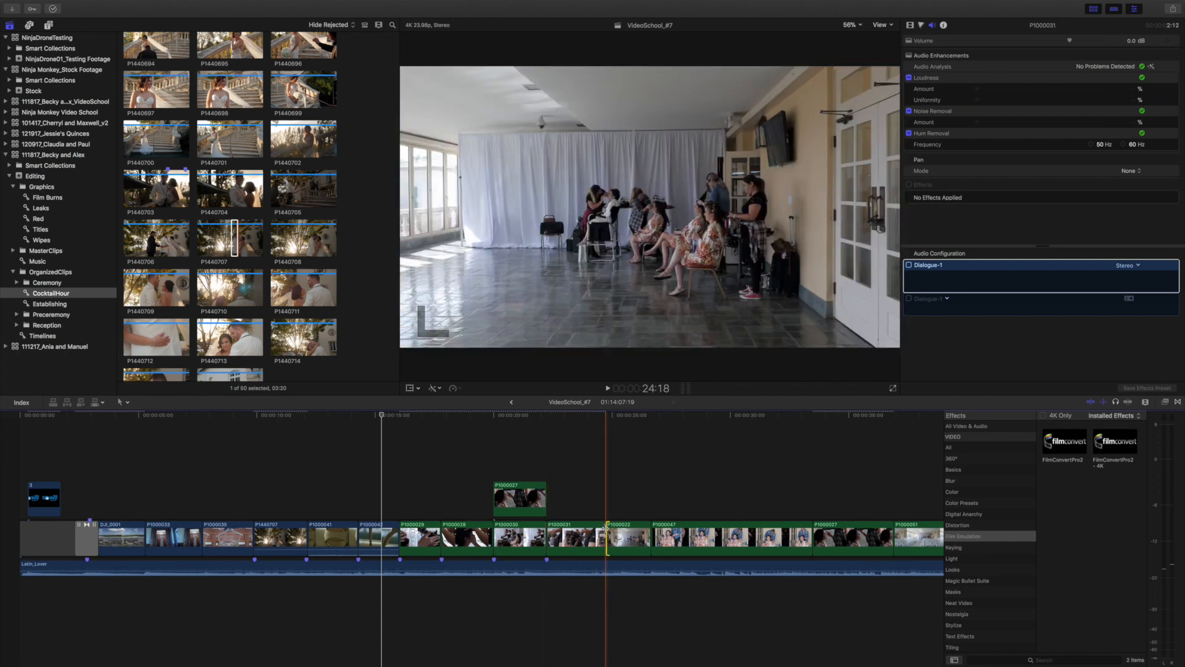
# - Select the end edge of P1000031 and trim it back frame by frame to 24:08
pyautogui.click(603, 534)
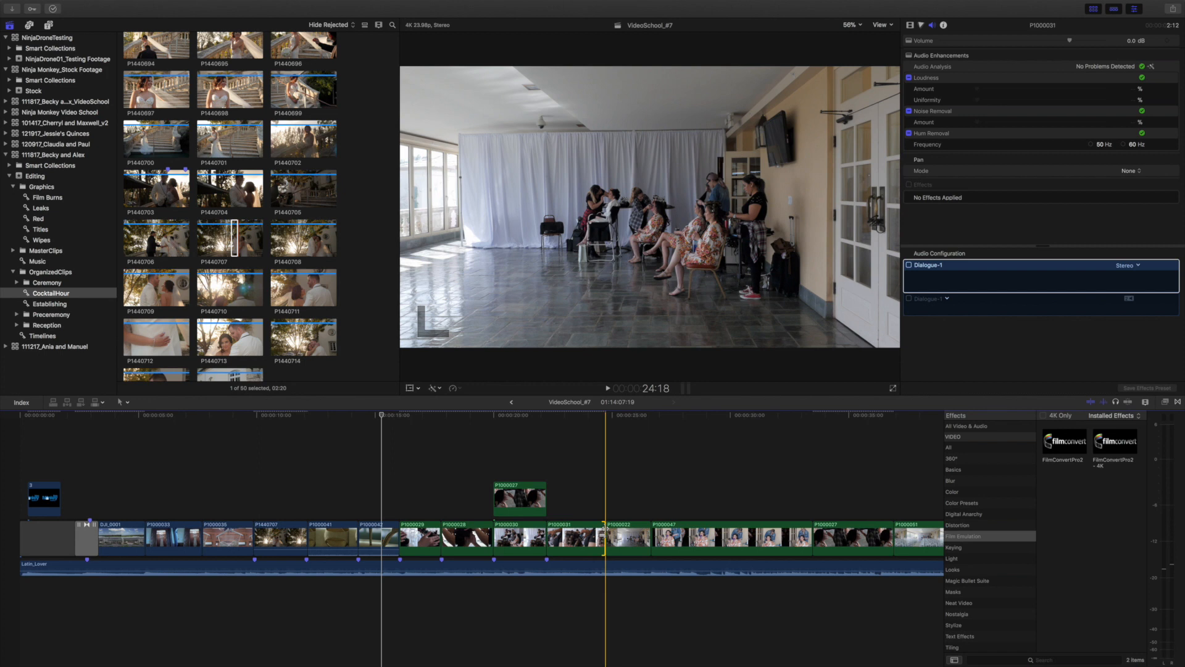
pyautogui.press('super+equal')
pyautogui.press('super+equal')
pyautogui.press('super+equal')
pyautogui.press('super+minus')
pyautogui.press('super+minus')
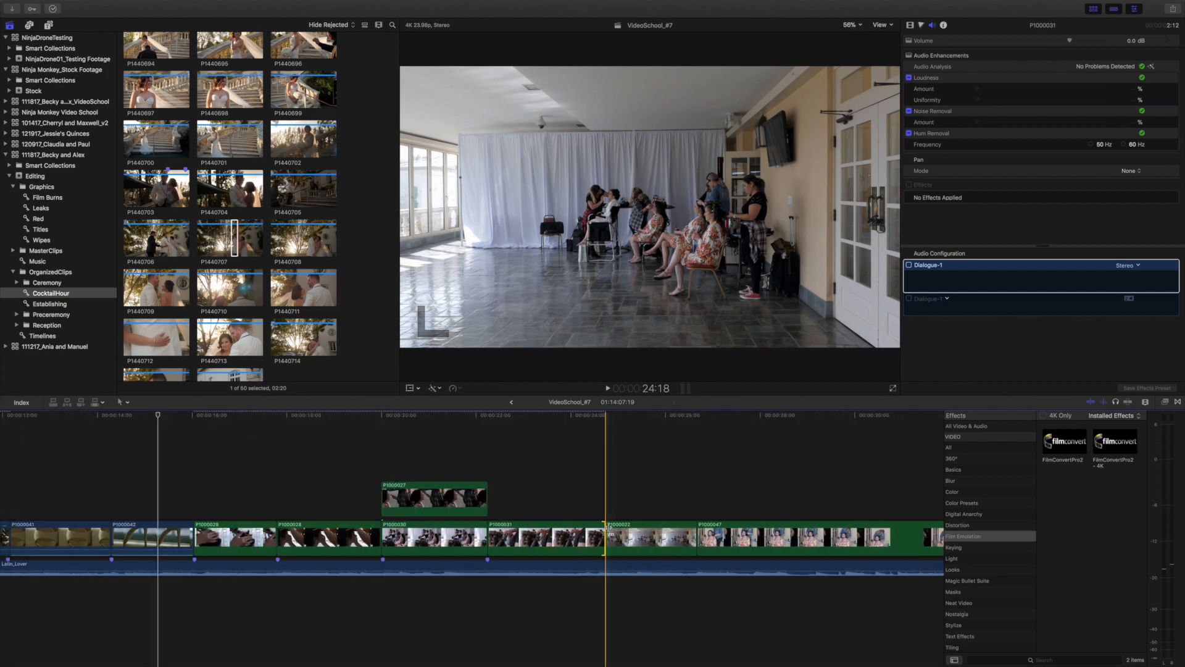
pyautogui.click(604, 533)
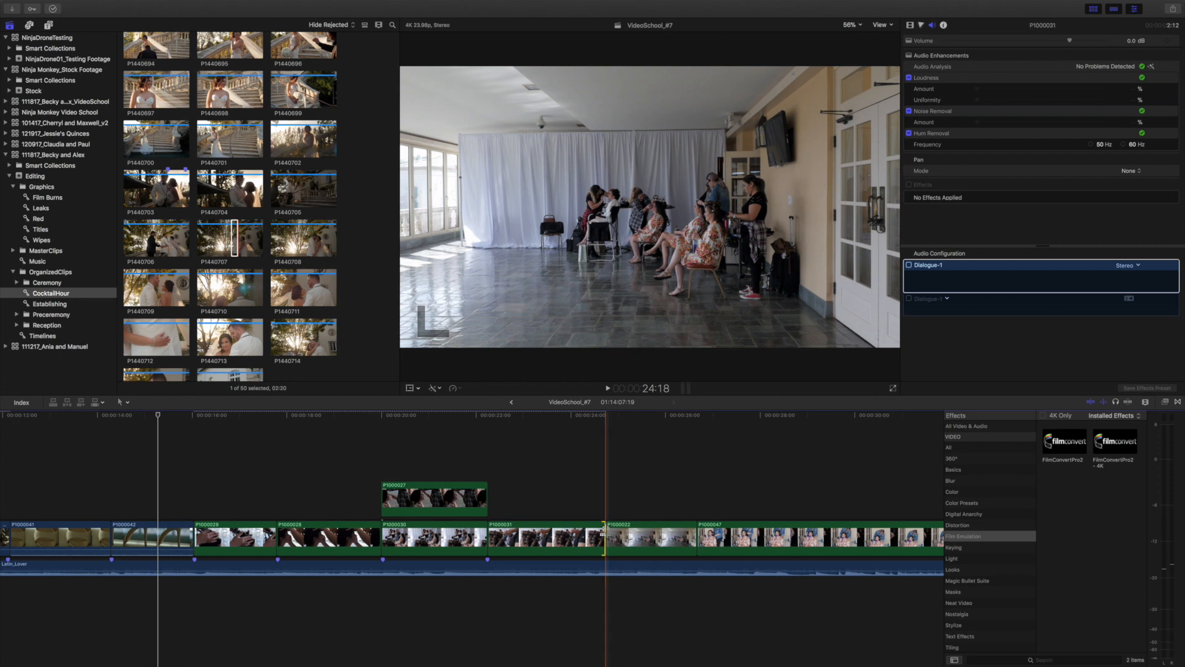
pyautogui.click(608, 532)
pyautogui.click(603, 532)
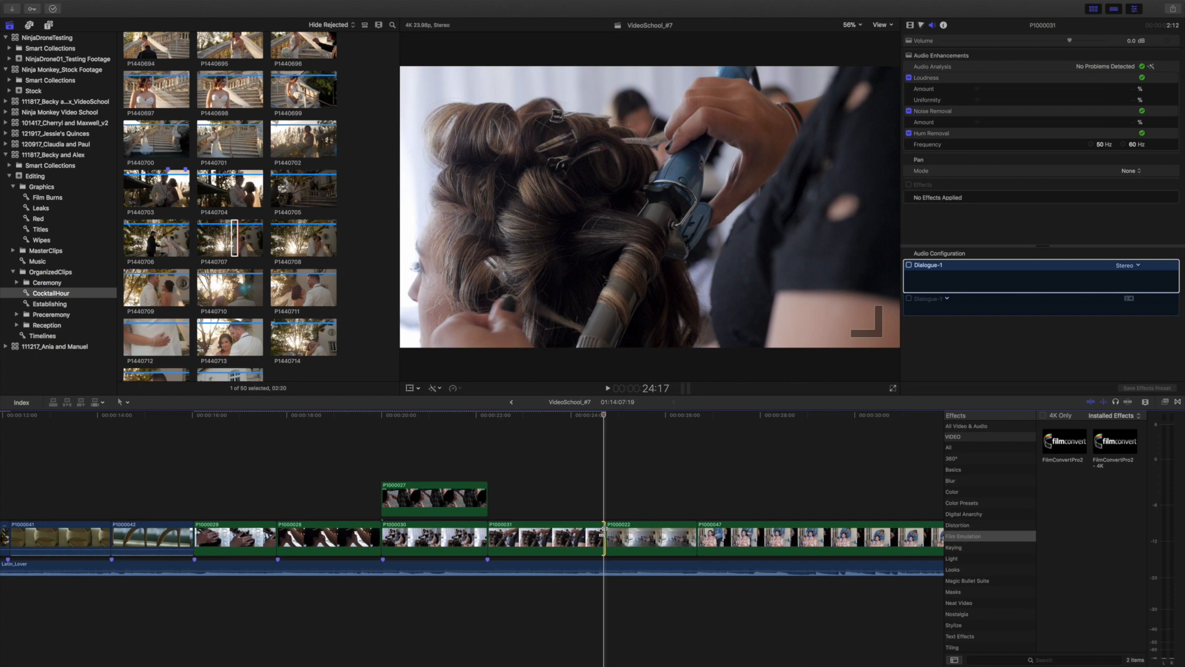
pyautogui.press(',')
pyautogui.press(',')
pyautogui.press(',')
pyautogui.press(',')
pyautogui.press(',')
pyautogui.press(',')
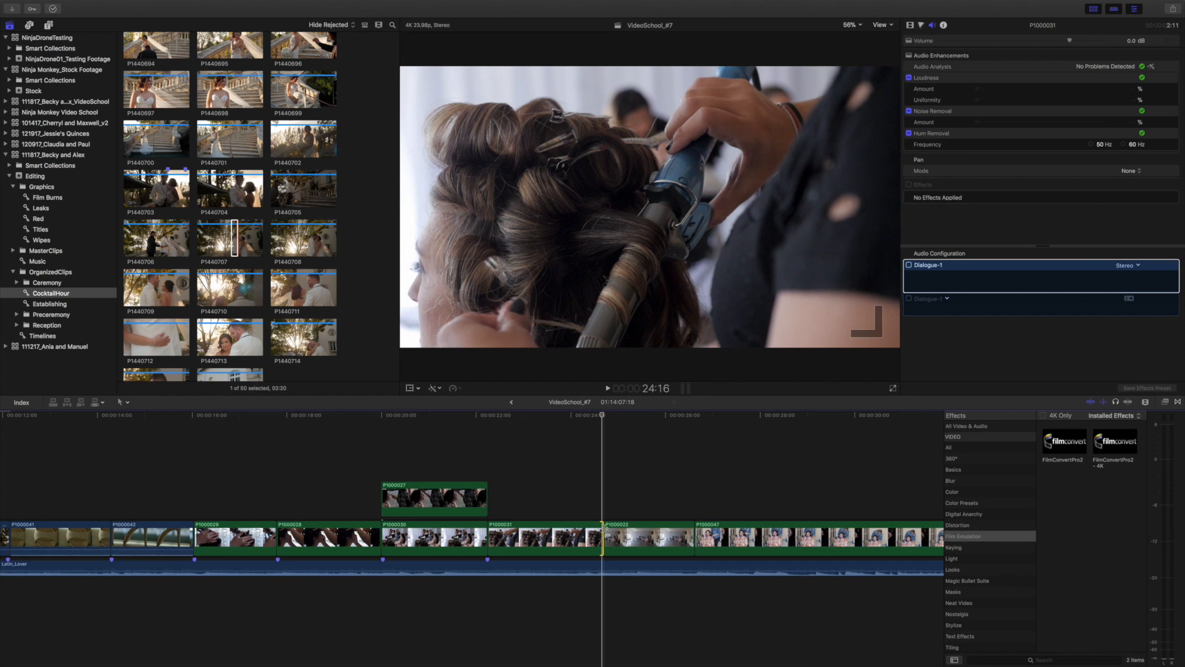
pyautogui.press(',')
pyautogui.press(',')
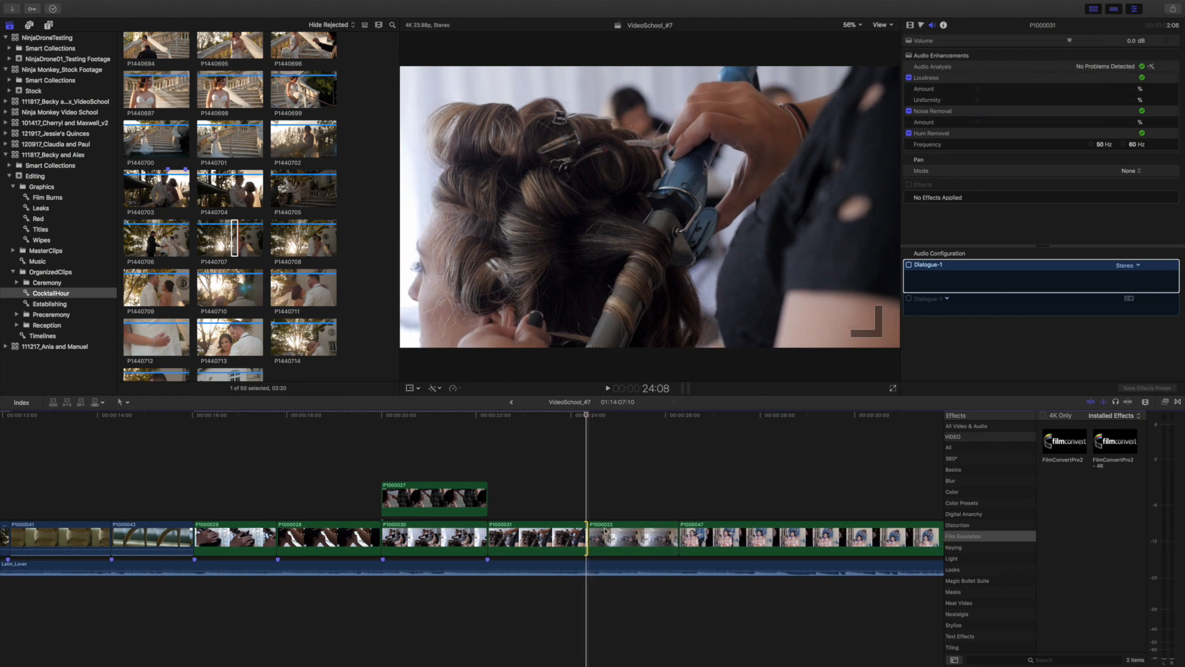
# - Extend the end of P1000031 frame by frame to 24:11
pyautogui.press('.')
pyautogui.press('.')
pyautogui.press('.')
pyautogui.press('.')
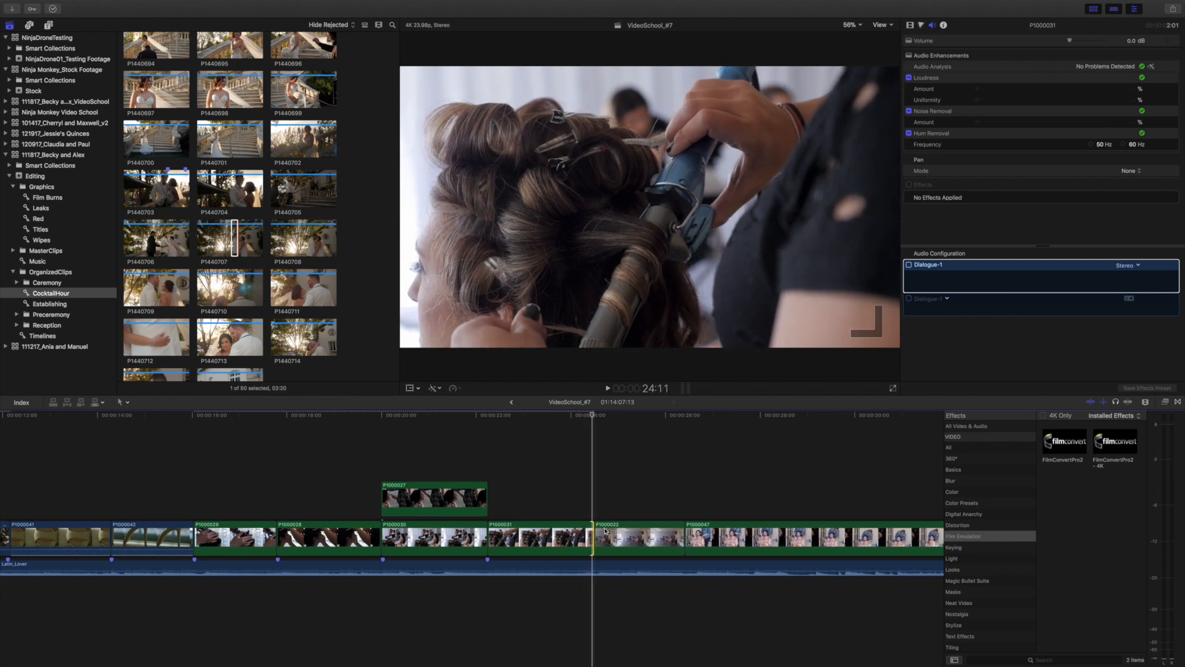
# - Trim the end of P1000031 back frame by frame to 24:02
pyautogui.press(',')
pyautogui.press(',')
pyautogui.press(',')
pyautogui.press(',')
pyautogui.press(',')
pyautogui.press(',')
pyautogui.press(',')
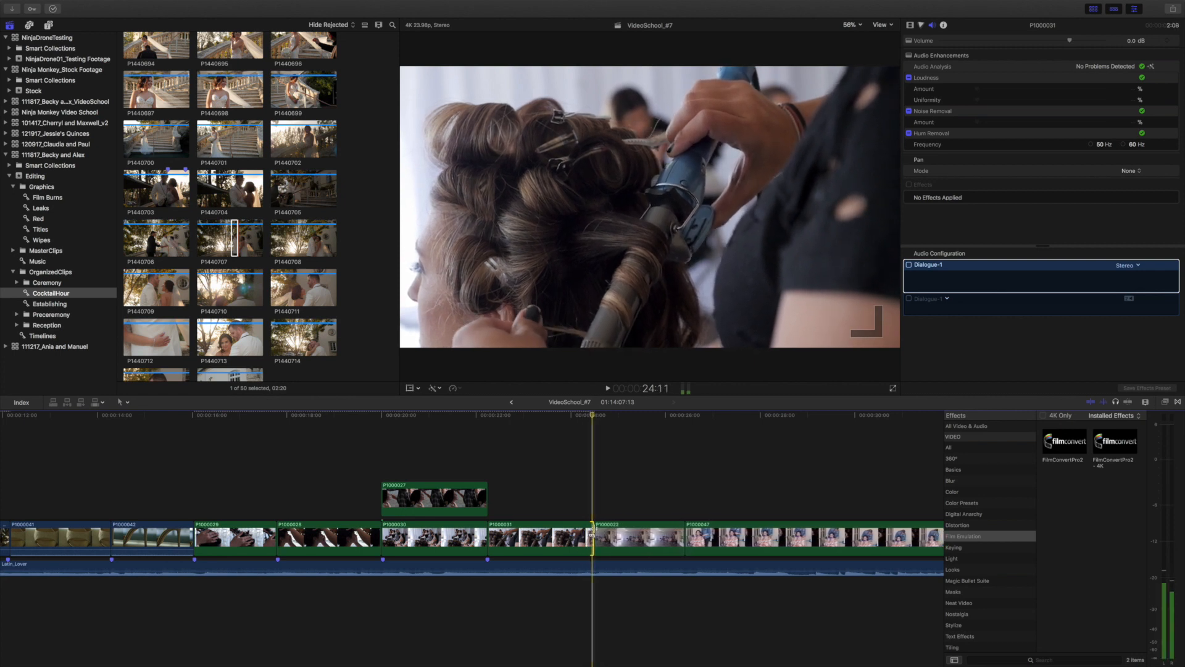
pyautogui.press(',')
pyautogui.press(',')
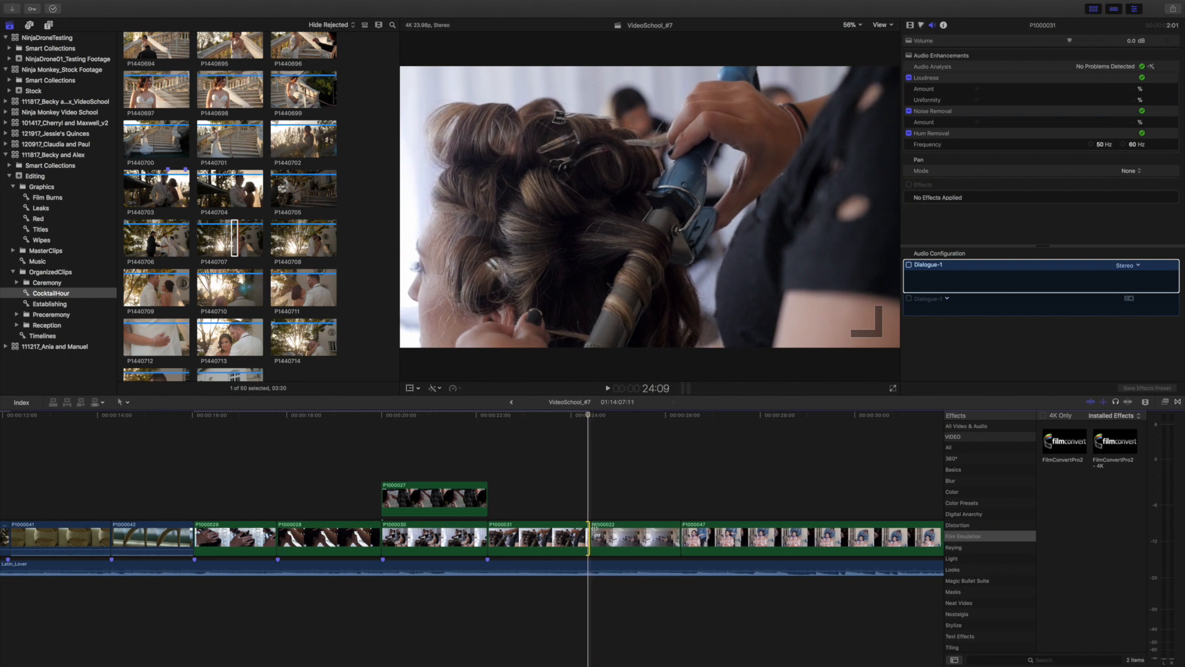
pyautogui.press(',')
pyautogui.press(',')
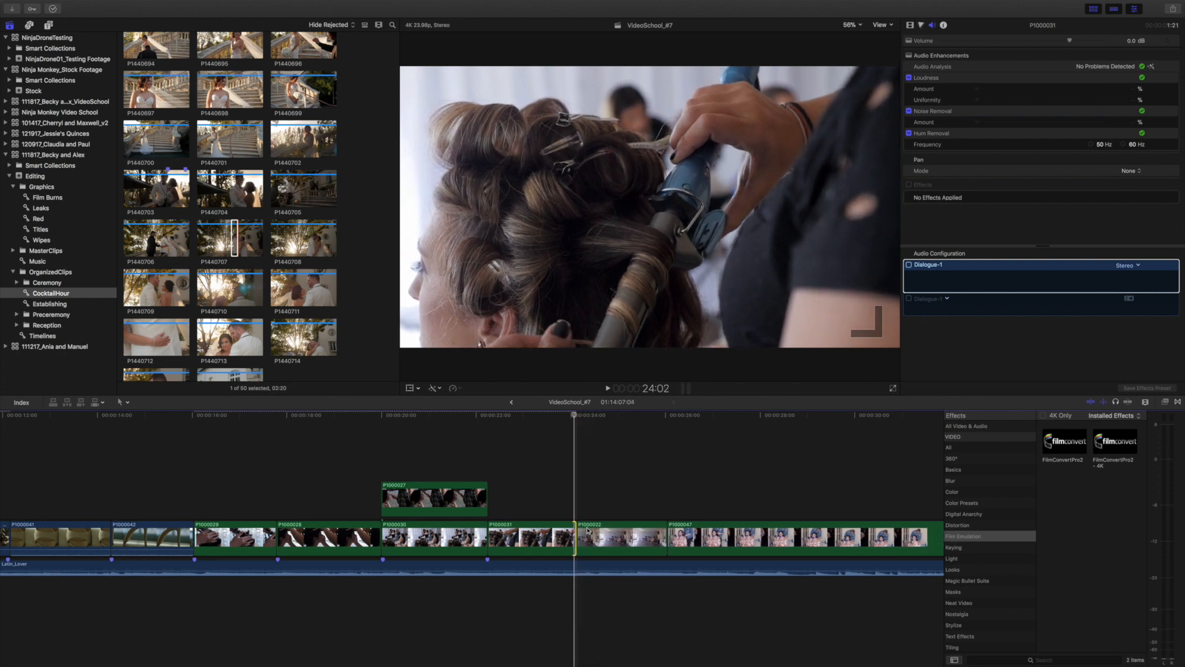
# - Play back the cut into P1000039 and extend the end of P1000042 frame by frame to a duration of 1:20
pyautogui.click(274, 537)
pyautogui.press('space')
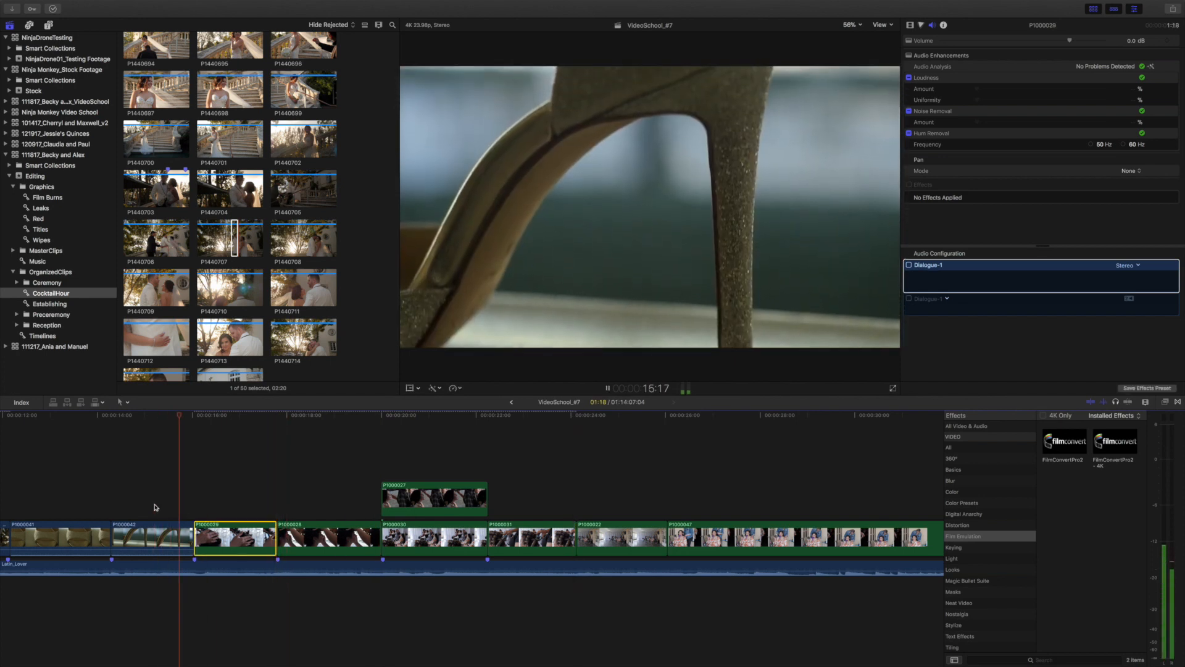
pyautogui.press('space')
pyautogui.click(190, 534)
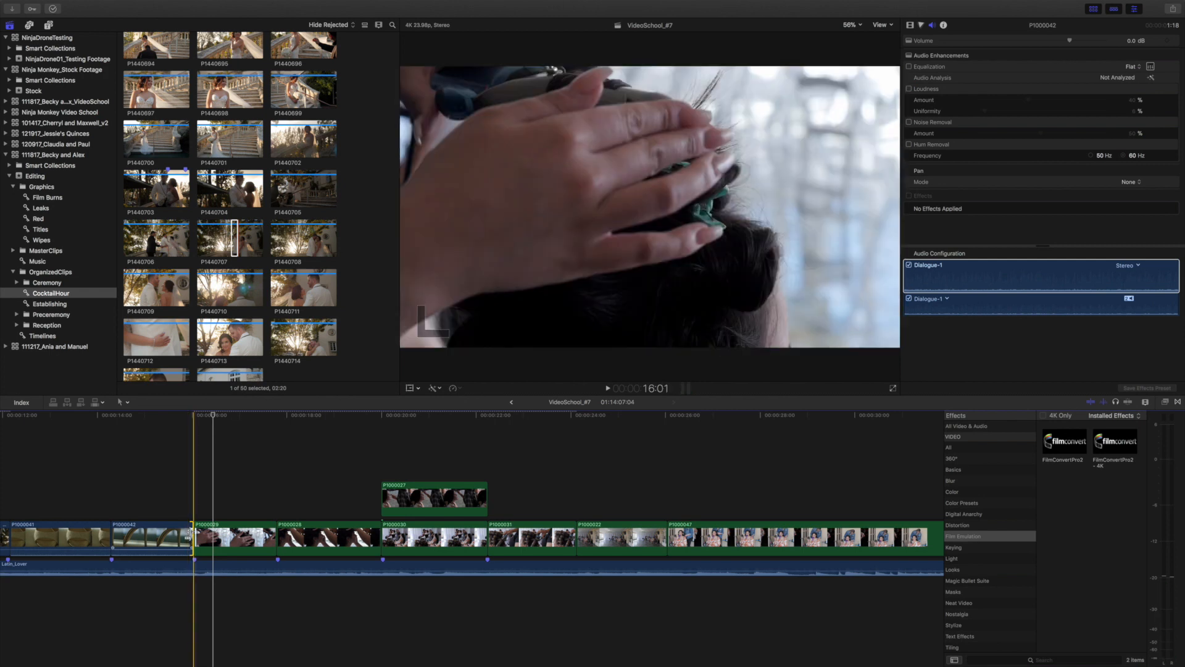
pyautogui.press('.')
pyautogui.press('.')
pyautogui.press('.')
pyautogui.press('.')
pyautogui.press(',')
pyautogui.press(',')
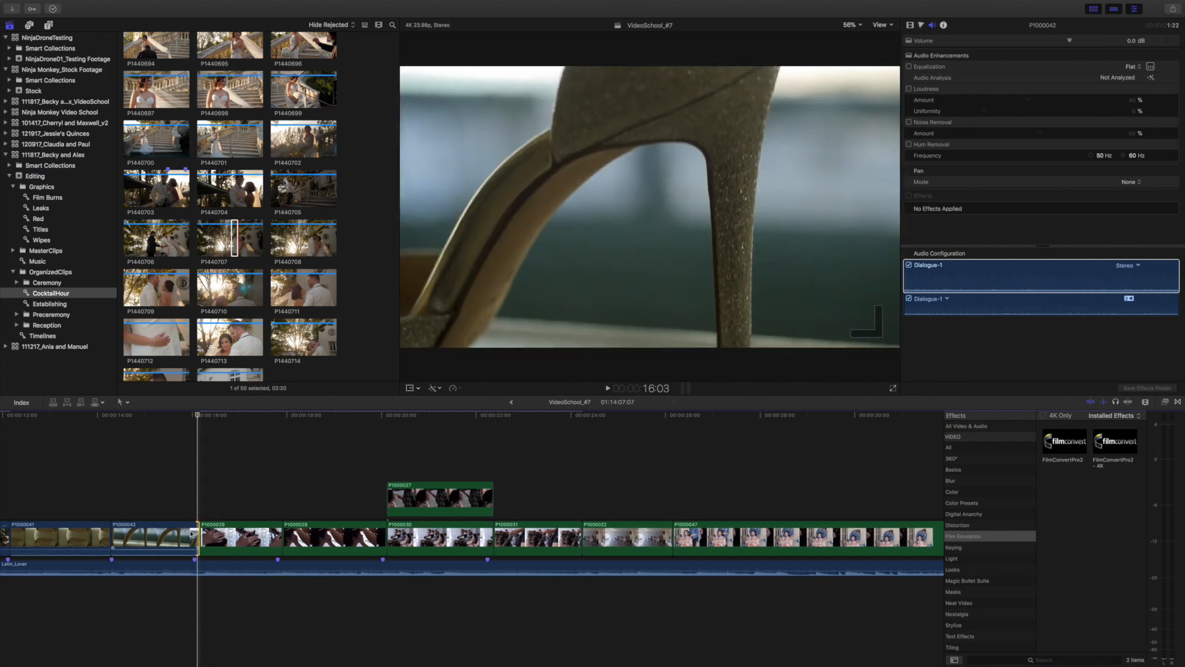
# - Play through the adjusted cut and nudge the end of P1000039 back and forth frame by frame to 17:20
pyautogui.press('space')
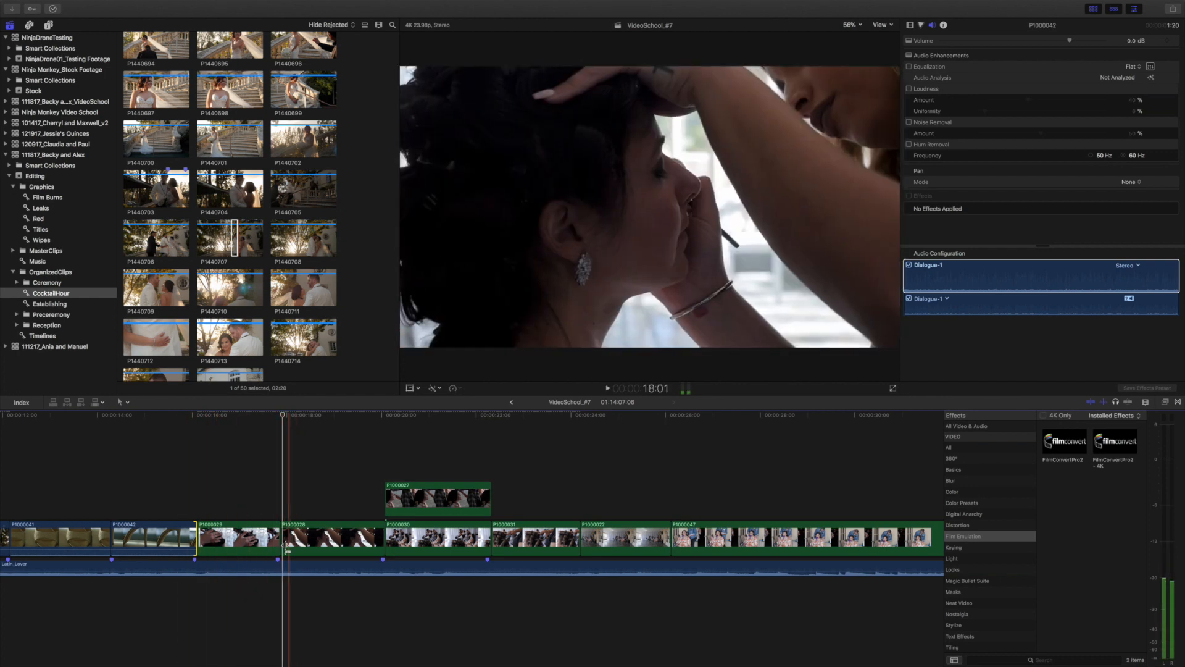
pyautogui.press(',')
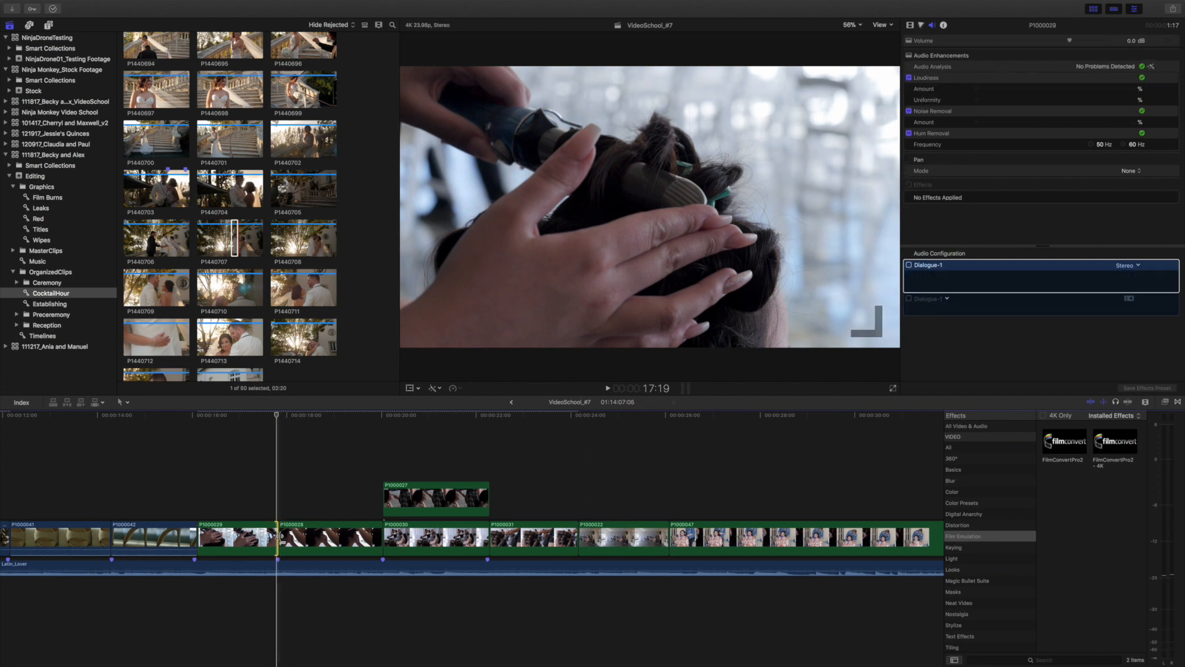
pyautogui.press('.')
pyautogui.press('.')
pyautogui.press('.')
pyautogui.press('.')
pyautogui.press(',')
pyautogui.press(',')
pyautogui.press(',')
pyautogui.press(',')
pyautogui.press(',')
pyautogui.press(',')
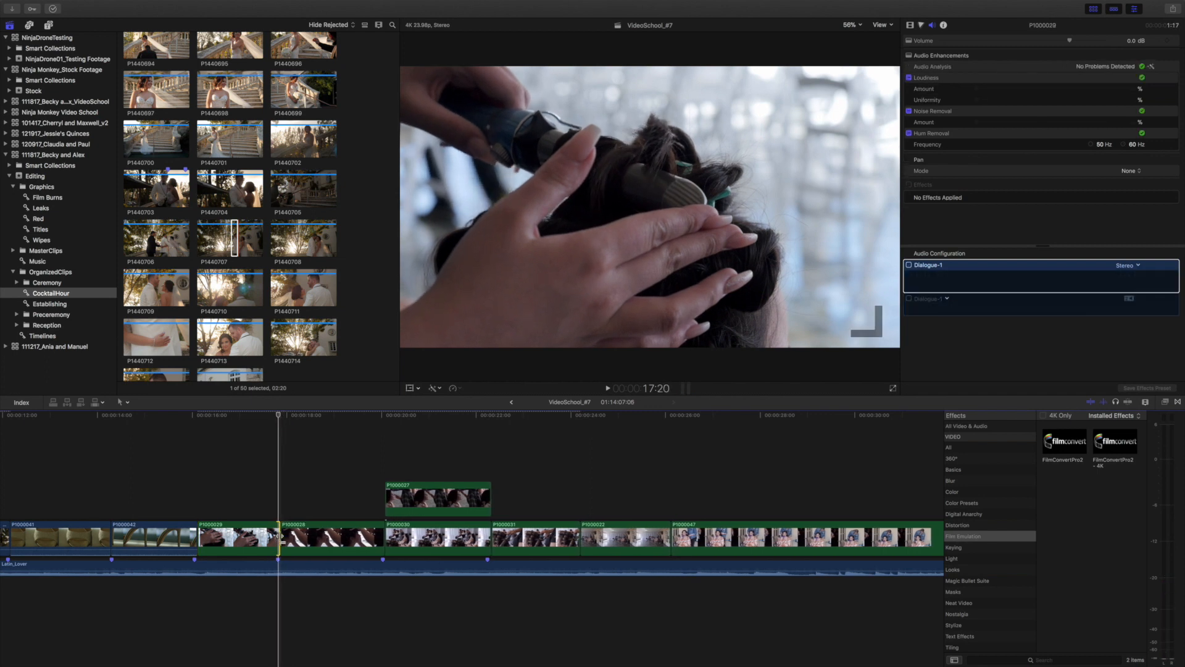
# - Extend the end of P1000039 frame by frame to 17:22
pyautogui.press('.')
pyautogui.press('.')
pyautogui.press('.')
pyautogui.press('.')
pyautogui.press('.')
pyautogui.press('.')
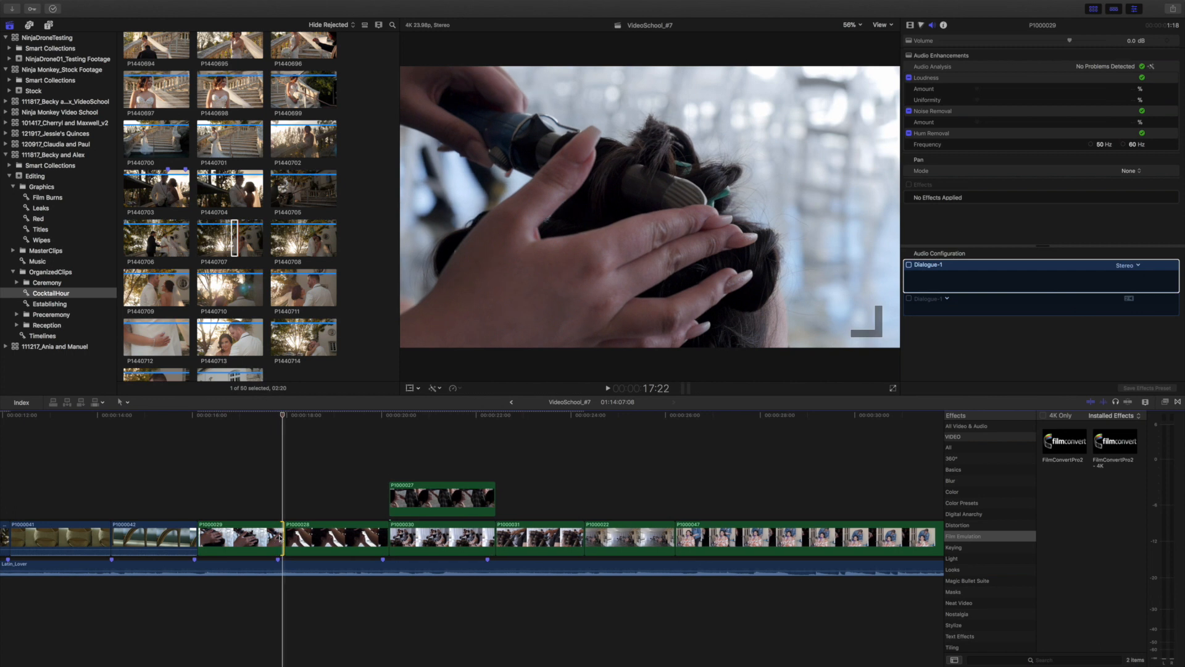
pyautogui.press(',')
# - Shift the end of P1000039 back and forth in ten-frame increments, extending it to 18:18
pyautogui.hotkey('shift', ',')
pyautogui.hotkey('shift', '.')
pyautogui.hotkey('shift', '.')
pyautogui.hotkey('shift', ',')
pyautogui.hotkey('shift', '.')
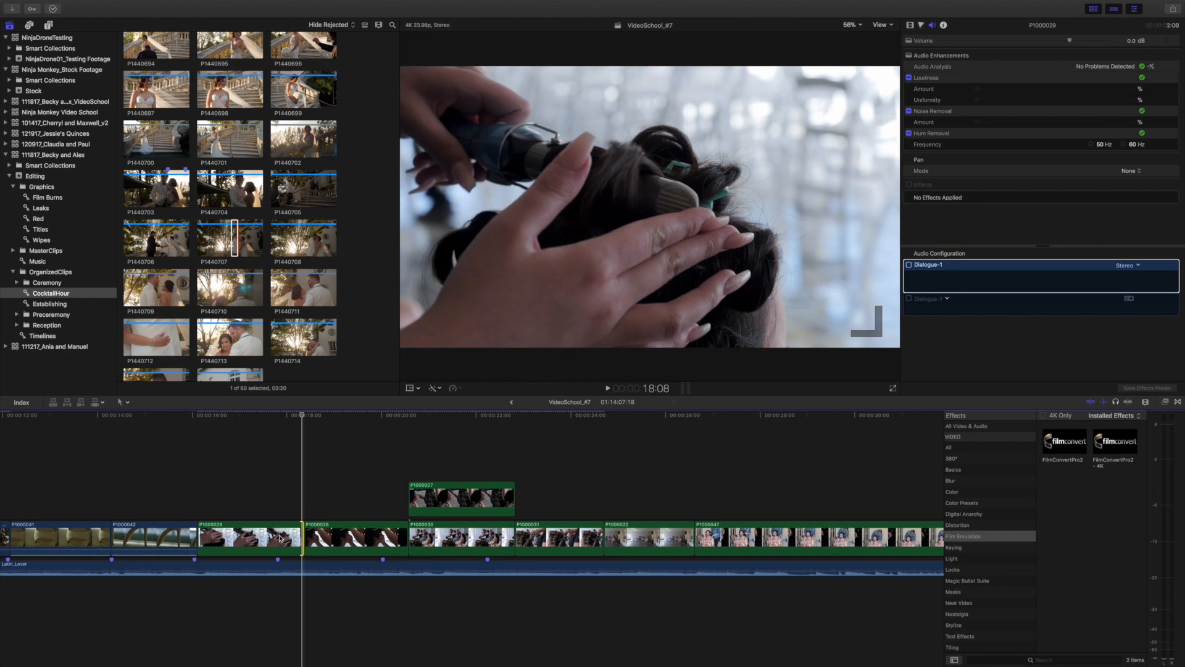
pyautogui.hotkey('shift', ',')
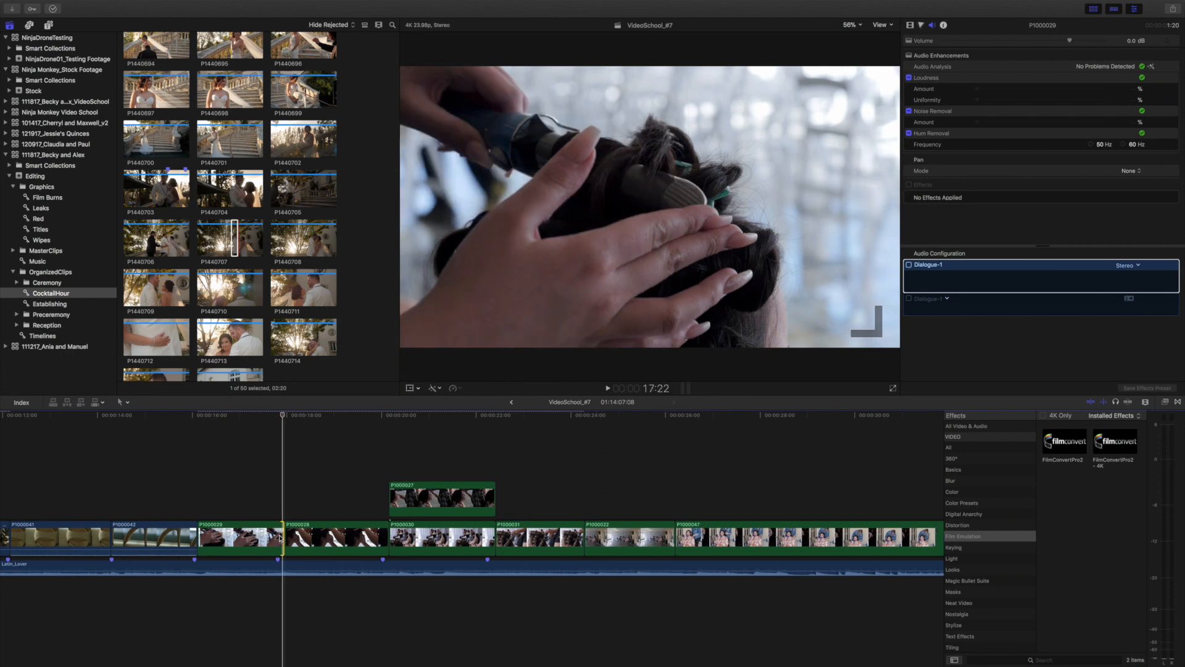
pyautogui.hotkey('shift', '.')
pyautogui.hotkey('shift', '.')
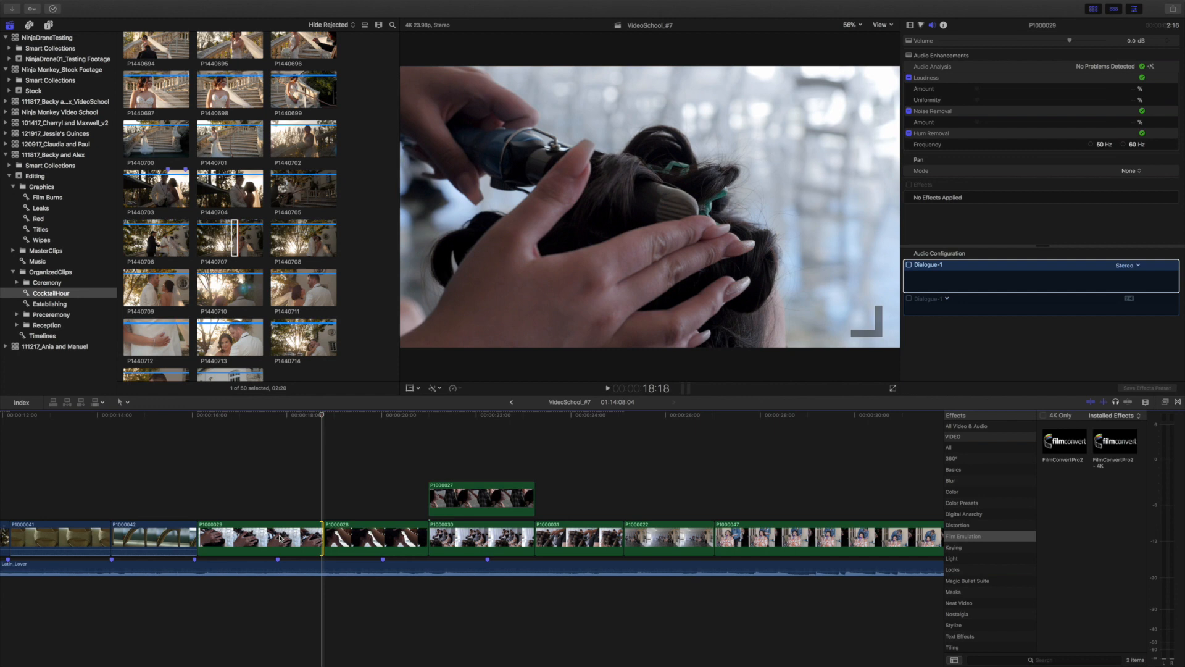
pyautogui.hotkey('shift', ',')
pyautogui.hotkey('shift', '.')
pyautogui.hotkey('shift', '.')
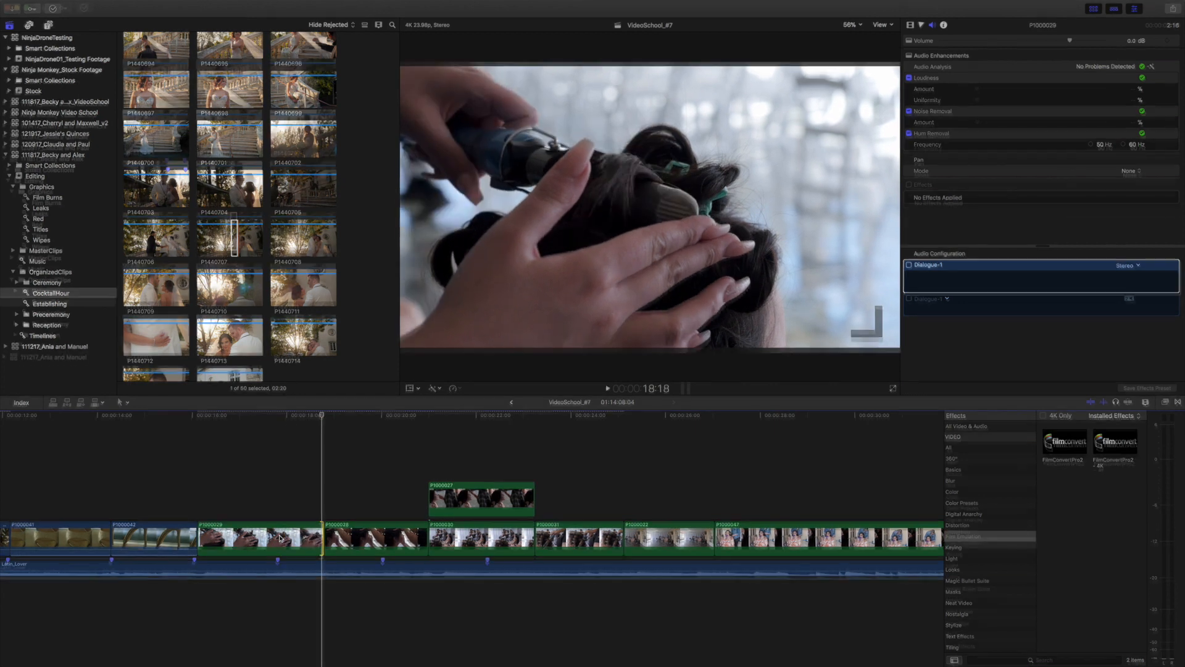
pyautogui.press('ctrl+super+f')
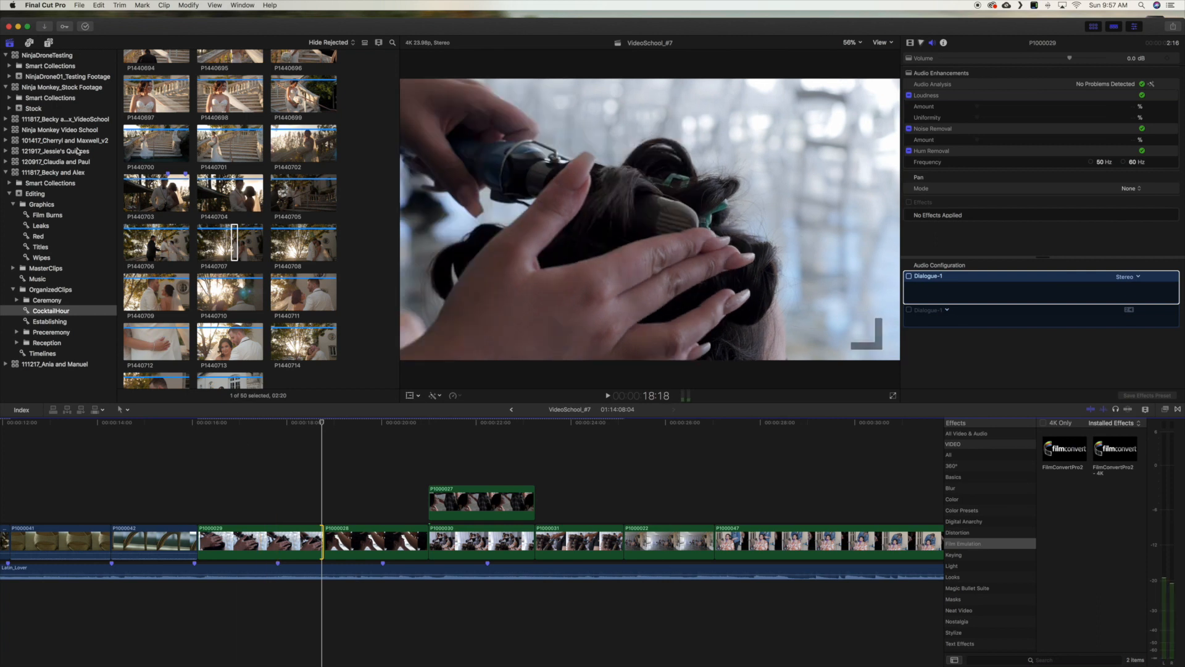
pyautogui.click(28, 26)
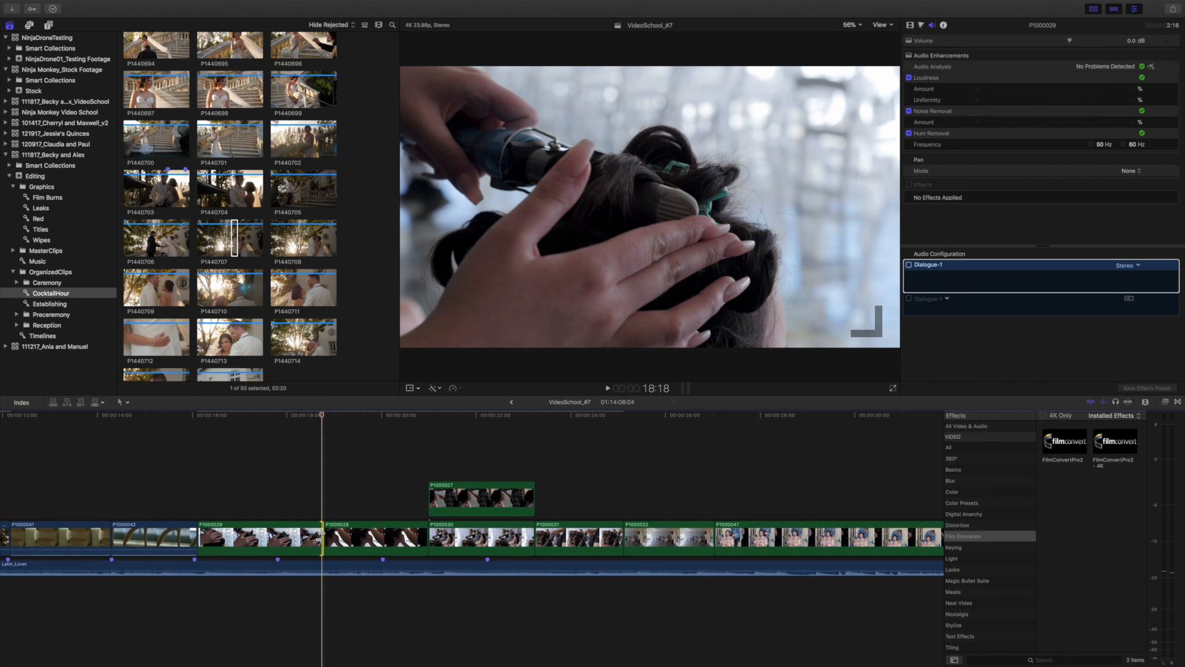
# - Shorten P1000039 past its music marker, then extend its end frame by frame to 17:19
pyautogui.moveTo(321, 537); pyautogui.dragTo(266, 537)
pyautogui.press('.')
pyautogui.press('.')
pyautogui.press('.')
pyautogui.press('.')
pyautogui.press('.')
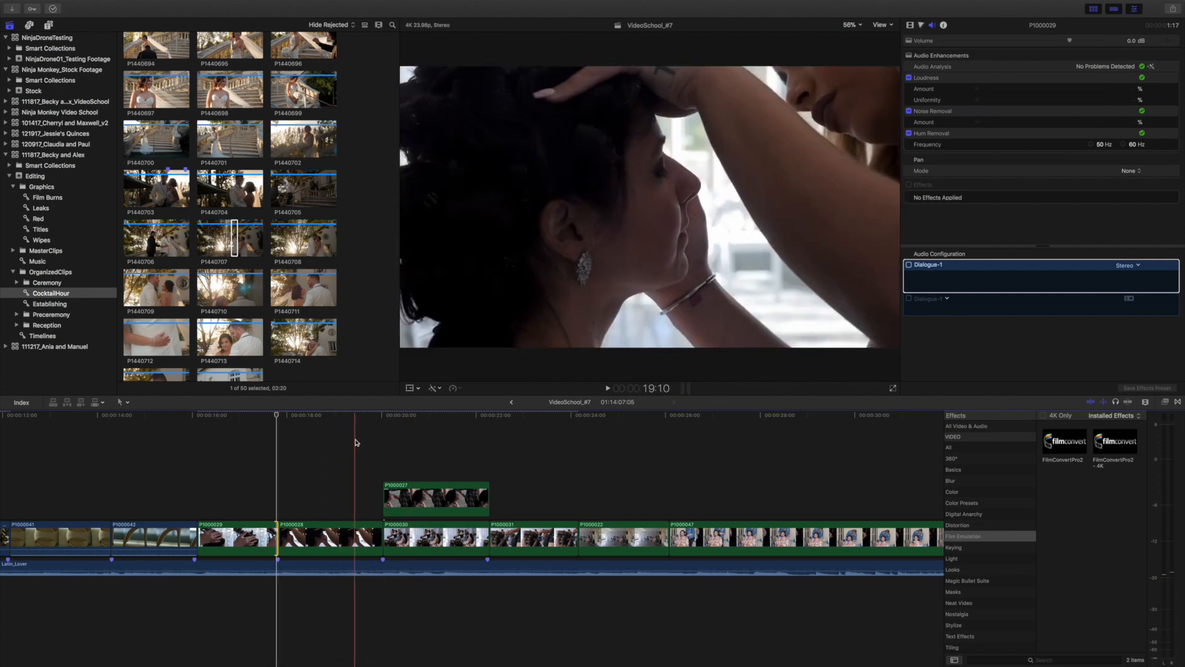
# - Assign the Fire video role to clip P1440707 in the primary storyline
pyautogui.press('super+minus')
pyautogui.press('super+minus')
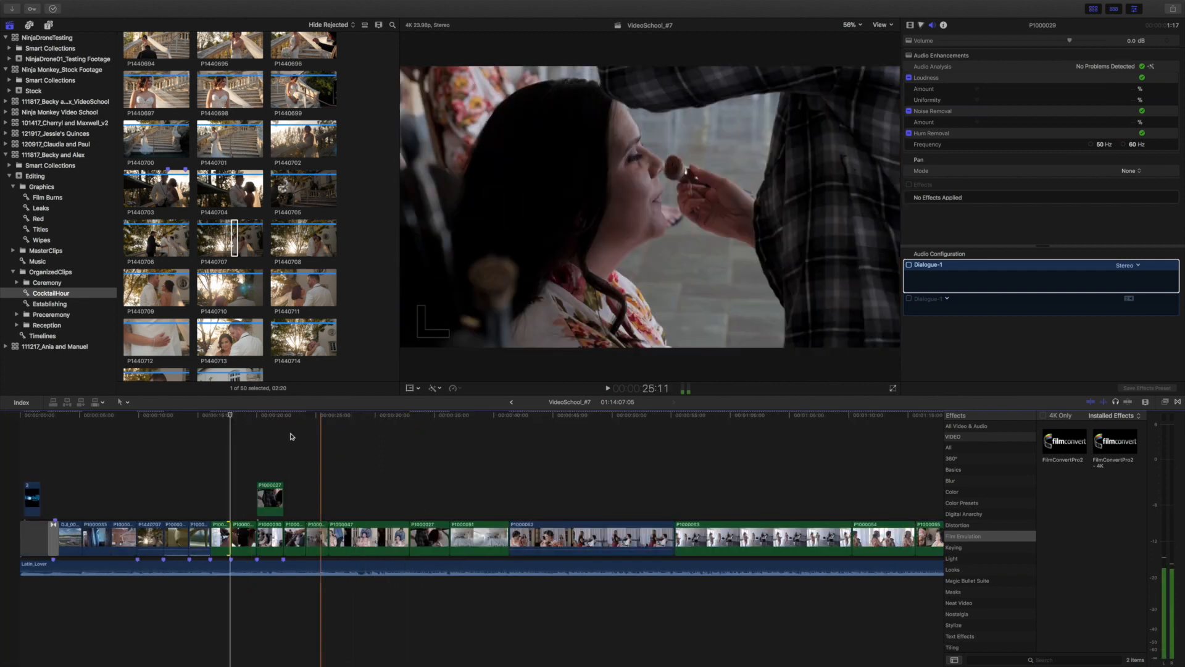
pyautogui.click(149, 539)
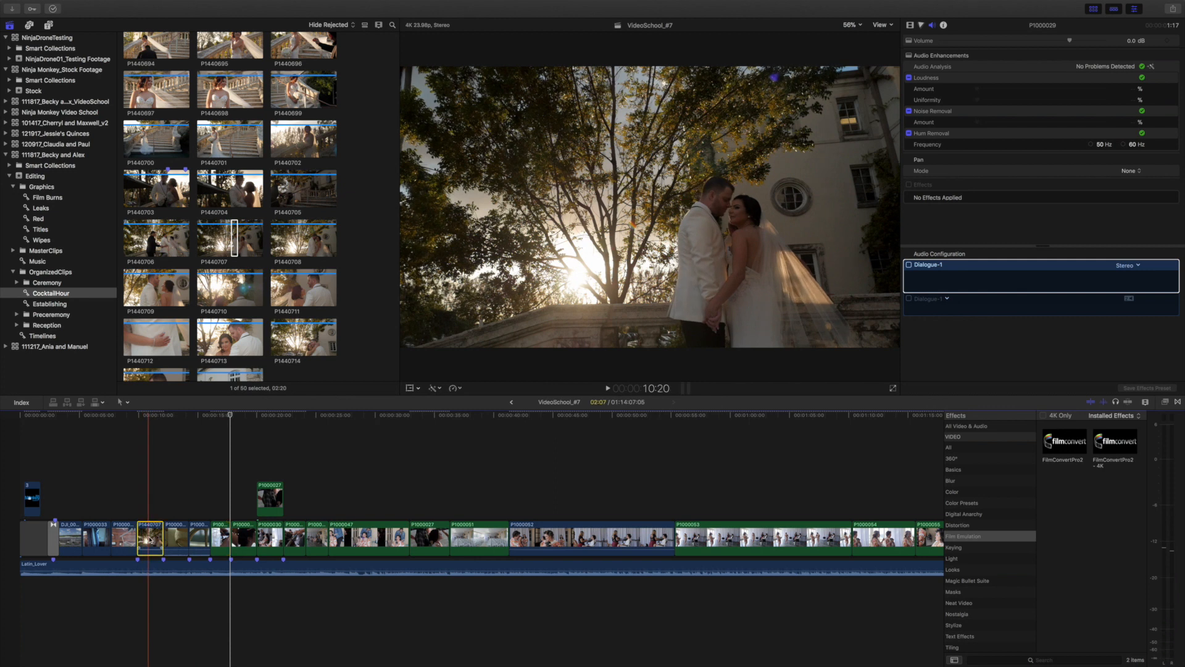
pyautogui.click(908, 265)
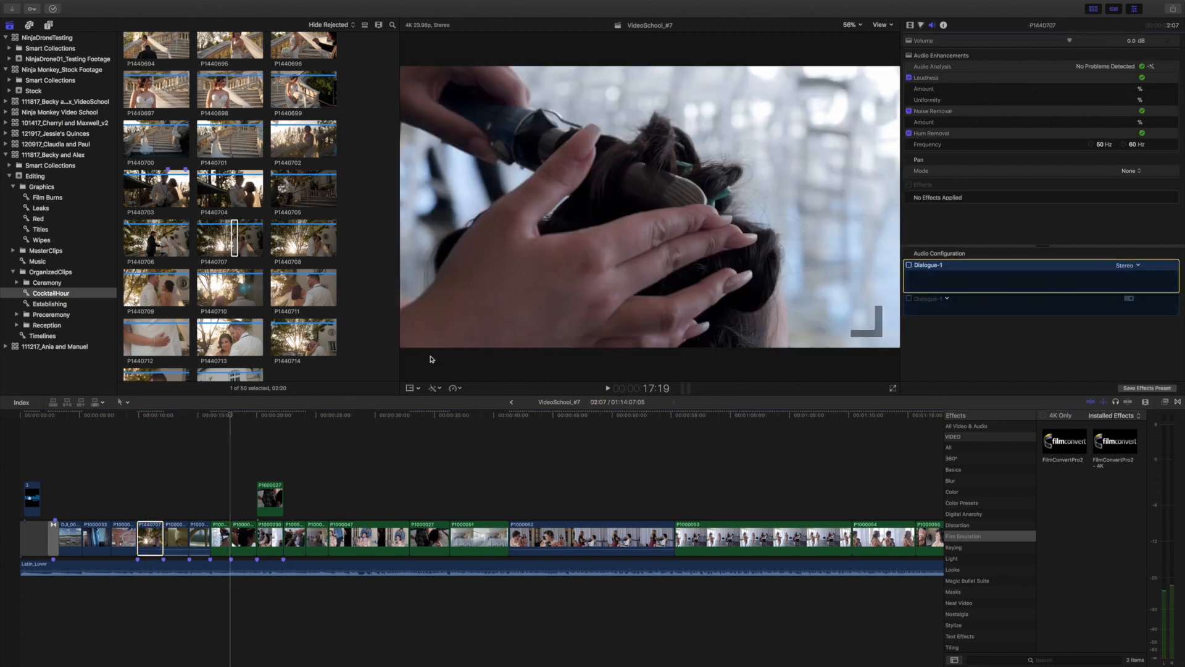
pyautogui.rightClick(157, 534)
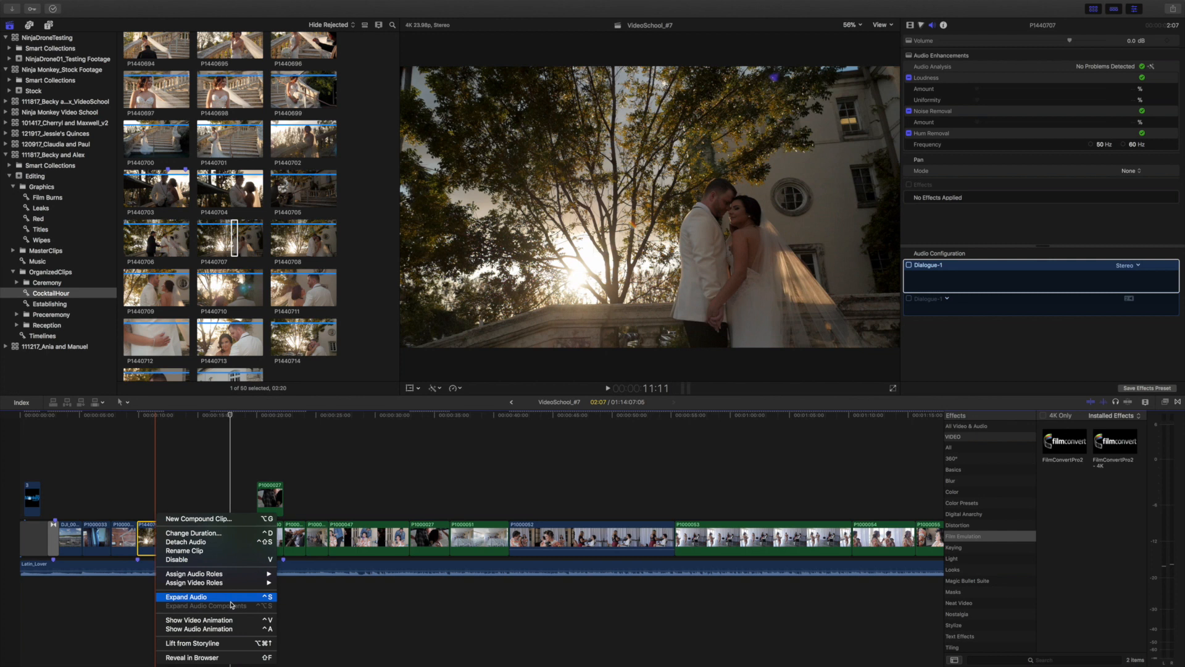
pyautogui.moveTo(228, 582)
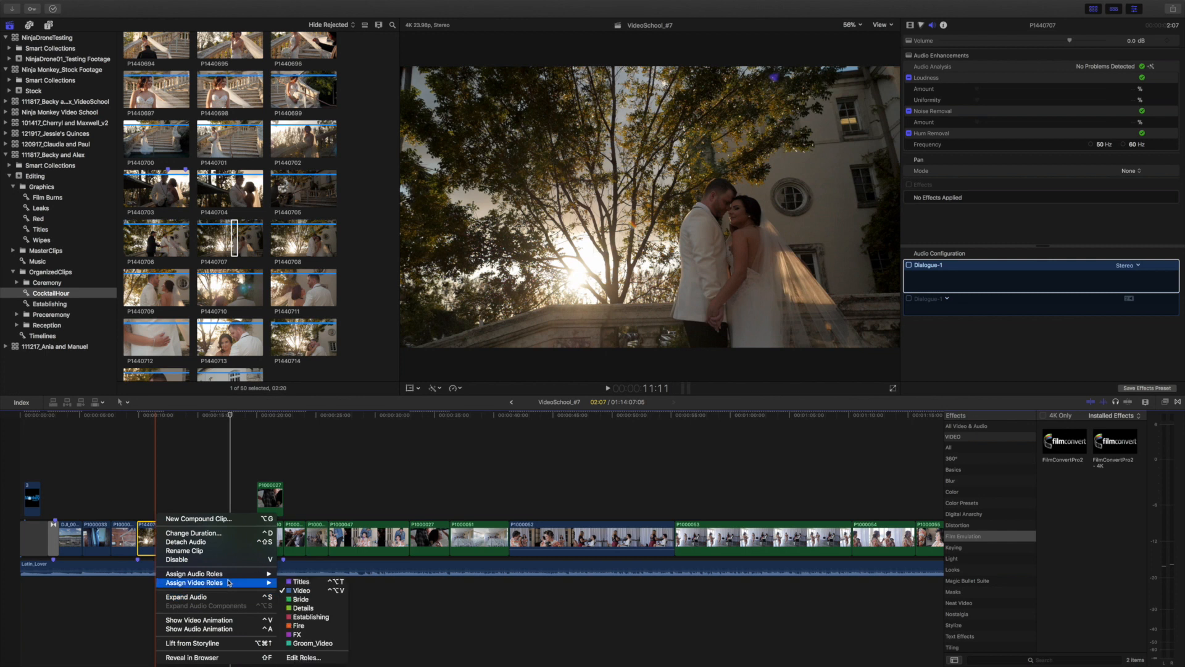
pyautogui.click(301, 626)
# - Play the sequence and trim the end of each clip to the playhead on the beat, up to about 30 seconds
pyautogui.press('space')
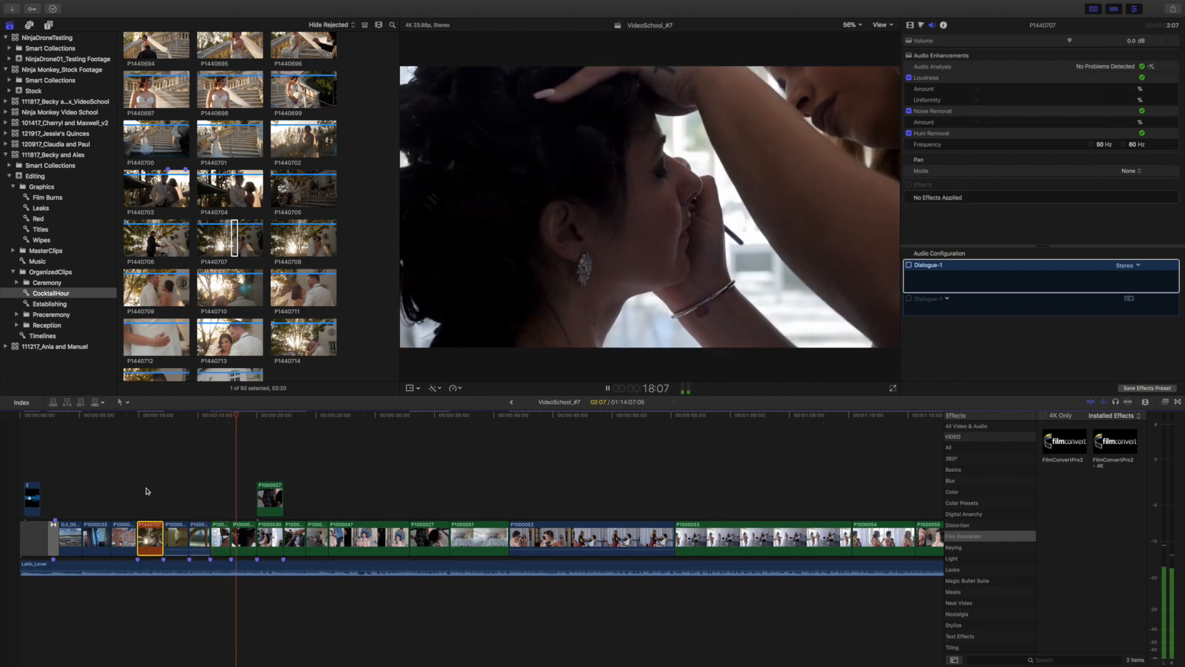
pyautogui.press('space')
pyautogui.press('space')
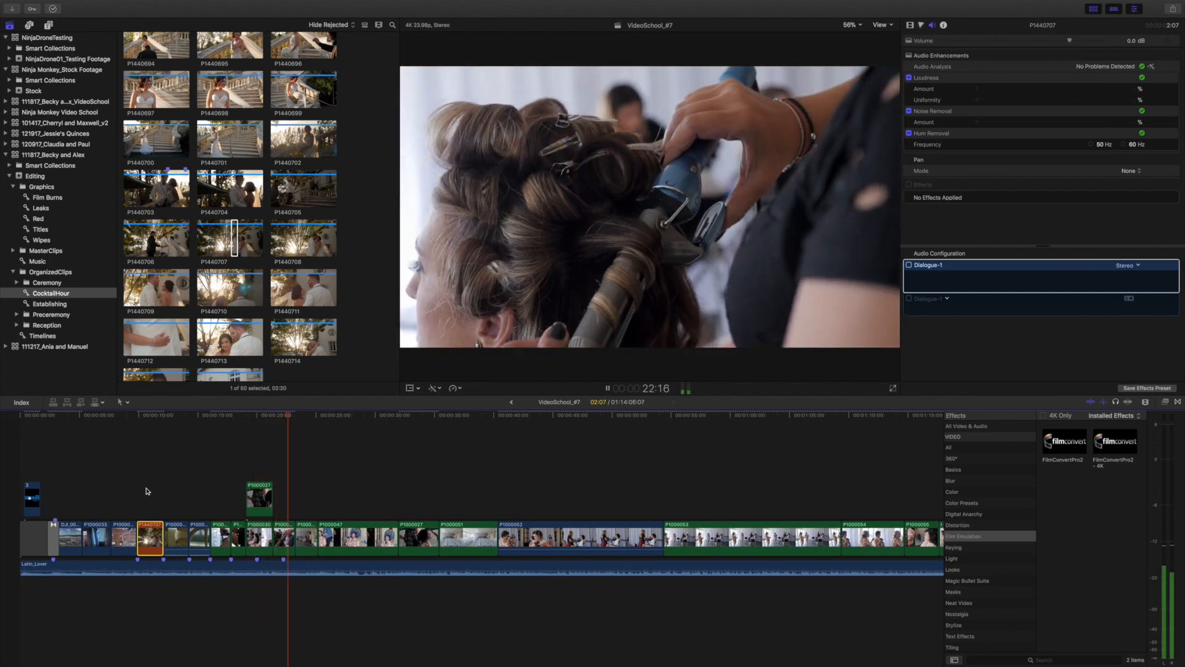
pyautogui.hotkey('alt', ']')
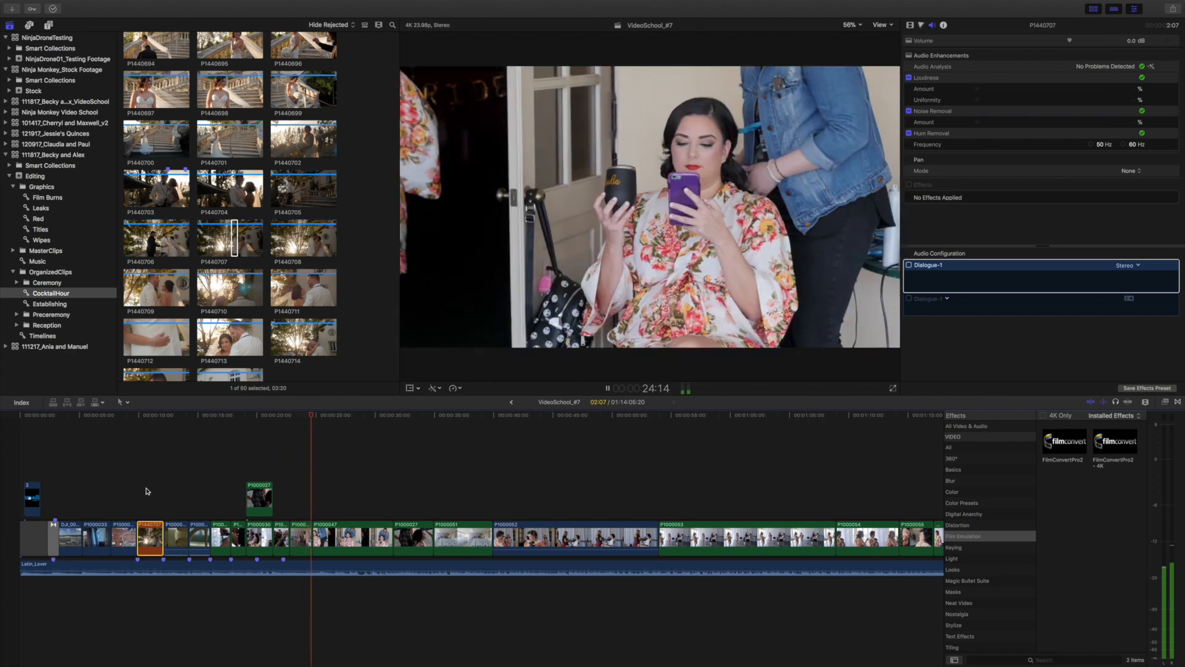
pyautogui.hotkey('alt', ']')
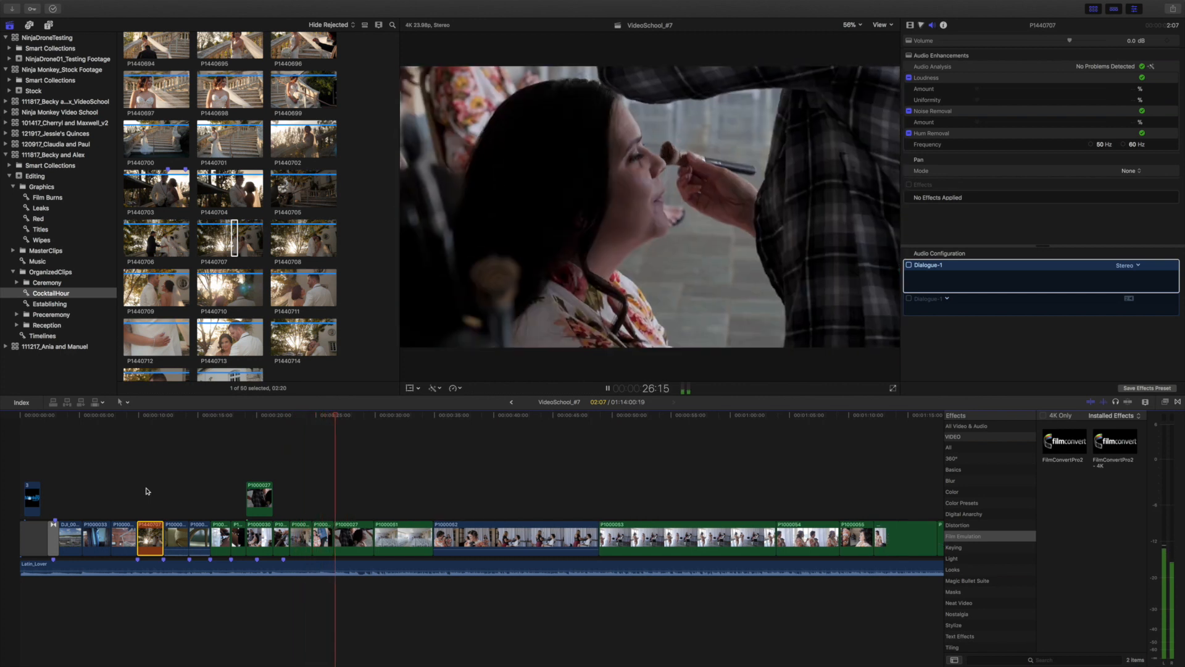
pyautogui.hotkey('alt', ']')
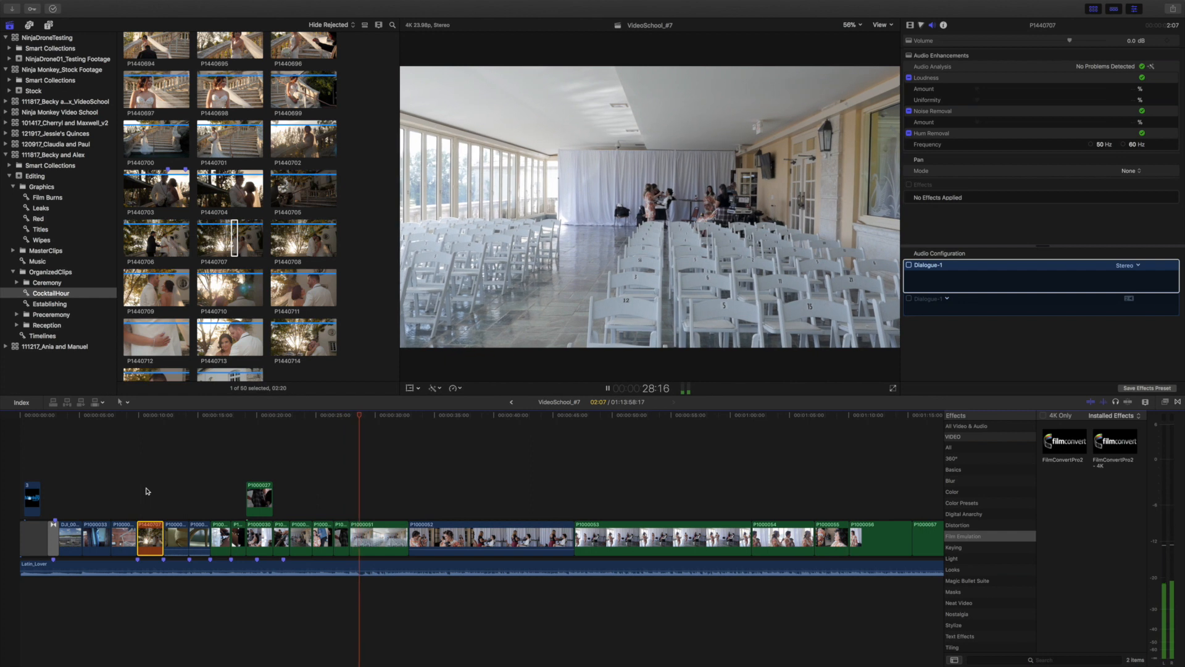
pyautogui.hotkey('alt', ']')
pyautogui.hotkey('alt', ']')
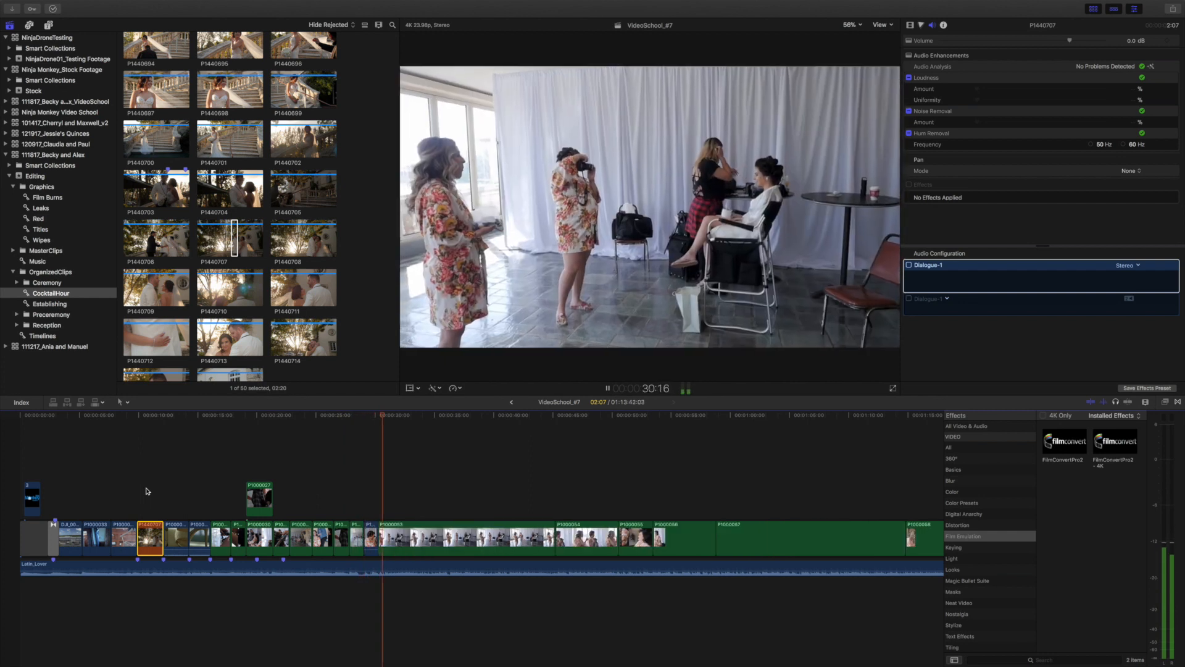
# - Keep trimming each following clip's end to the playhead on the beat during playback, from about 30 to 46 seconds
pyautogui.hotkey('alt', ']')
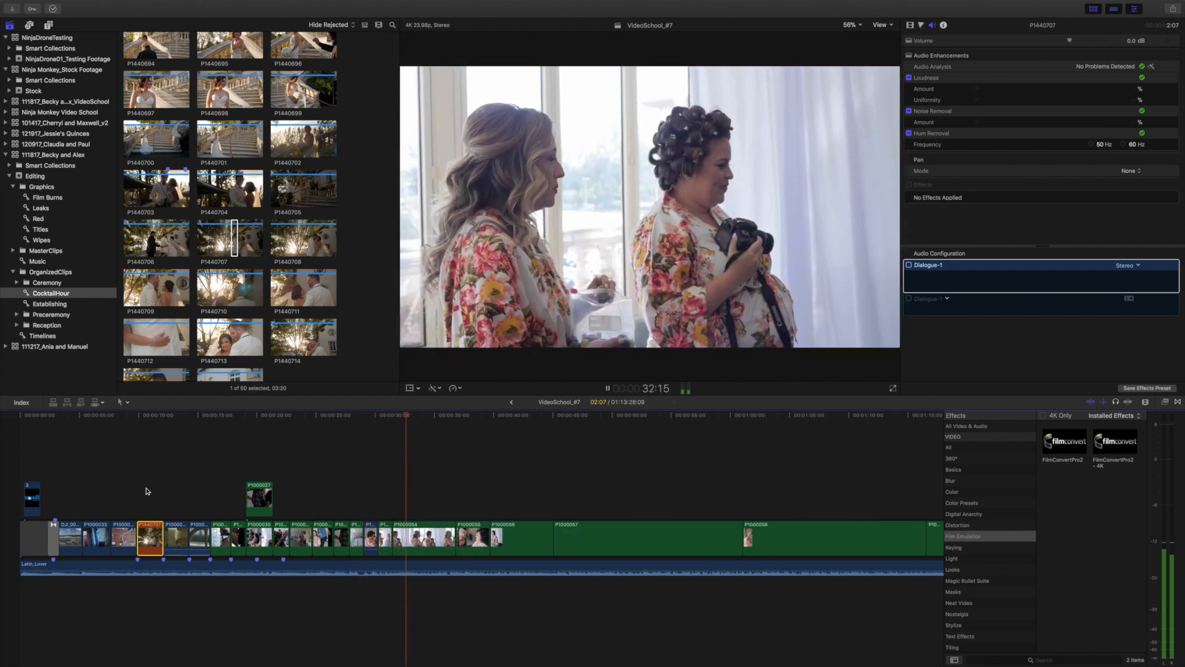
pyautogui.hotkey('alt', ']')
pyautogui.hotkey('alt', ']')
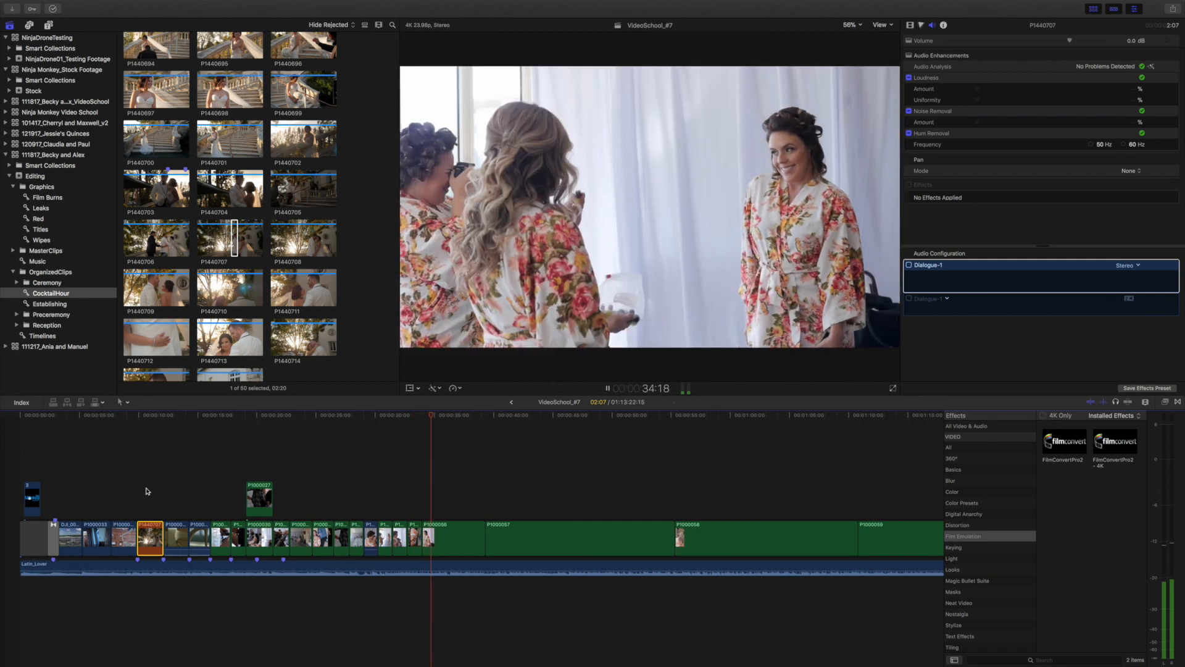
pyautogui.hotkey('alt', ']')
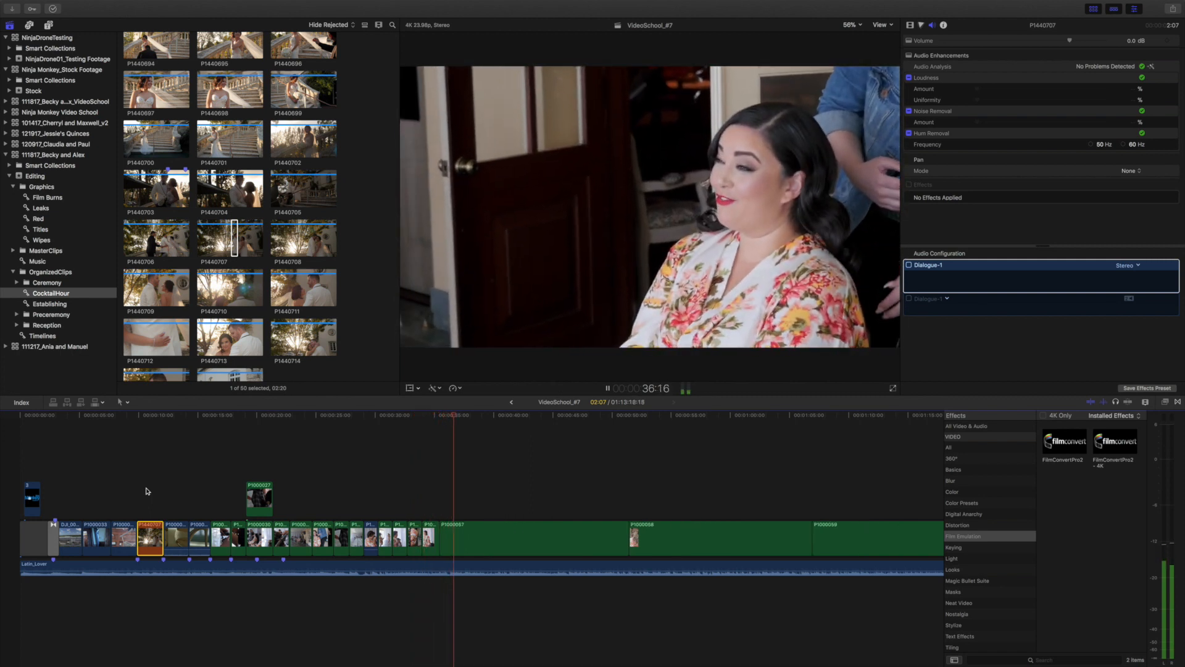
pyautogui.hotkey('alt', ']')
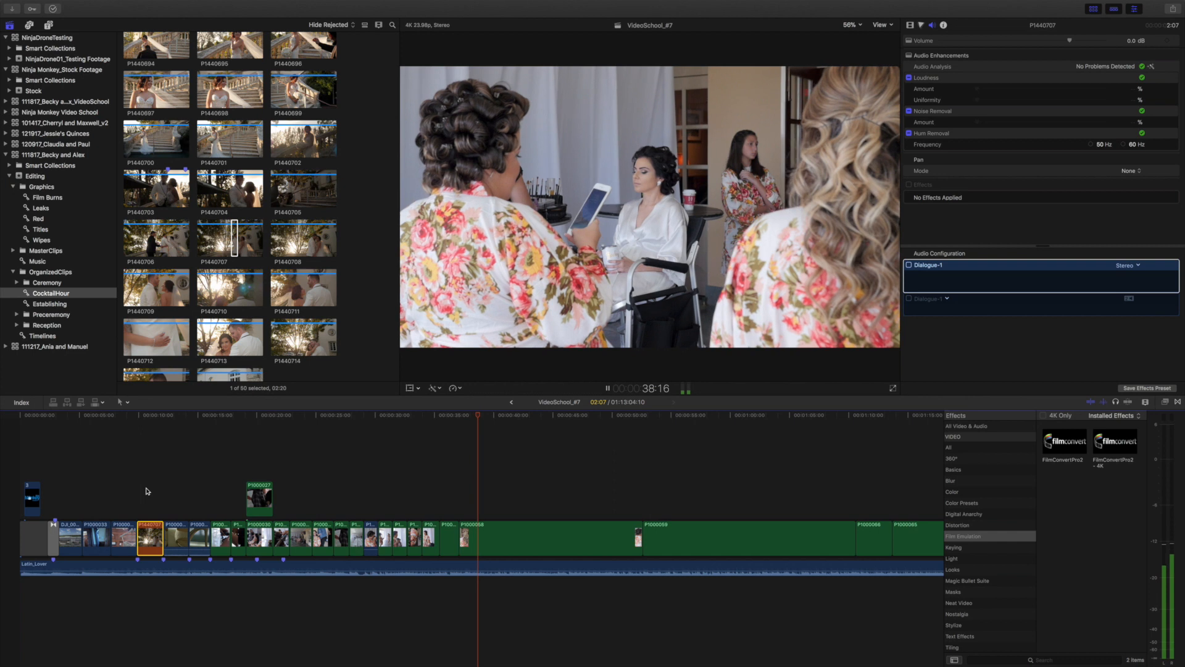
pyautogui.hotkey('alt', ']')
pyautogui.hotkey('alt', ']')
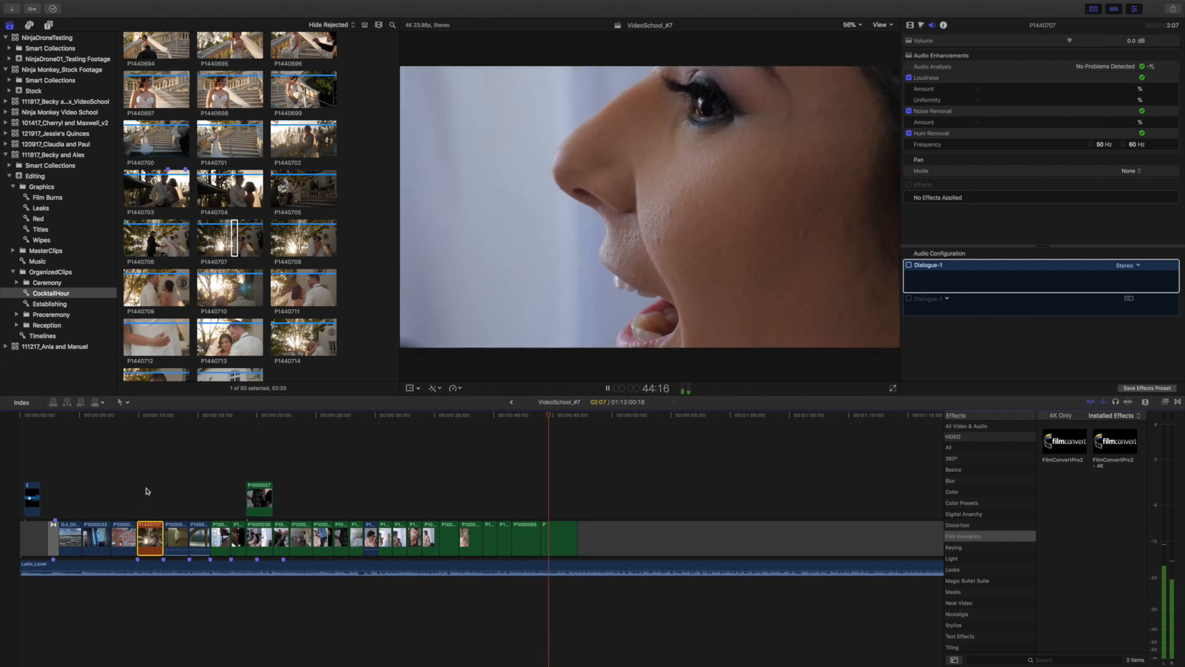
pyautogui.press('space')
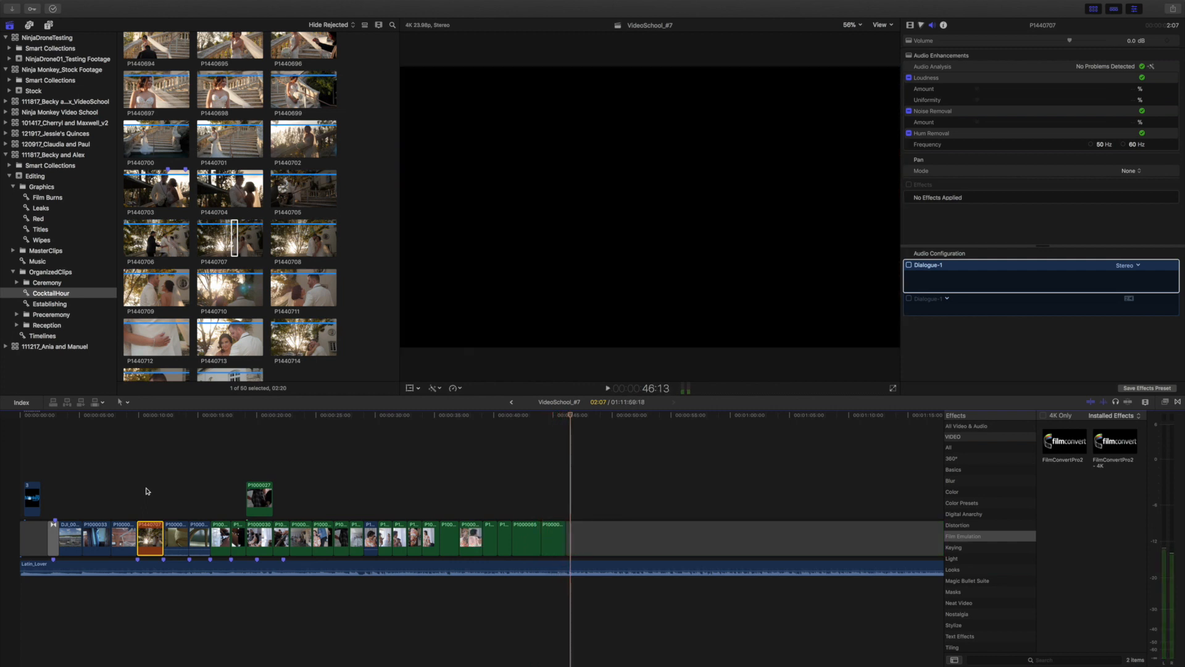
# - Delete the gap before drone clip DJI_0001 and the gap after it
pyautogui.press('super+minus')
pyautogui.press('super+minus')
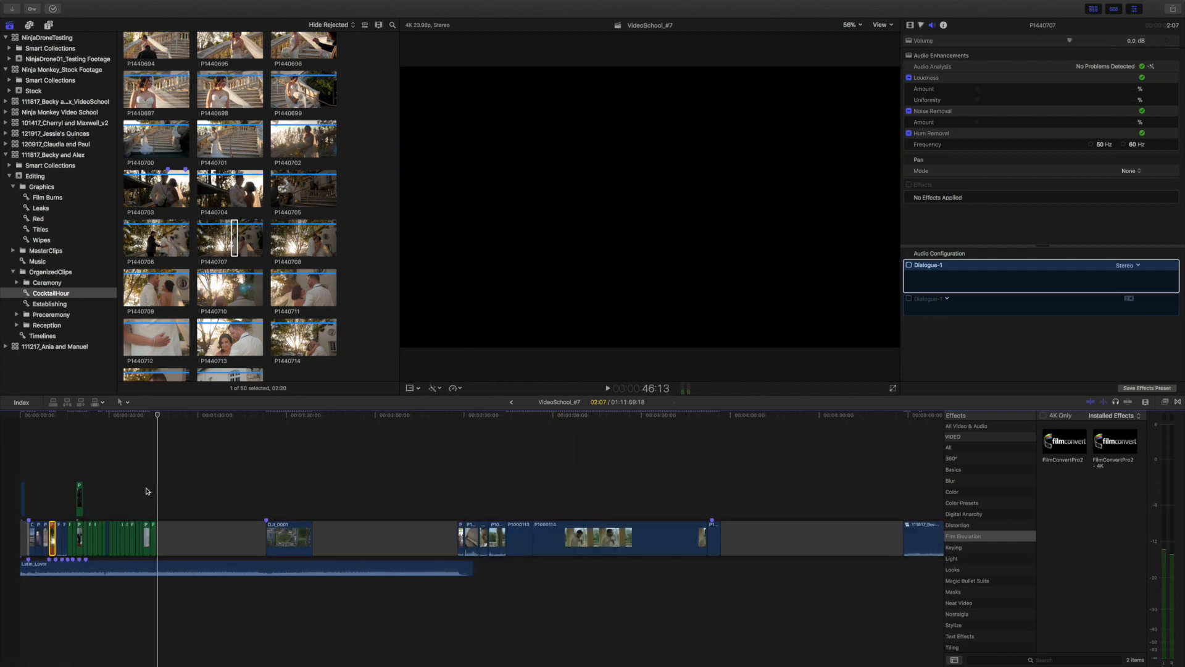
pyautogui.press('super+equal')
pyautogui.click(265, 542)
pyautogui.press('Delete')
pyautogui.click(307, 539)
pyautogui.press('Delete')
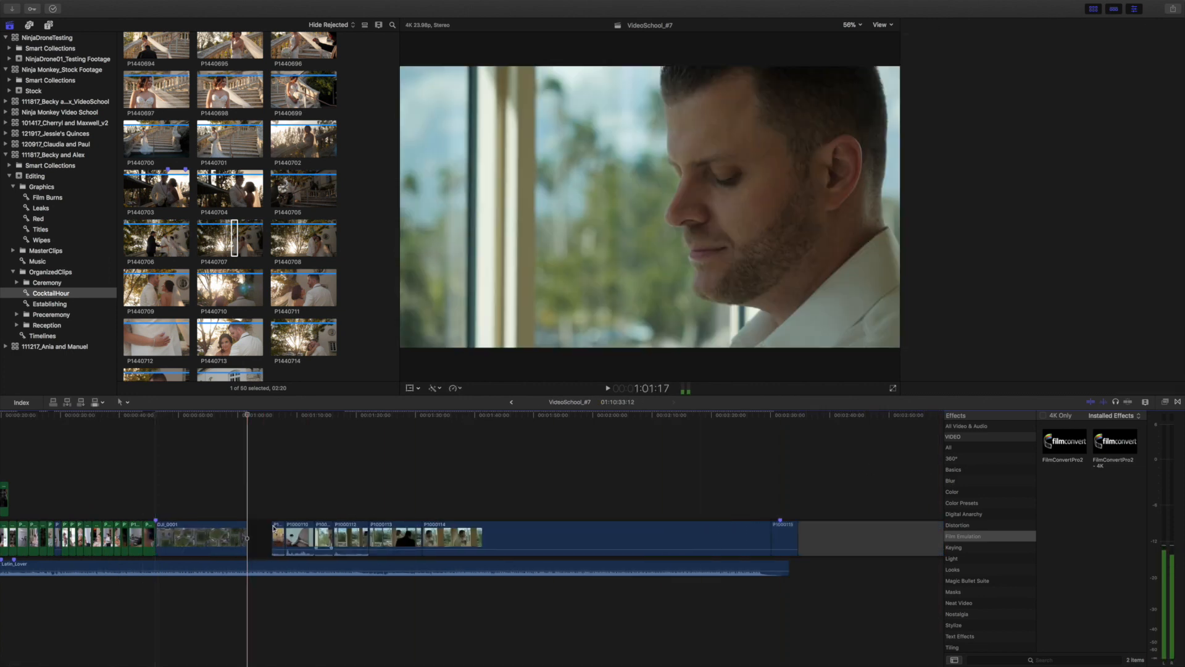
# - Play across the joined section and trim the end of DJI_0001 to the playhead on the beat
pyautogui.press('space')
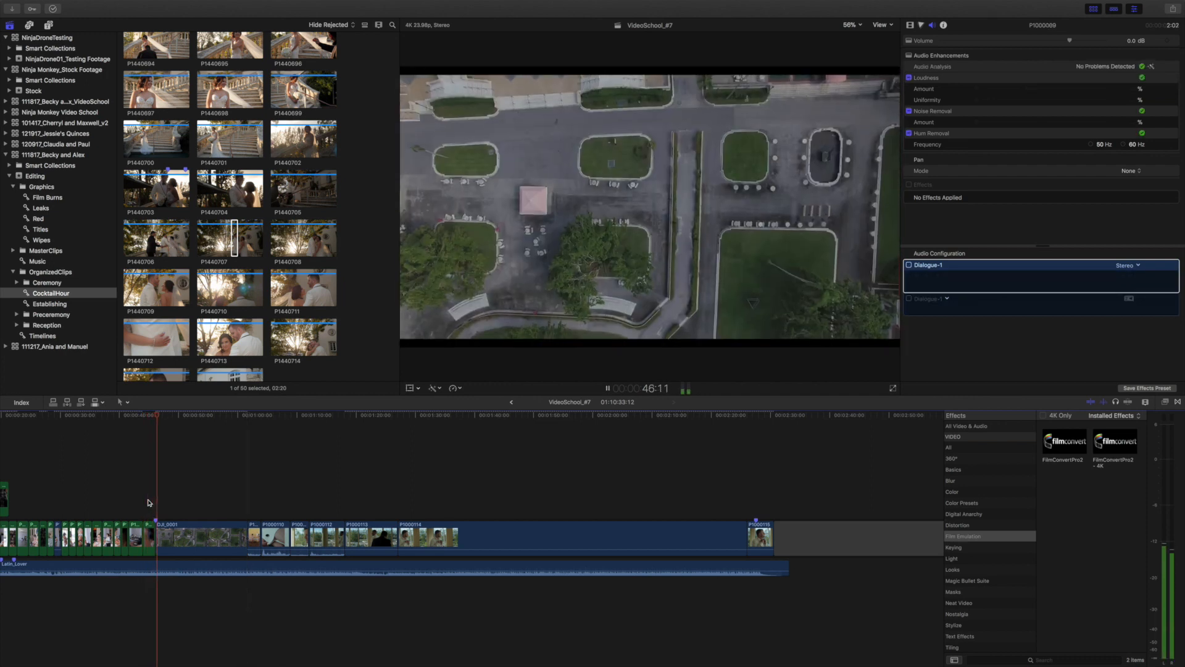
pyautogui.hotkey('alt', ']')
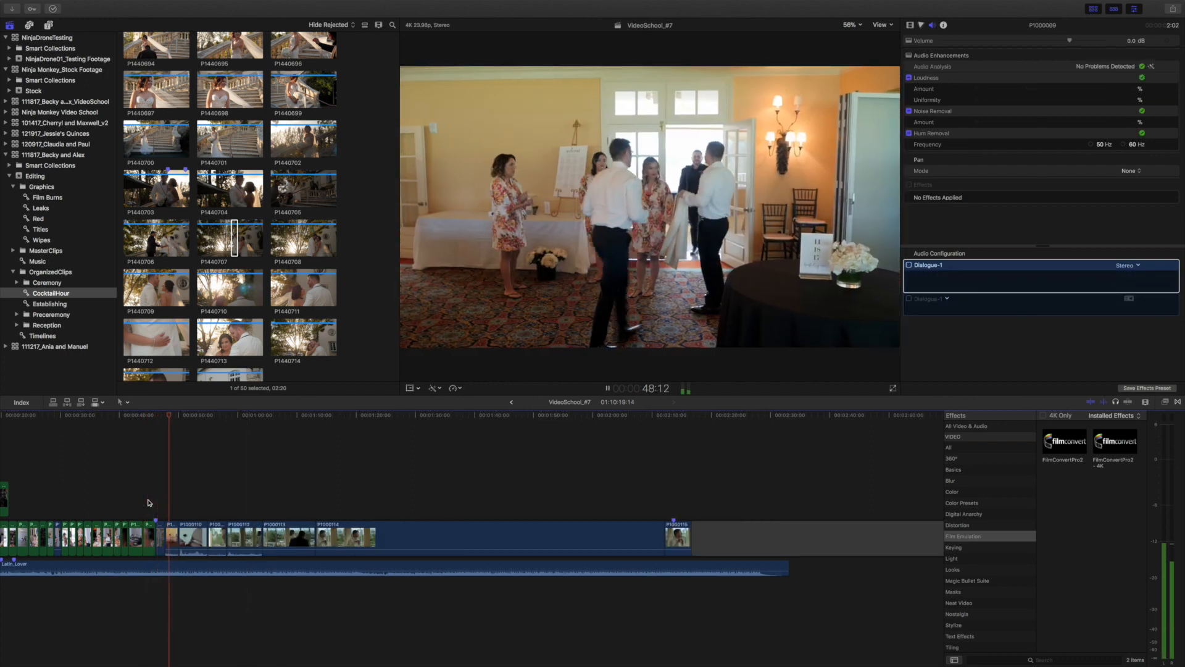
# - During playback, trim the ends of clips P1000109, P1000110 and P1000111 to the playhead on the beat
pyautogui.hotkey('alt', ']')
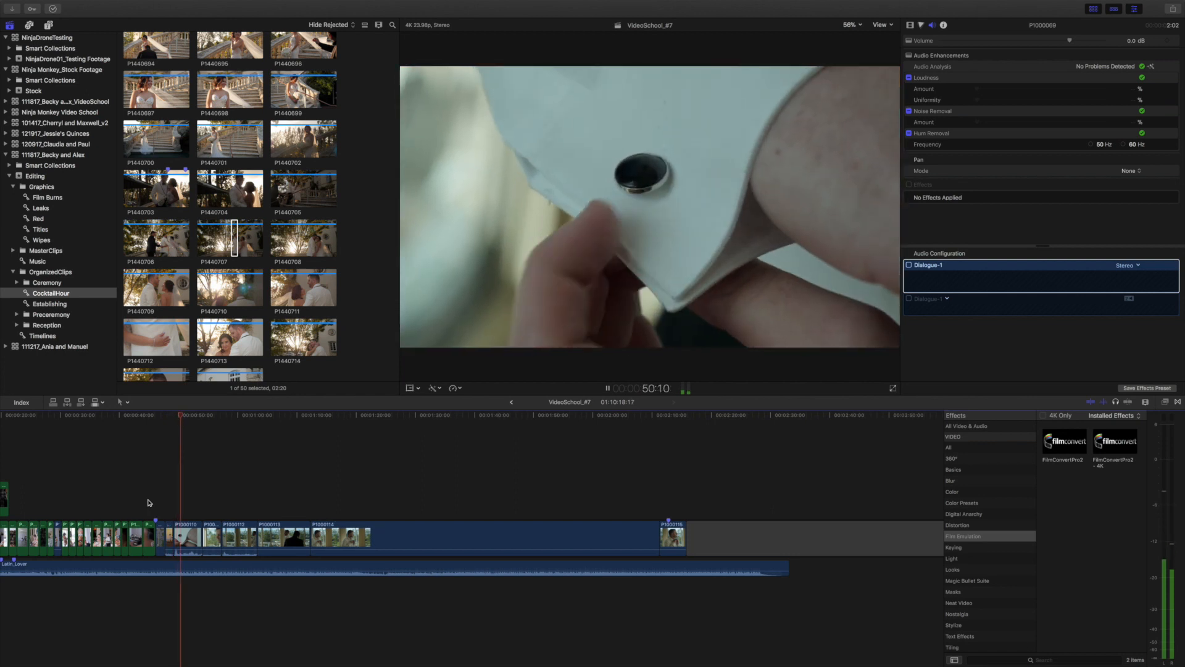
pyautogui.hotkey('alt', ']')
pyautogui.hotkey('alt', ']')
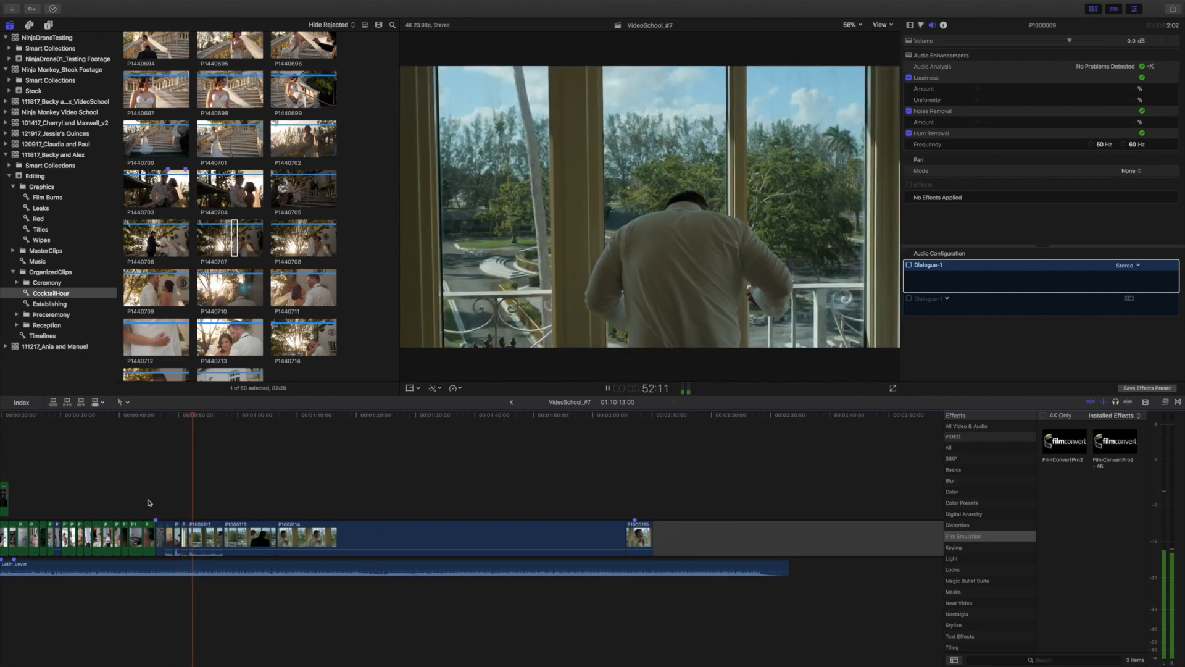
pyautogui.hotkey('alt', ']')
pyautogui.press('space')
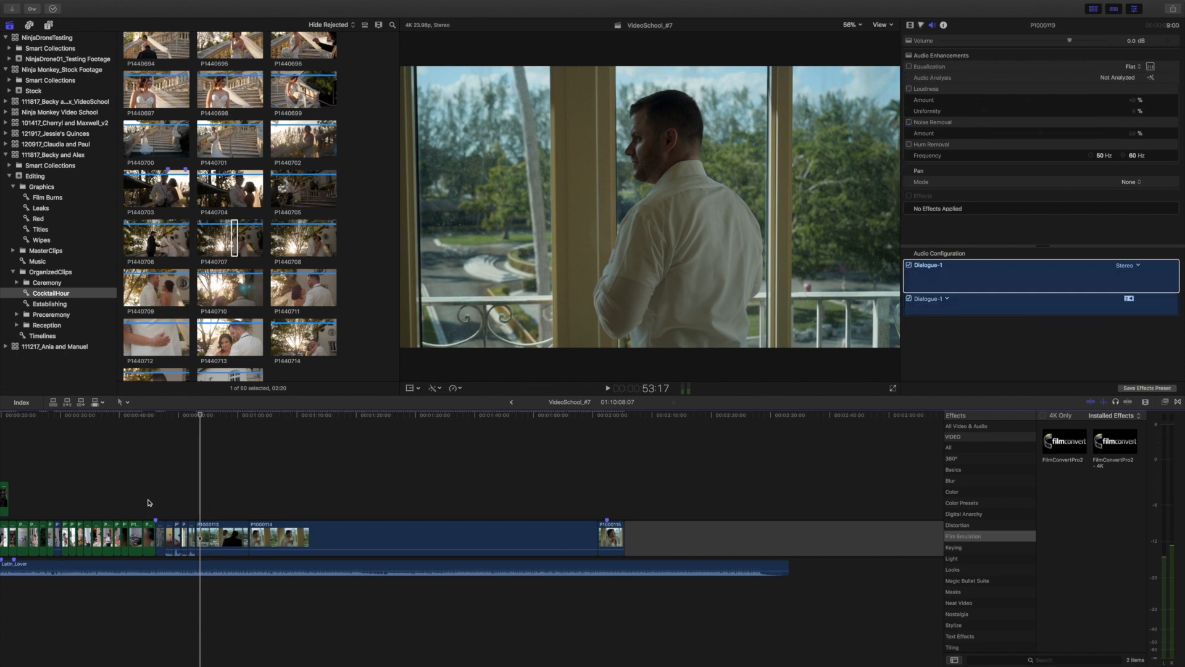
pyautogui.press('super+z')
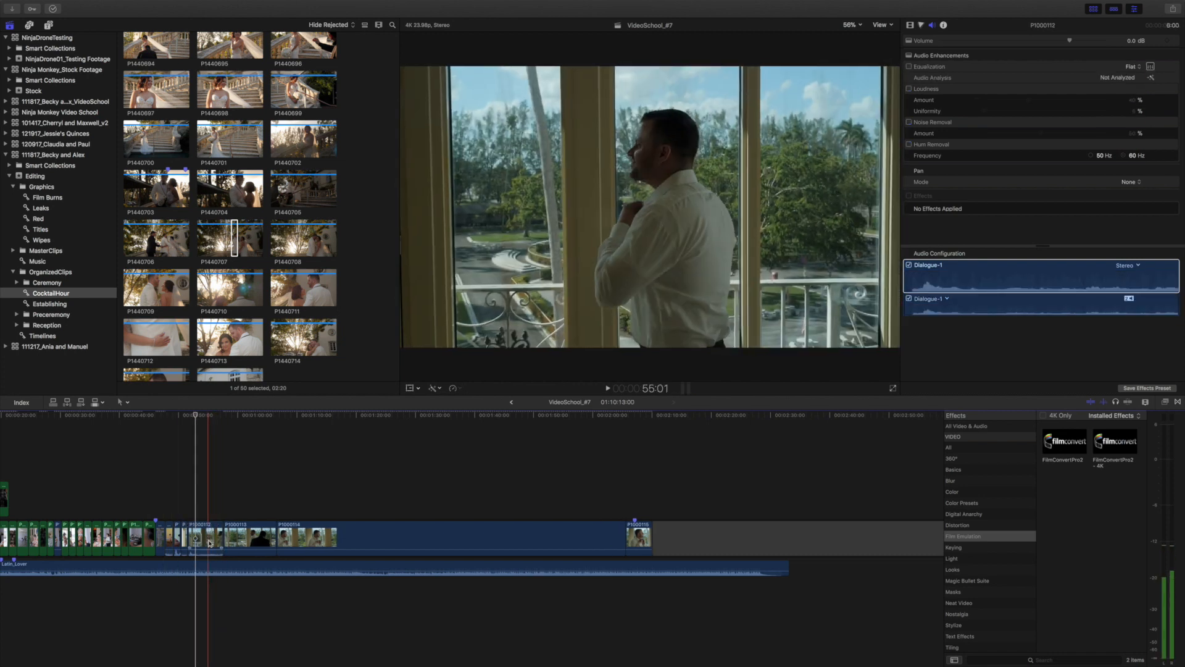
# - Delete clip P1000112 and trim the ends of P1000113, P1000114 and P1000115 to the playhead on the beat during playback
pyautogui.click(209, 543)
pyautogui.press('Delete')
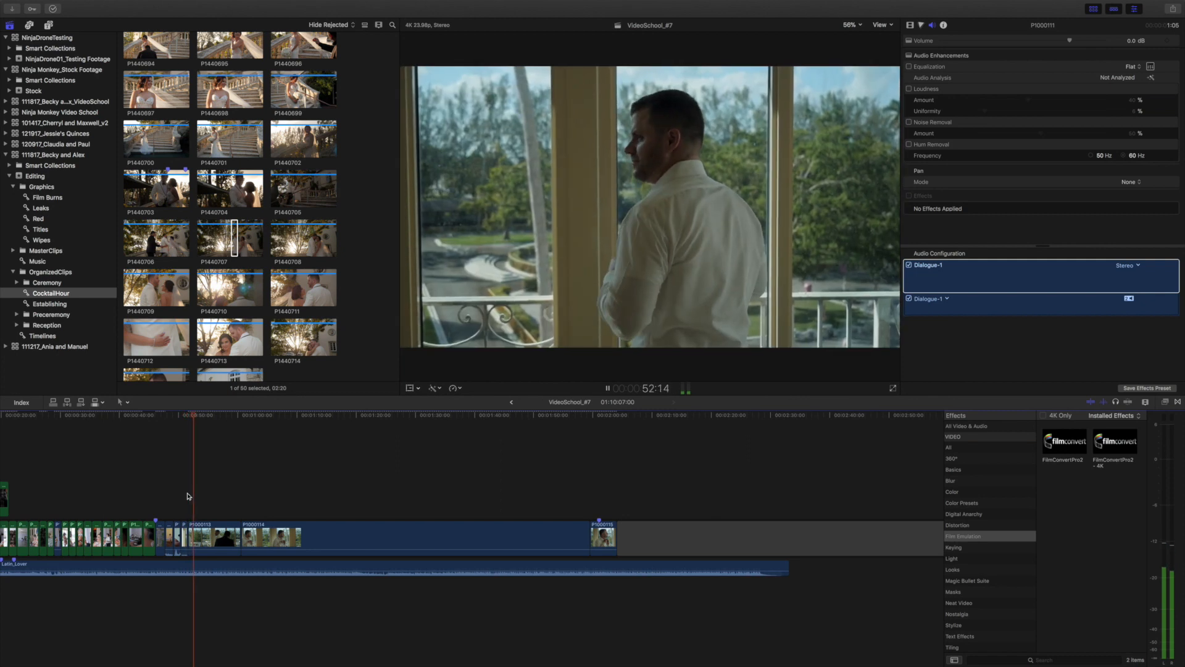
pyautogui.hotkey('alt', ']')
pyautogui.press('space')
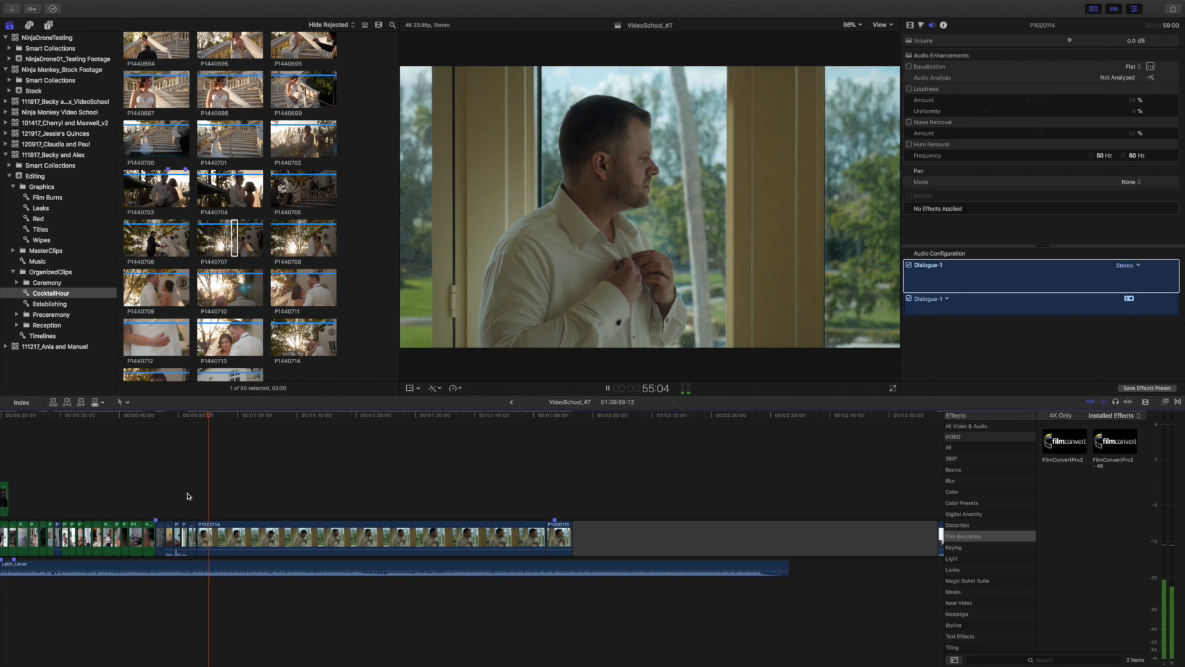
pyautogui.hotkey('alt', ']')
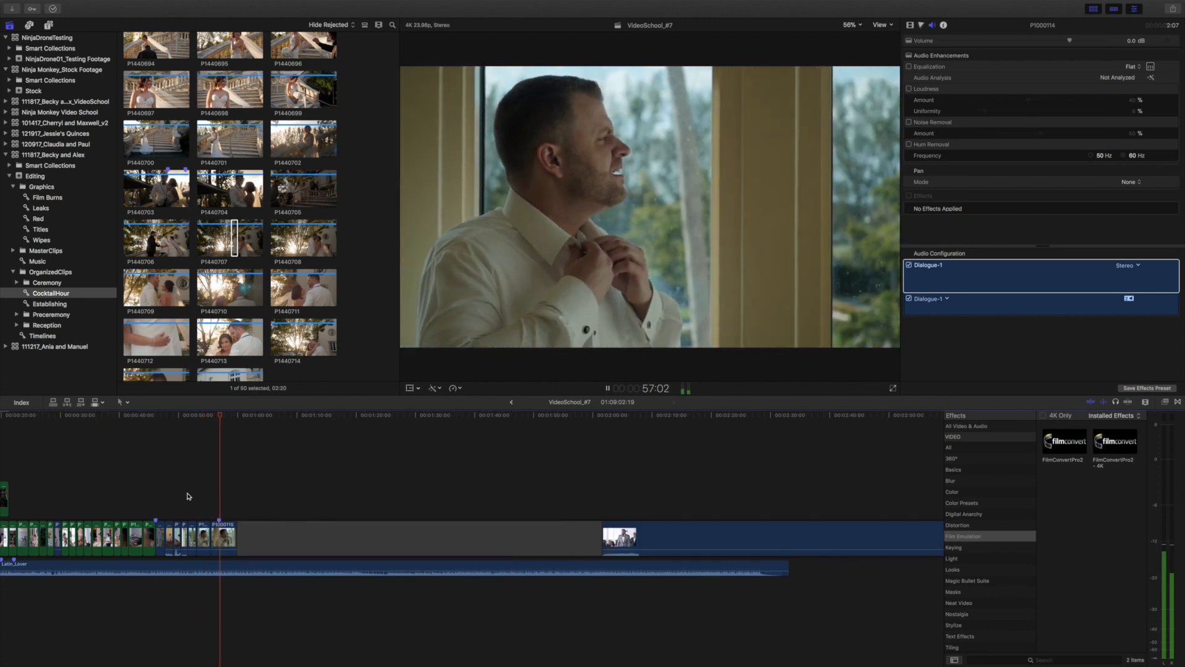
pyautogui.hotkey('alt', ']')
pyautogui.press('space')
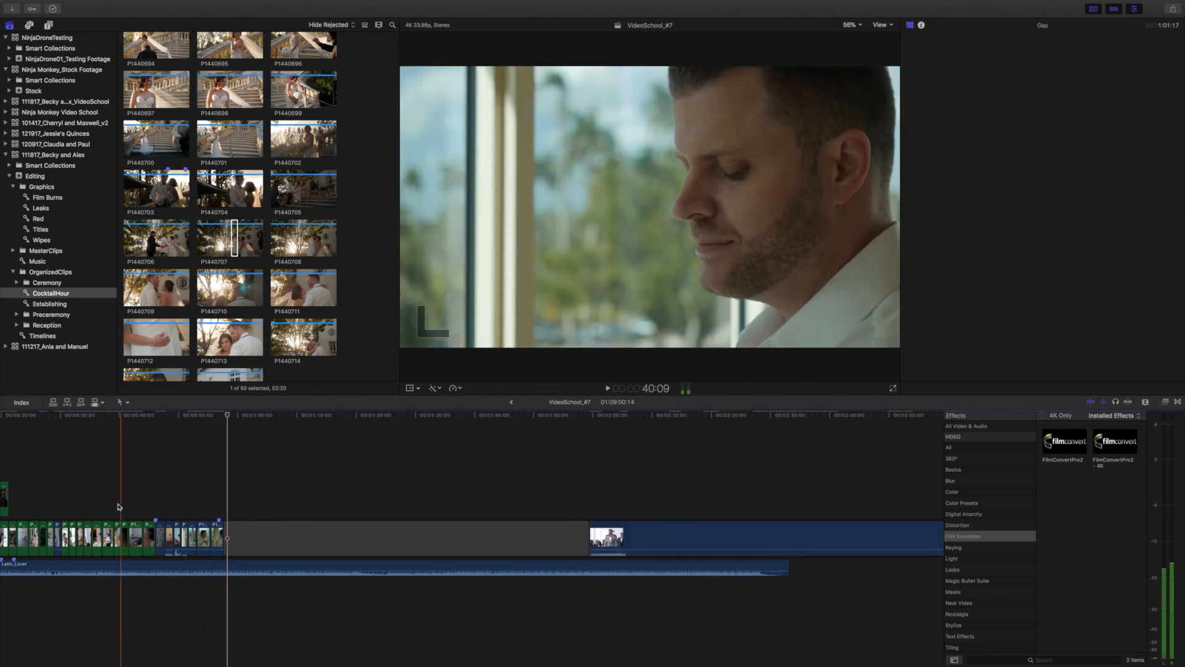
# - Play back the bridal makeup clips up to drone clip DJI_0001 and check their cuts against the beat
pyautogui.hscroll(-3, 115, 507)
pyautogui.hscroll(-3, 114, 507)
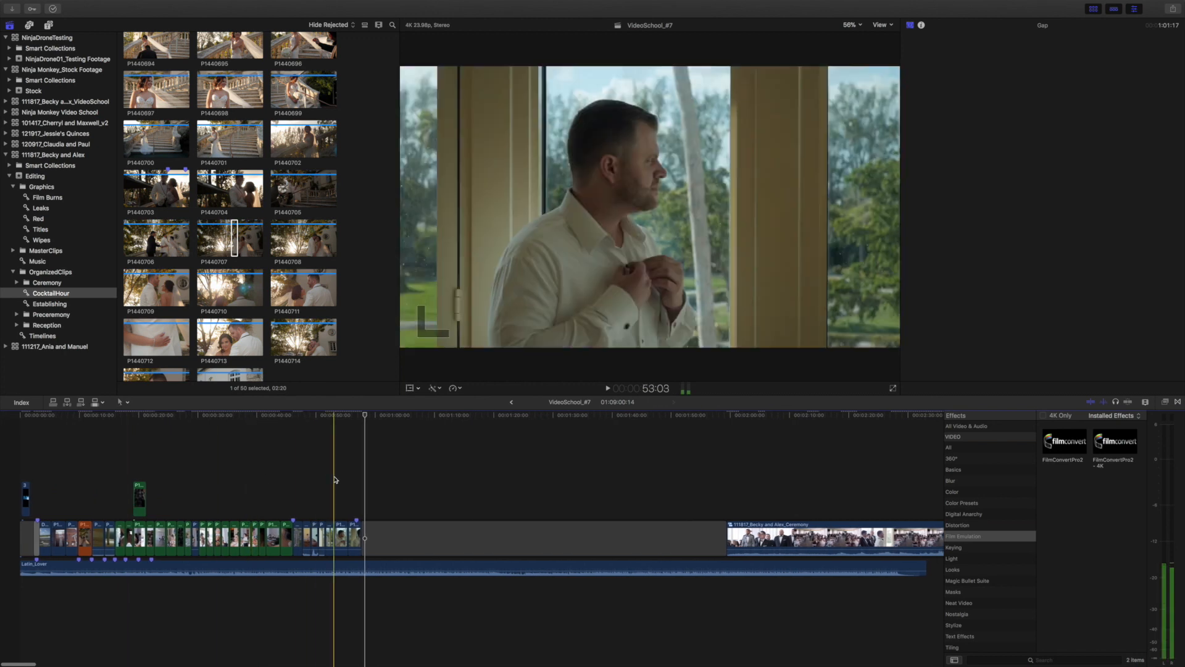
pyautogui.click(240, 472)
pyautogui.press('space')
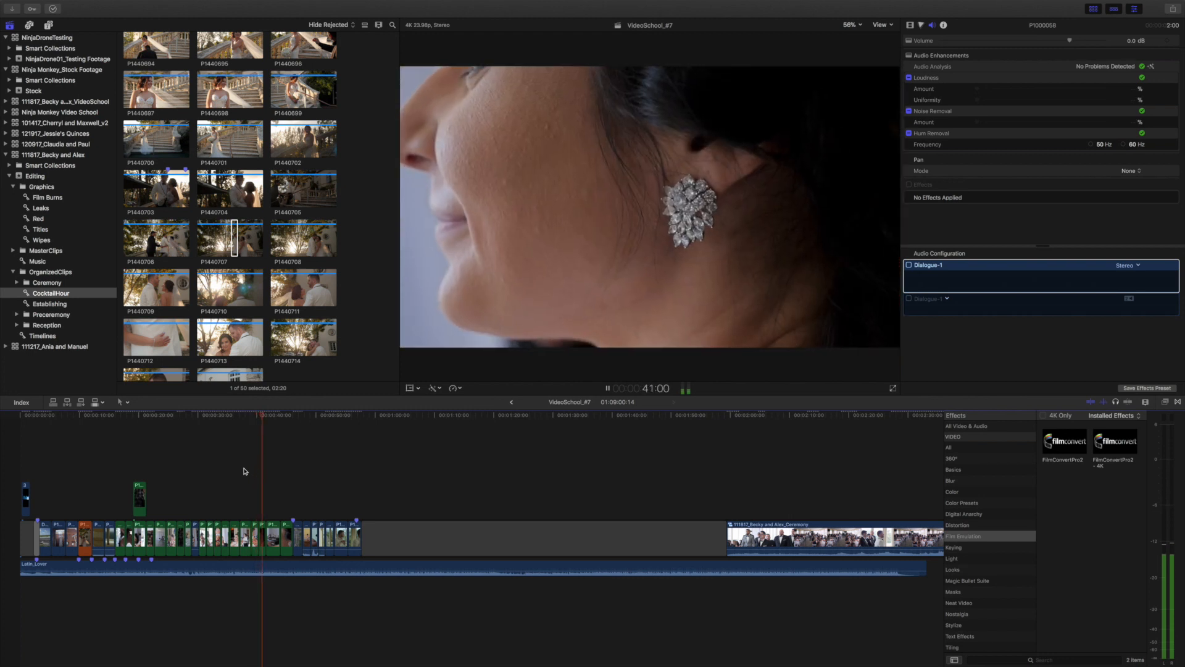
pyautogui.press('space')
pyautogui.press('super+equal')
pyautogui.press('super+equal')
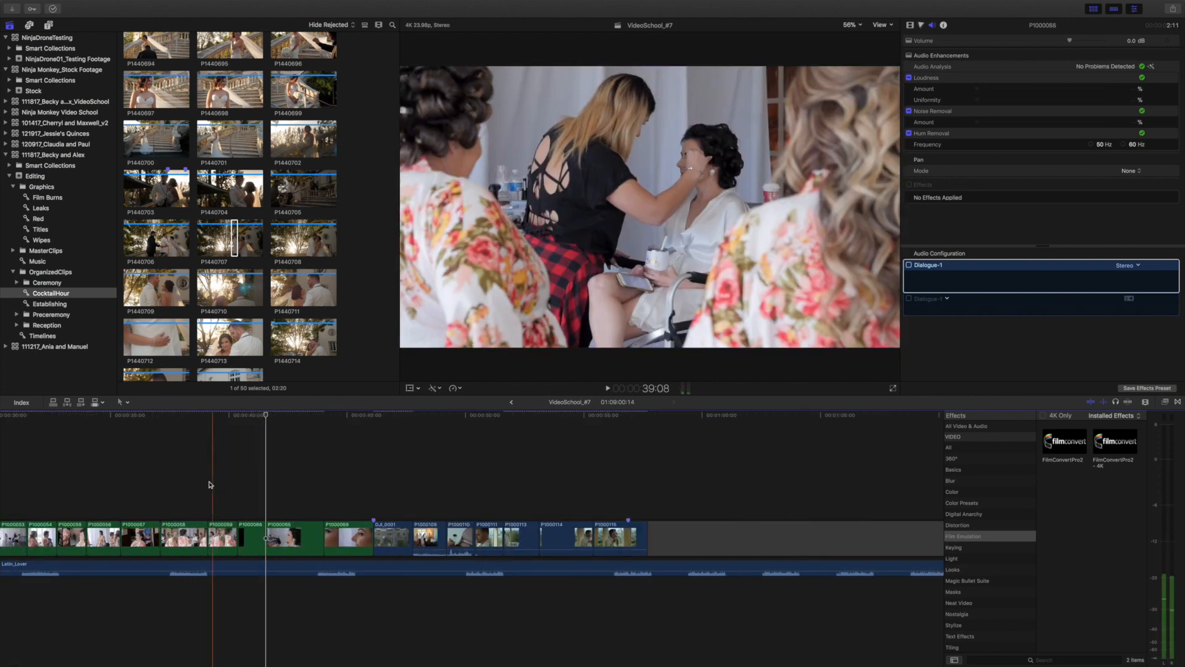
pyautogui.press('space')
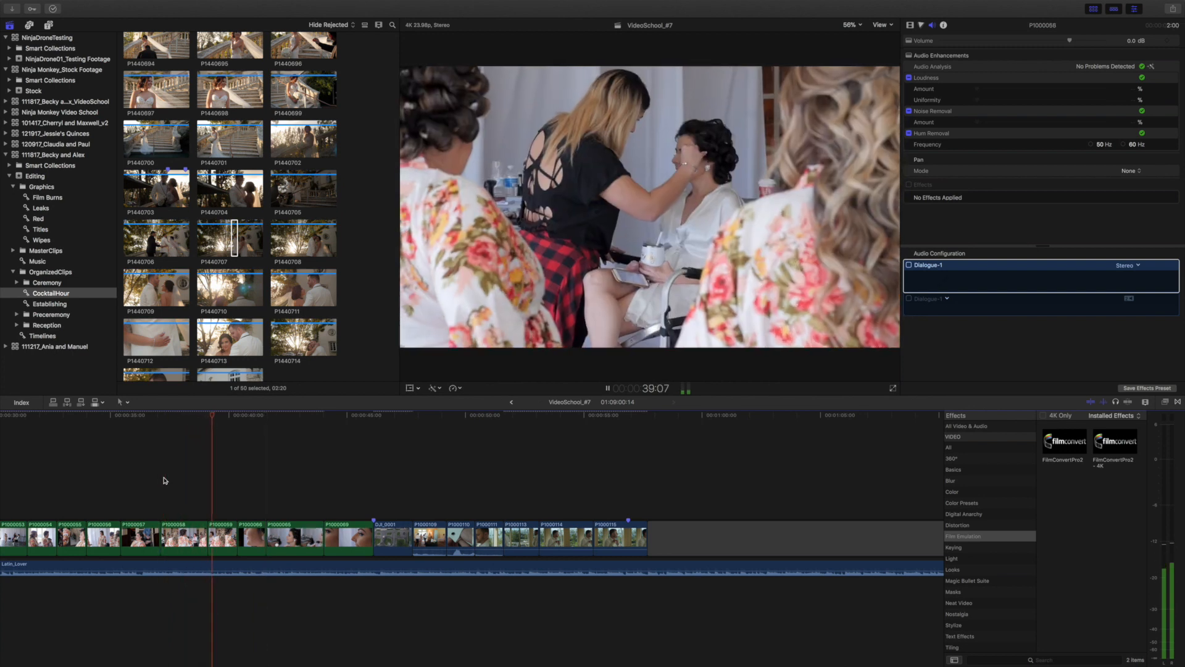
pyautogui.press('space')
pyautogui.press('space')
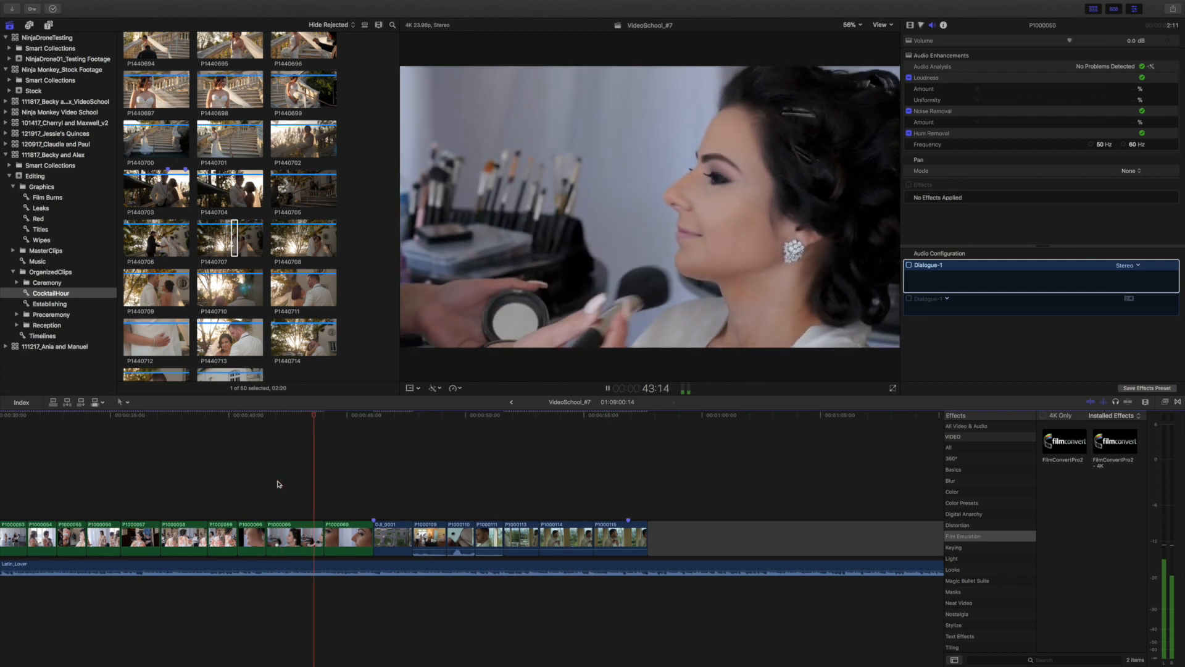
pyautogui.press('space')
pyautogui.press('space')
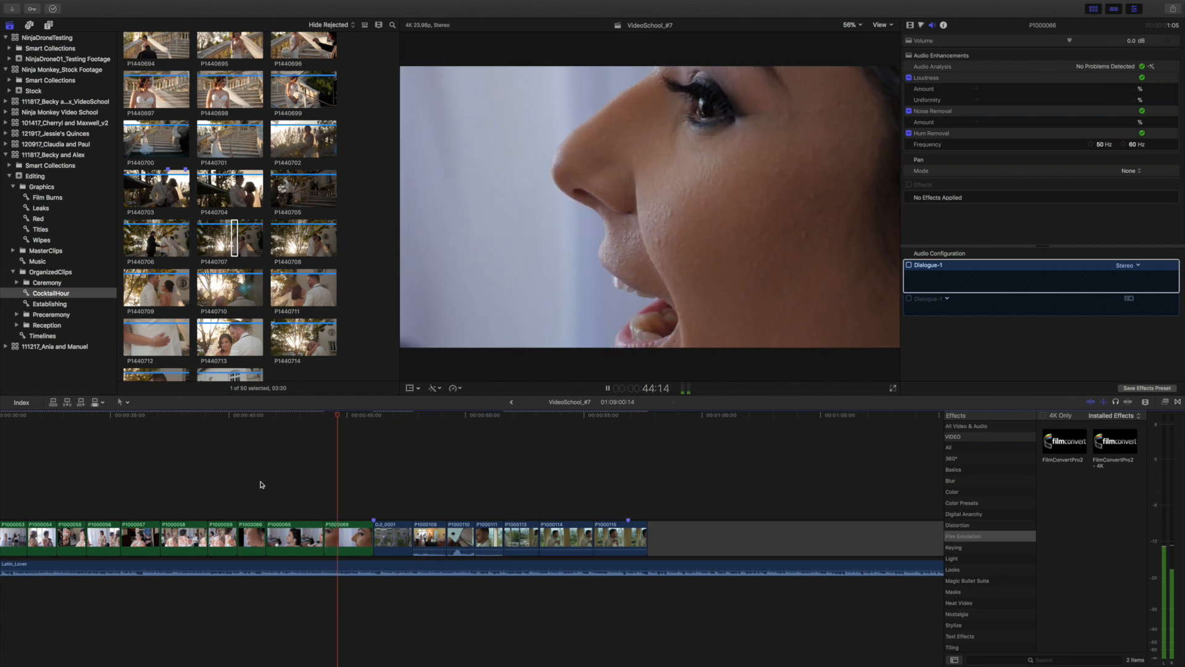
pyautogui.press('space')
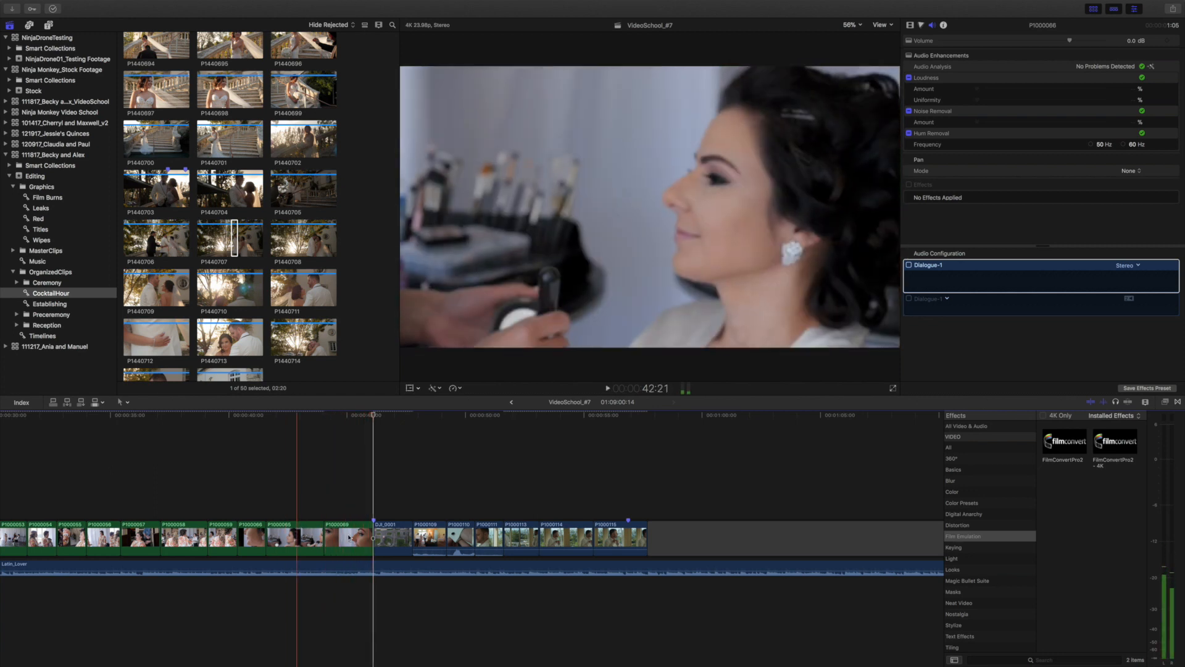
# - Slip the footage inside clip P1000069 to a later moment and play across its cut into DJI_0001
pyautogui.press('space')
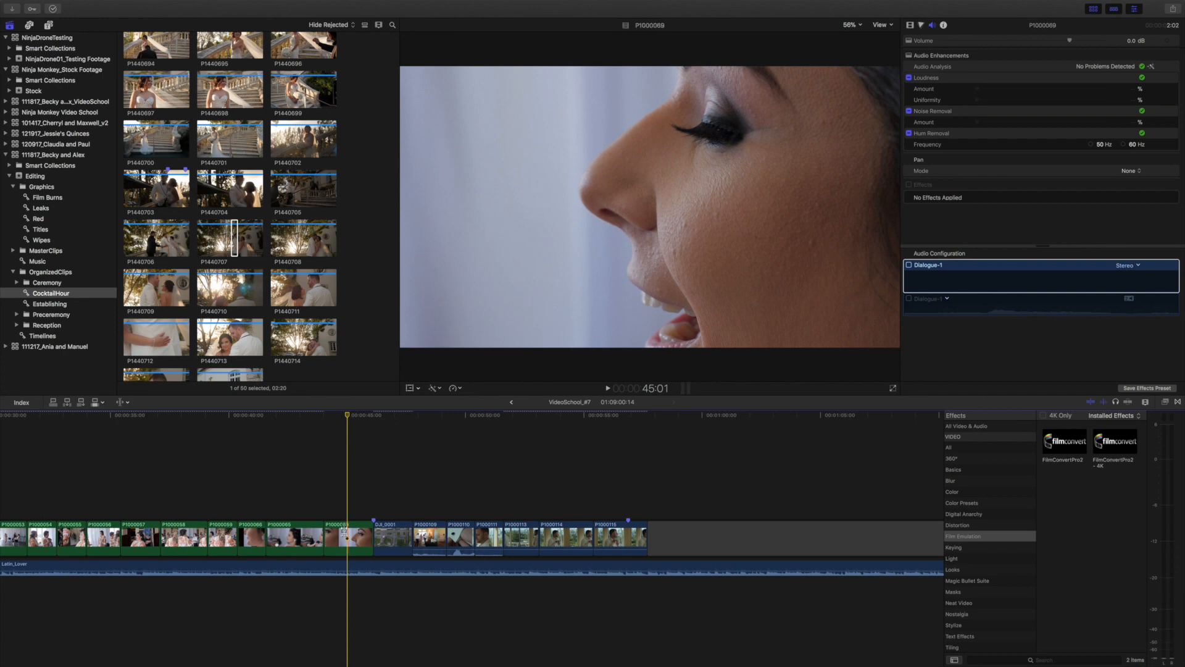
pyautogui.moveTo(343, 532); pyautogui.dragTo(308, 529)
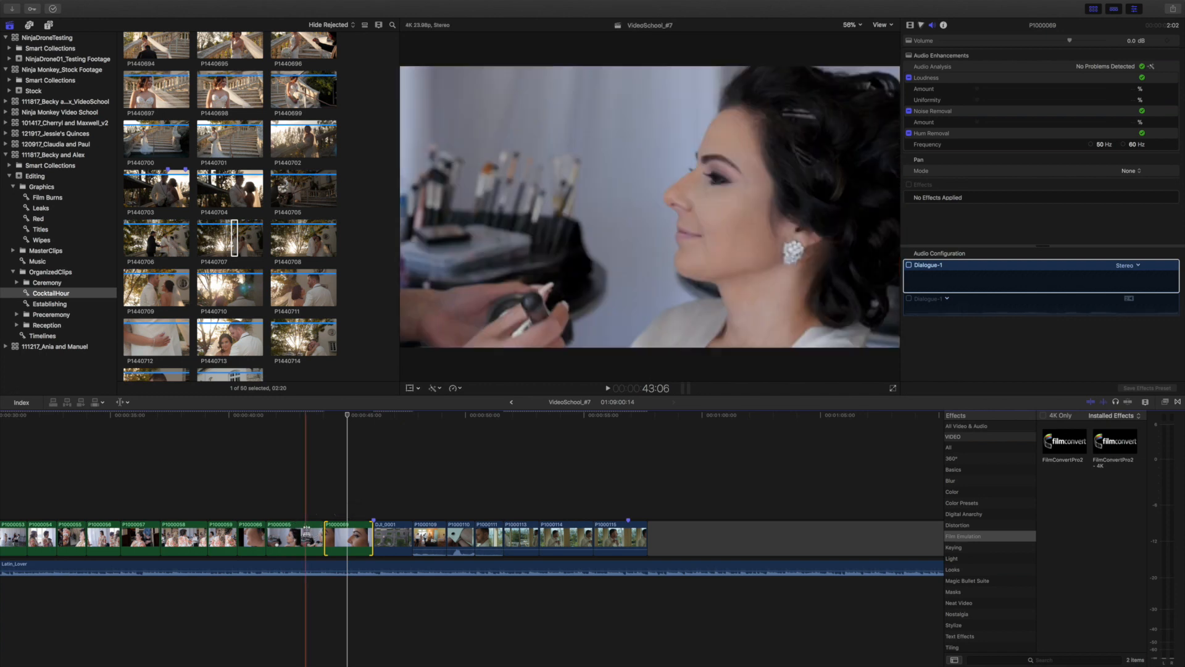
pyautogui.press('space')
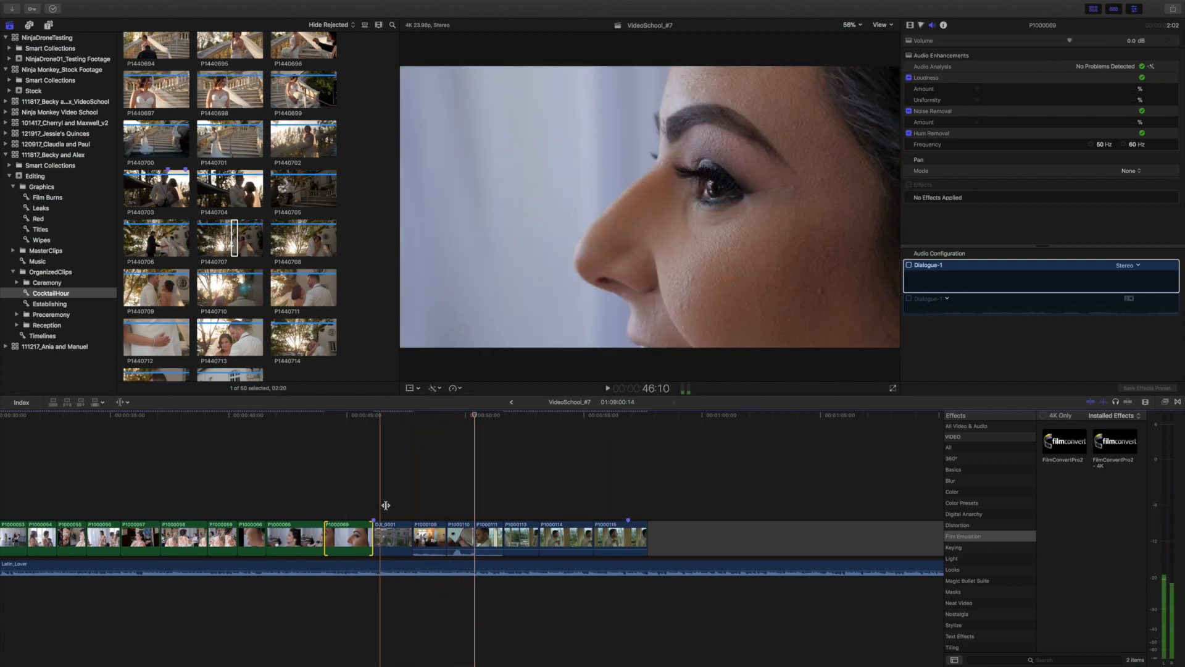
# - Disable the audio of the six groom clips from P1000109 through P1000115
pyautogui.click(435, 516)
pyautogui.moveTo(435, 515); pyautogui.dragTo(487, 537)
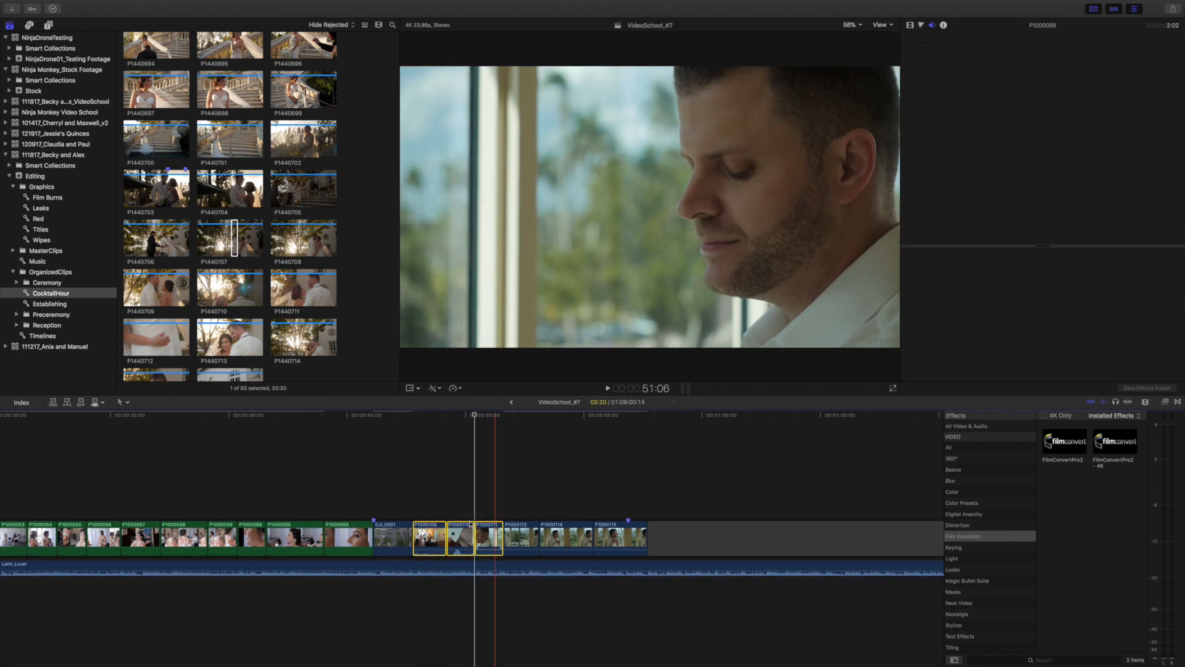
pyautogui.click(963, 275)
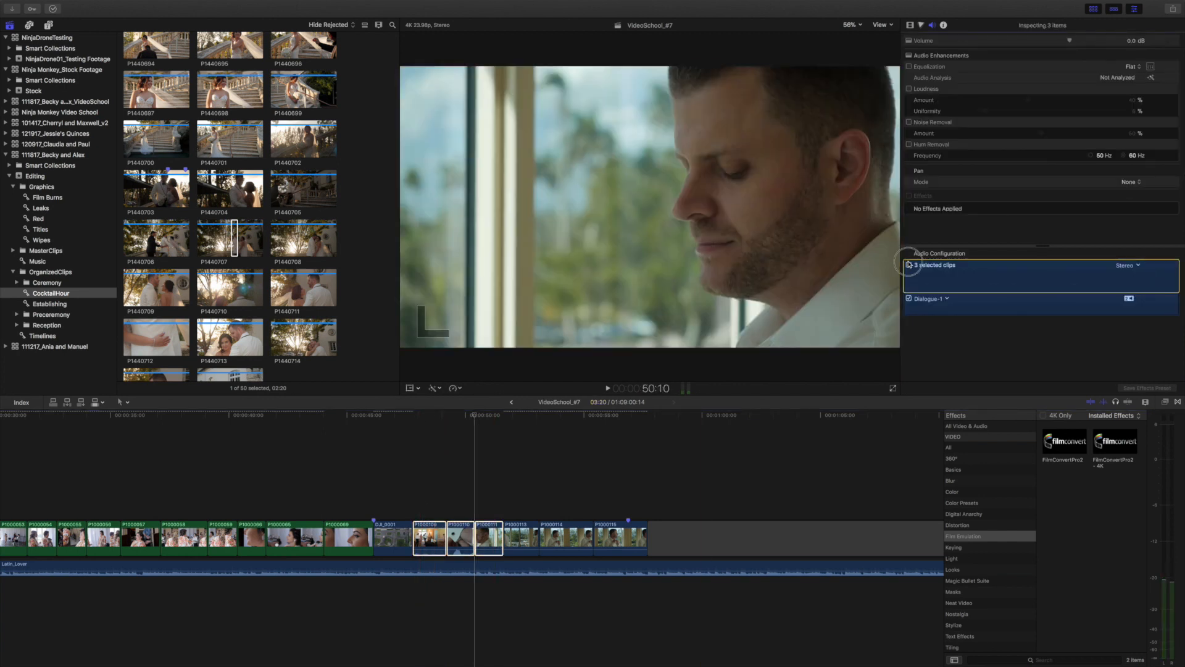
pyautogui.click(908, 264)
pyautogui.moveTo(447, 498); pyautogui.dragTo(647, 559)
pyautogui.click(910, 265)
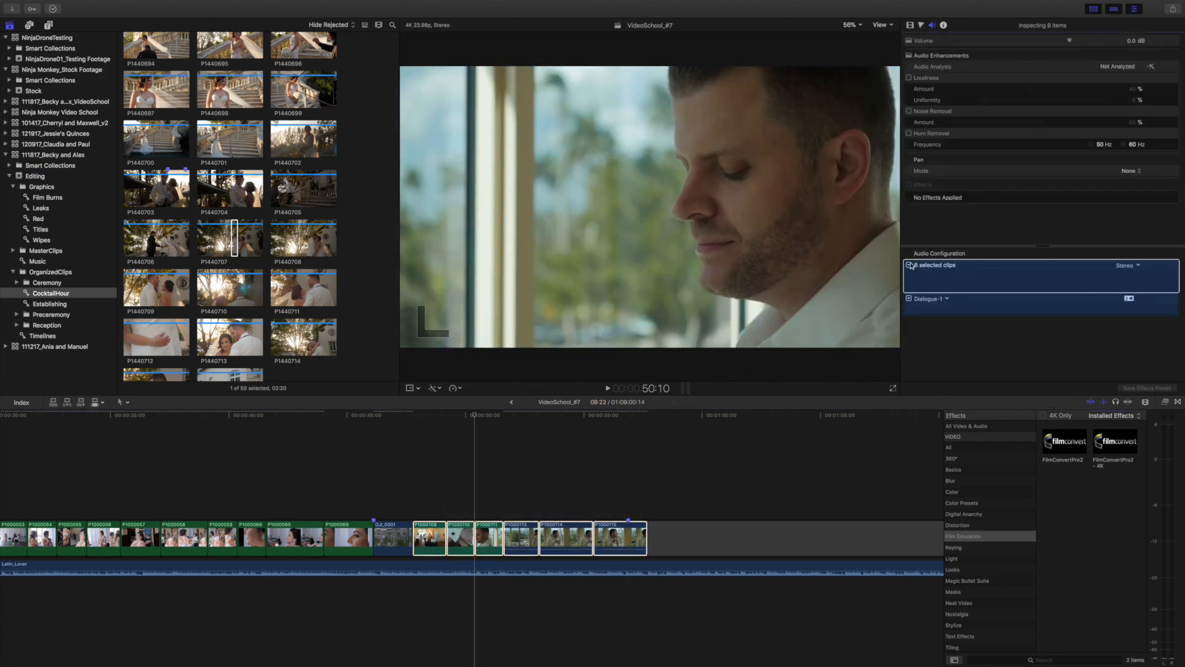
pyautogui.click(909, 266)
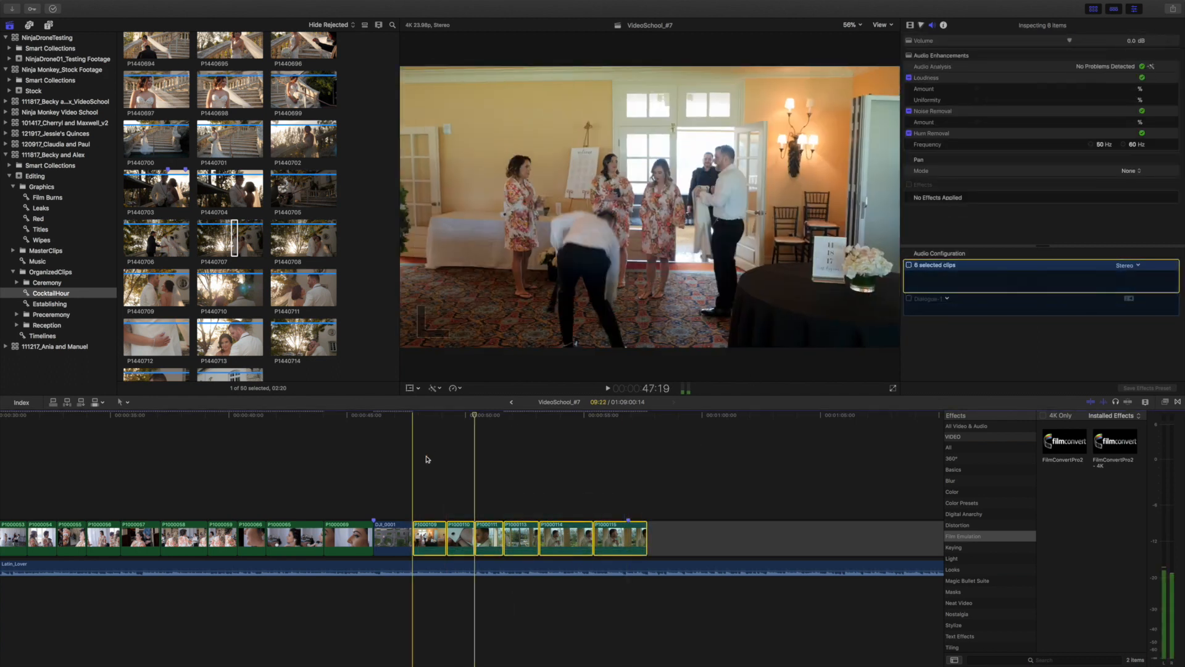
# - Disable the audio of the two clips right after the orange clip and select the three clips preceding the orange clip
pyautogui.press('super+minus')
pyautogui.click(460, 484)
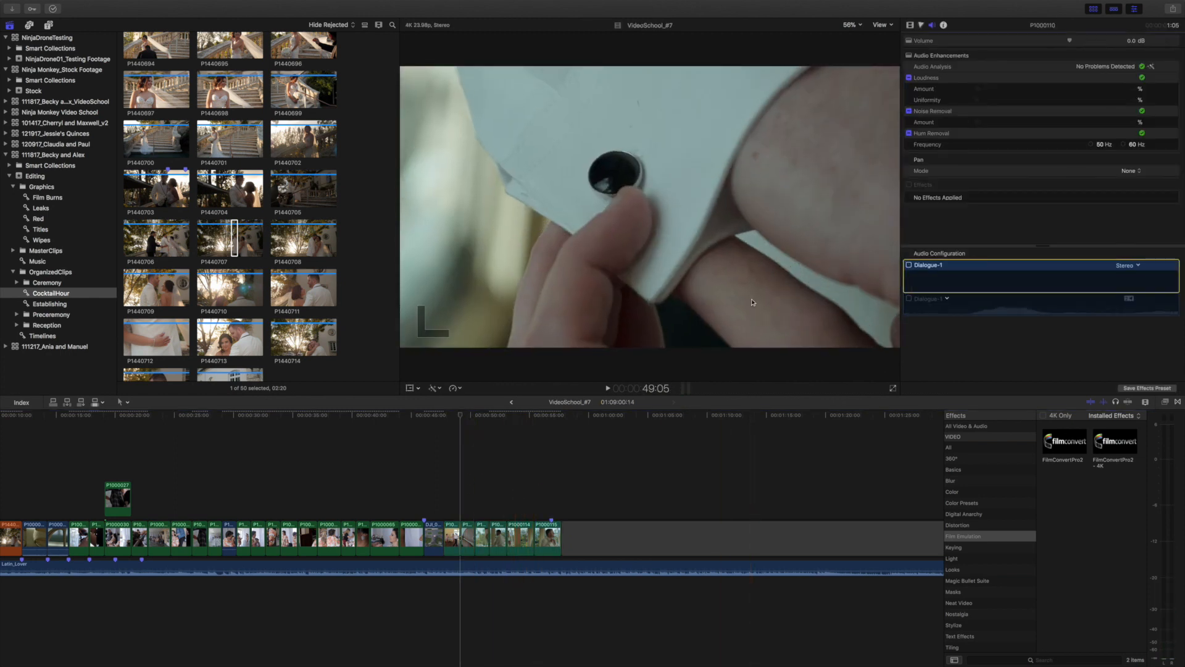
pyautogui.hscroll(-5, 188, 500)
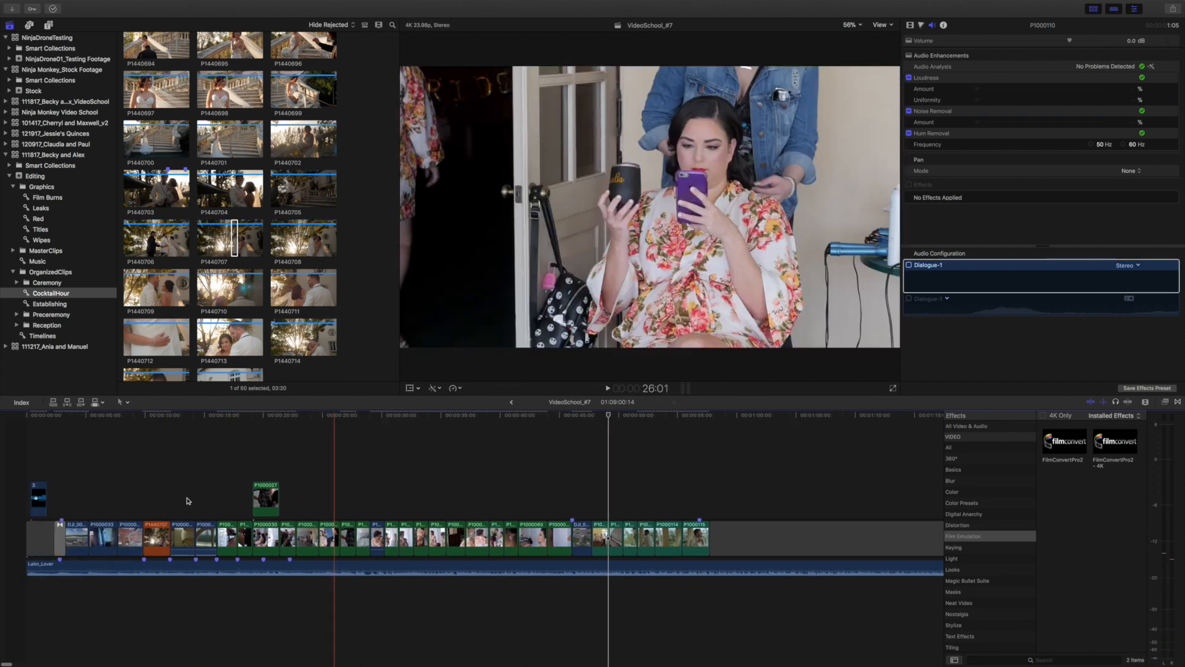
pyautogui.moveTo(171, 498); pyautogui.dragTo(207, 524)
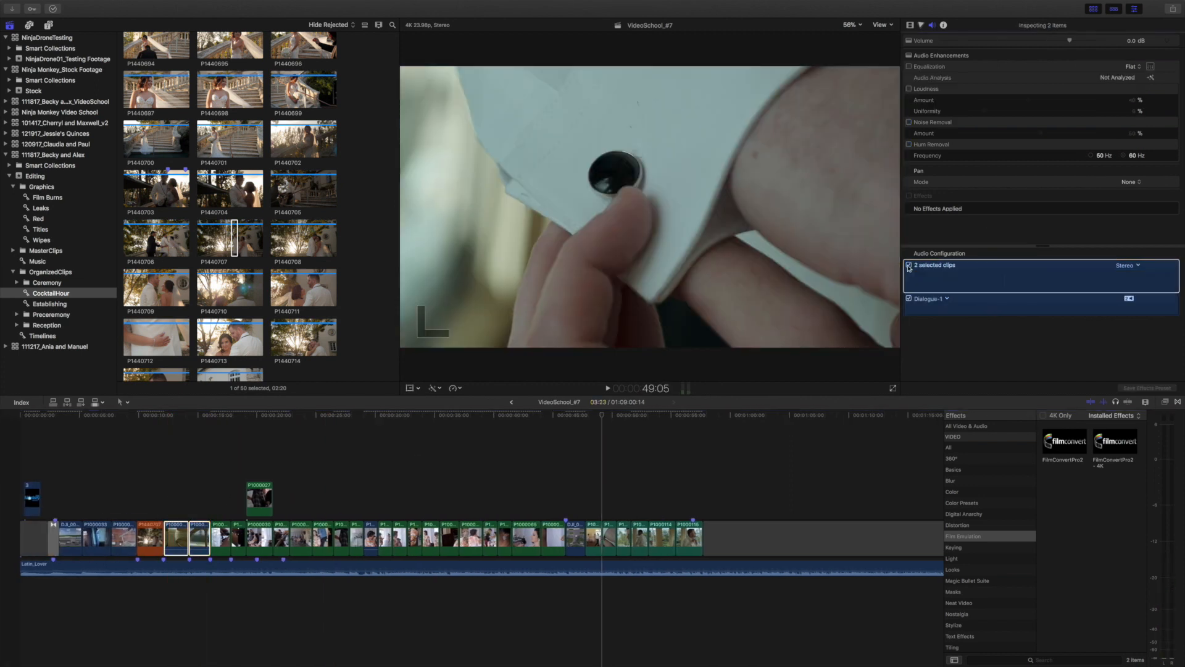
pyautogui.click(909, 265)
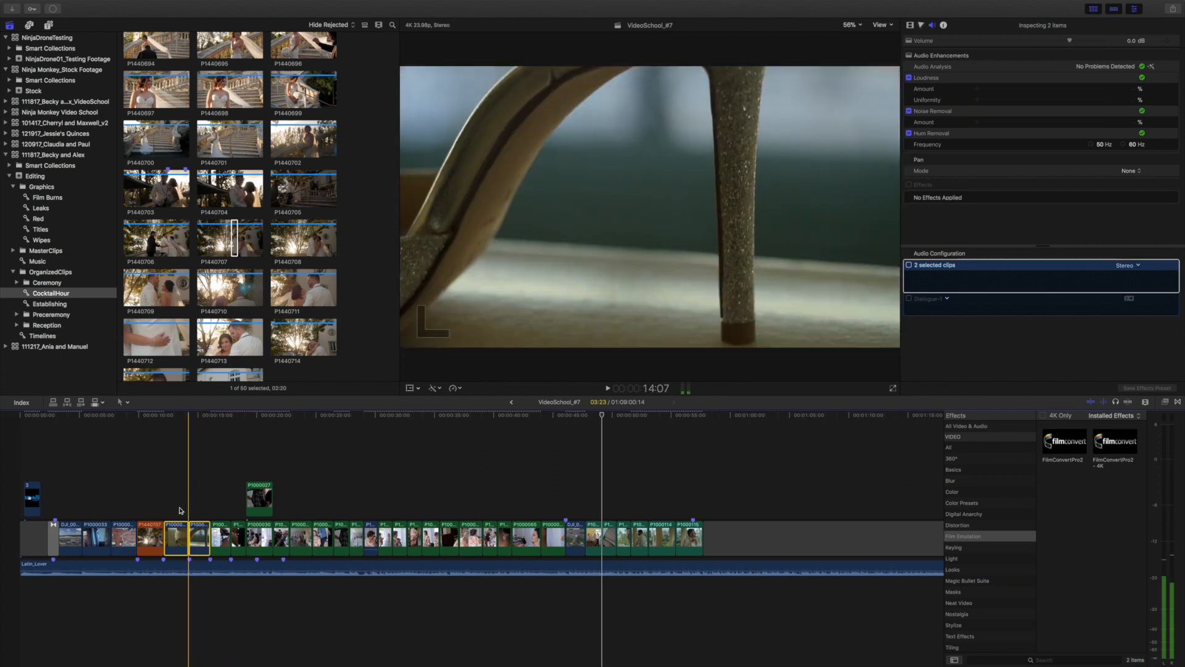
pyautogui.moveTo(133, 513); pyautogui.dragTo(82, 536)
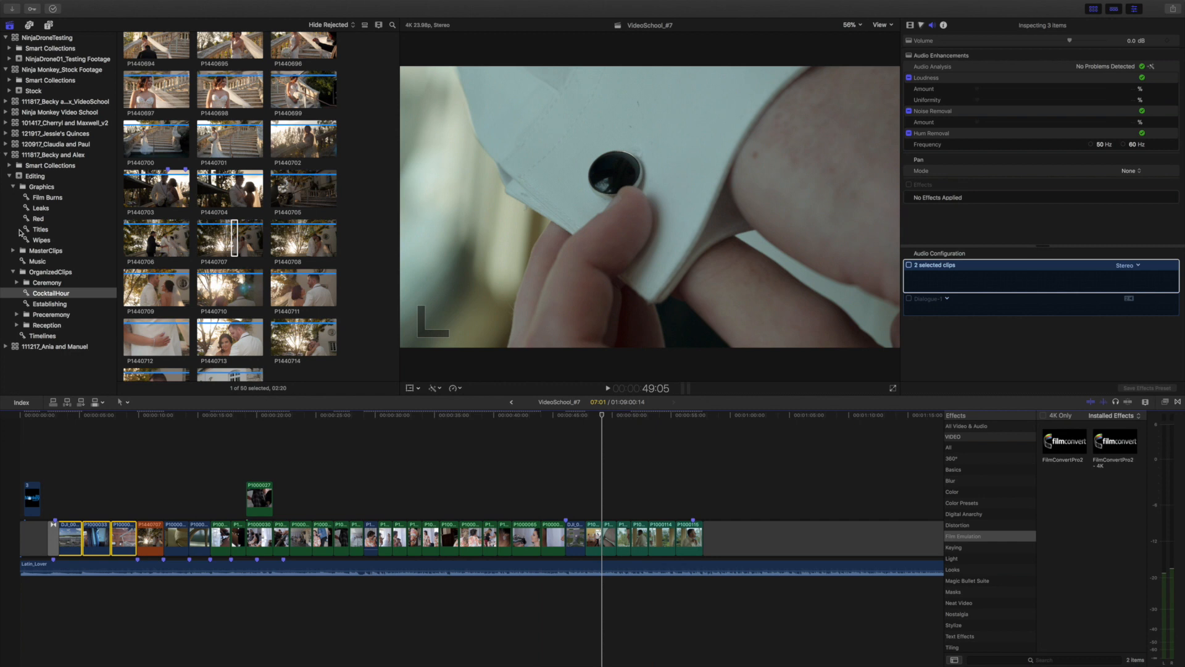
# - Show the Timelines collection as a list and open the couple's original Full Wedding Film project
pyautogui.click(46, 337)
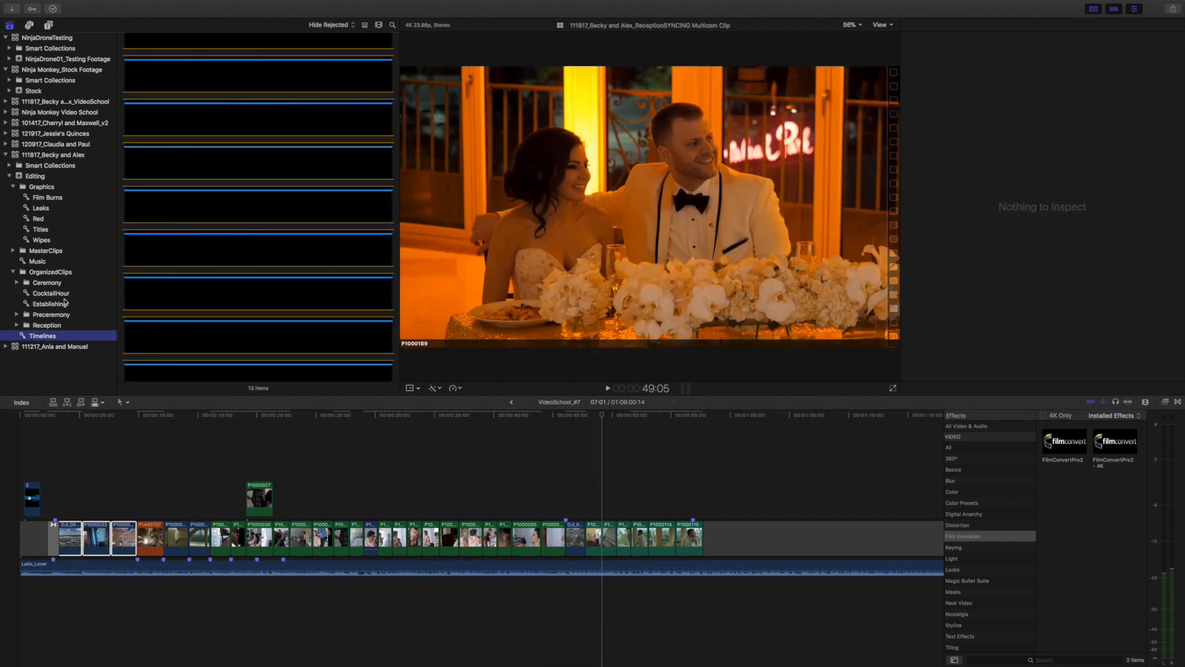
pyautogui.click(365, 26)
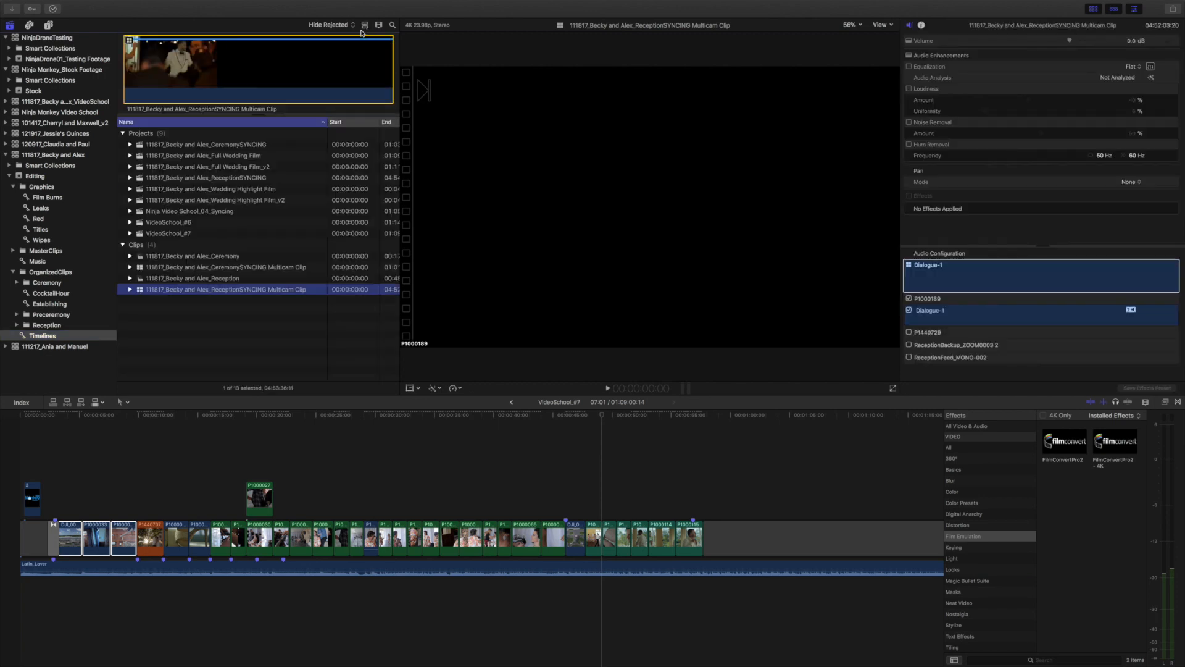
pyautogui.doubleClick(140, 158)
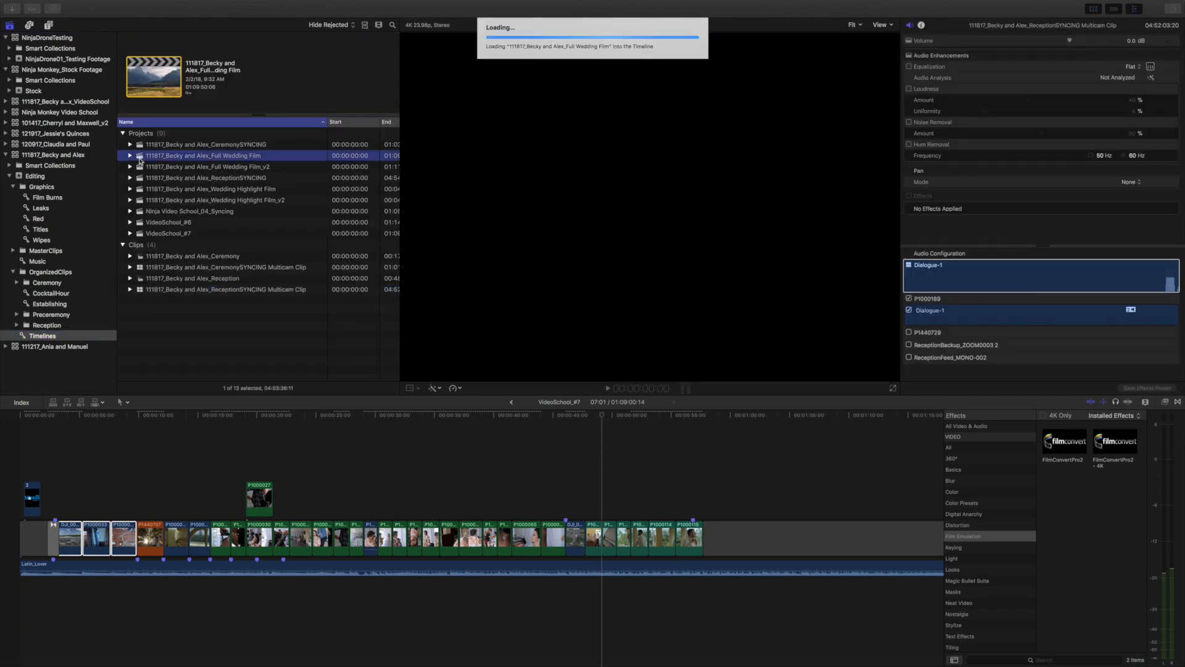
# - Examine how the clips in the opening of the Full Wedding Film timeline are color-coded by role
pyautogui.click(159, 415)
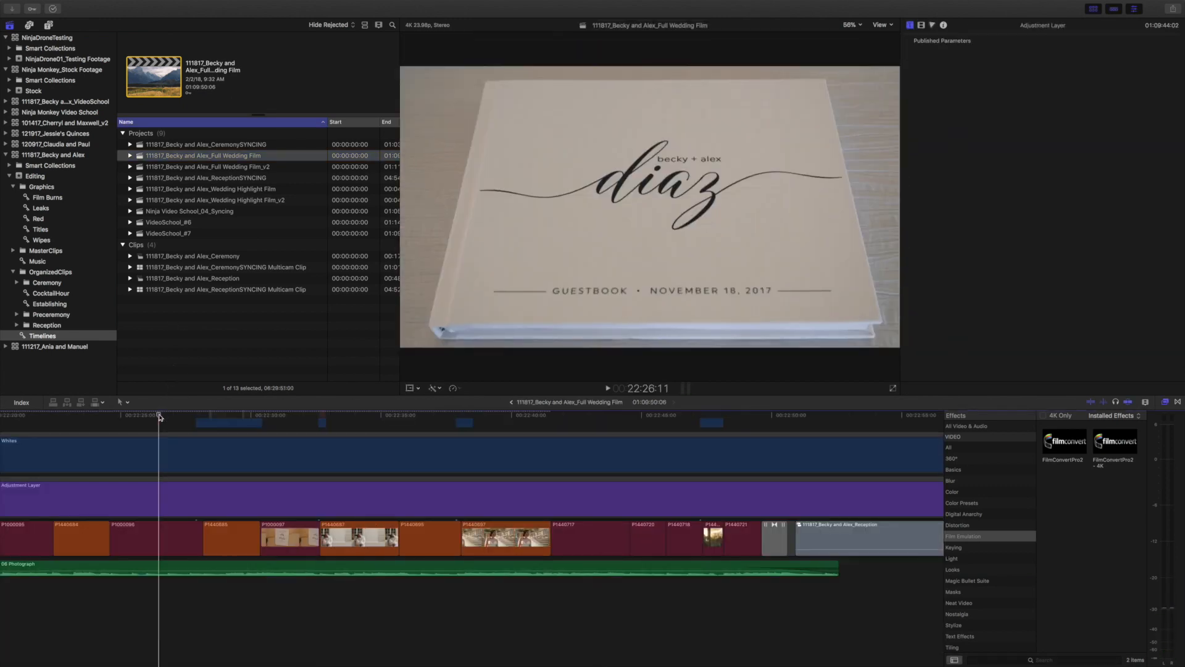
pyautogui.hotkey('shift', 'z')
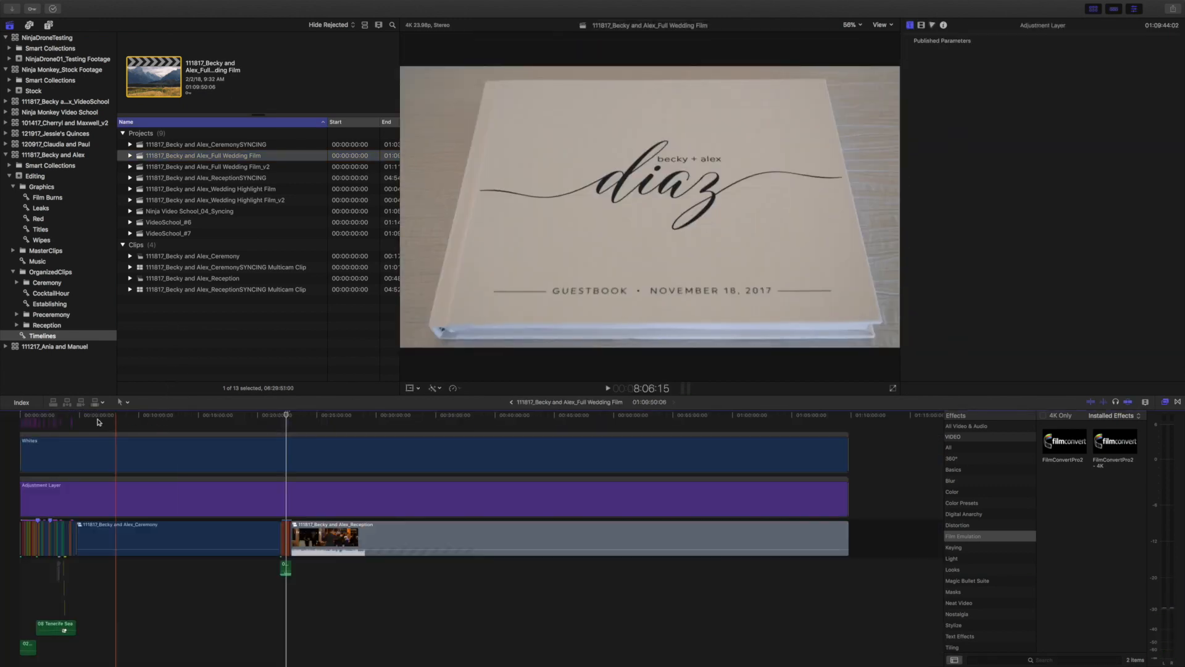
pyautogui.click(25, 417)
pyautogui.press('super+equal')
pyautogui.press('super+equal')
pyautogui.press('super+equal')
pyautogui.press('super+equal')
pyautogui.press('super+equal')
pyautogui.press('super+equal')
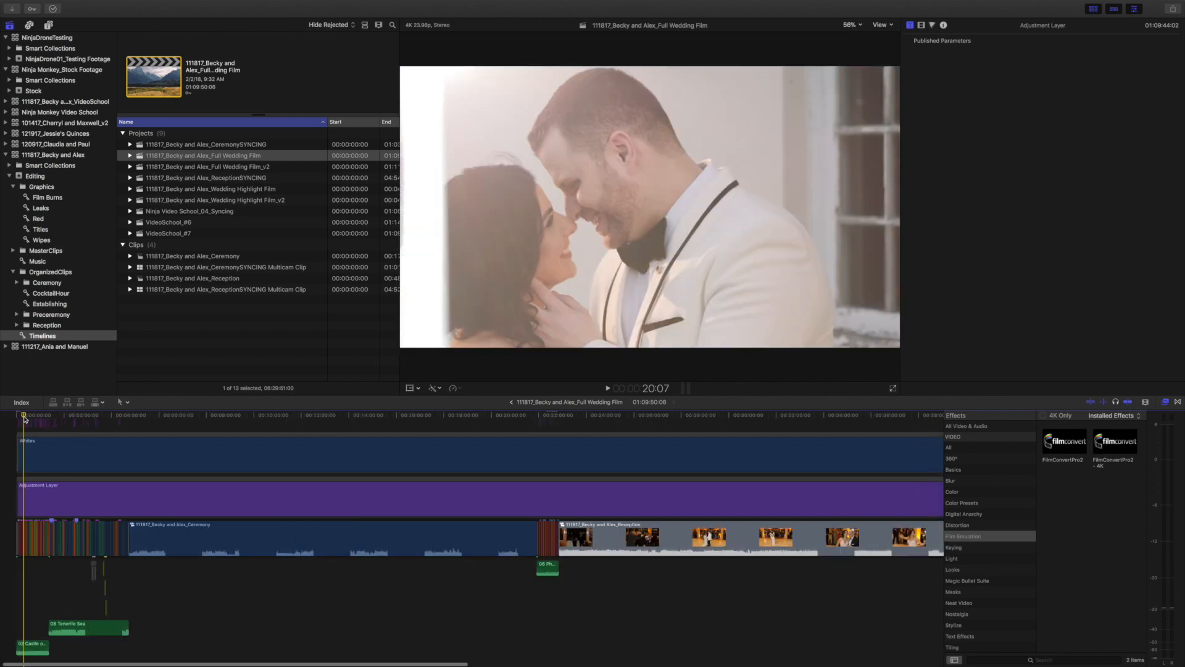
pyautogui.hscroll(-10, 24, 417)
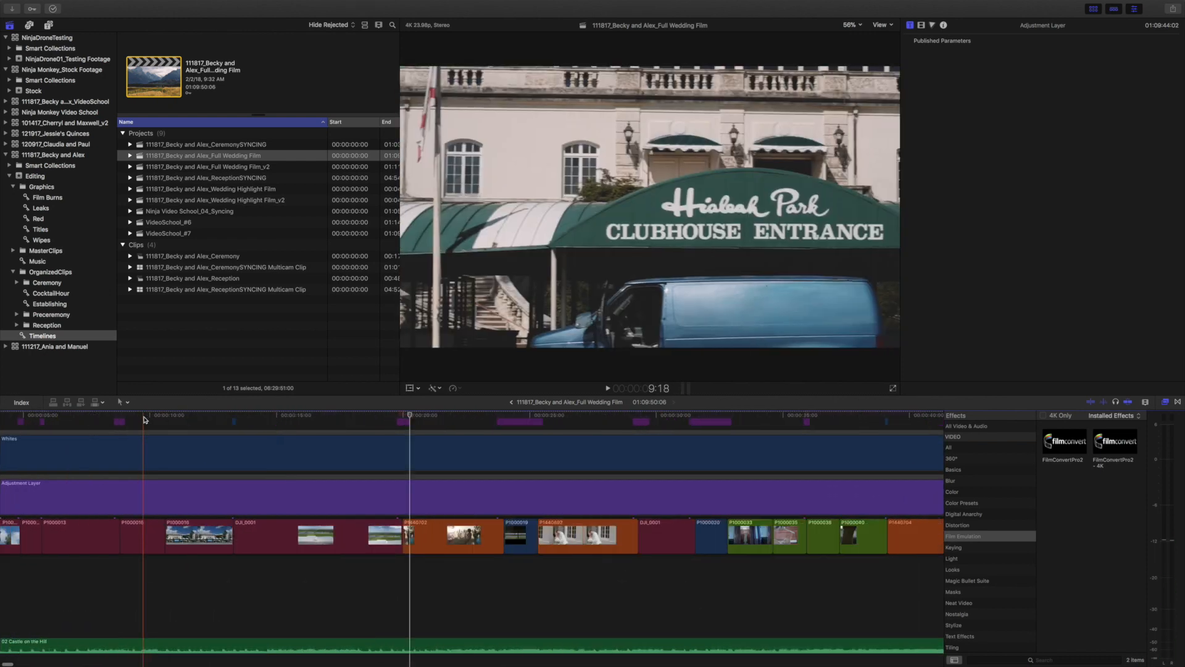
pyautogui.press('super+minus')
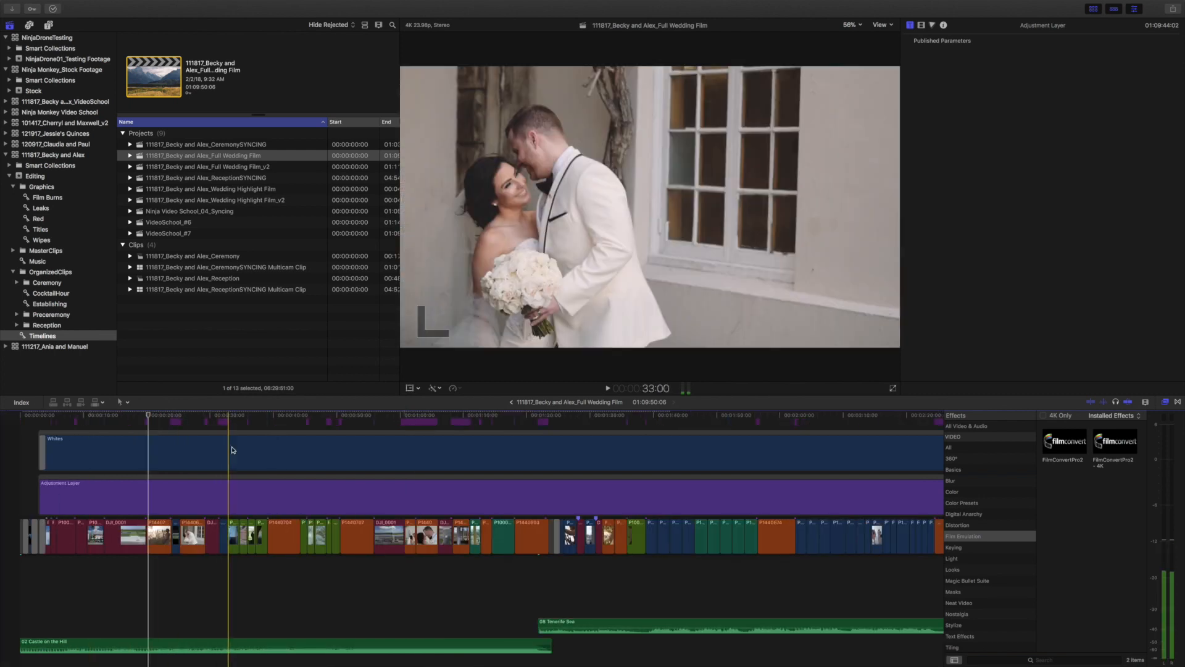
# - Examine the color-coded clips and the film burns and light leaks connected above them across the Full Wedding Film's first few minutes
pyautogui.press('super+minus')
pyautogui.press('super+minus')
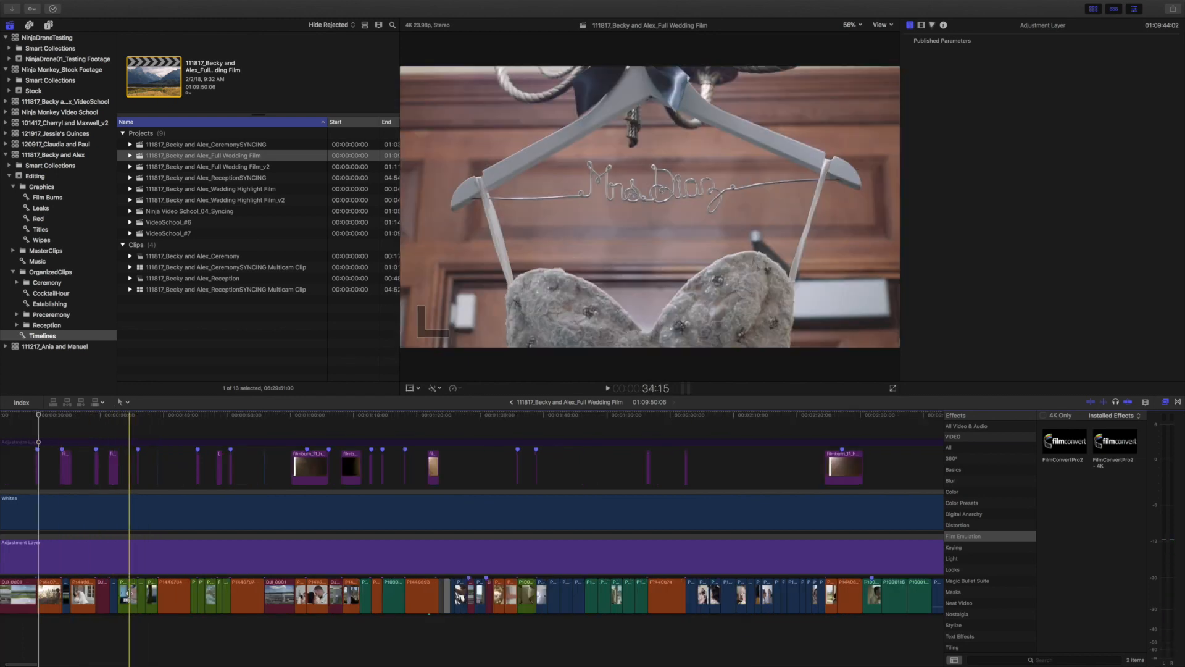
pyautogui.press('super+equal')
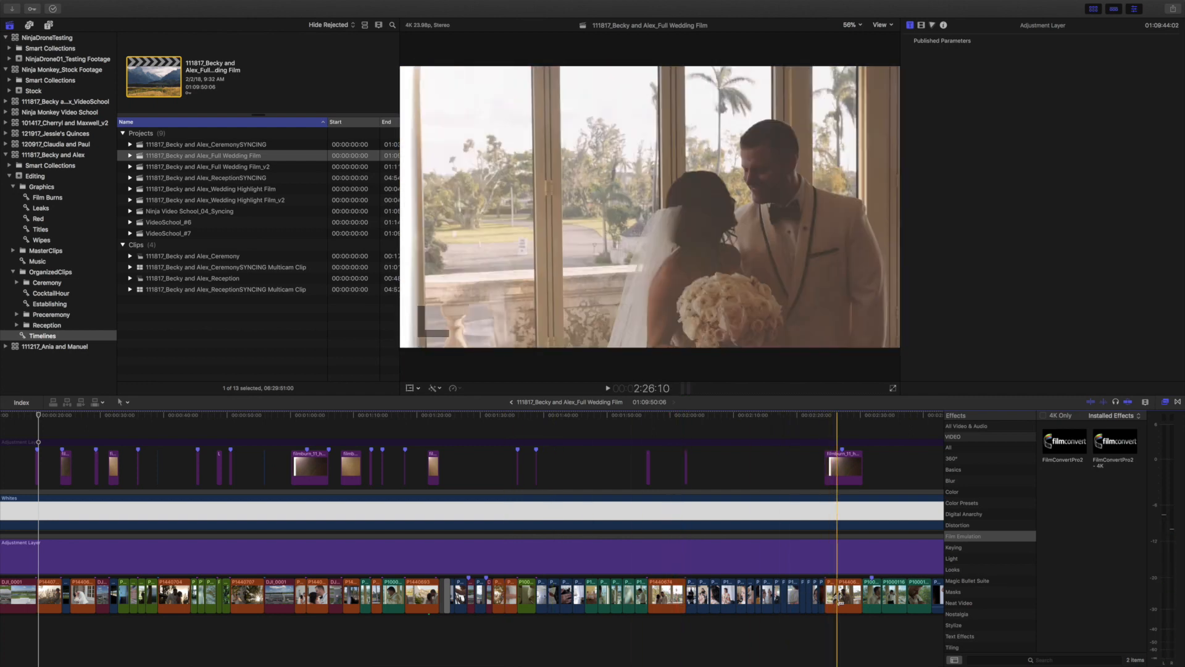
pyautogui.hscroll(-4, 839, 599)
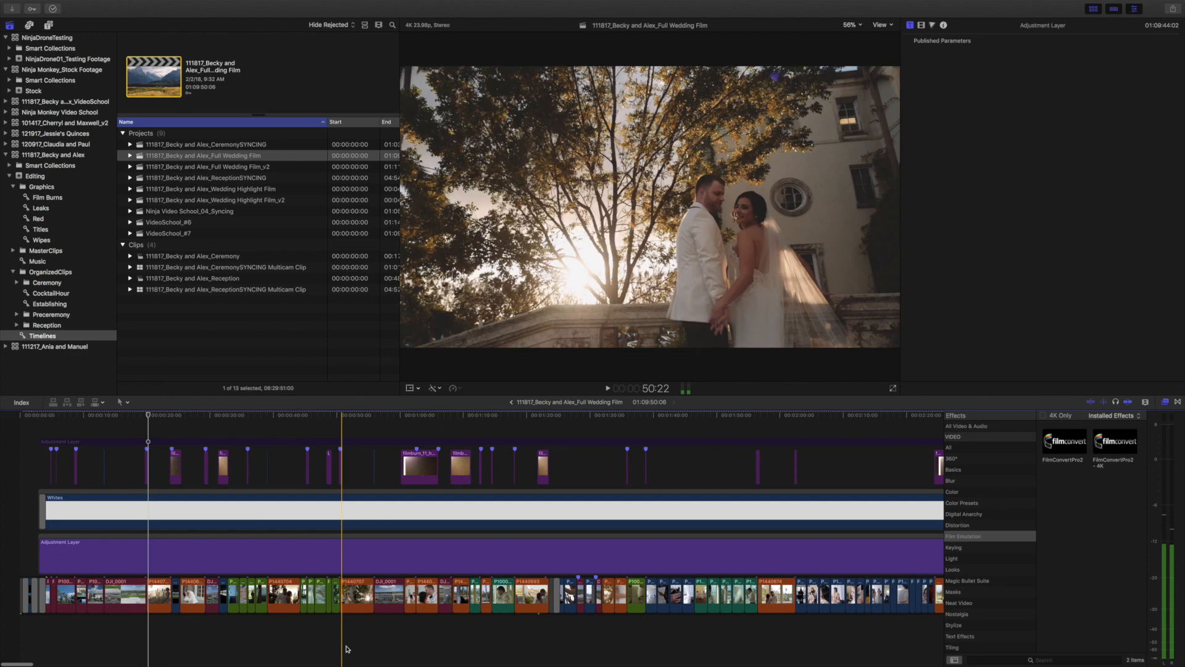
pyautogui.hscroll(8, 347, 649)
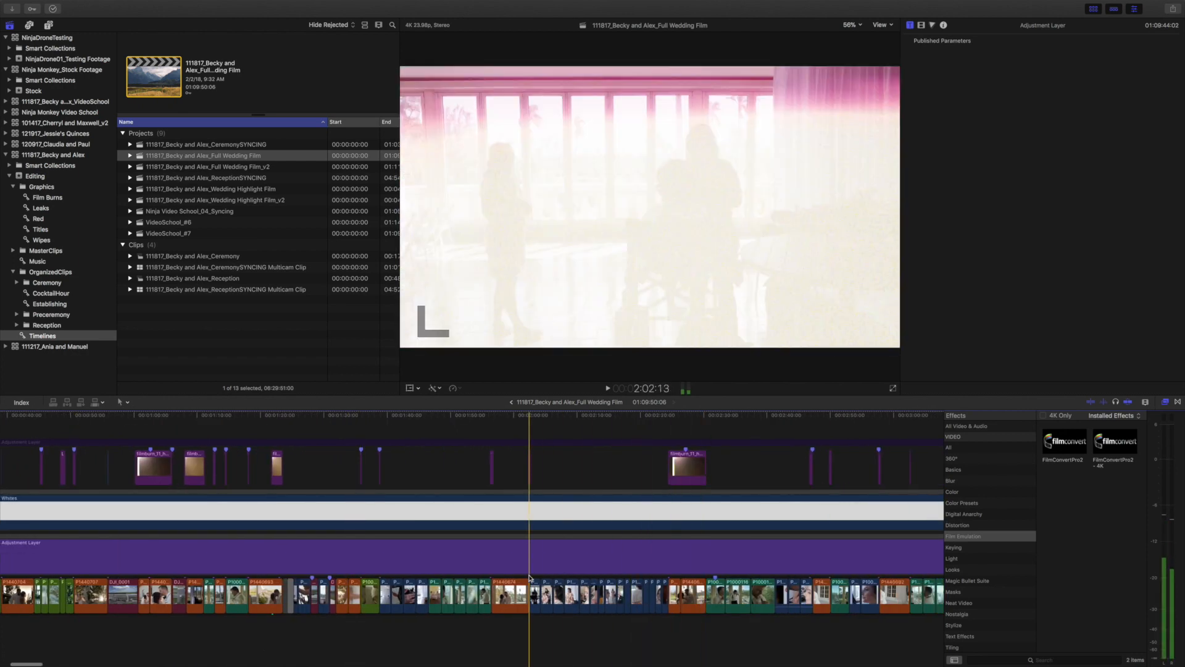
pyautogui.hscroll(-5, 295, 581)
pyautogui.hscroll(-2, 126, 582)
pyautogui.hscroll(-1, 126, 581)
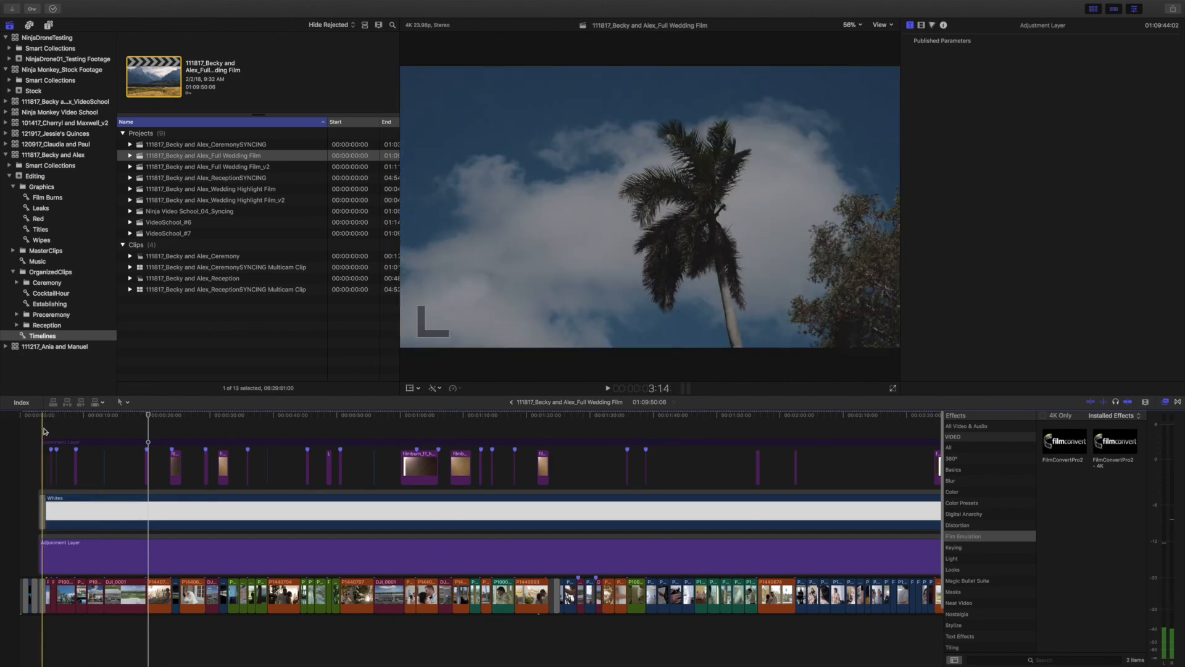
# - Inspect the light leaks over the Full Wedding Film's opening clips, check the VideoSchool_#7 timeline for comparison, and return to the Full Wedding Film
pyautogui.press('super+equal')
pyautogui.press('super+equal')
pyautogui.press('super+equal')
pyautogui.press('super+equal')
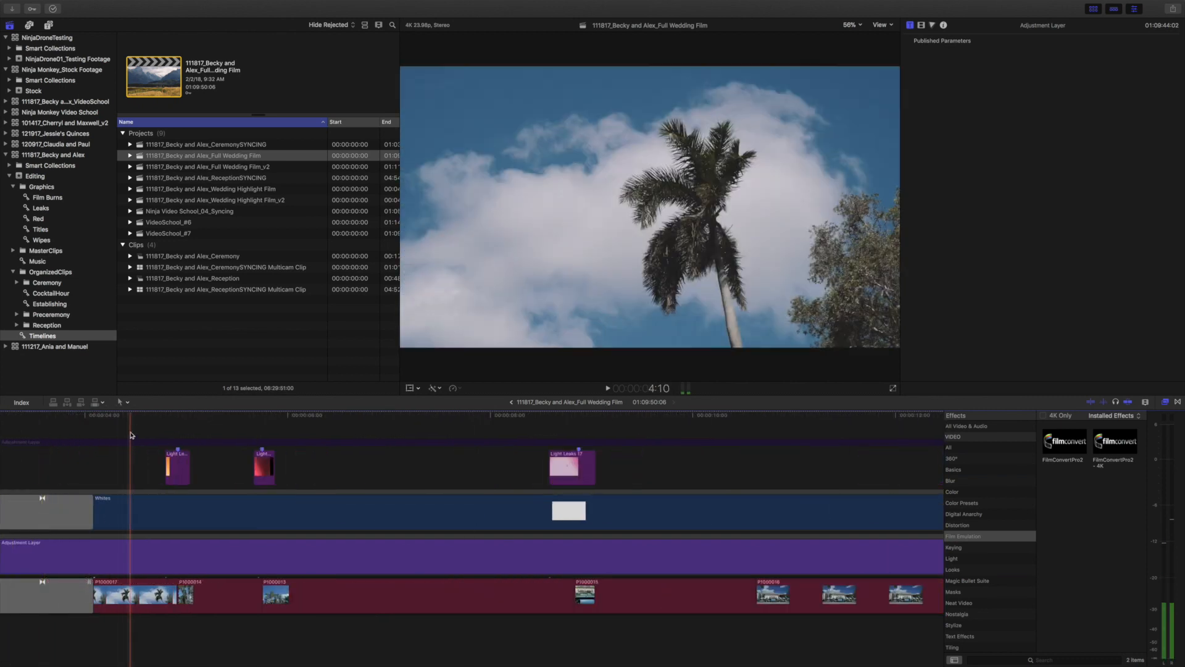
pyautogui.press('super+minus')
pyautogui.press('super+minus')
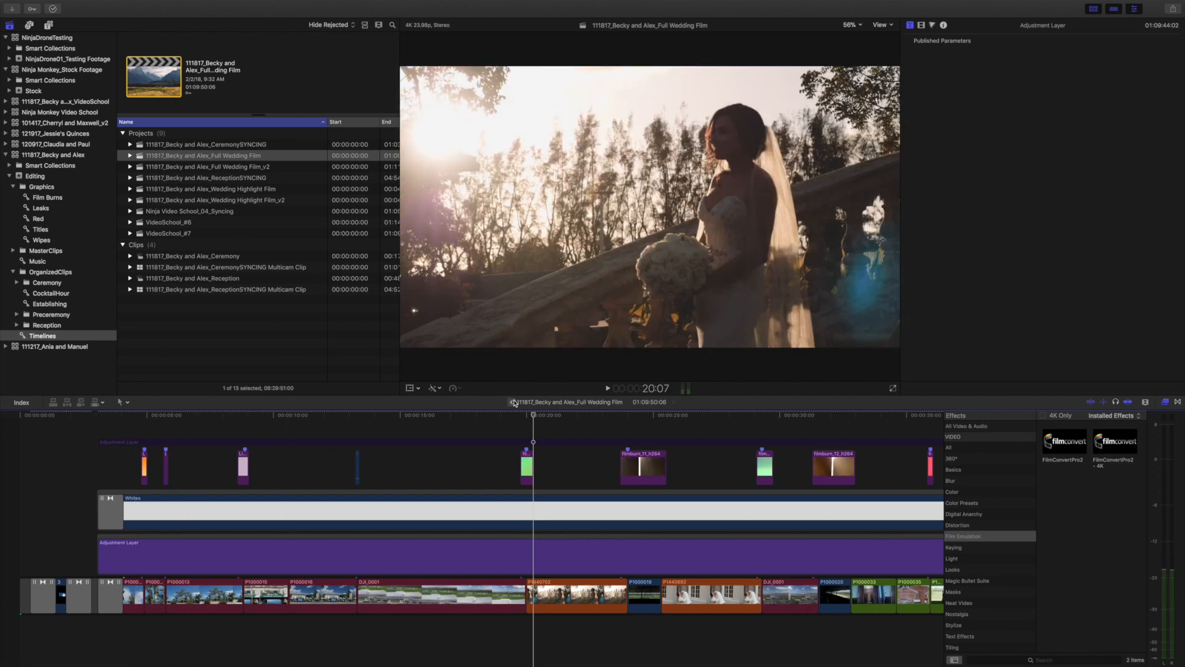
pyautogui.click(512, 401)
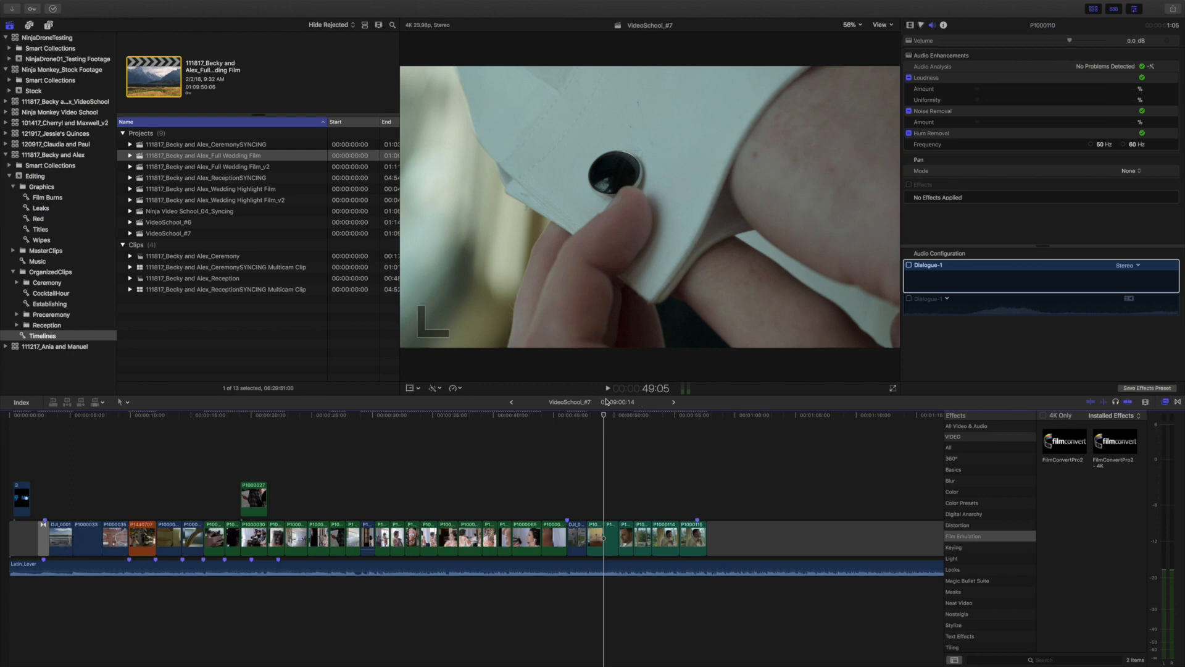
pyautogui.click(673, 403)
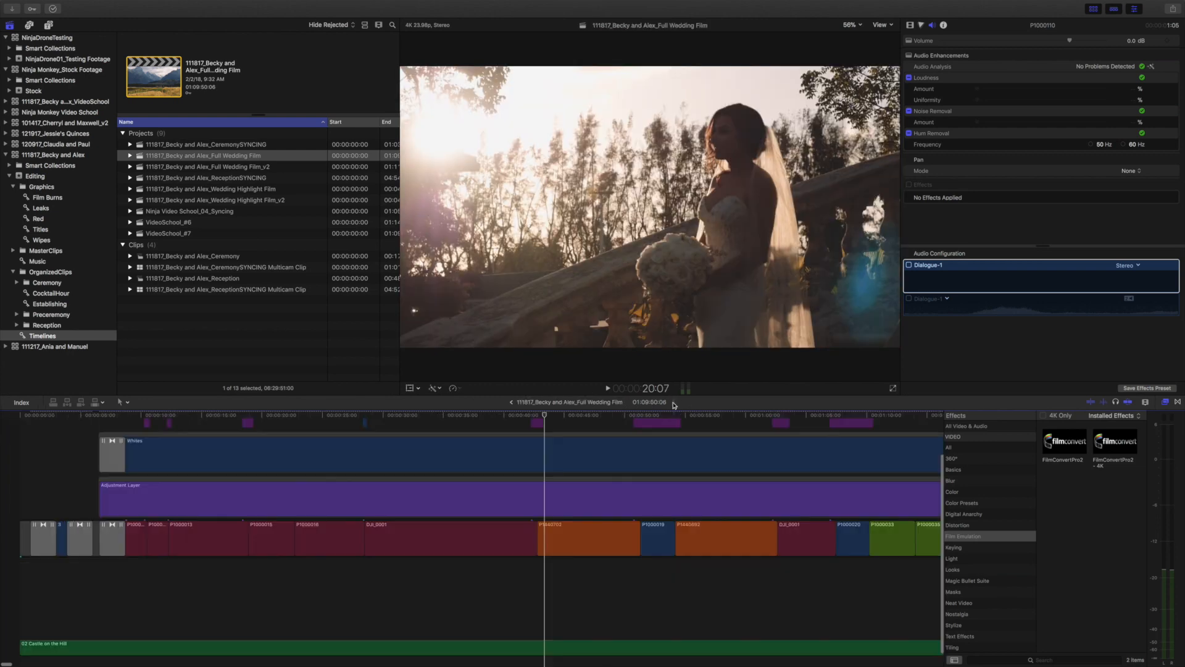
# - Compare the VideoSchool_#7, VideoSchool_#6 and Full Wedding Film timelines by stepping through the timeline history, finishing on the Full Wedding Film
pyautogui.click(512, 403)
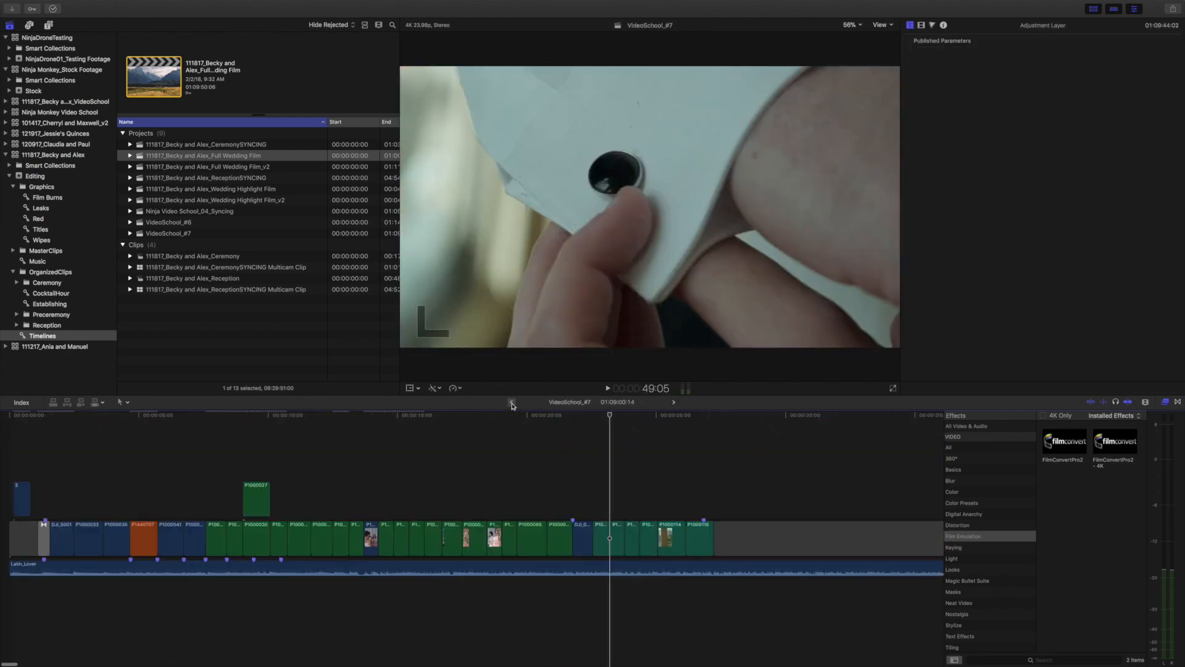
pyautogui.moveTo(115, 4)
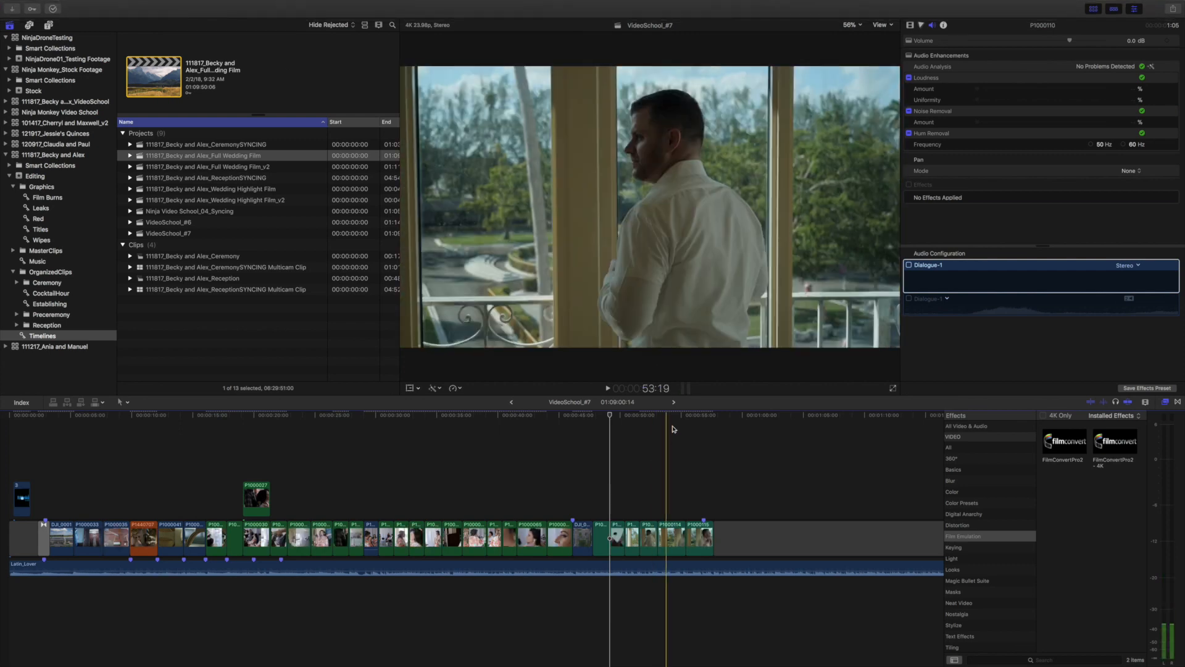
pyautogui.click(675, 403)
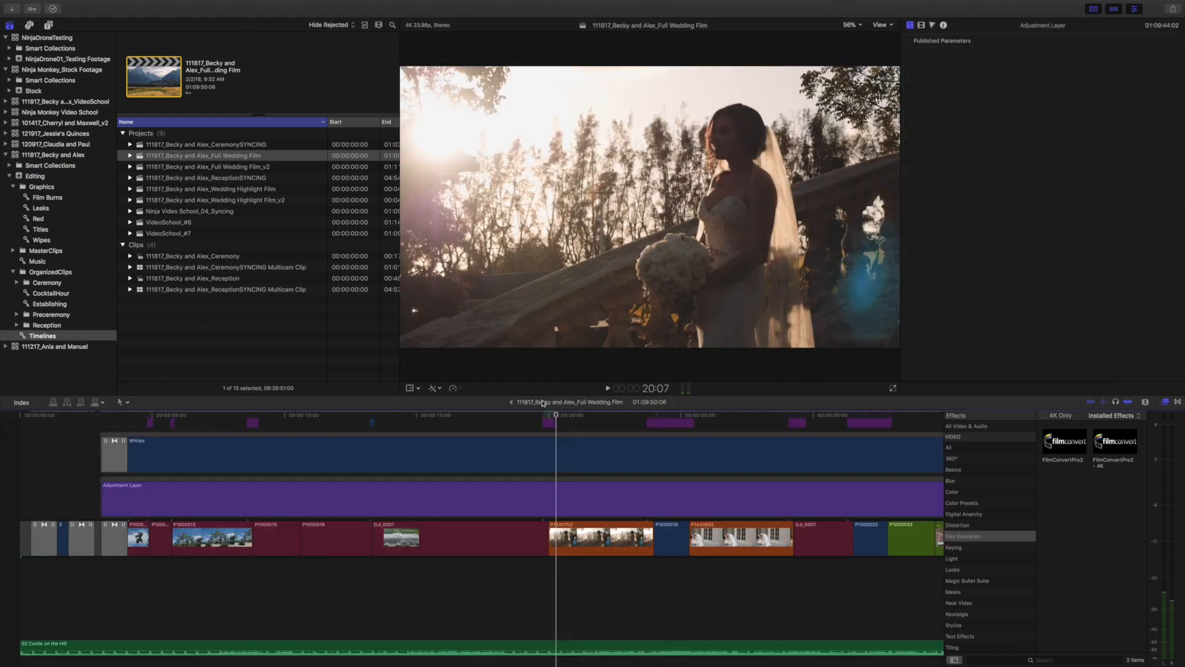
pyautogui.click(510, 403)
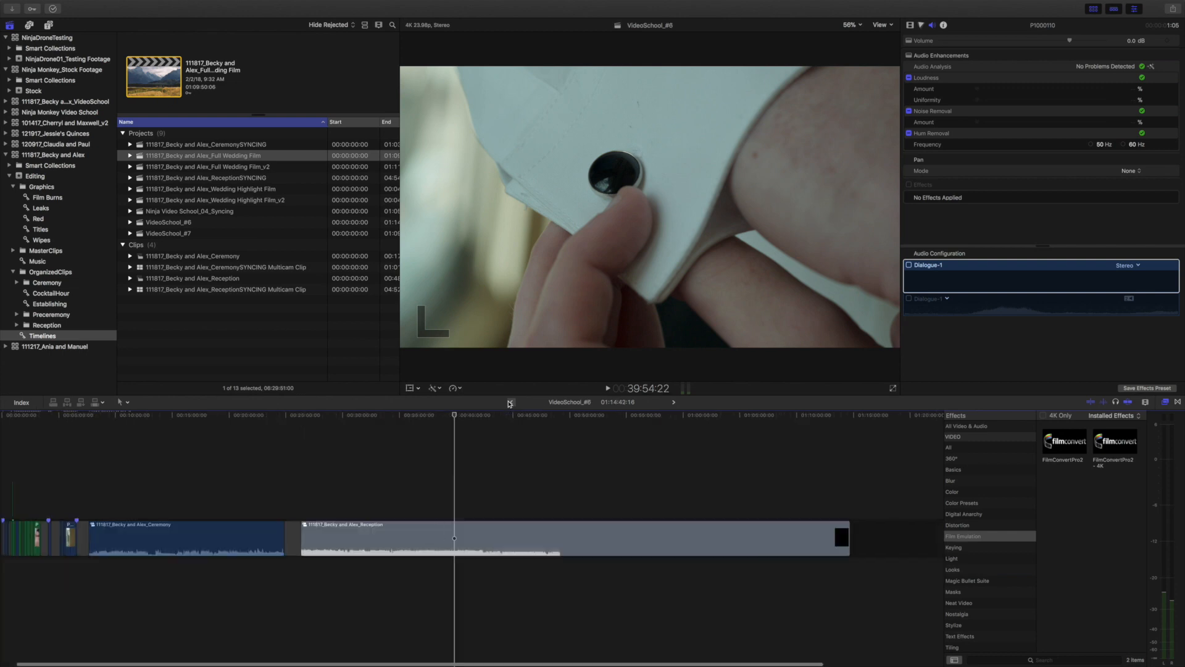
pyautogui.click(510, 403)
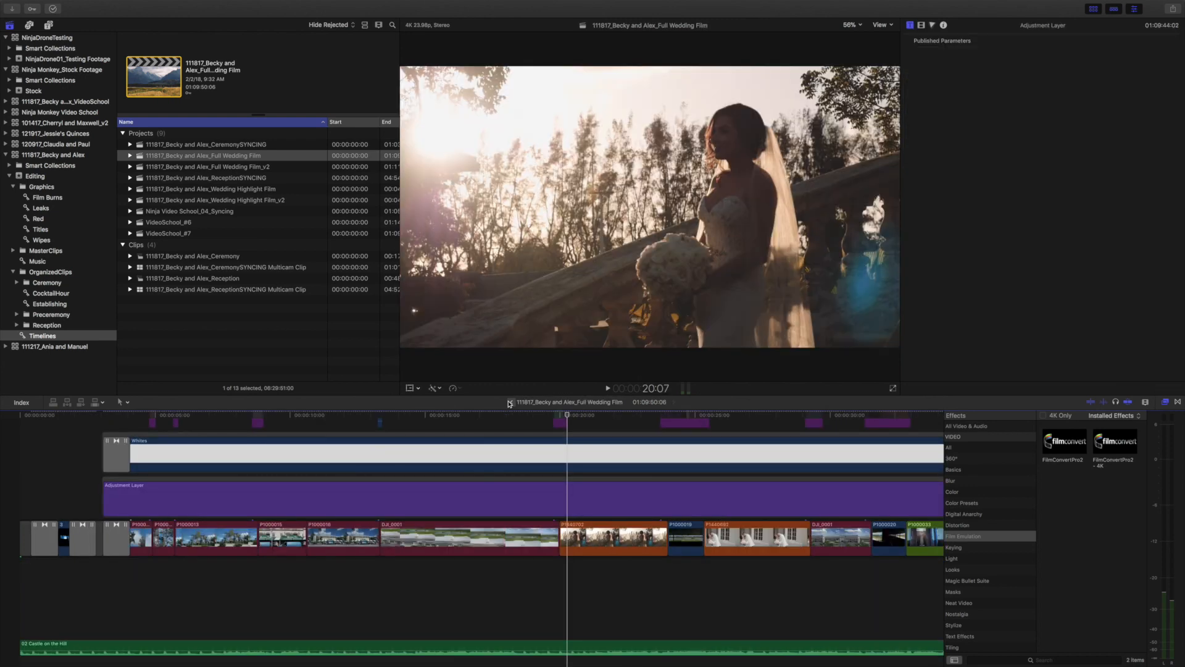
pyautogui.click(509, 402)
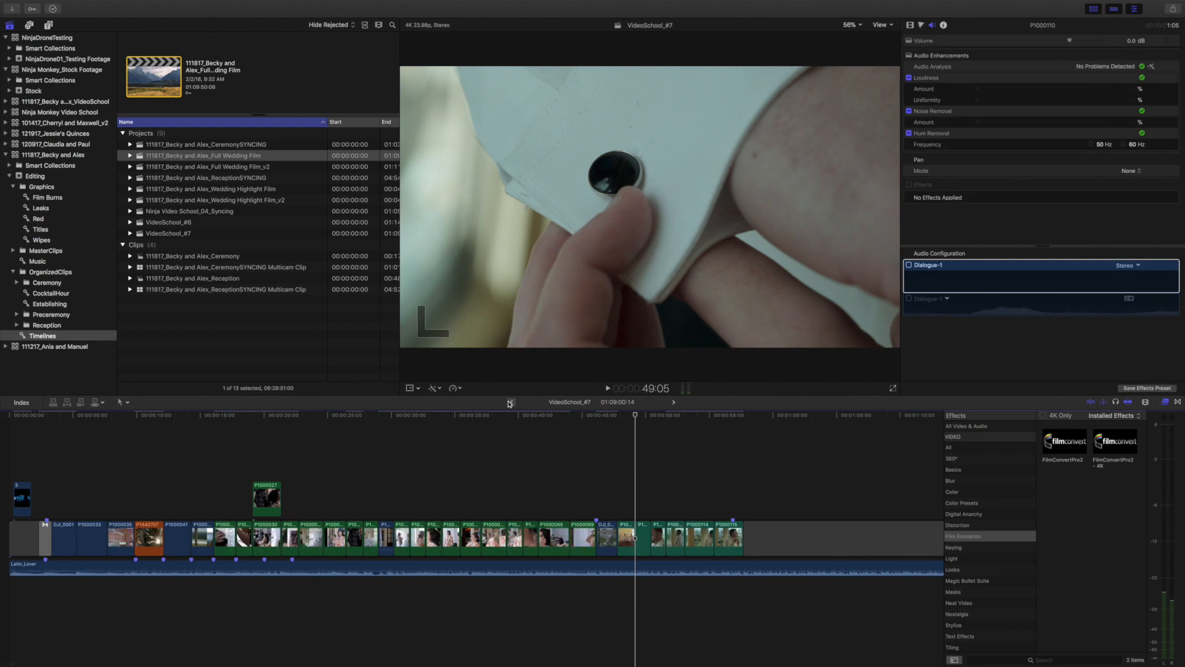
pyautogui.click(509, 403)
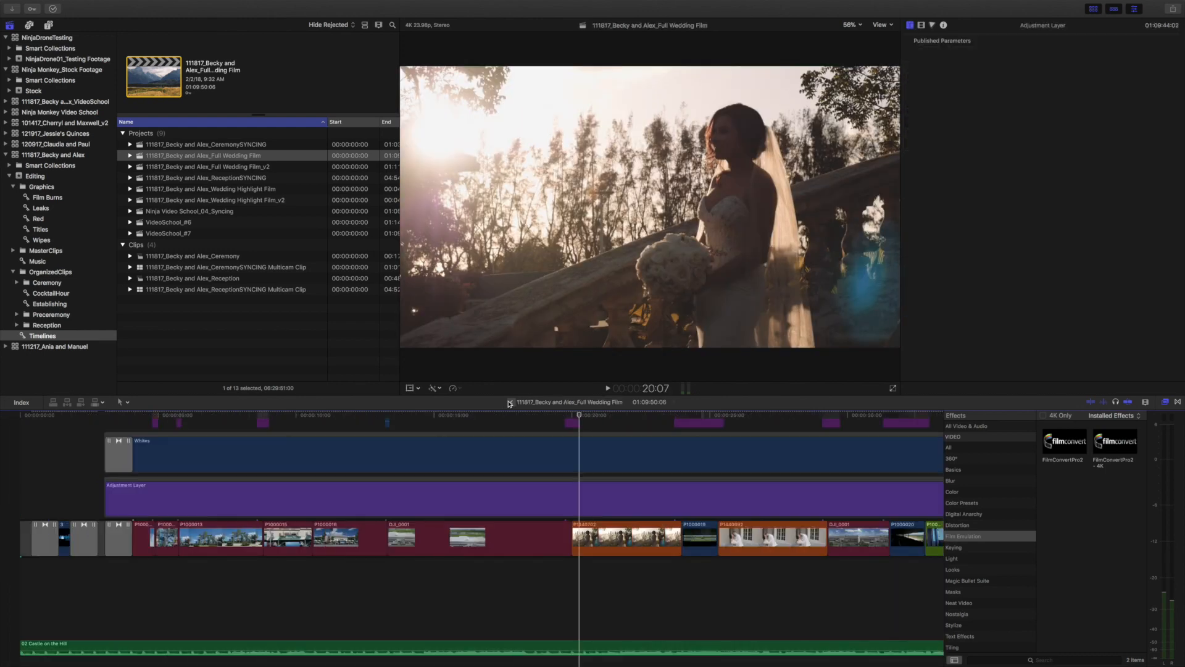
pyautogui.click(509, 402)
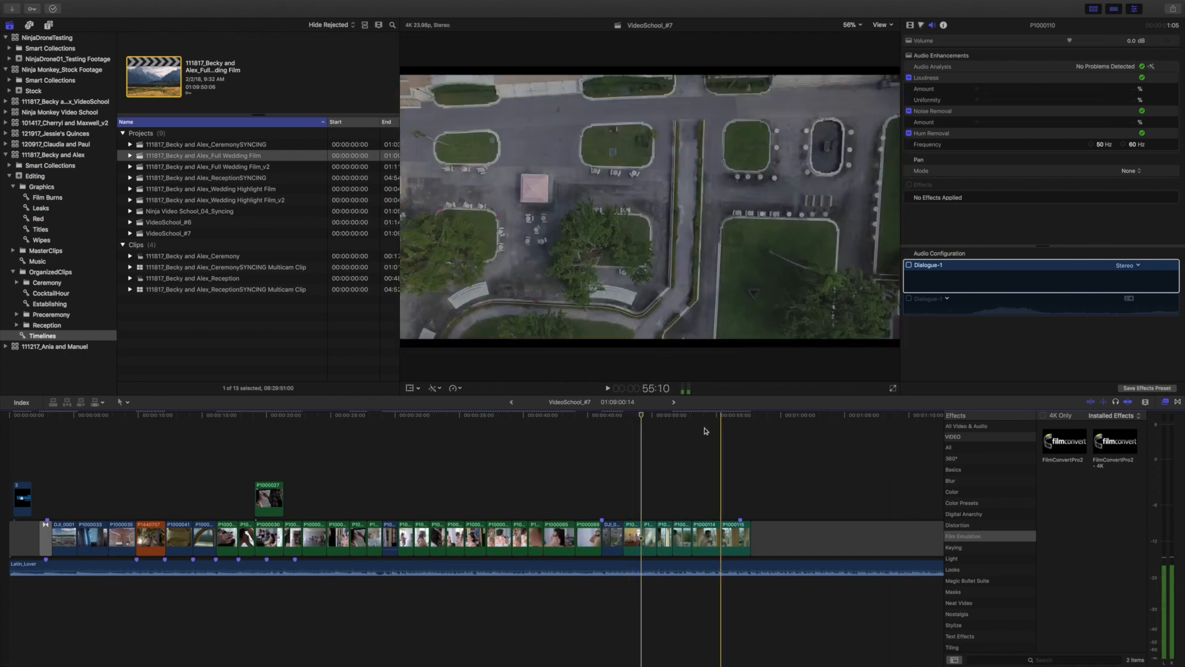
pyautogui.click(673, 402)
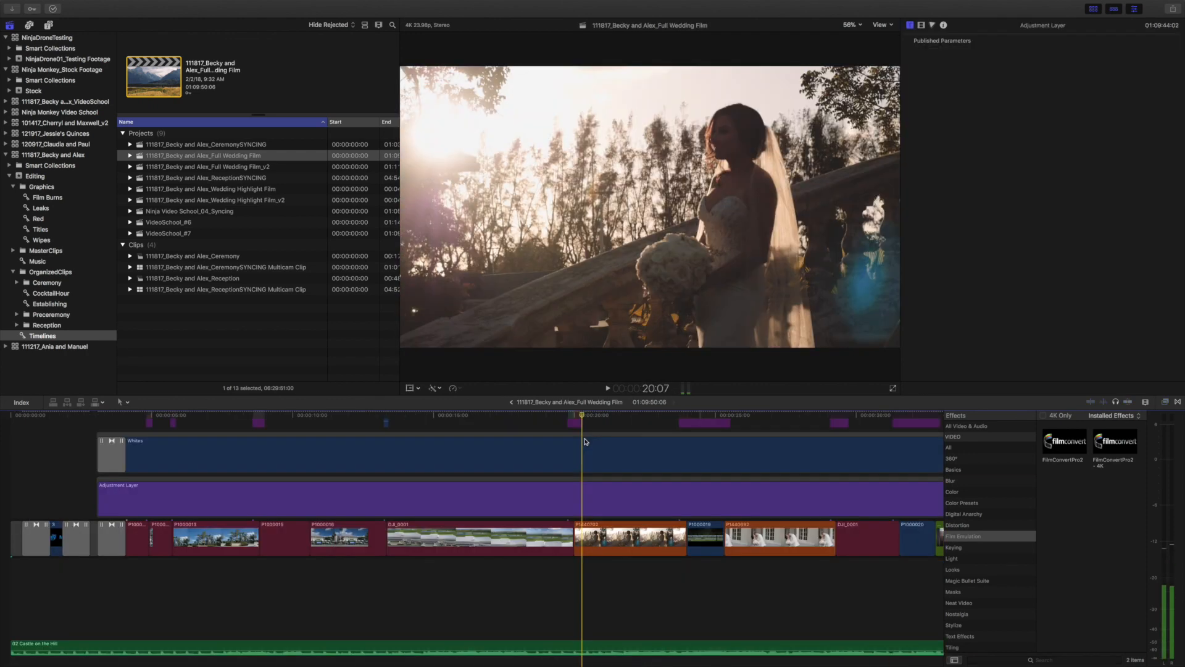
# - Play the bridesmaids' section of the Full Wedding Film from about 3:11, where faded audio clips sit below the main storyline
pyautogui.press('super+minus')
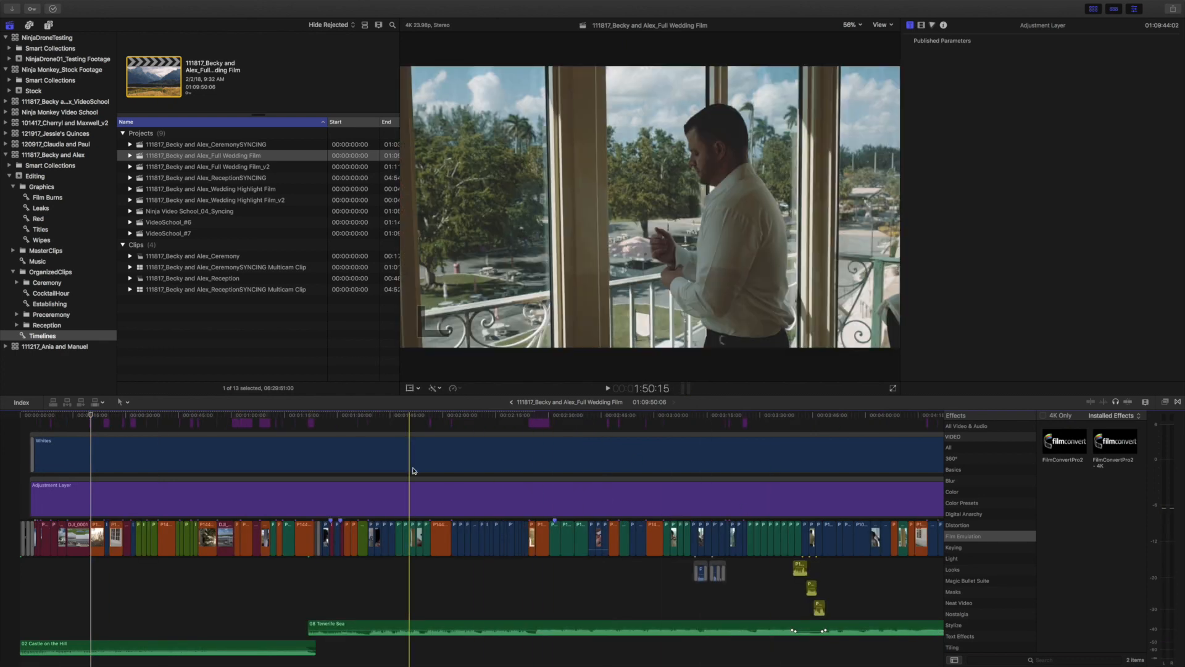
pyautogui.press('super+equal')
pyautogui.press('super+equal')
pyautogui.press('super+equal')
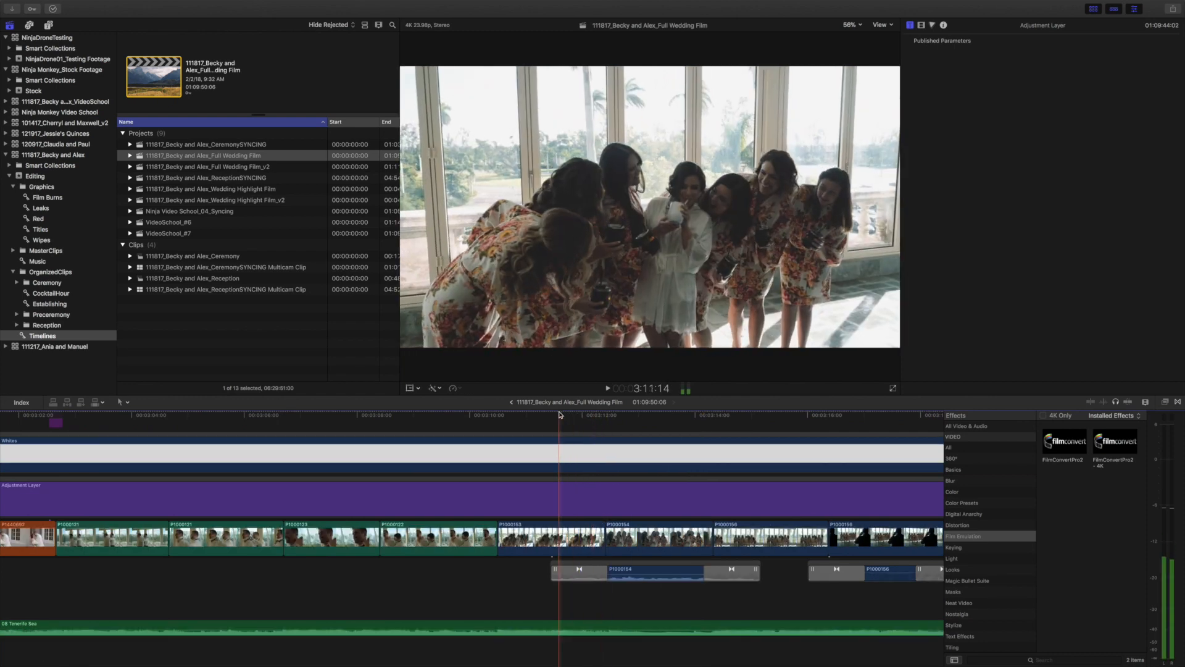
pyautogui.press('space')
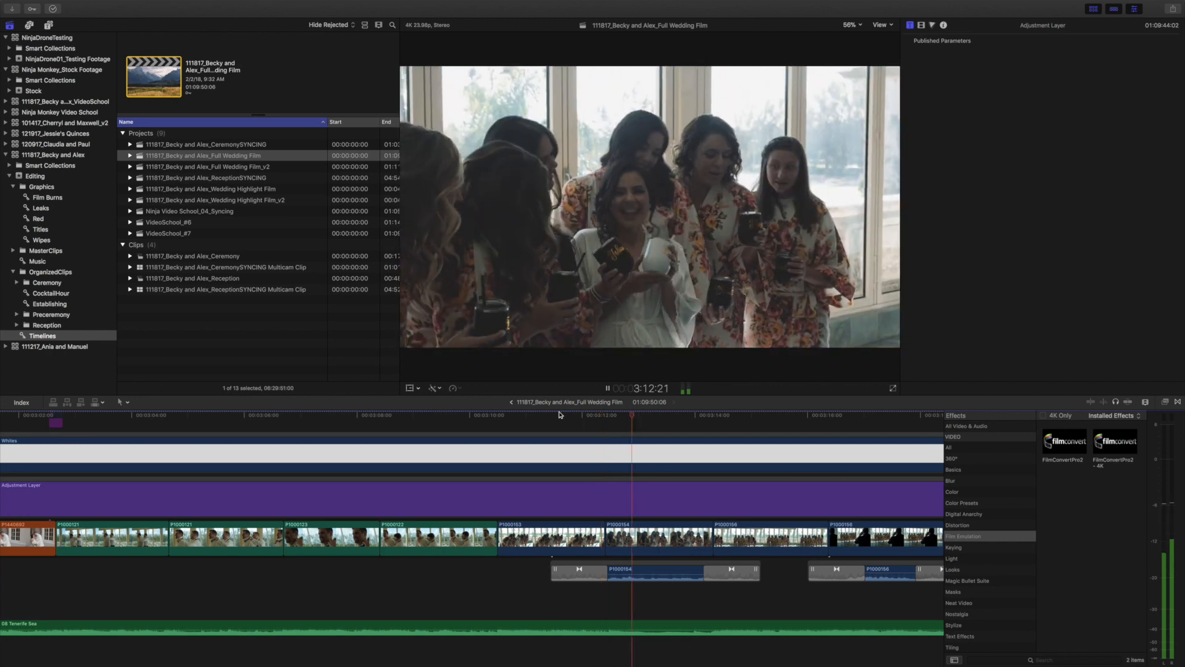
pyautogui.press('space')
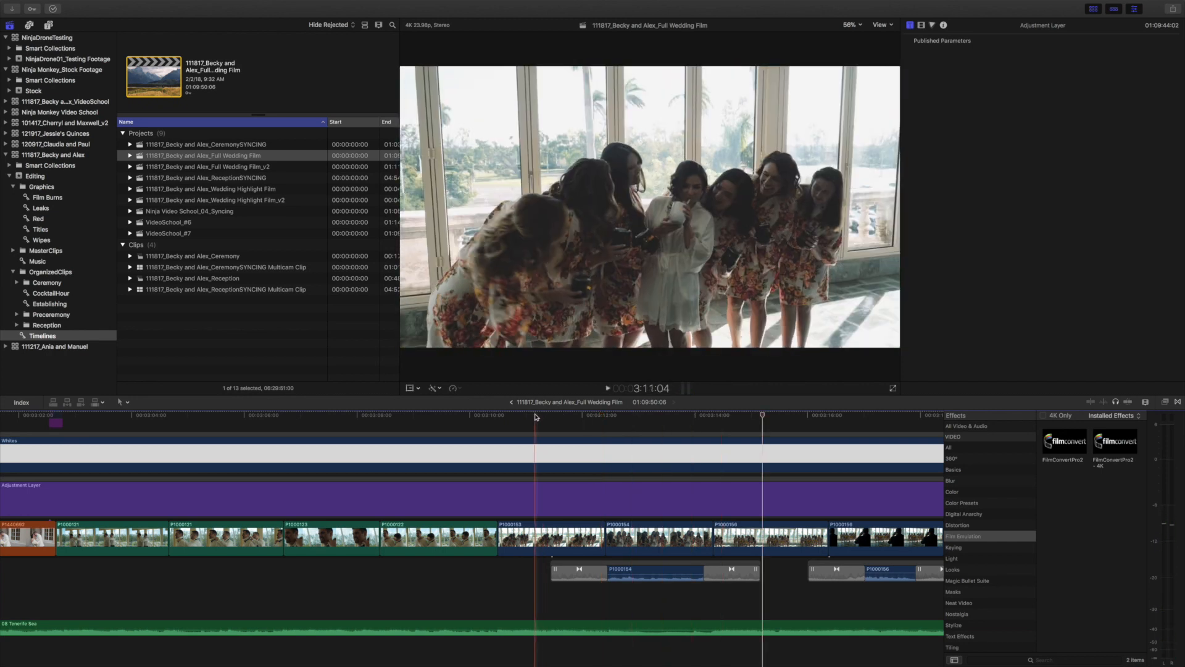
pyautogui.press('space')
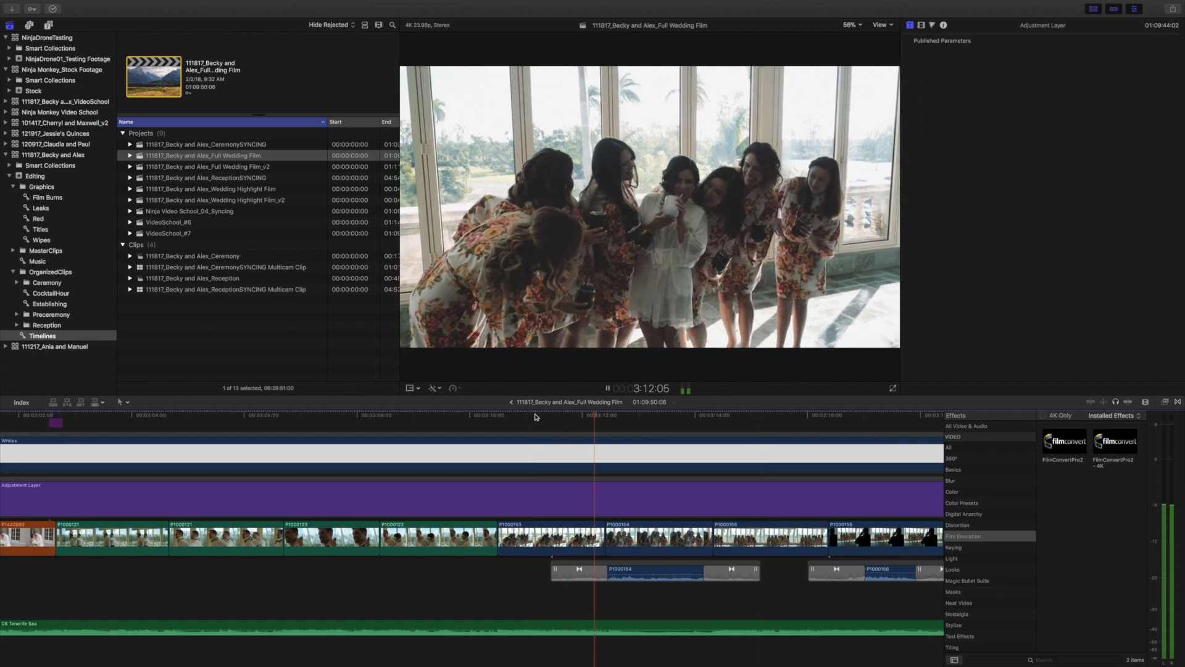
pyautogui.press('space')
pyautogui.hscroll(5, 537, 469)
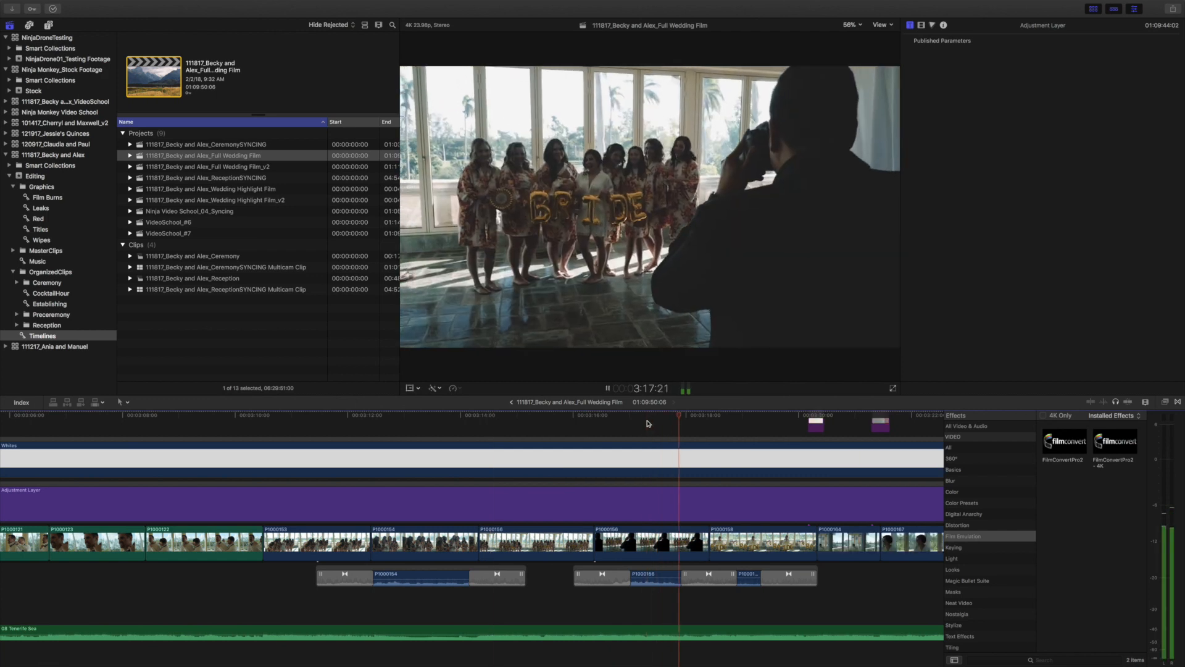
pyautogui.hscroll(8, 648, 423)
pyautogui.hscroll(-8, 295, 500)
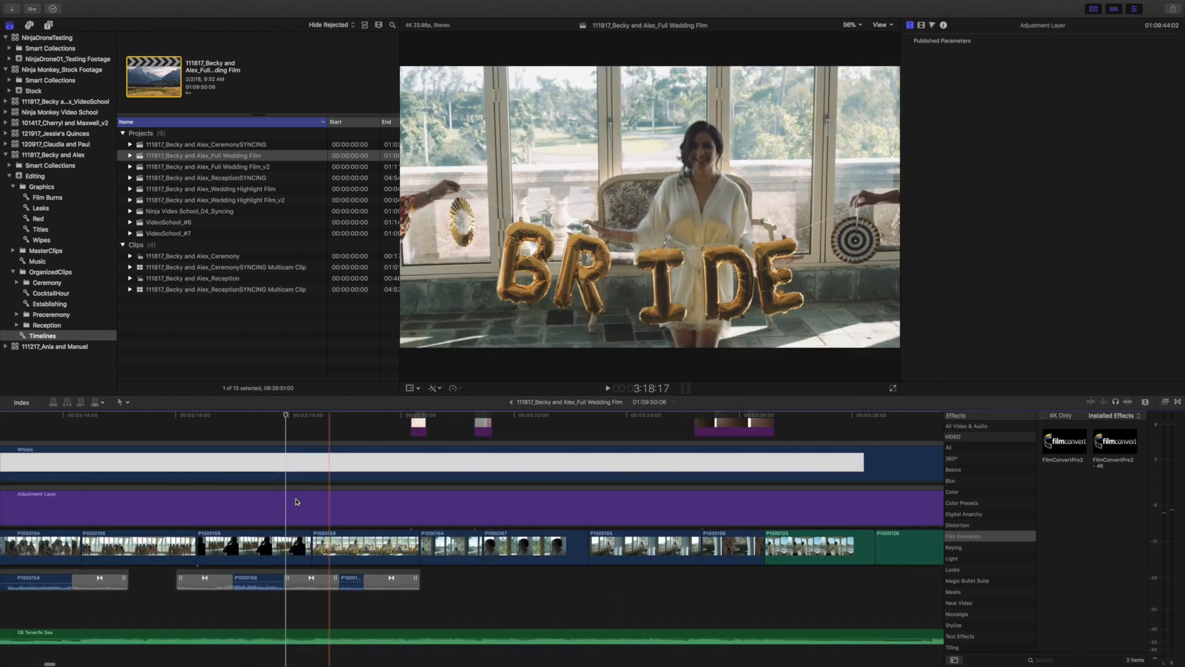
# - Play the groomsmen's getting-ready section from about 3:39, where three yellow audio clips overlap beneath the video and the music dips
pyautogui.press('super+minus')
pyautogui.press('super+minus')
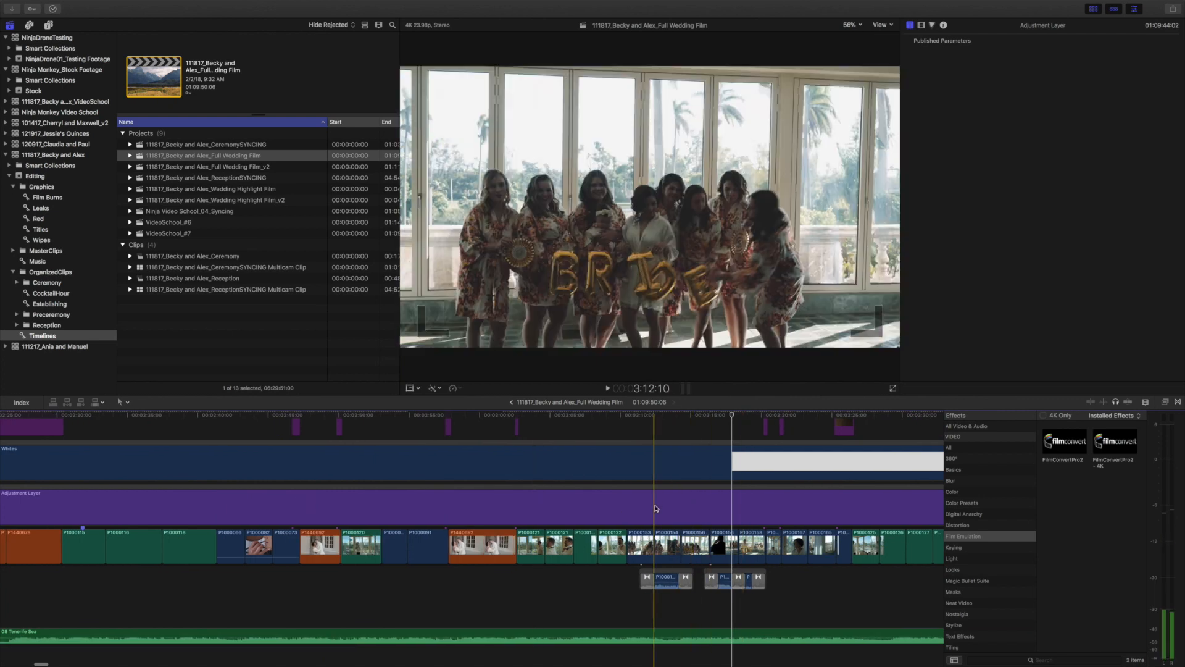
pyautogui.press('super+equal')
pyautogui.press('super+equal')
pyautogui.press('super+minus')
pyautogui.press('super+minus')
pyautogui.press('super+minus')
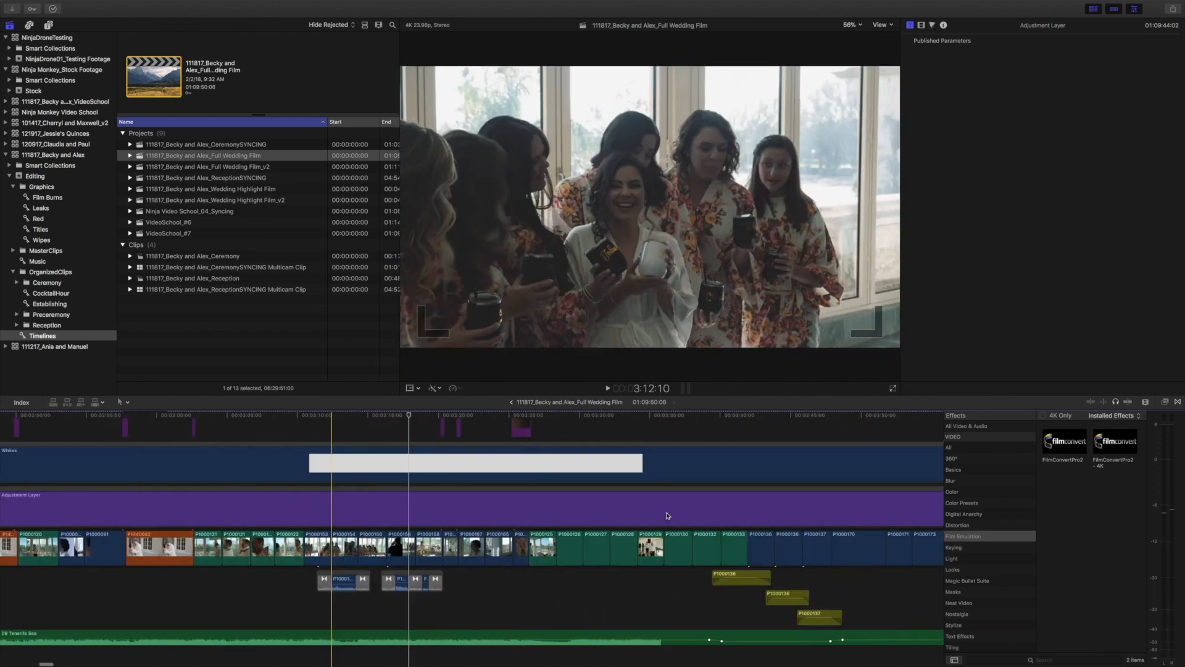
pyautogui.hscroll(-2, 451, 499)
pyautogui.press('super+equal')
pyautogui.press('super+equal')
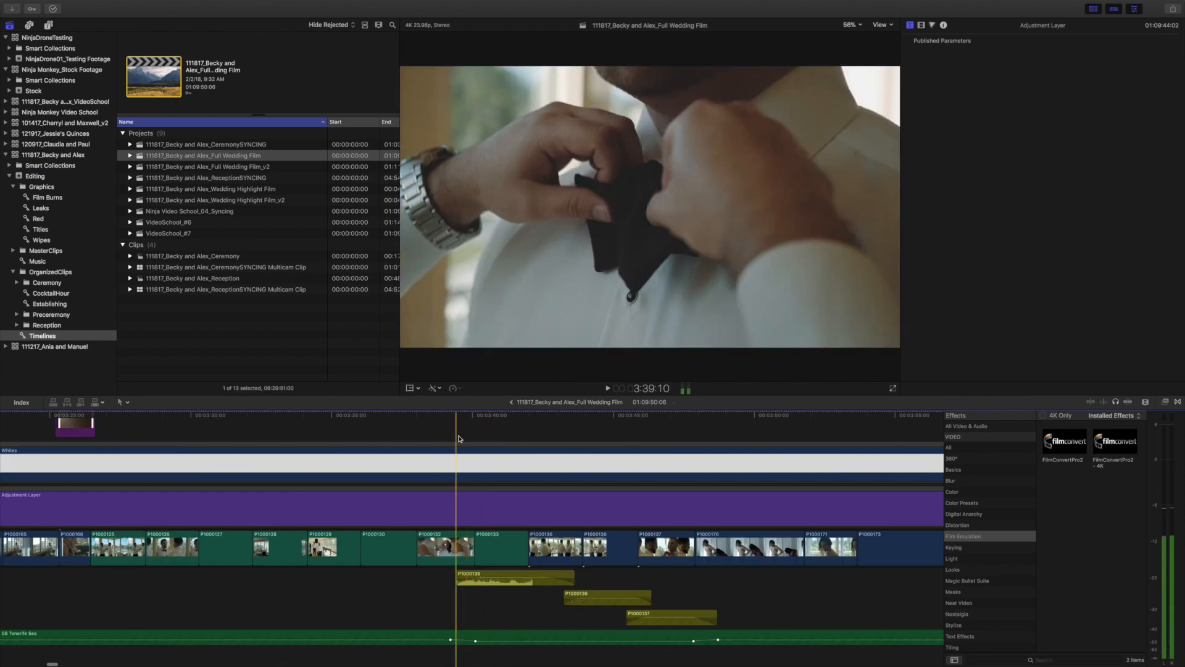
pyautogui.press('space')
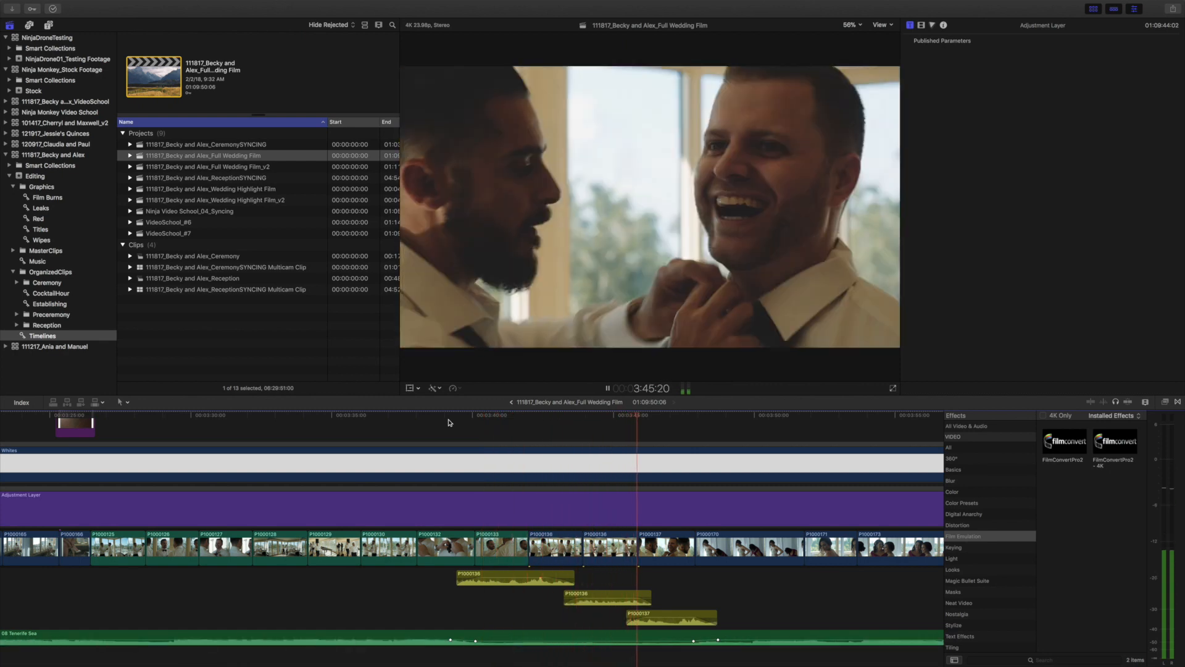
pyautogui.press('space')
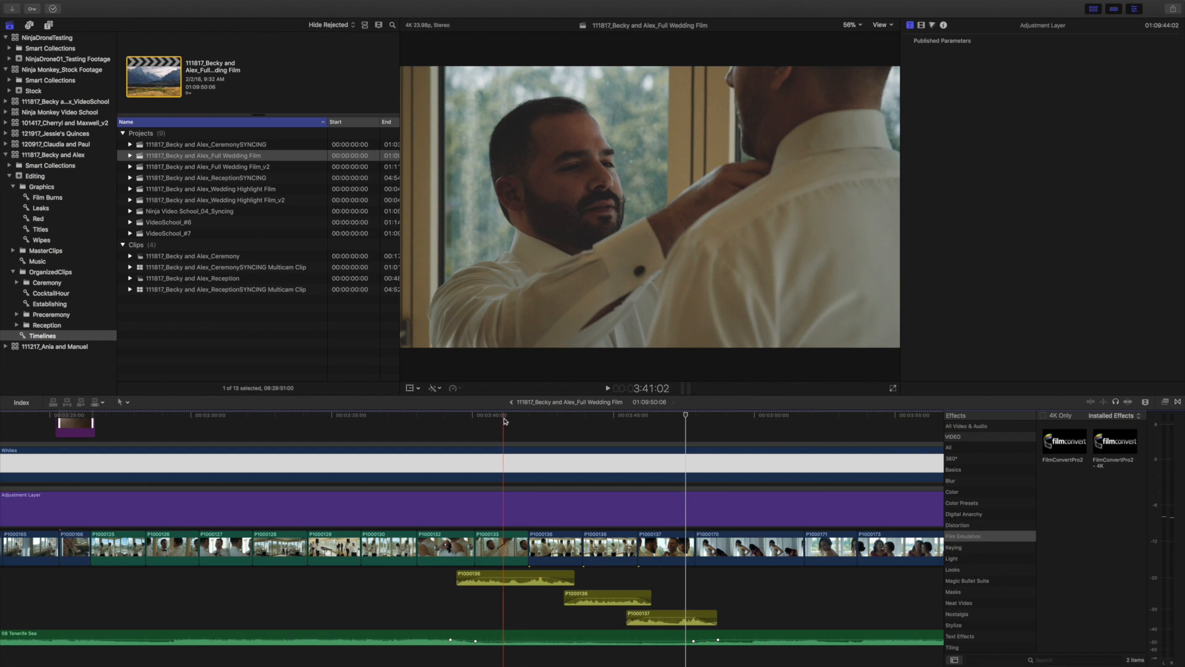
pyautogui.press('space')
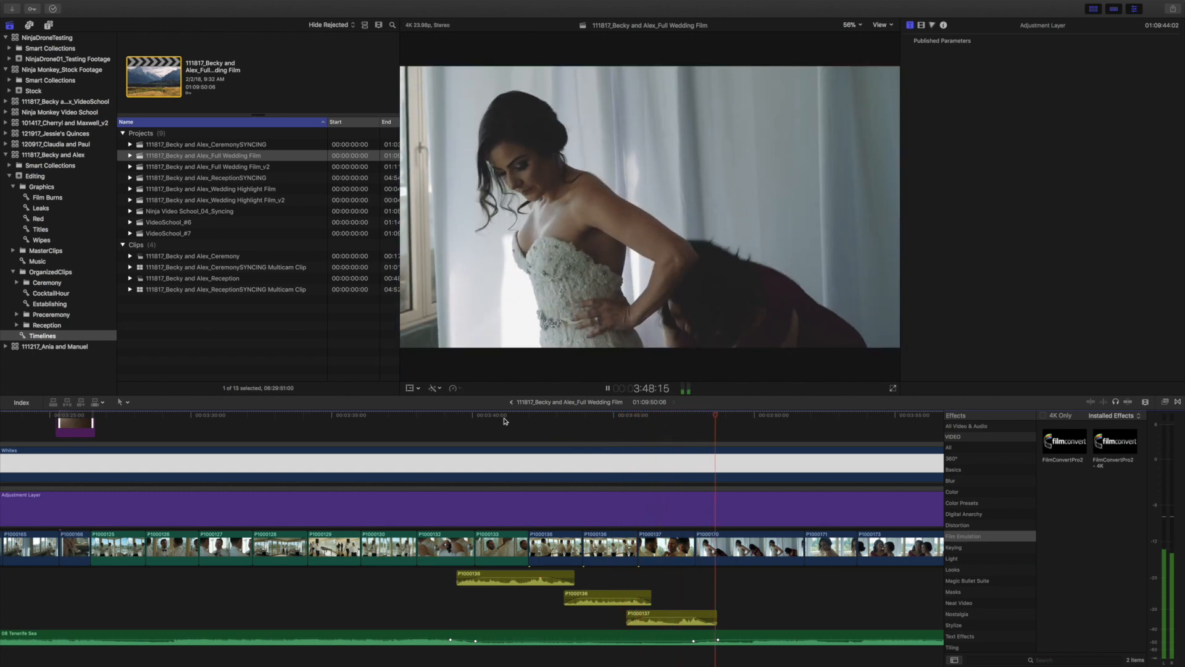
pyautogui.press('space')
# - Examine the film's remaining preparation clips up to the ceremony, and return to the hanging dress clip in VideoSchool_#7
pyautogui.press('super+minus')
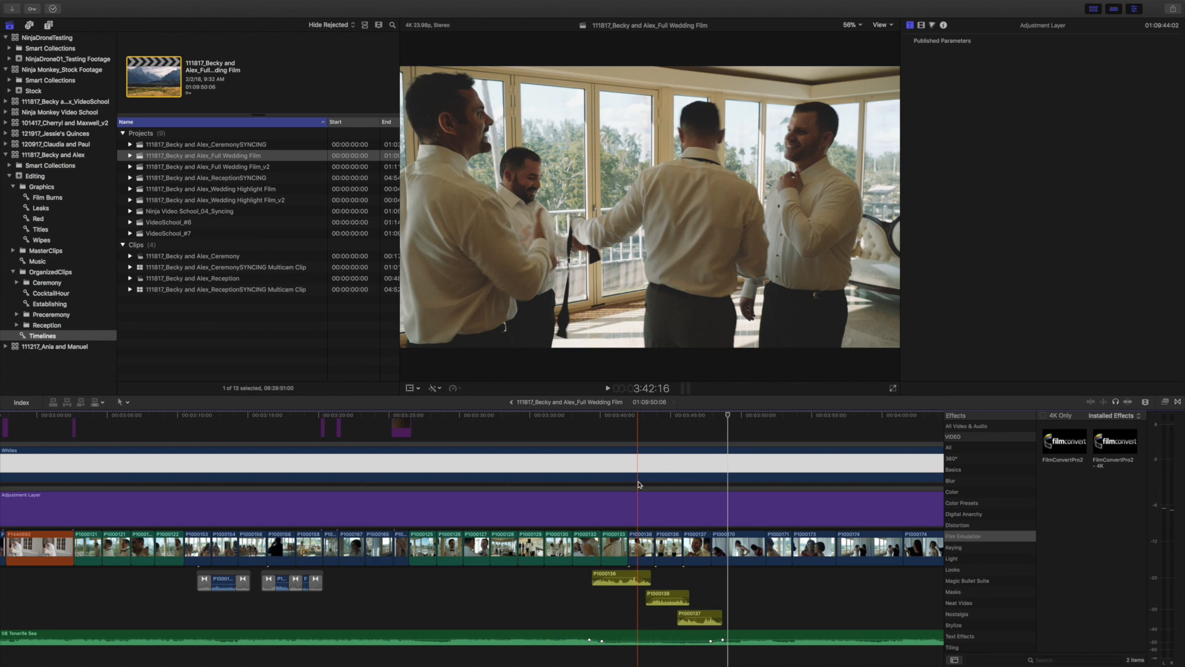
pyautogui.press('super+minus')
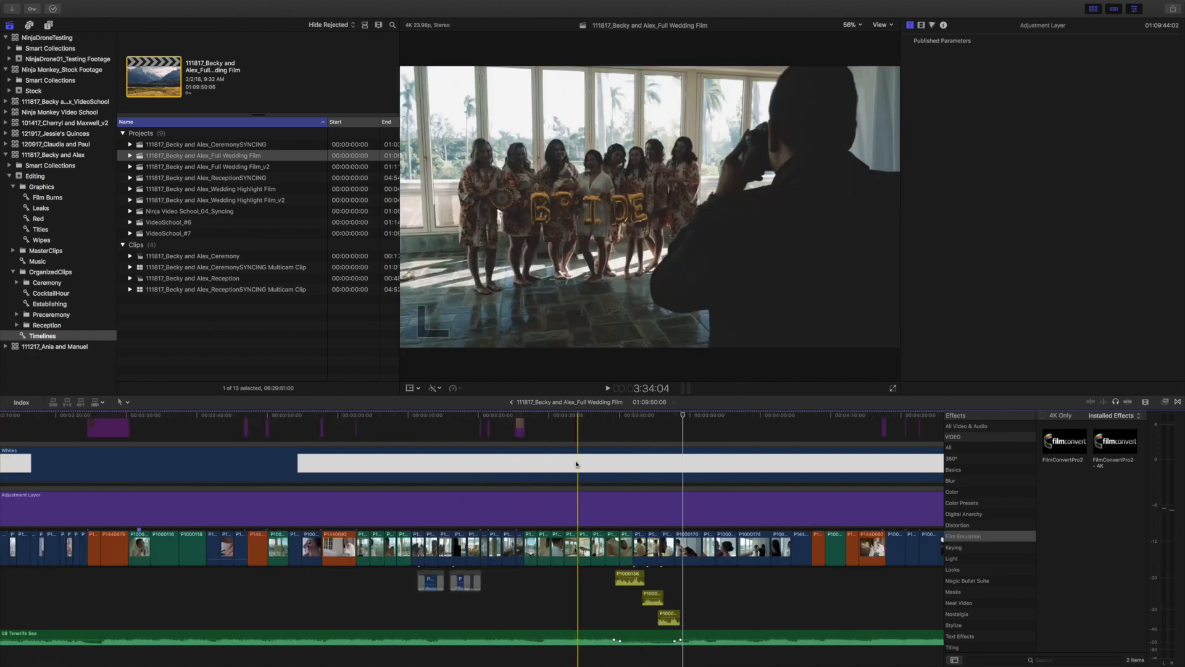
pyautogui.hscroll(10, 419, 477)
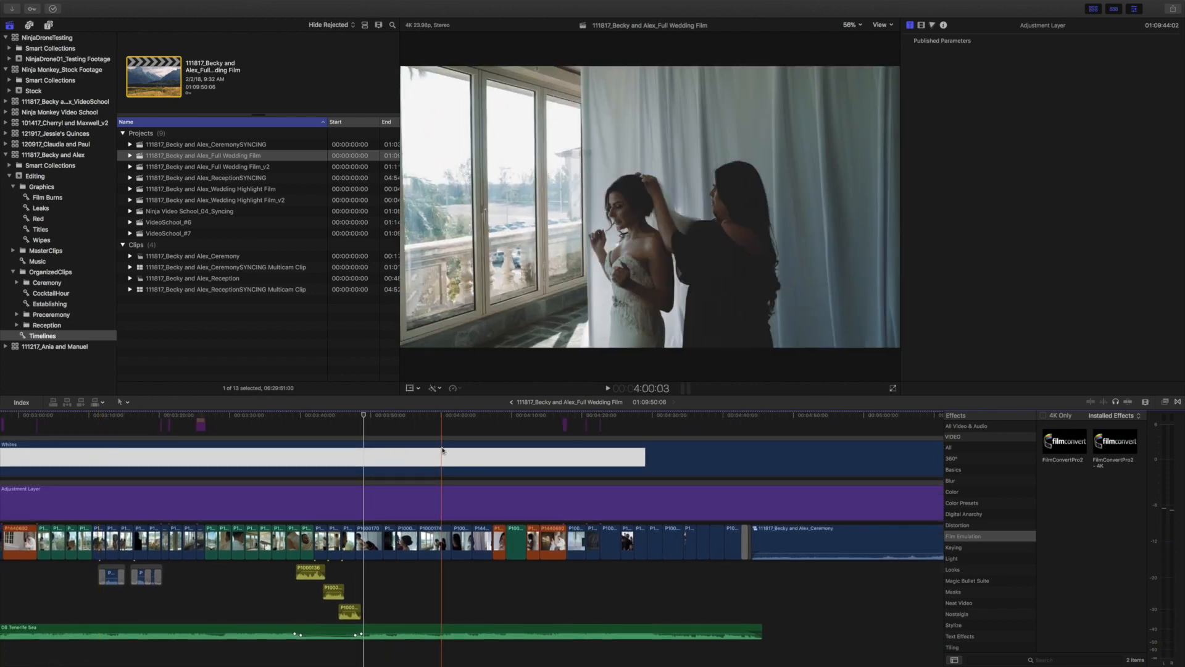
pyautogui.scroll(-1, 567, 485)
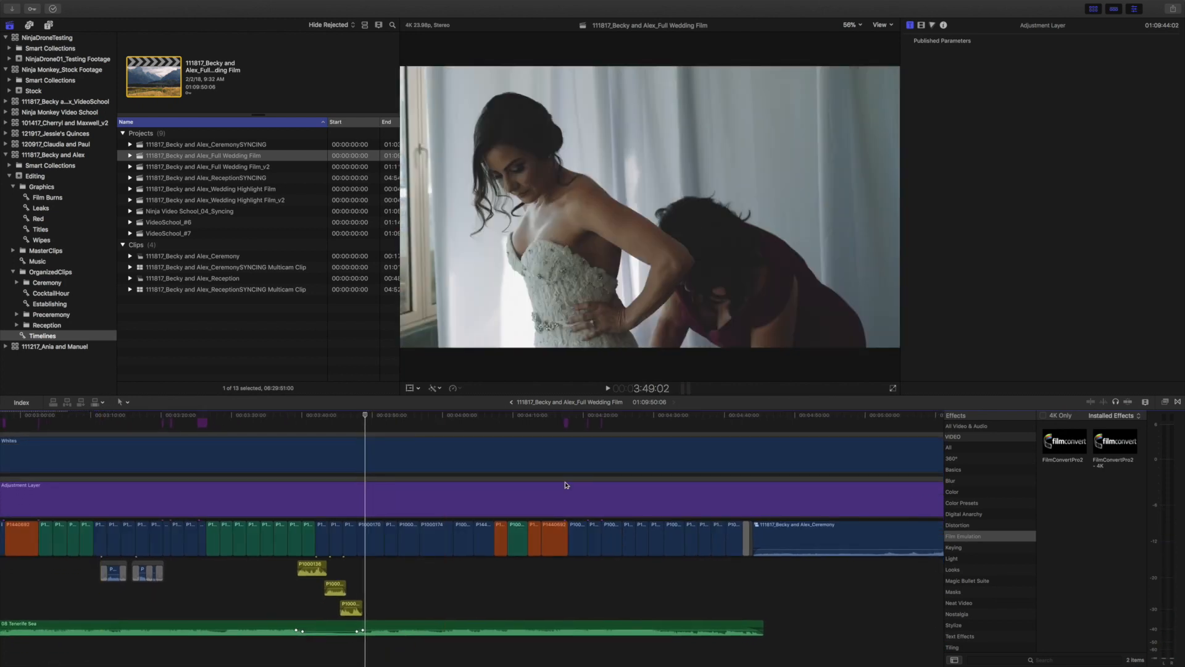
pyautogui.press('super+bracketleft')
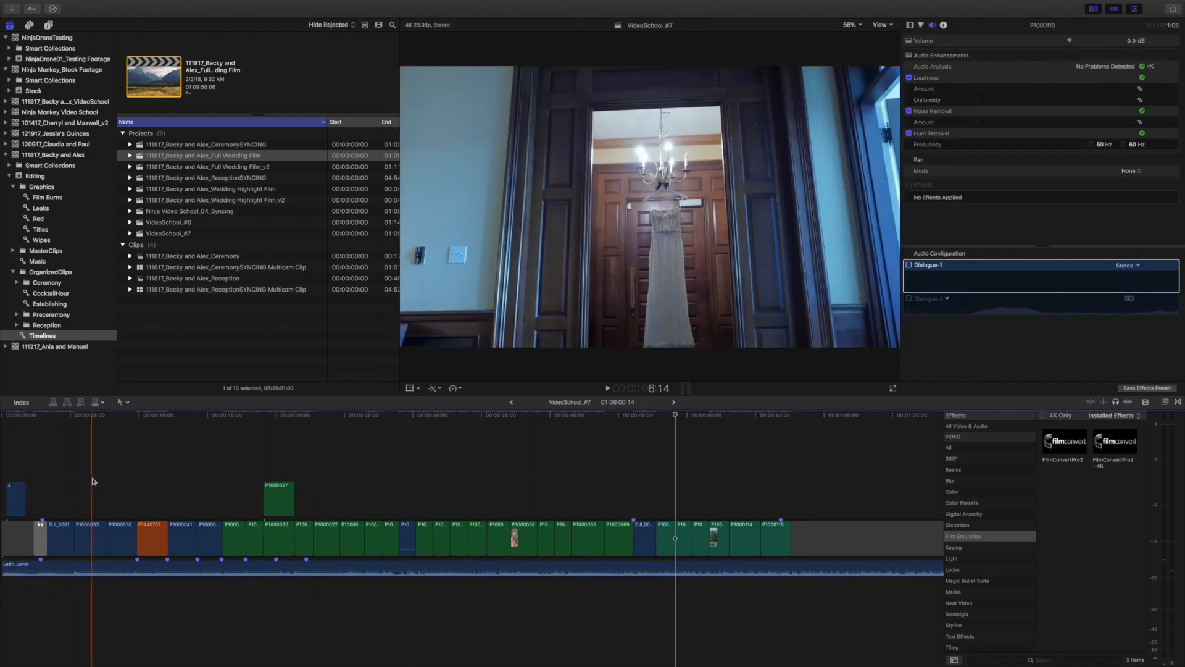
pyautogui.press('super+equal')
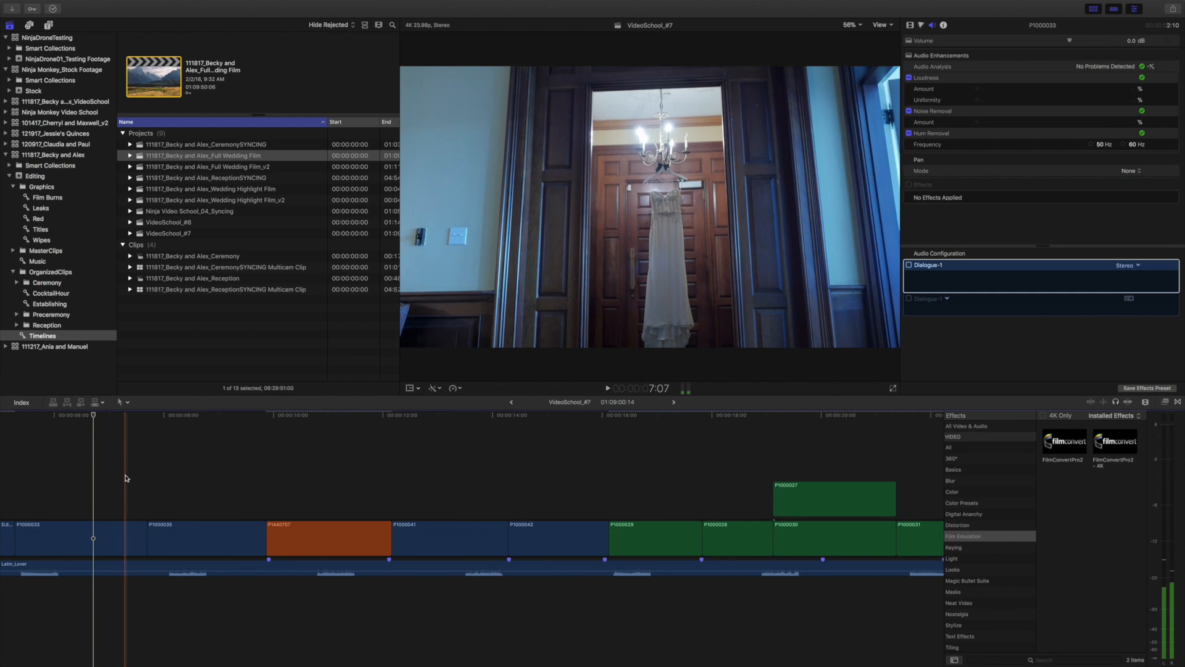
# - Reopen the Full Wedding Film timeline, play the film burn overlay near 3:25 and examine it in close-up
pyautogui.click(673, 405)
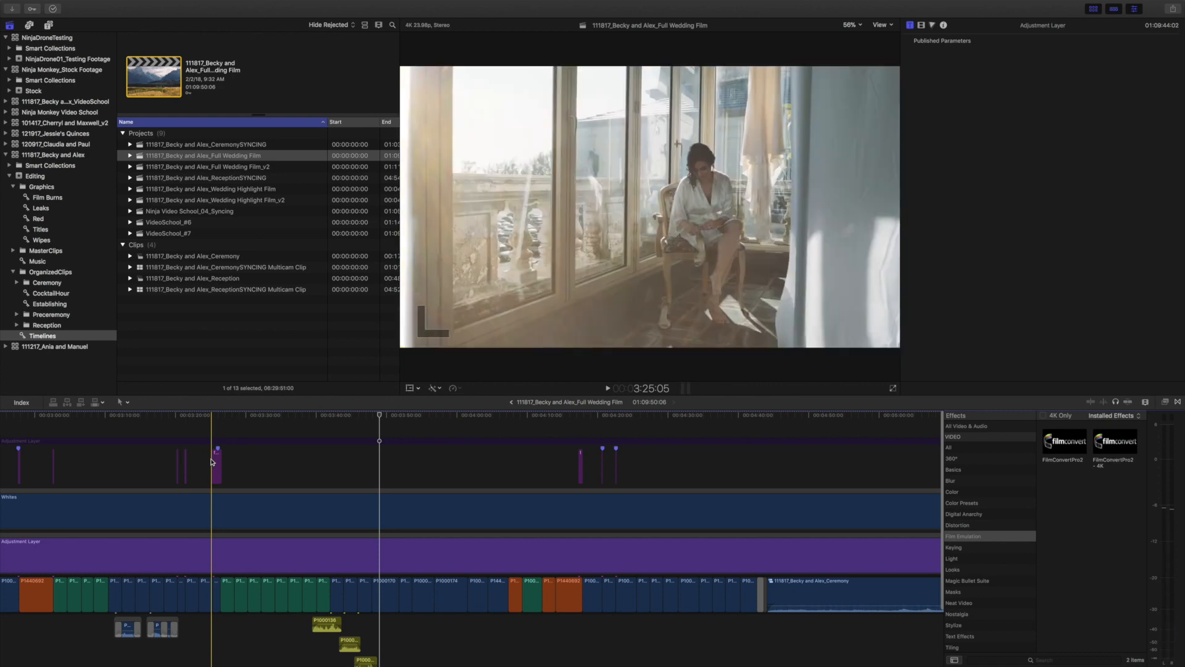
pyautogui.click(215, 462)
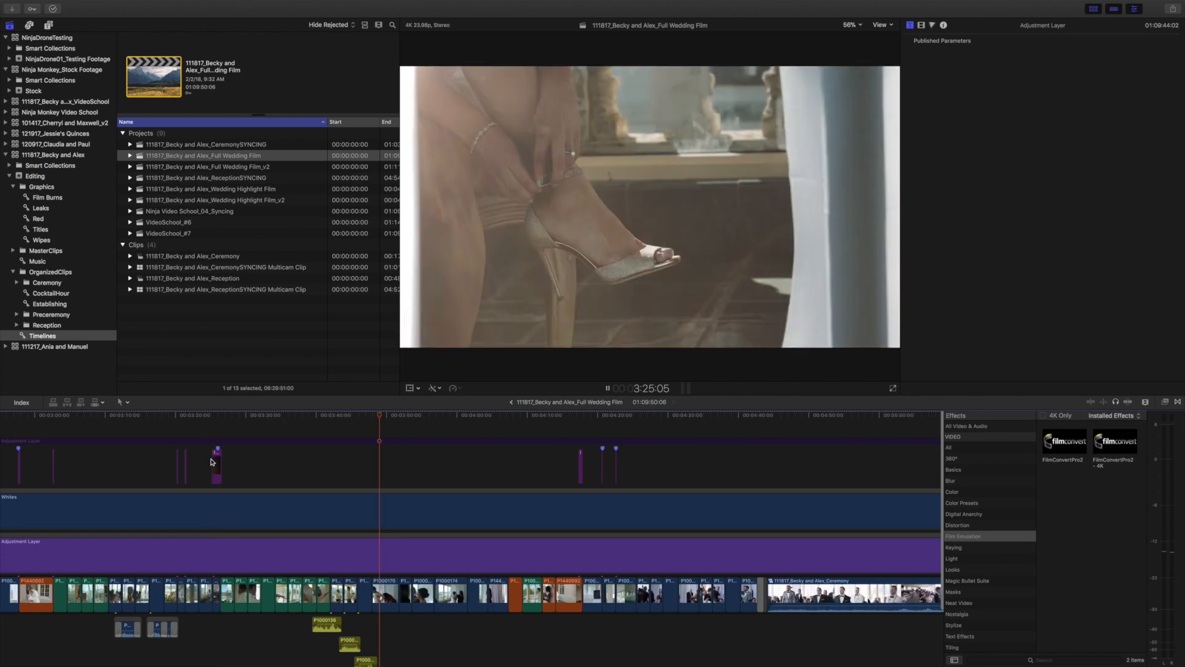
pyautogui.press('space')
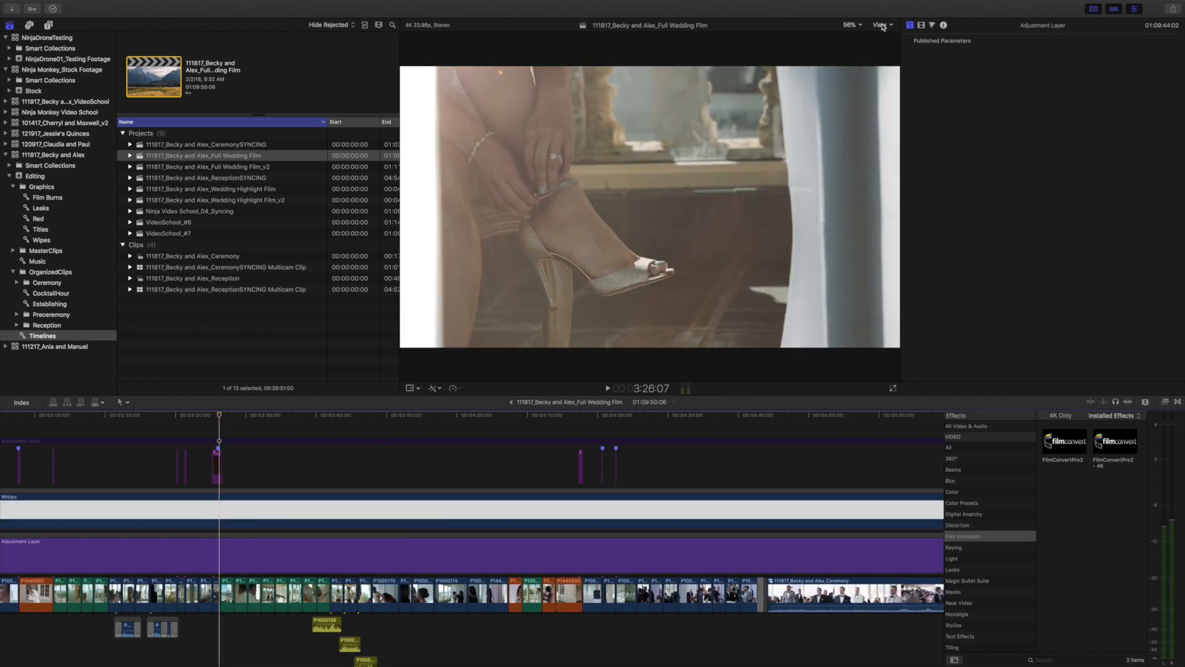
pyautogui.click(882, 25)
pyautogui.click(173, 440)
pyautogui.press('super+equal')
pyautogui.press('super+equal')
pyautogui.press('super+equal')
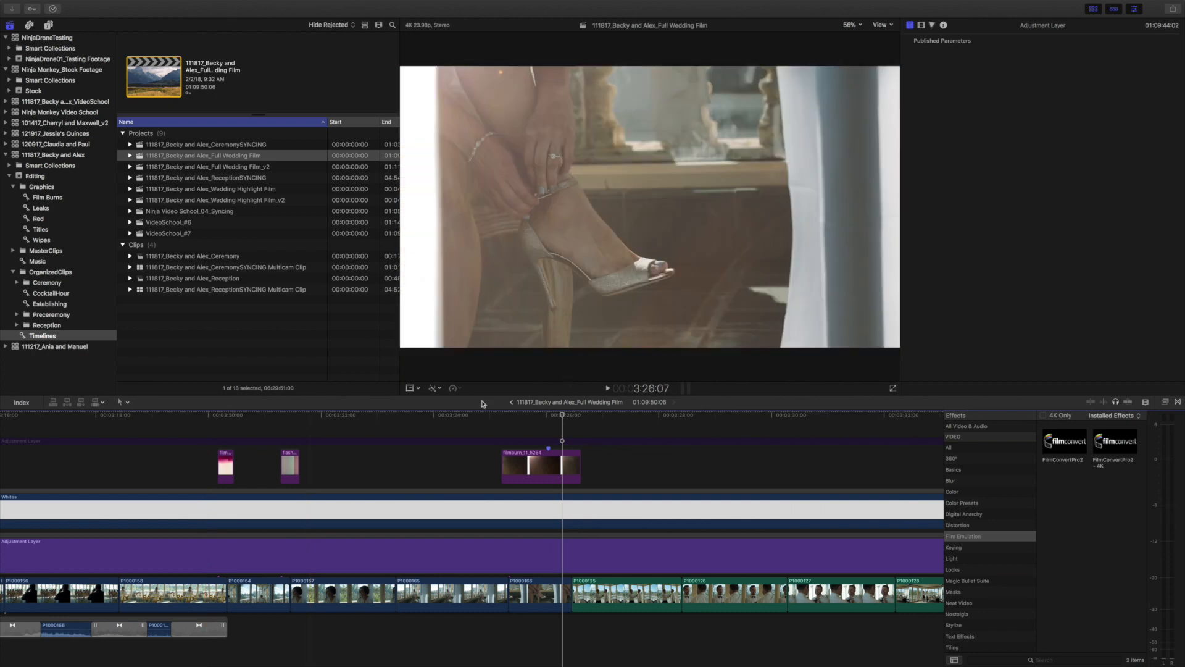
# - Compare the film burn section with the hanging dress section of VideoSchool_#7, ending on the VideoSchool_#7 timeline
pyautogui.click(511, 401)
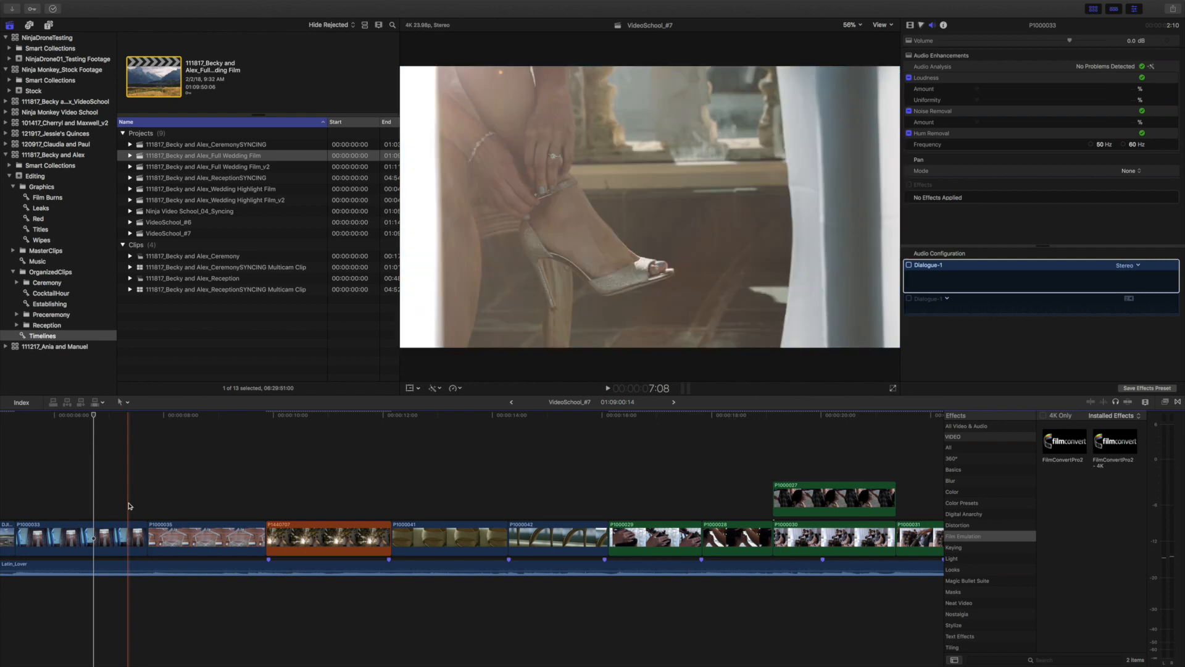
pyautogui.press('super+bracketright')
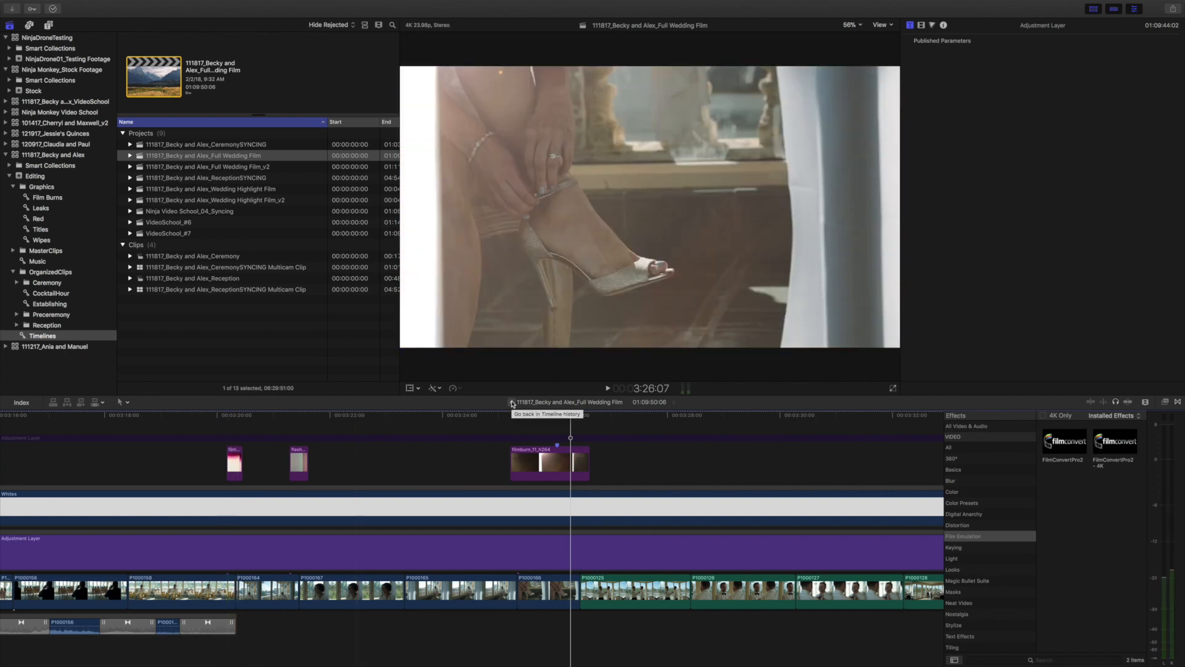
pyautogui.click(512, 403)
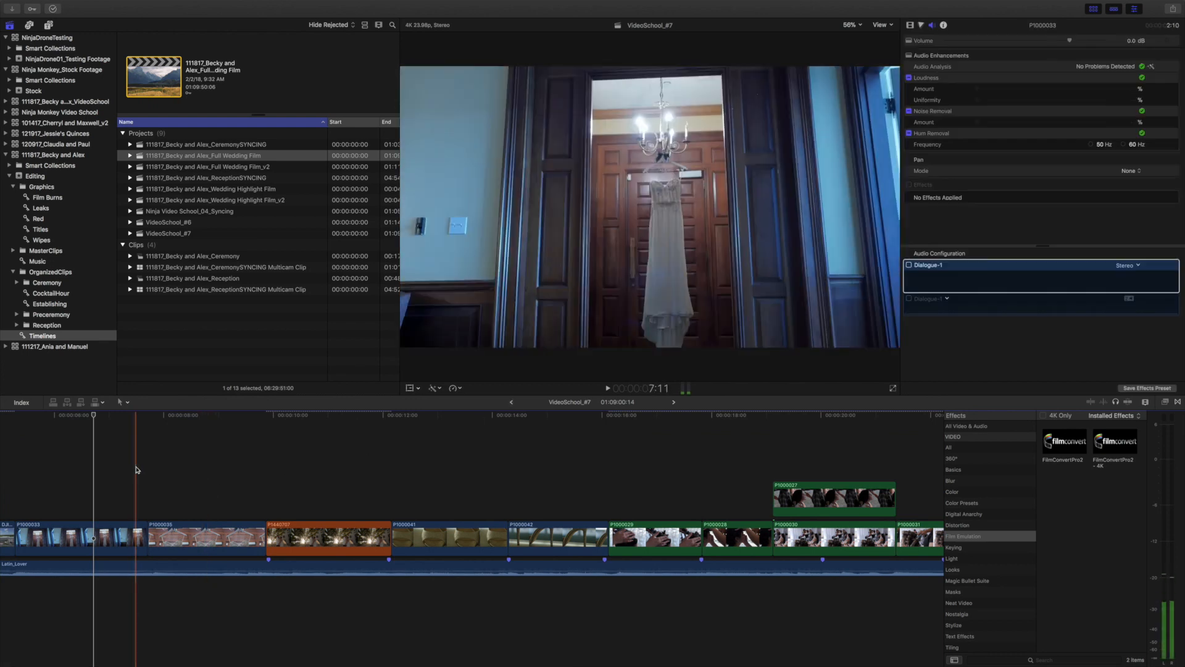
# - Examine the edit points around the hanging dress, hanger close-up and couple clips in VideoSchool_#7
pyautogui.press('super+minus')
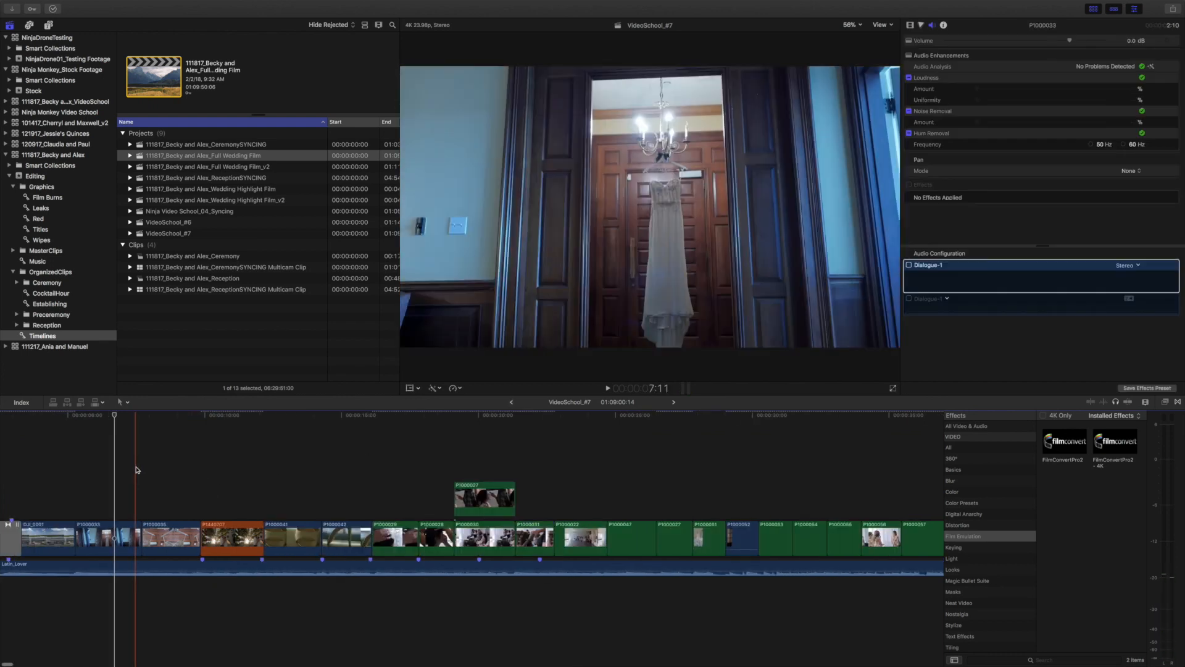
pyautogui.hscroll(2, 137, 471)
pyautogui.hscroll(-4, 137, 471)
pyautogui.press('super+equal')
pyautogui.press('super+equal')
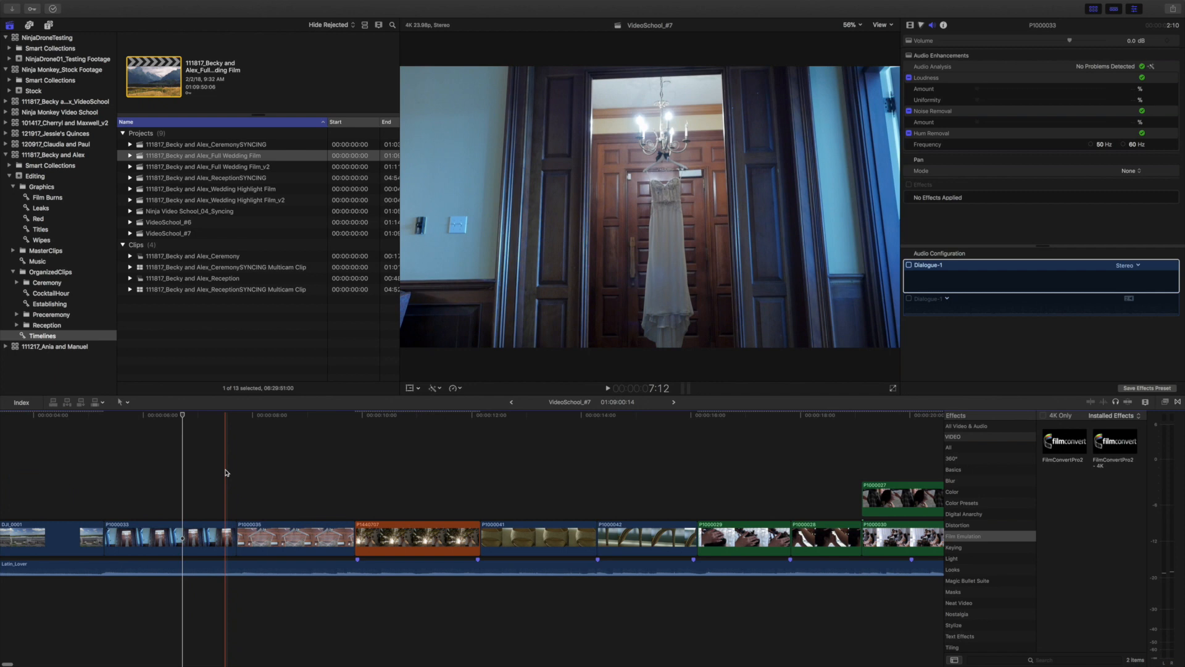
pyautogui.click(239, 474)
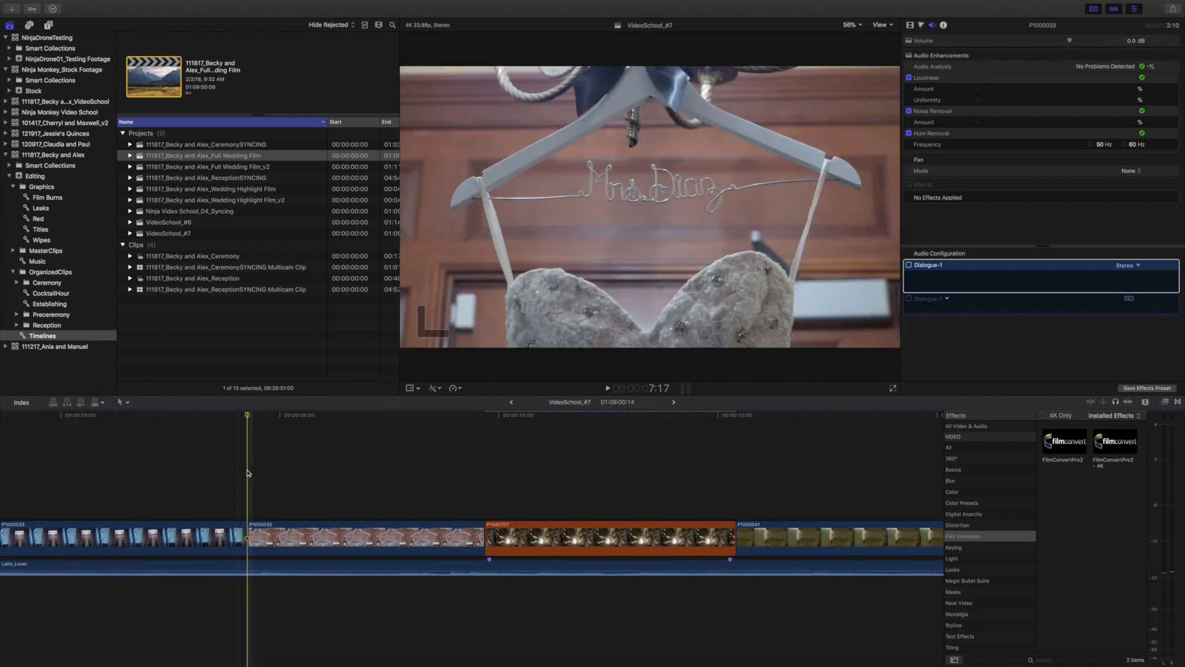
pyautogui.press('Up')
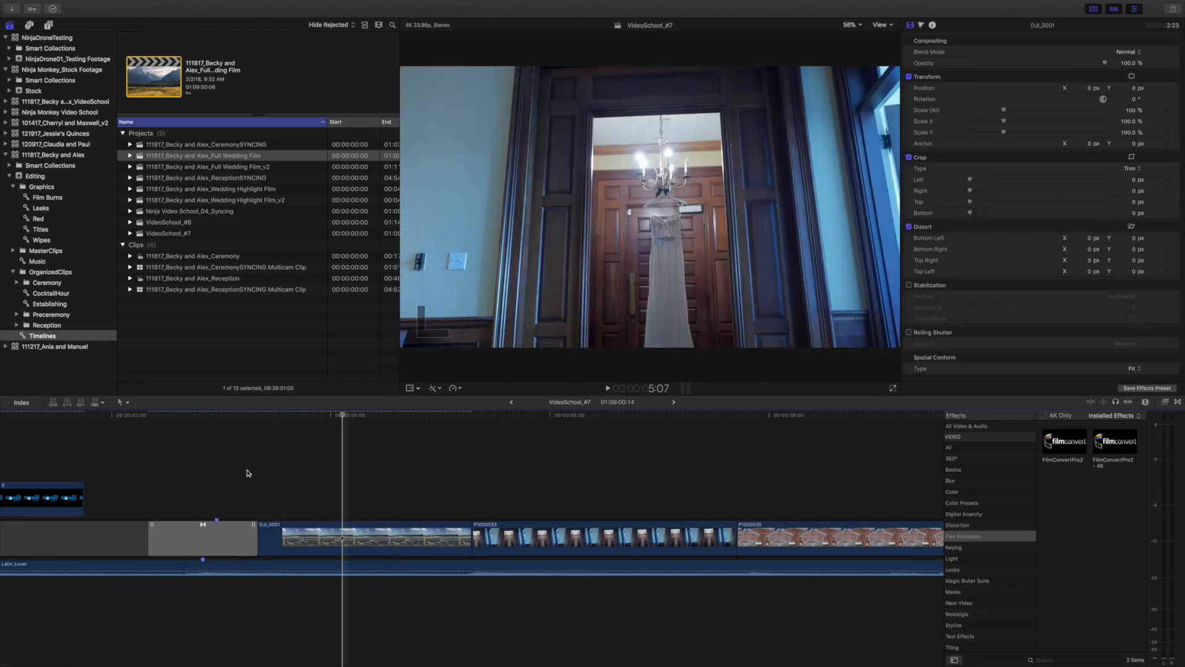
pyautogui.press('Down')
pyautogui.press('Down')
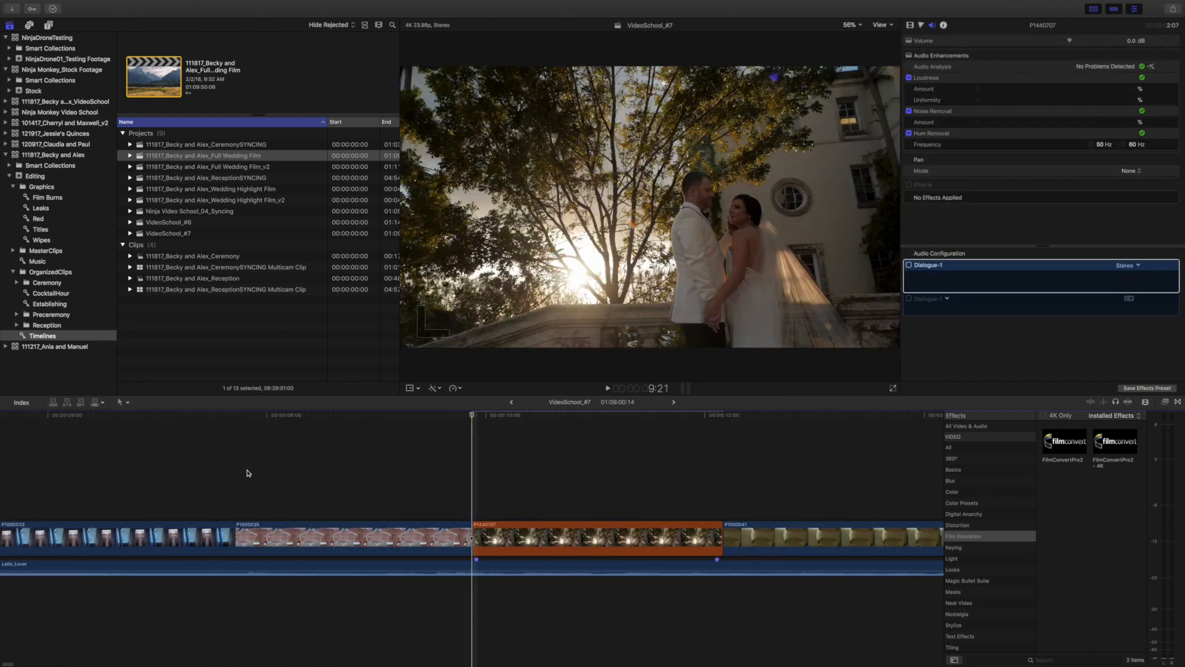
pyautogui.press('Up')
pyautogui.press('Down')
# - Check the frames around the cut from the hanger close-up to the couple clip, stopping at 9:18, just before it
pyautogui.press('Left')
pyautogui.press('Left')
pyautogui.press('Left')
pyautogui.press('Left')
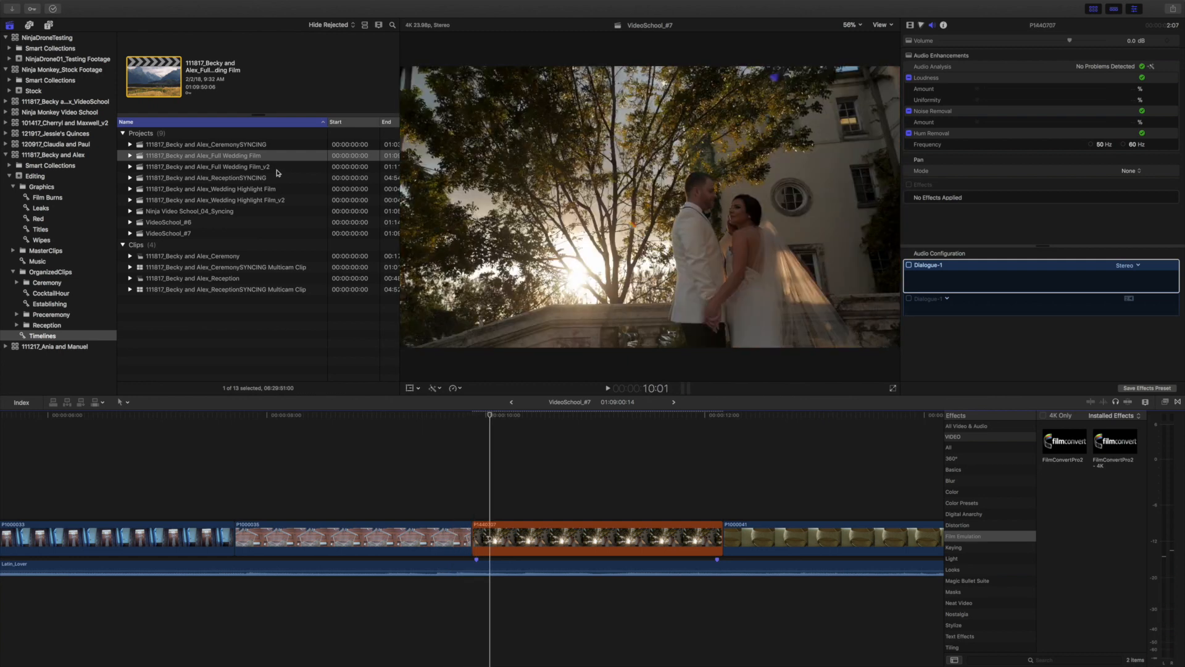
pyautogui.press('Left')
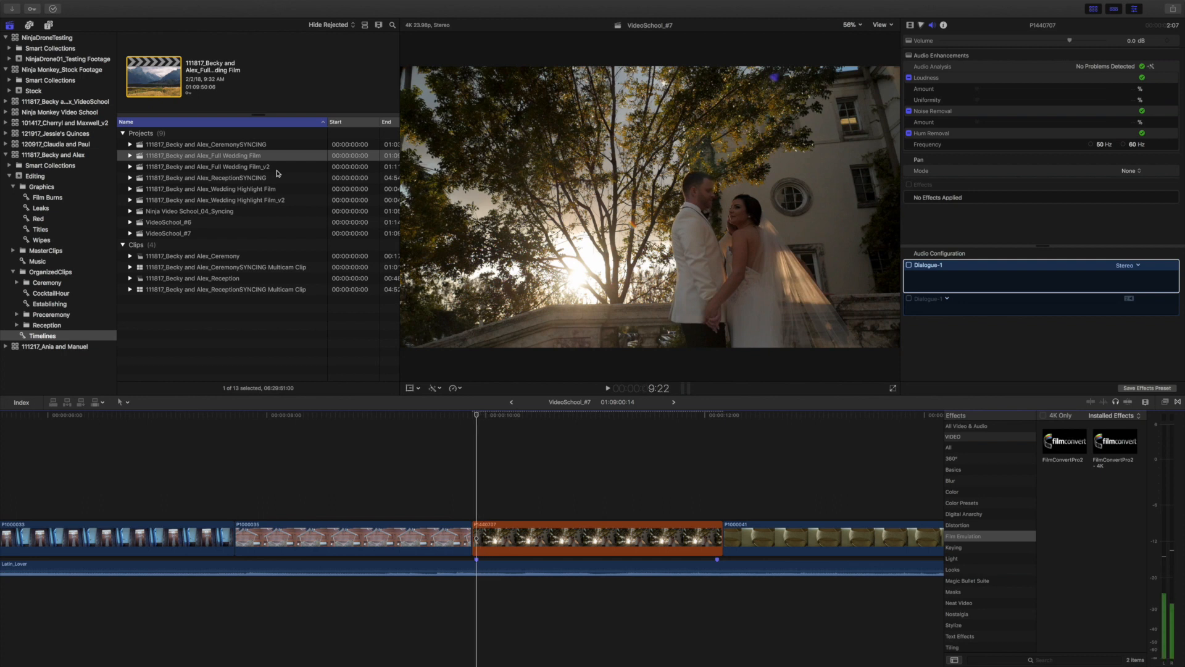
pyautogui.press('Left')
pyautogui.press('Left')
pyautogui.press('Left')
pyautogui.press('Left')
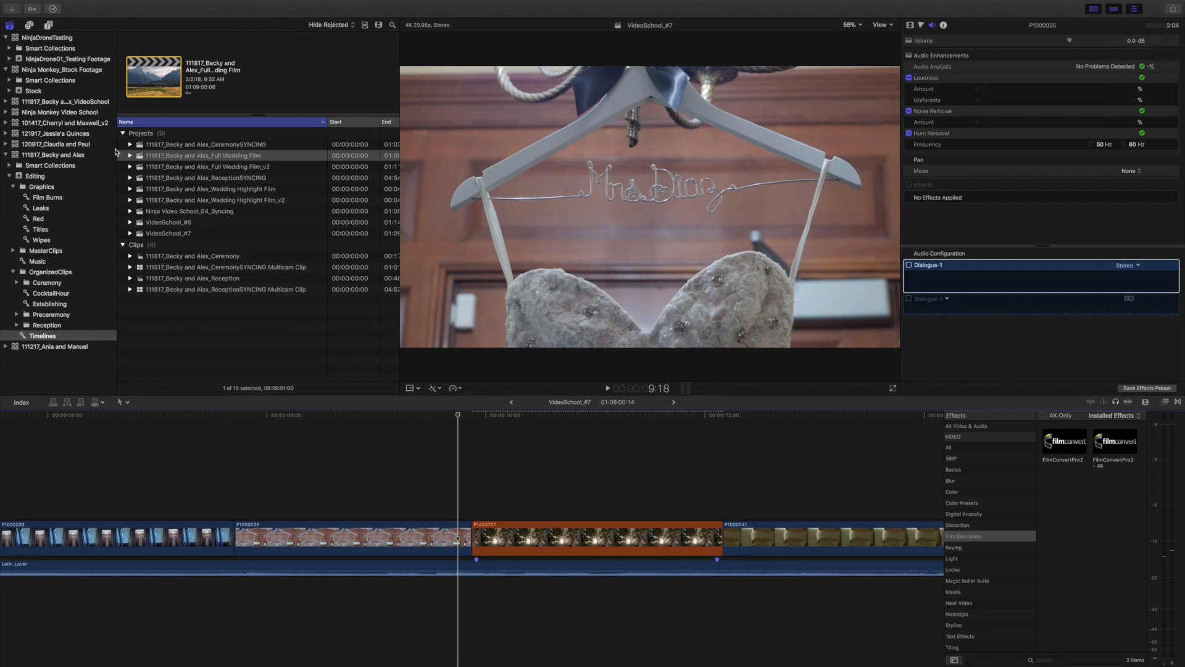
# - Show the Film Burns collection as thumbnails, preview several burns and play the marked range of filmburn_11_h264
pyautogui.click(45, 199)
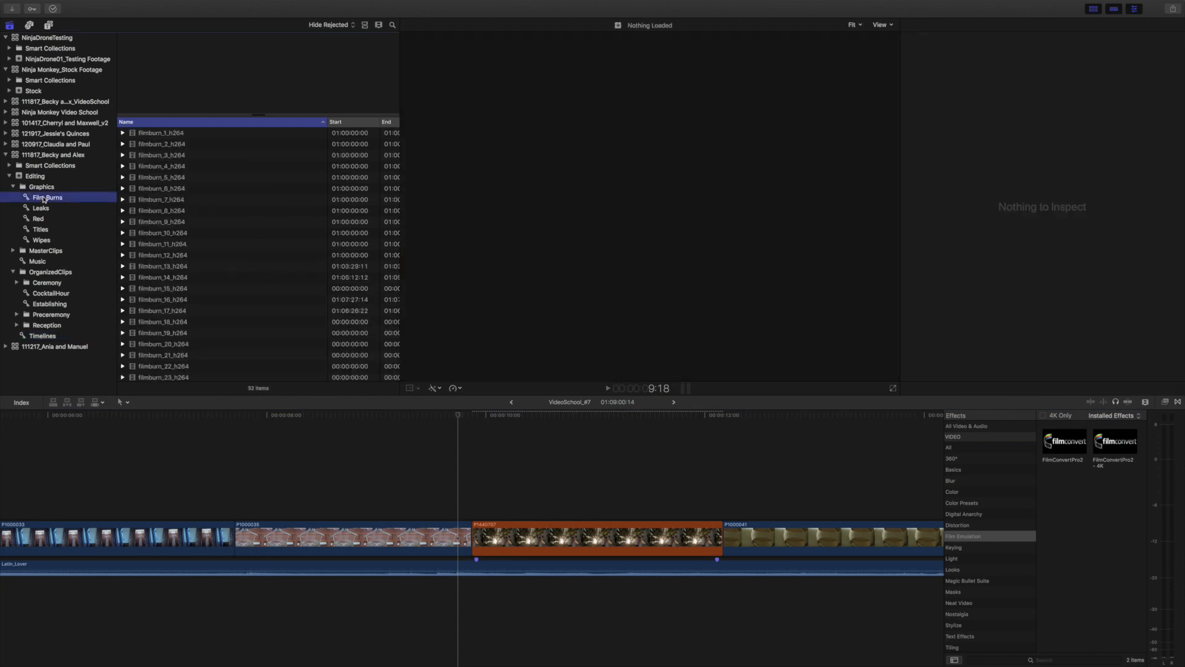
pyautogui.click(366, 24)
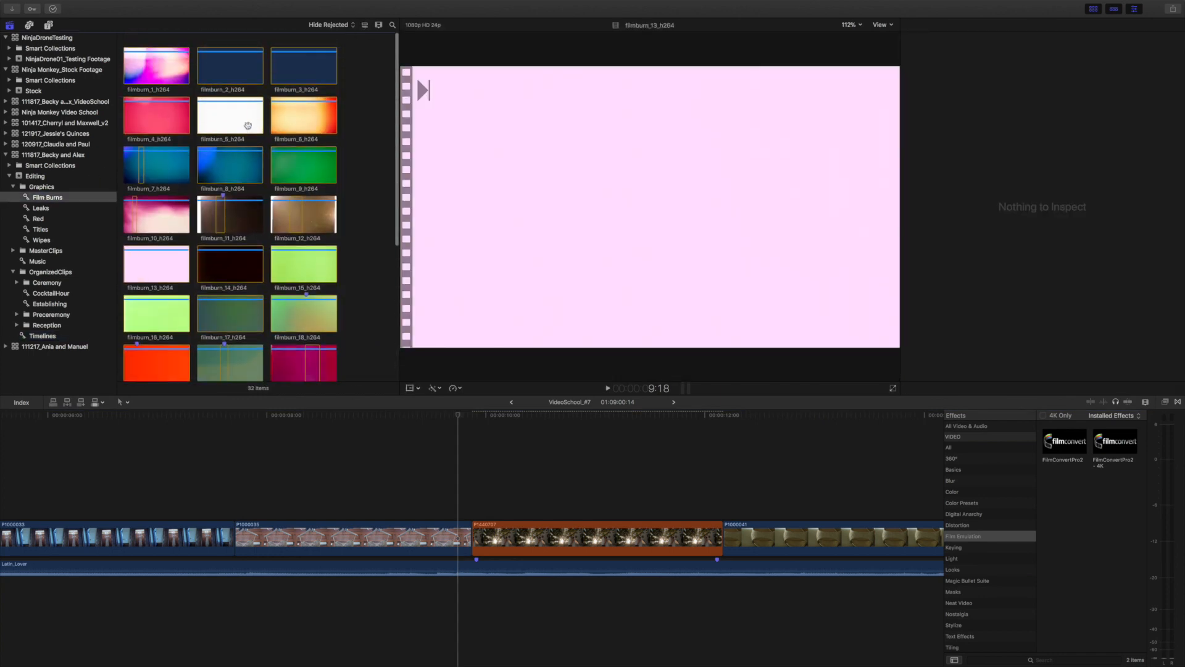
pyautogui.click(248, 126)
pyautogui.click(162, 63)
pyautogui.click(163, 119)
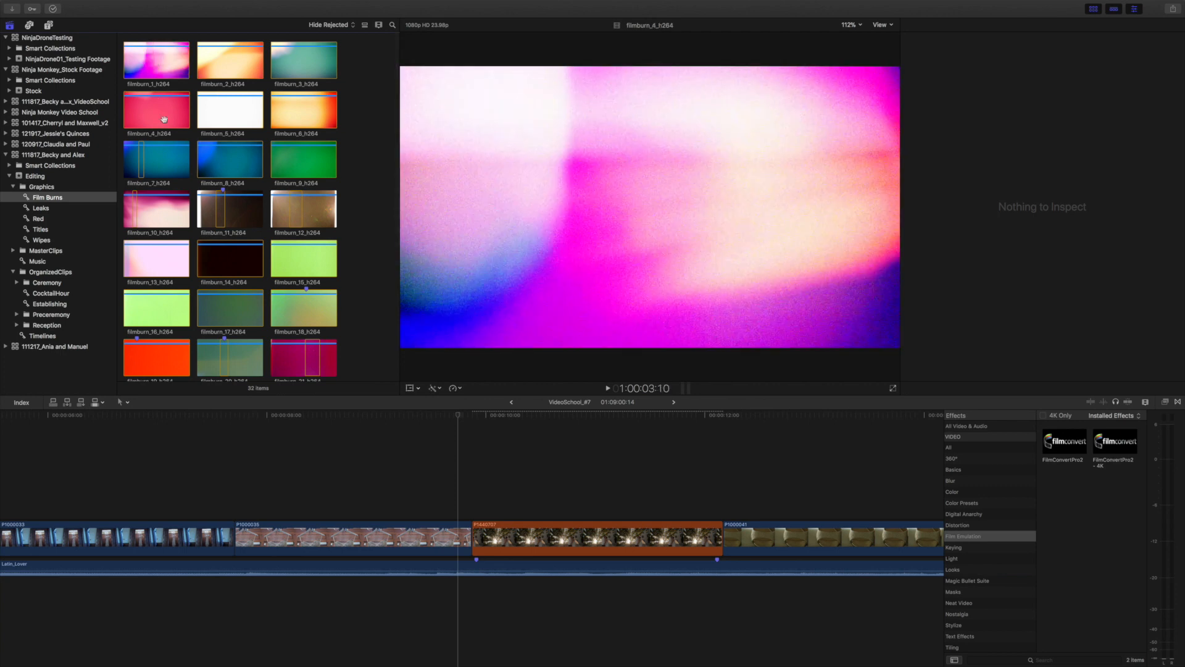
pyautogui.click(217, 211)
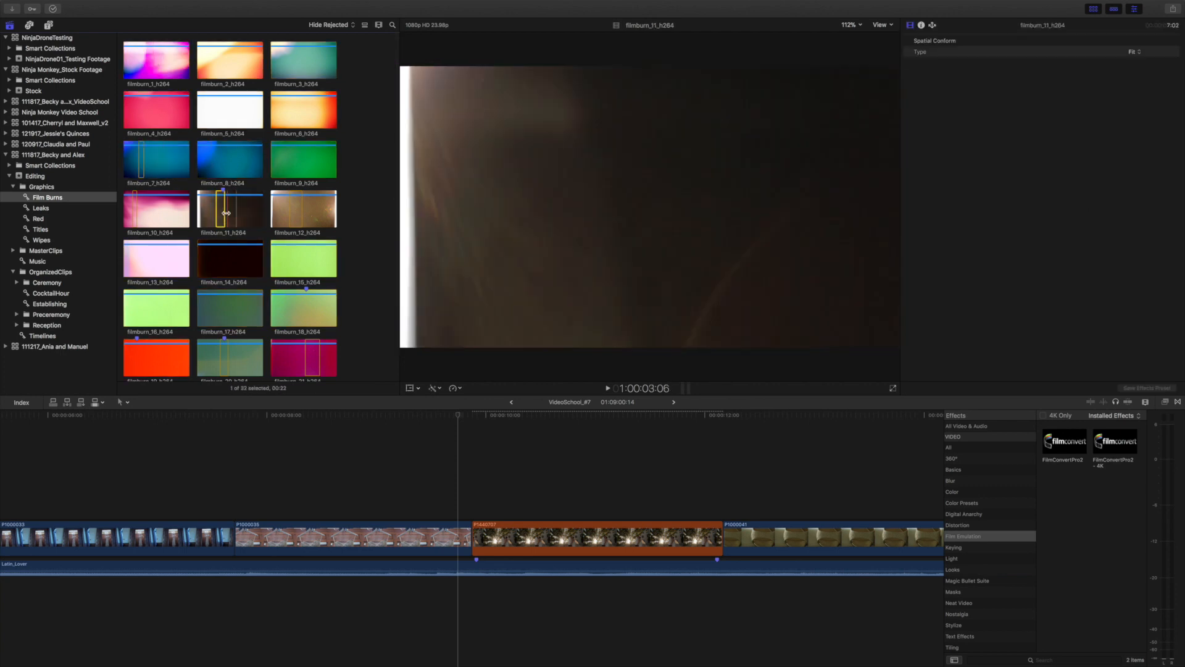
pyautogui.press('space')
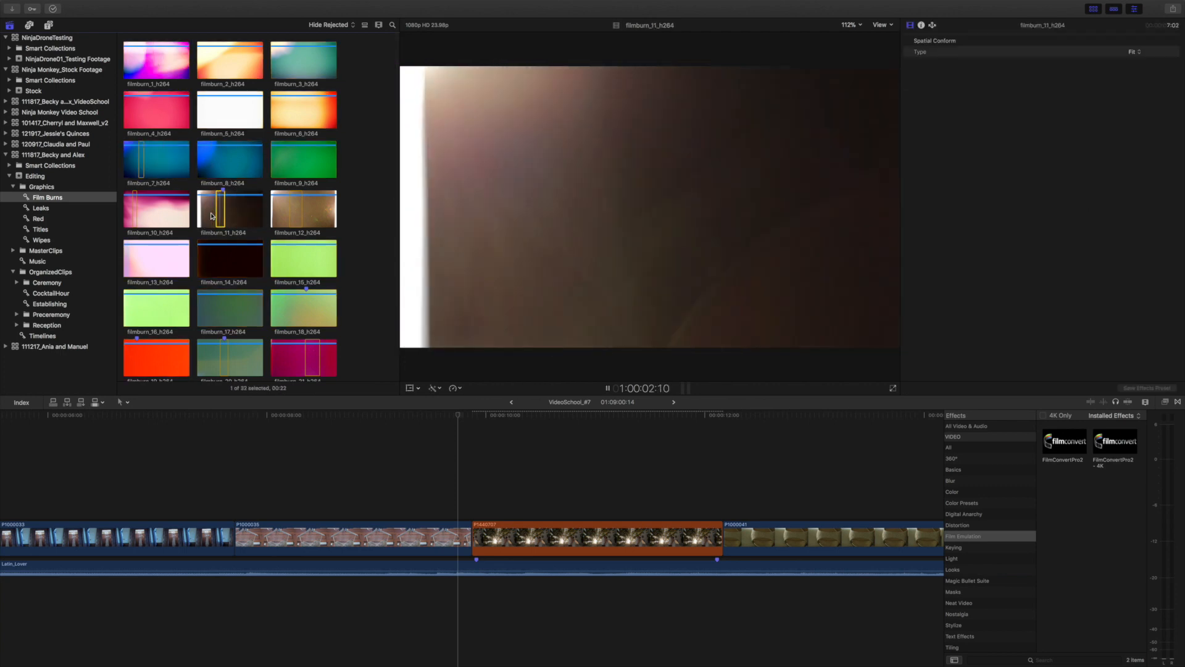
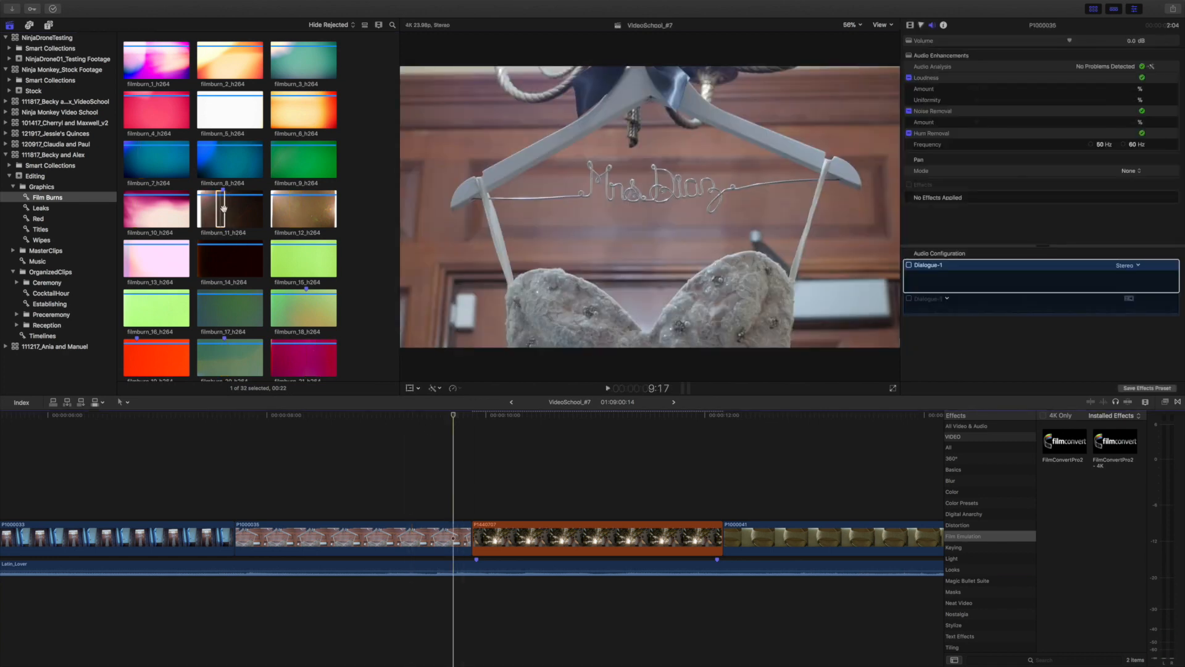
# - Connect the marked range of filmburn_11_h264 above the main video at 9:17, just before the cut to the couple clip
pyautogui.click(224, 208)
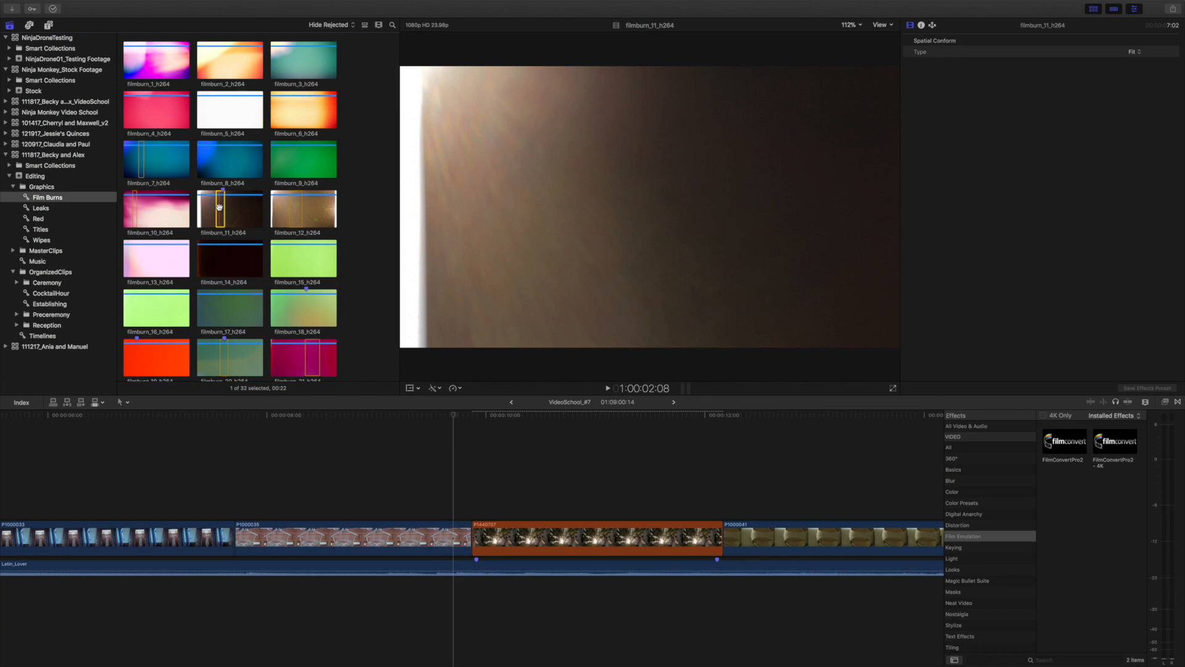
pyautogui.click(455, 465)
pyautogui.press('q')
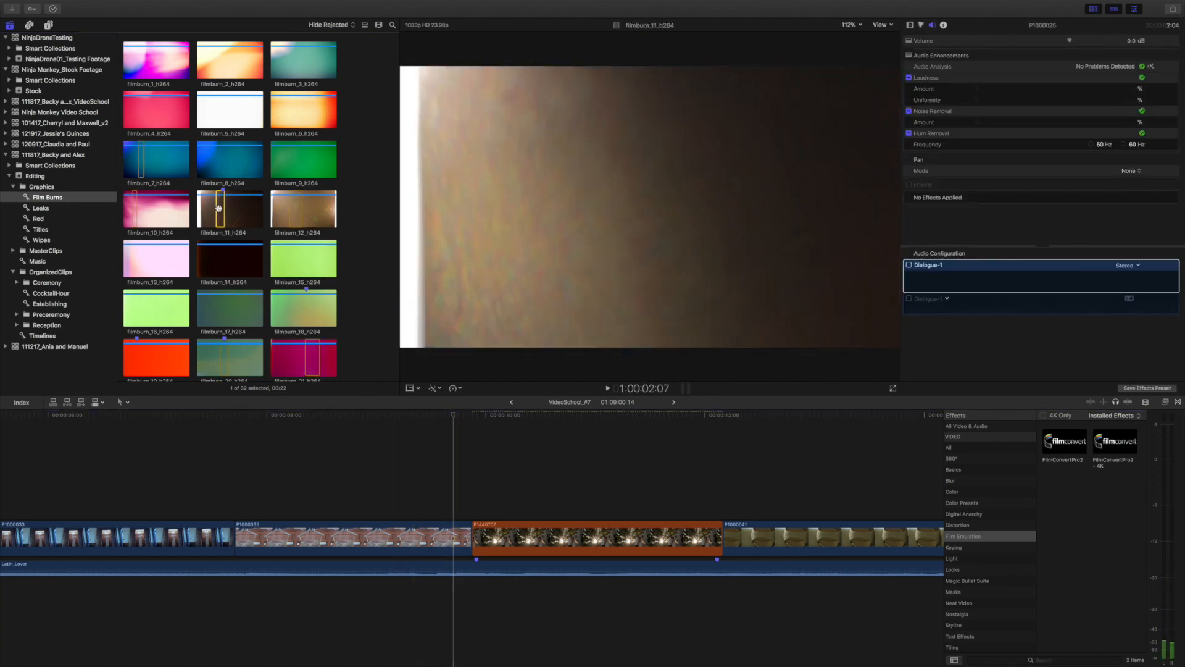
# - Trim the film burn's end to 10:01, four frames after the cut to the couple clip
pyautogui.click(471, 478)
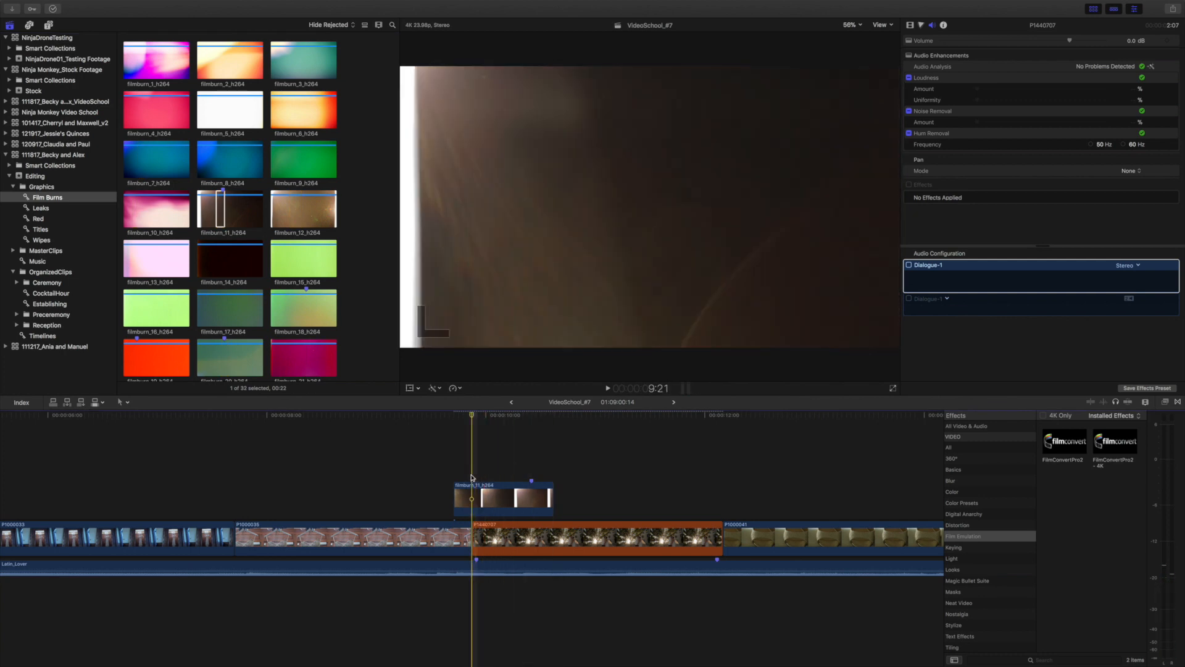
pyautogui.press('Right')
pyautogui.press('Right')
pyautogui.press('Right')
pyautogui.press('Right')
pyautogui.click(483, 494)
pyautogui.hotkey('alt', ']')
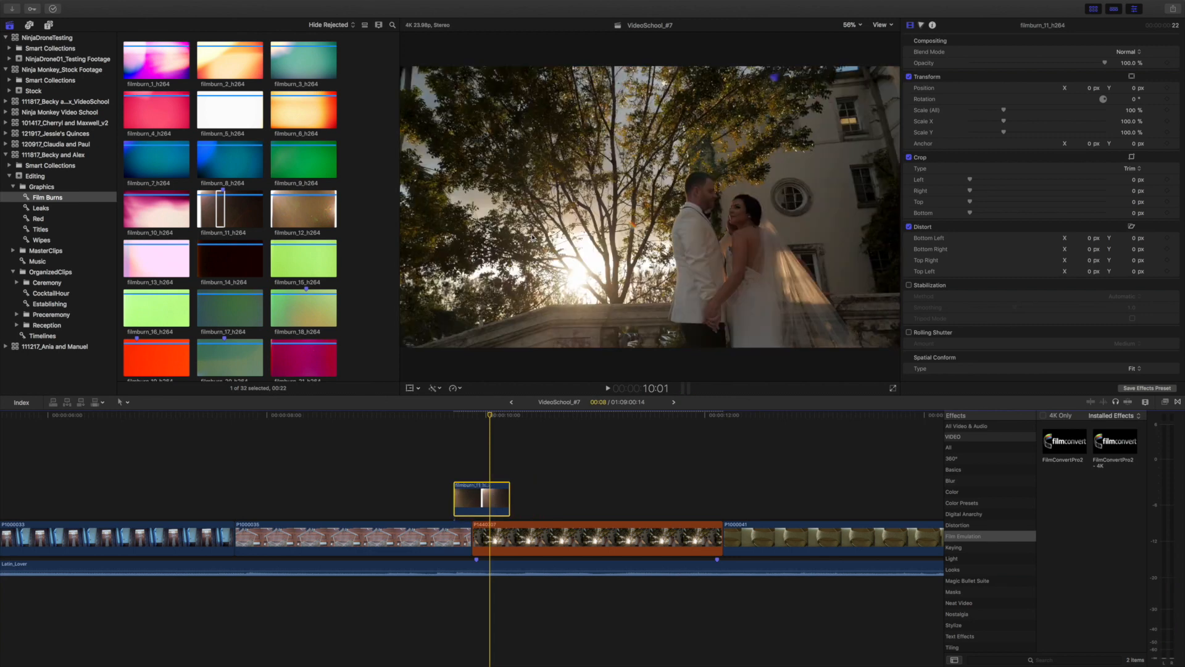
# - Play the hanger close-up through the shortened film burn into the couple clip to review its placement
pyautogui.click(465, 432)
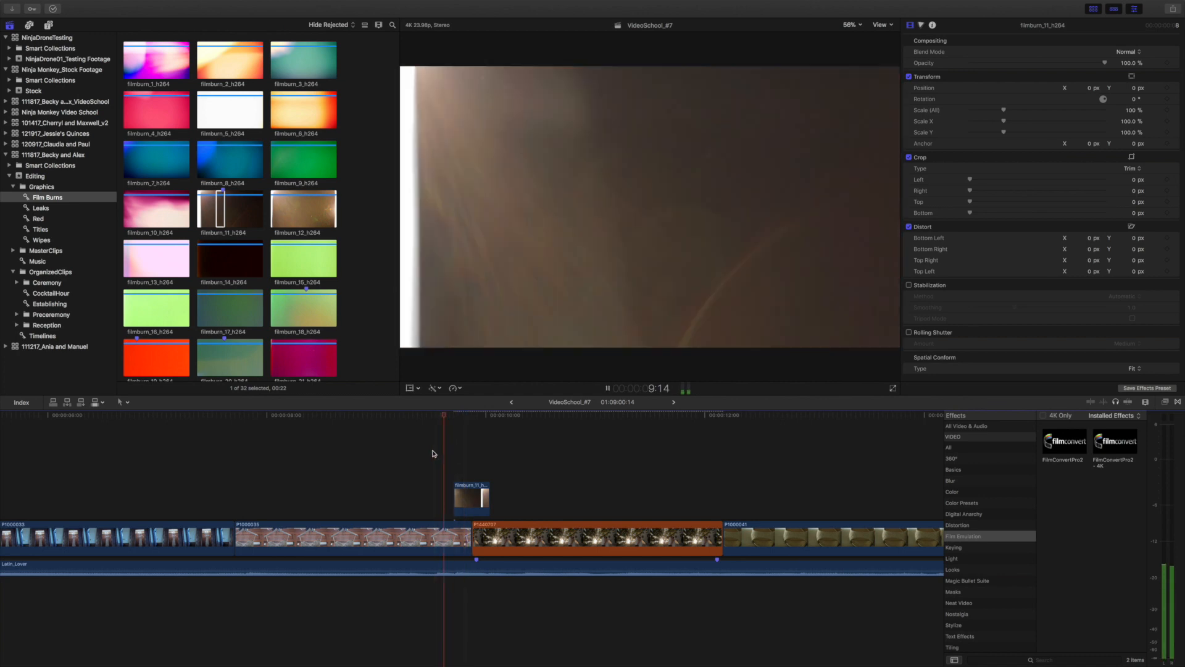
pyautogui.press('space')
pyautogui.press('space')
pyautogui.click(472, 446)
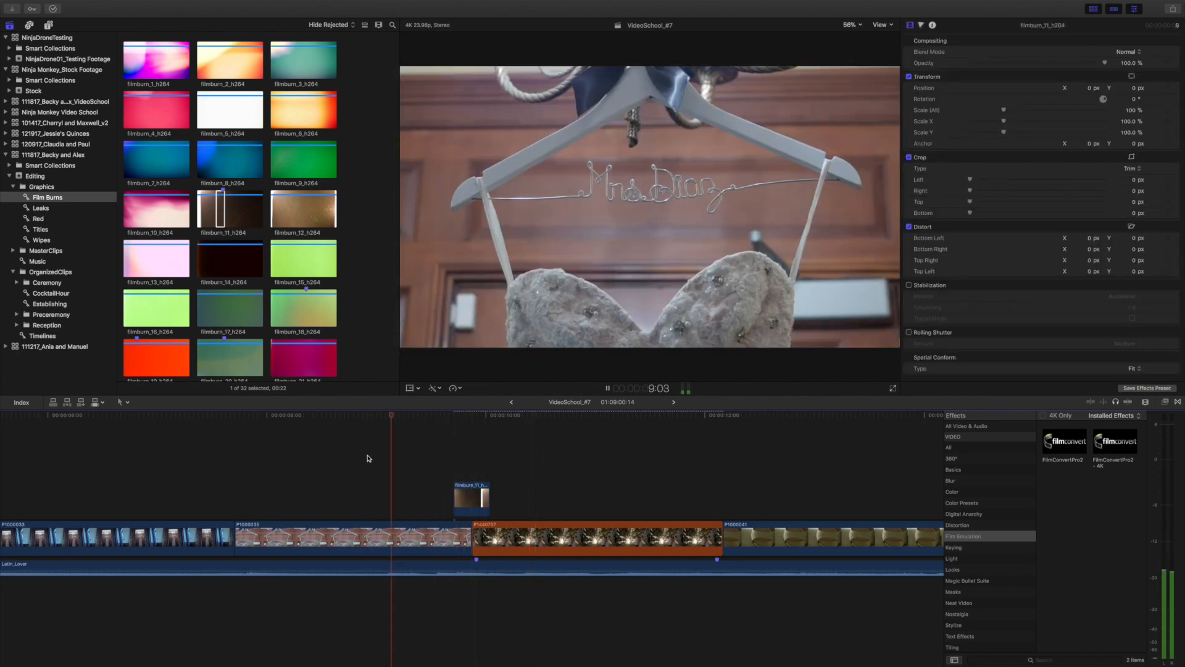
pyautogui.press('space')
pyautogui.press('space')
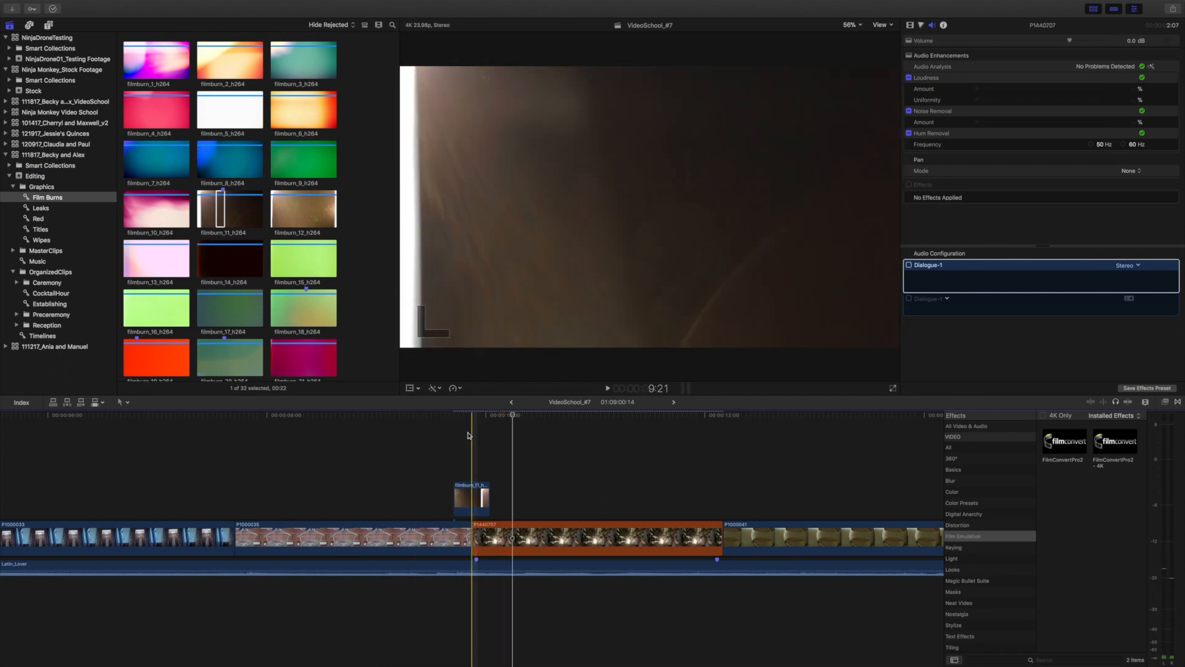
# - Set the film burn's blend mode to Screen and play the transition
pyautogui.click(473, 489)
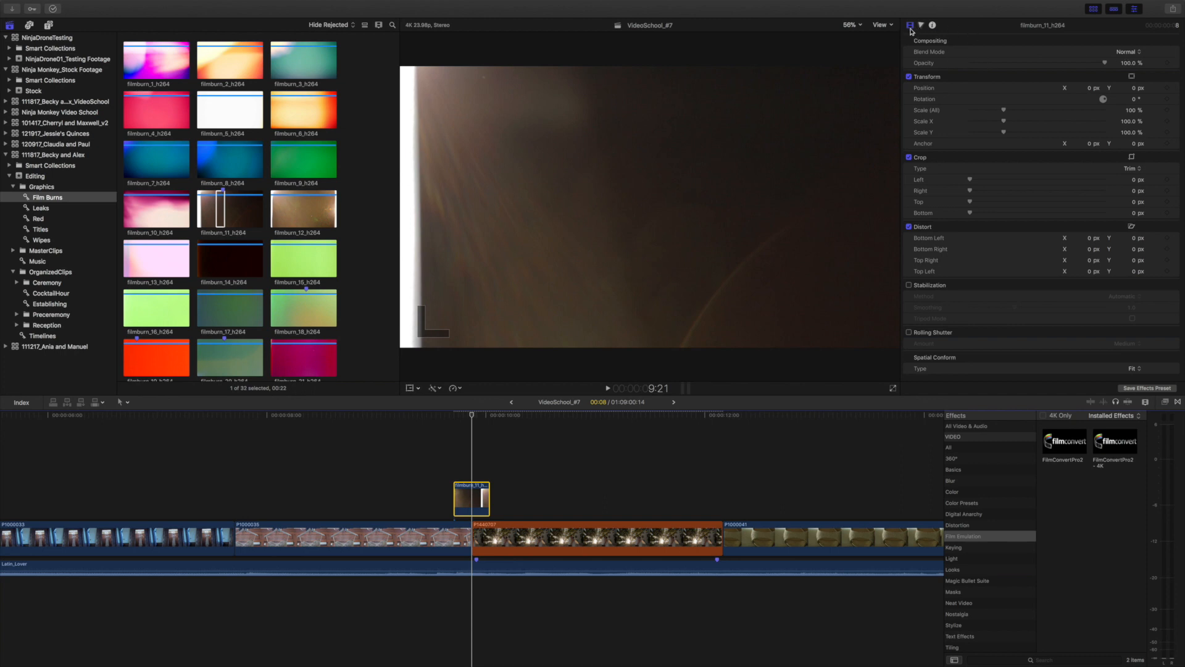
pyautogui.click(1132, 54)
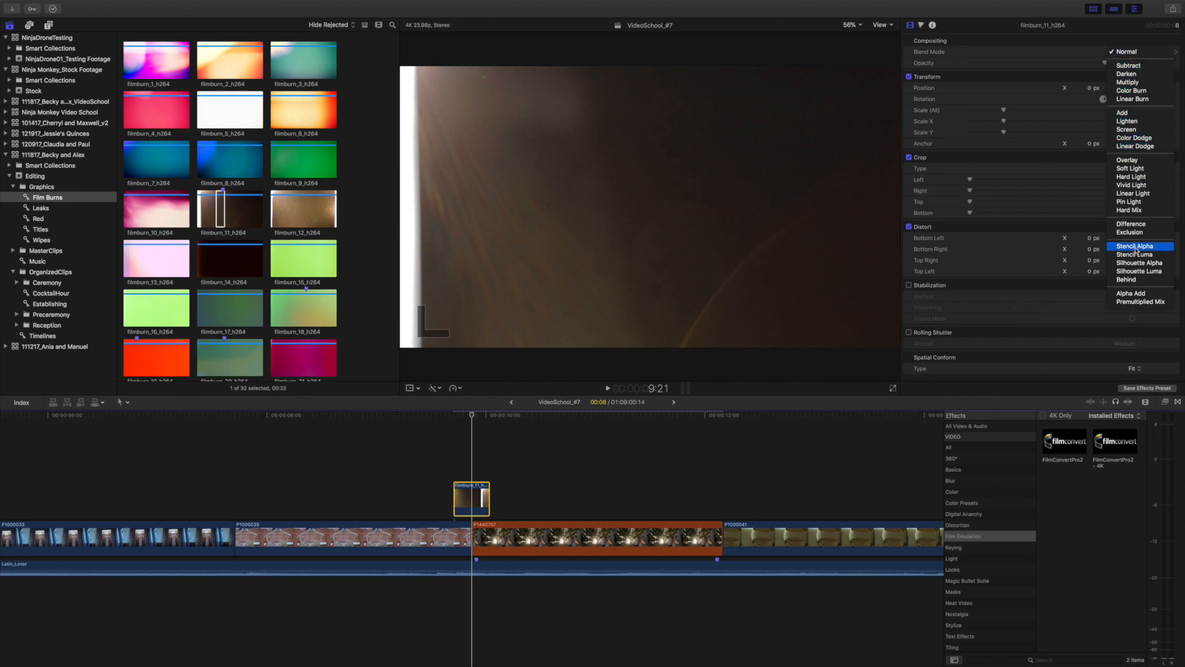
pyautogui.click(1134, 133)
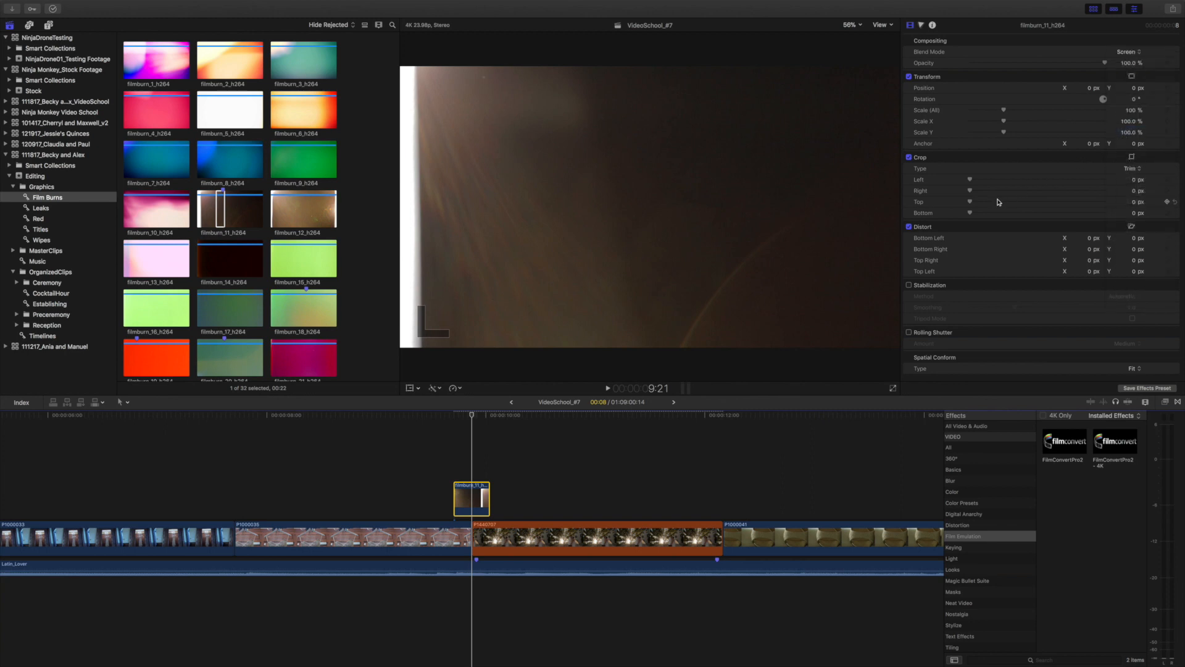
pyautogui.press('space')
pyautogui.press('space')
pyautogui.press('space')
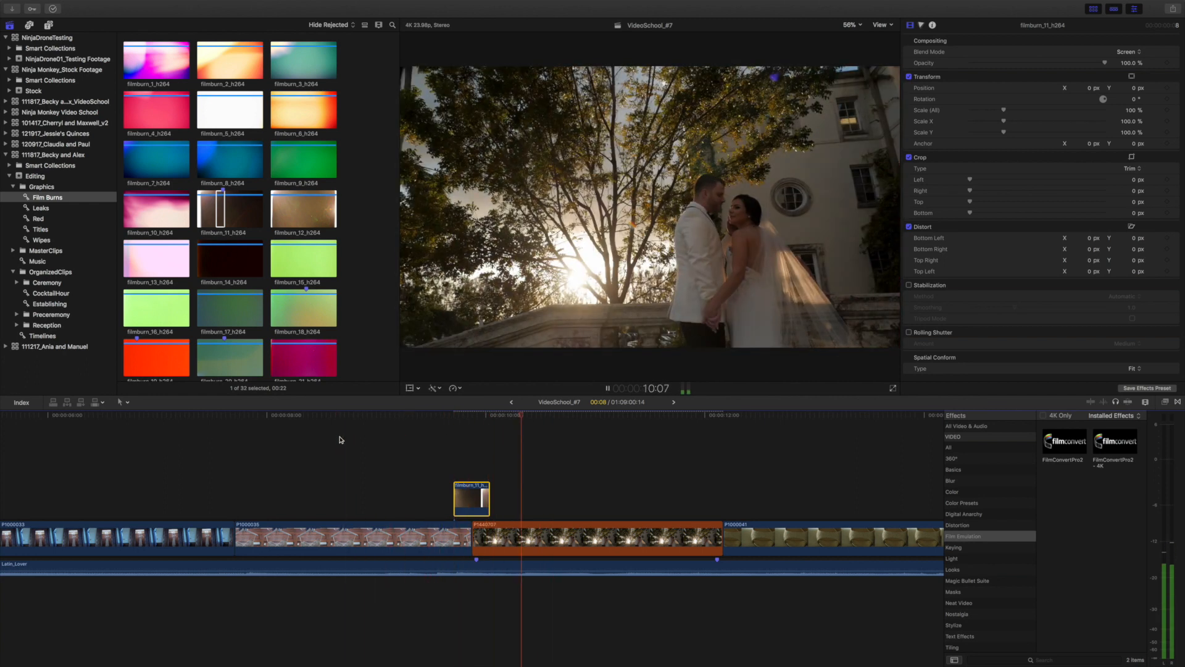
pyautogui.press('space')
# - Extend the film burn's end to 10:06 over the couple clip and select its end edit point
pyautogui.click(487, 491)
pyautogui.moveTo(488, 492); pyautogui.dragTo(511, 492)
pyautogui.press('space')
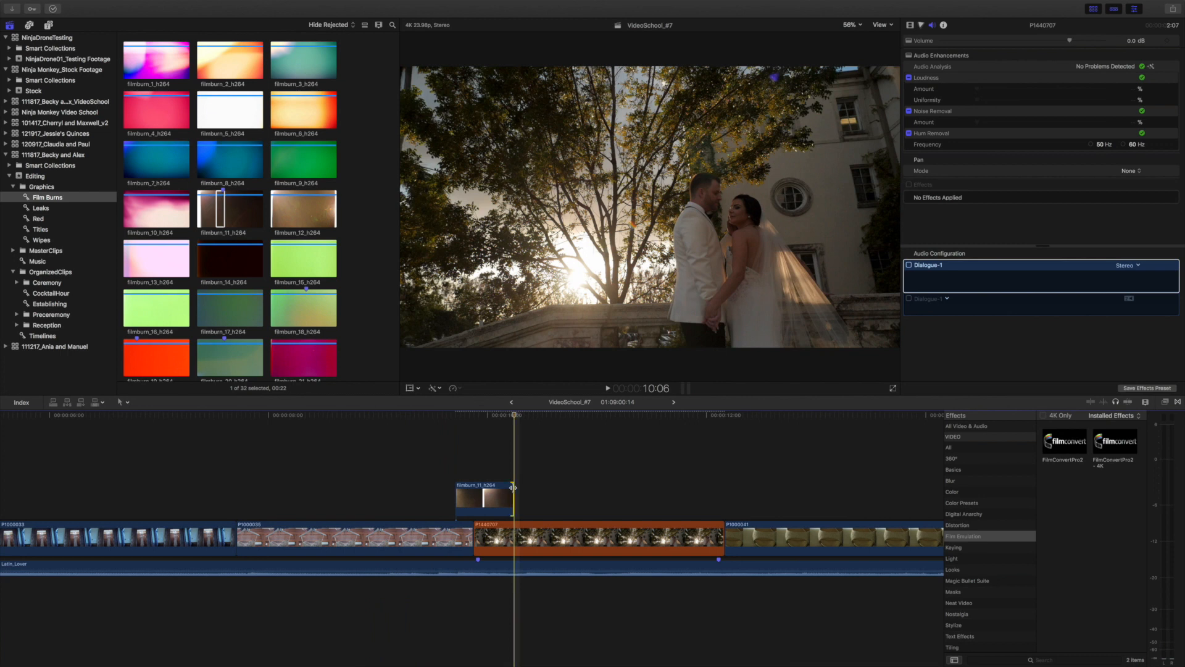
pyautogui.click(512, 487)
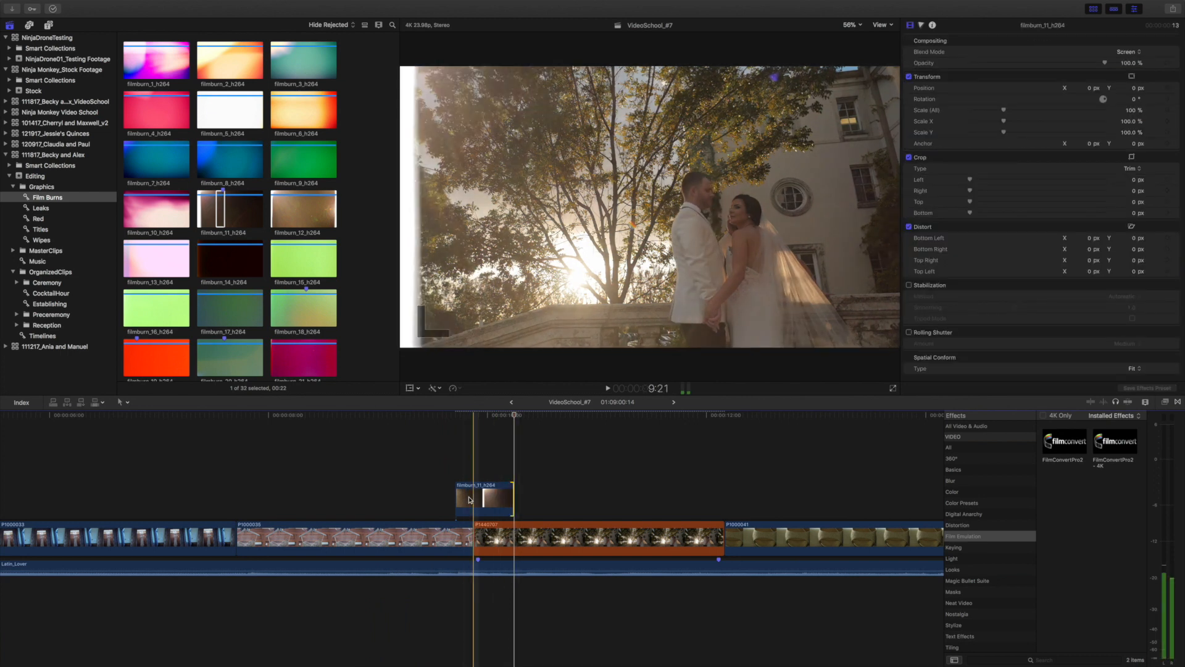
pyautogui.click(469, 500)
pyautogui.click(484, 496)
pyautogui.click(512, 488)
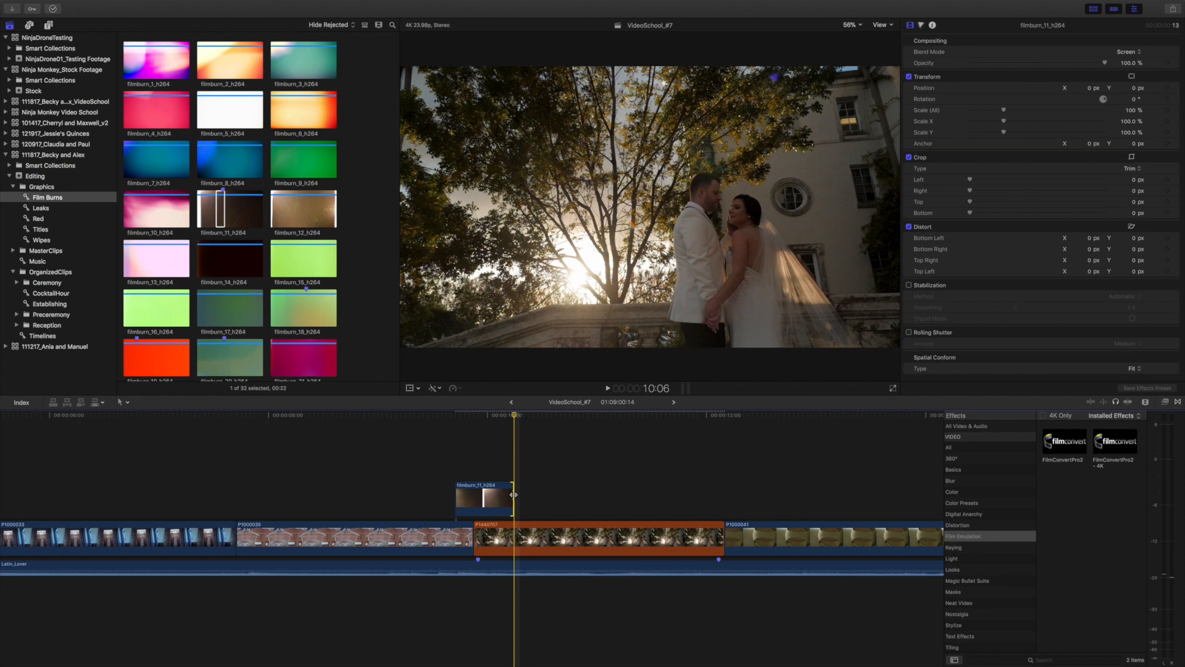
# - Fine-tune the film burn's end point in one-frame and ten-frame trims, ending it at 10:09
pyautogui.press(',')
pyautogui.press(',')
pyautogui.press('.')
pyautogui.press('.')
pyautogui.press('.')
pyautogui.press('.')
pyautogui.press('.')
pyautogui.press('.')
pyautogui.press('.')
pyautogui.press('.')
pyautogui.press('.')
pyautogui.press(',')
pyautogui.press(',')
pyautogui.press(',')
pyautogui.press(',')
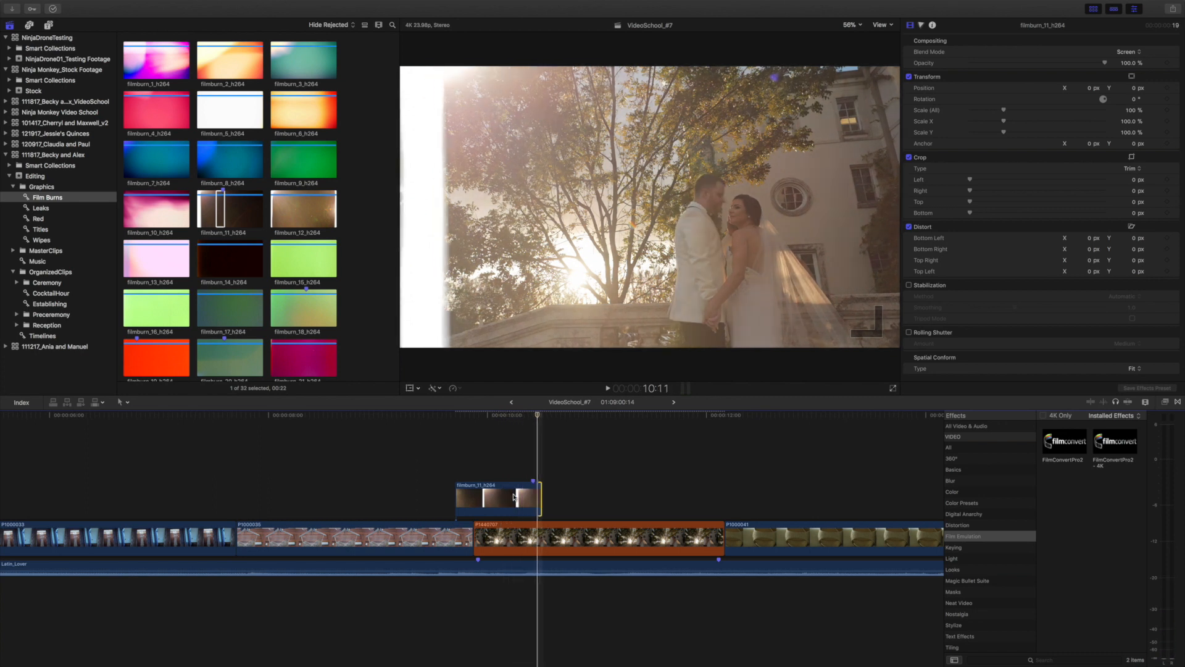
pyautogui.hotkey('shift', '.')
pyautogui.hotkey('shift', '.')
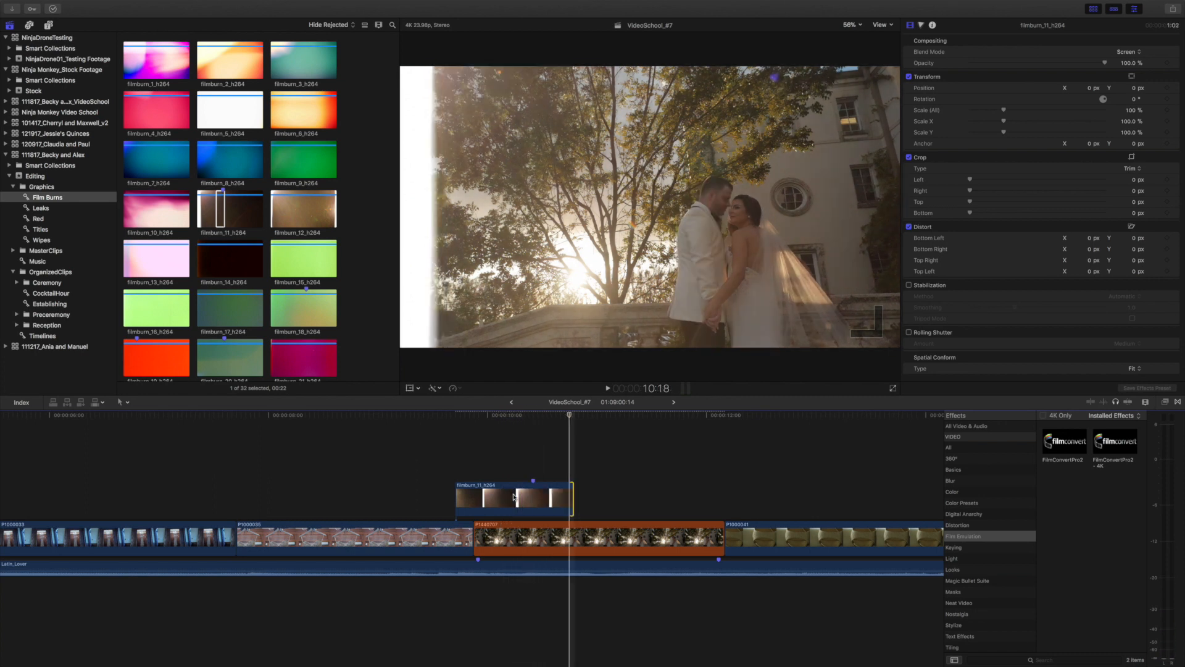
pyautogui.hotkey('shift', ',')
pyautogui.hotkey('shift', ',')
# - Play the finished film burn transition from the hanger close-up through the couple clip and on into the shoe clips
pyautogui.hotkey('shift', '/')
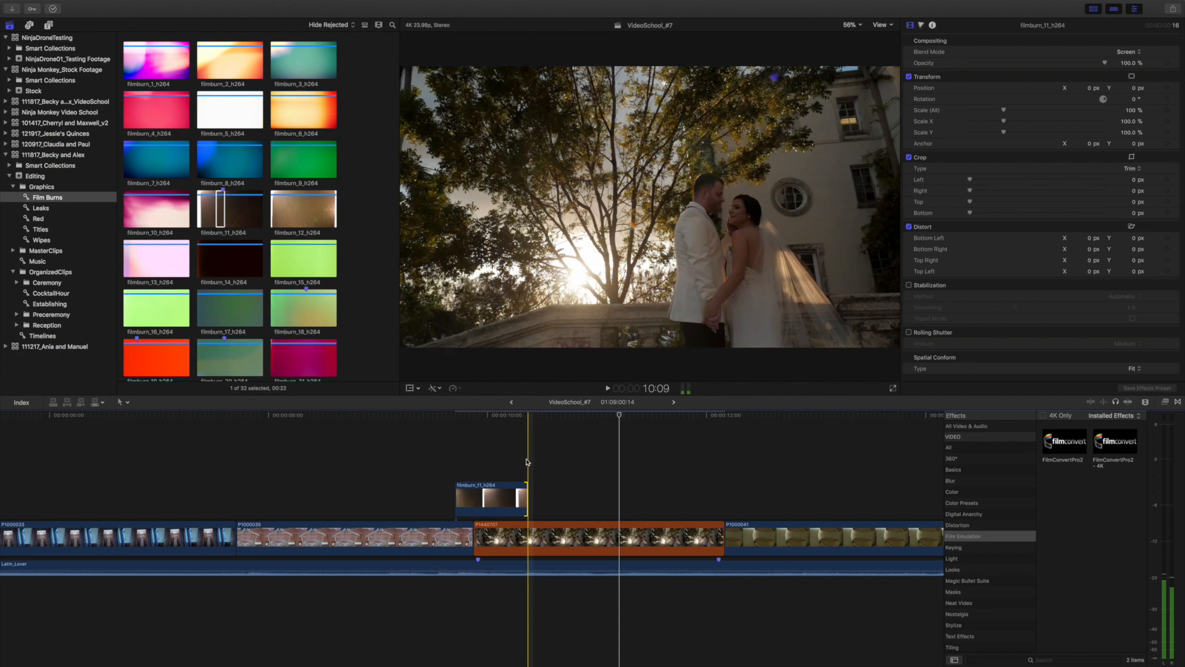
pyautogui.hotkey('shift', '/')
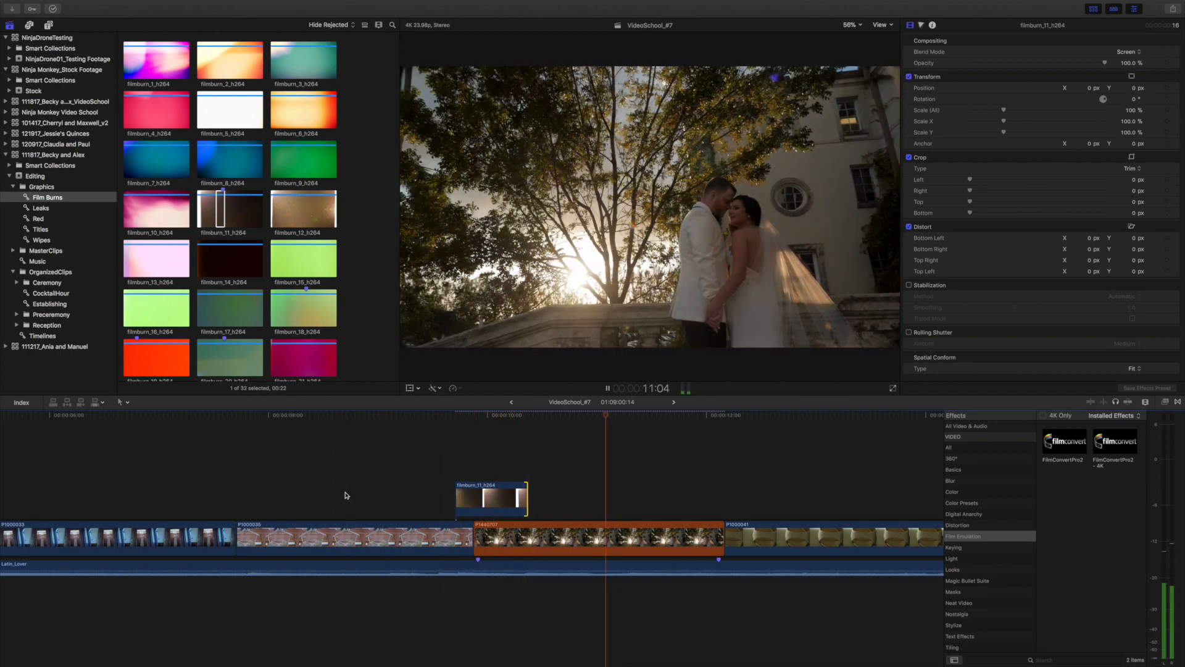
pyautogui.press('space')
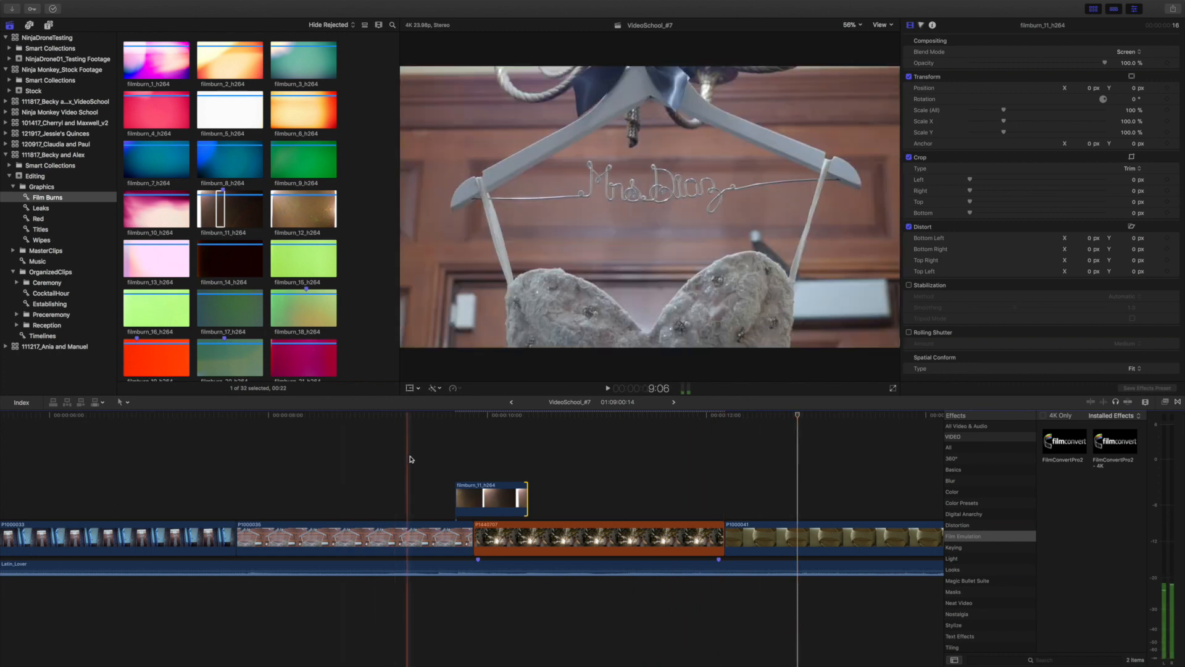
pyautogui.press('space')
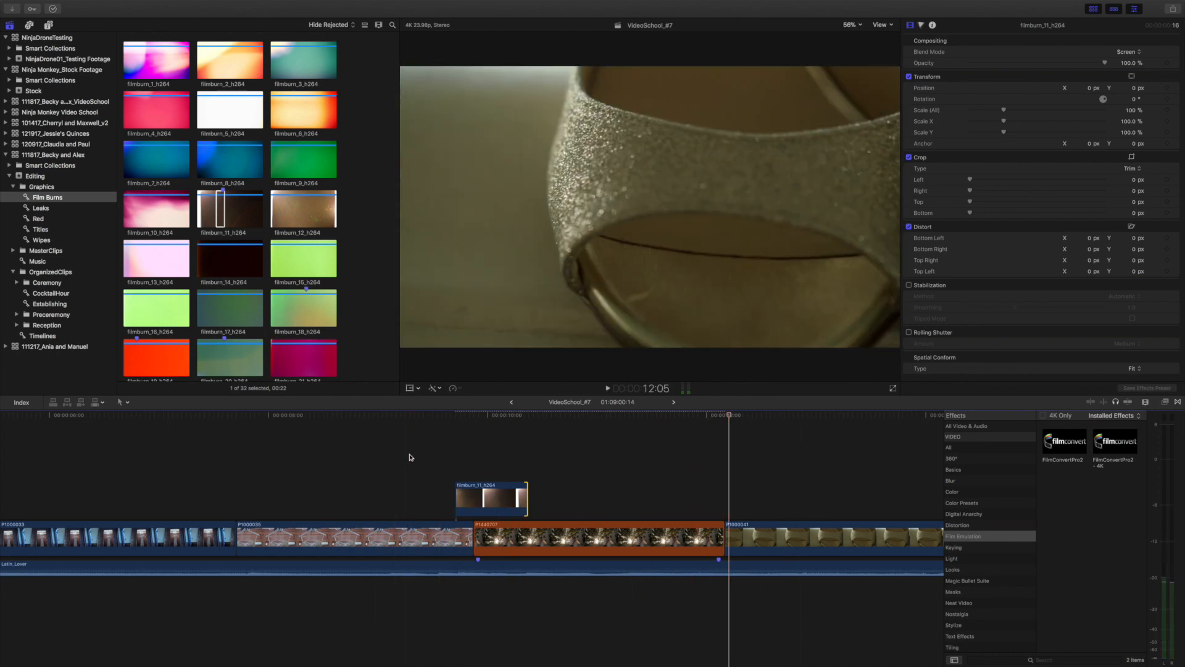
pyautogui.press('space')
pyautogui.hotkey('shift', 'z')
pyautogui.press('super+minus')
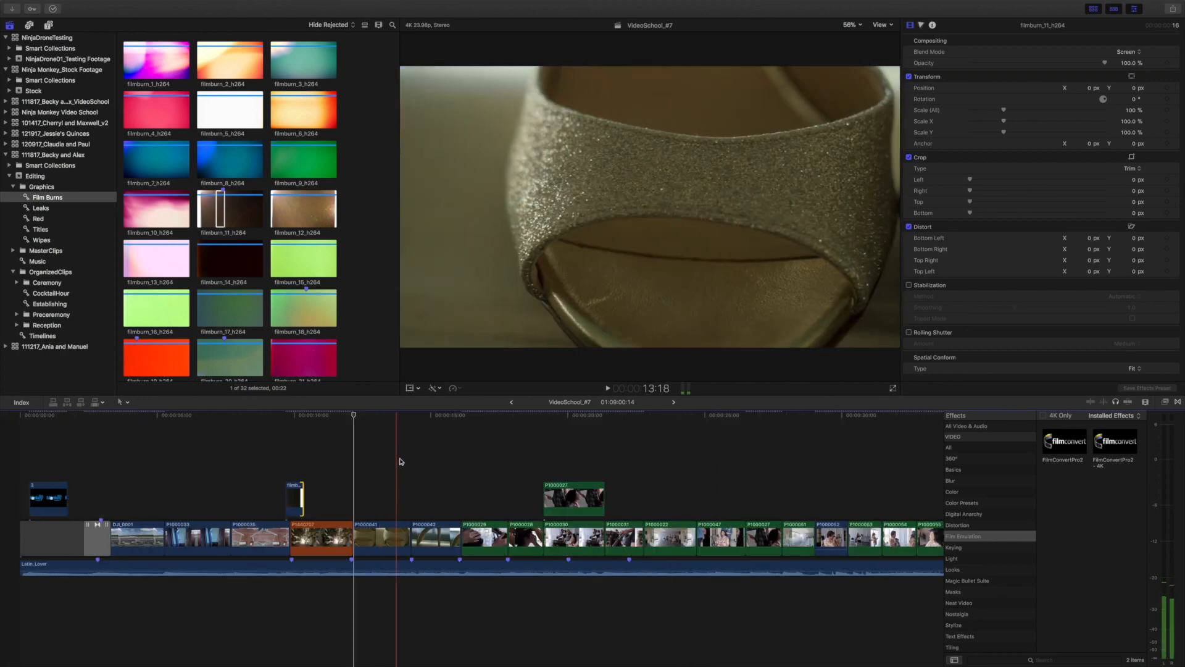
# - Examine the film burn placements above the opening clips in the full wedding film, and return to VideoSchool_#7
pyautogui.press('super+minus')
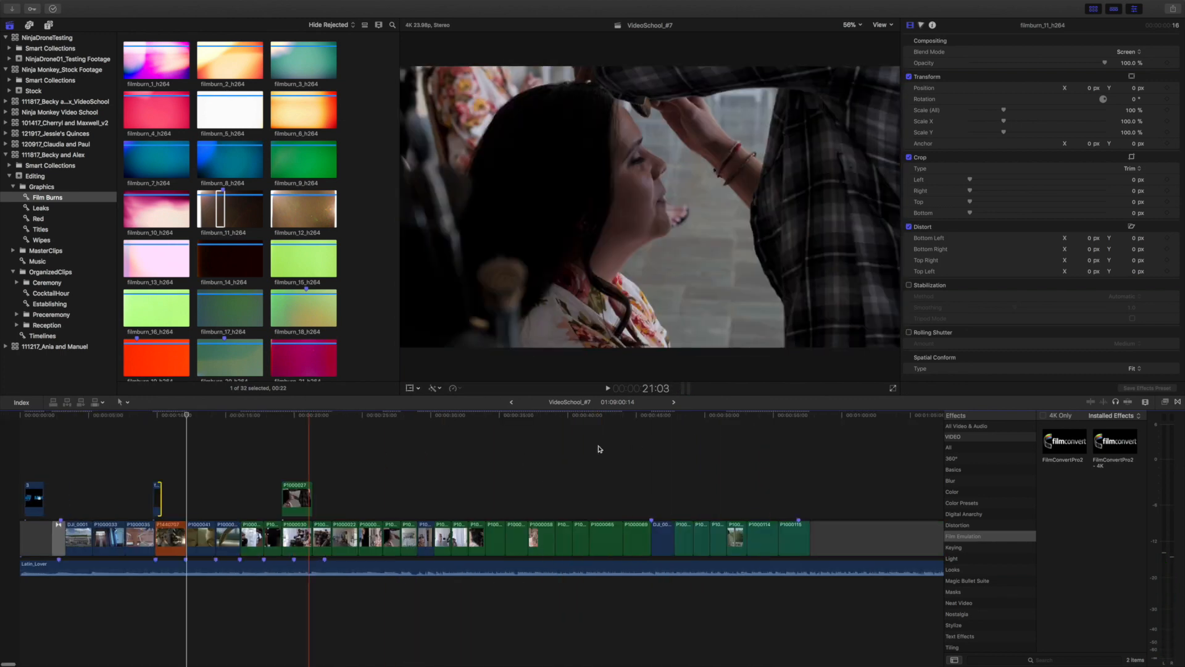
pyautogui.click(673, 403)
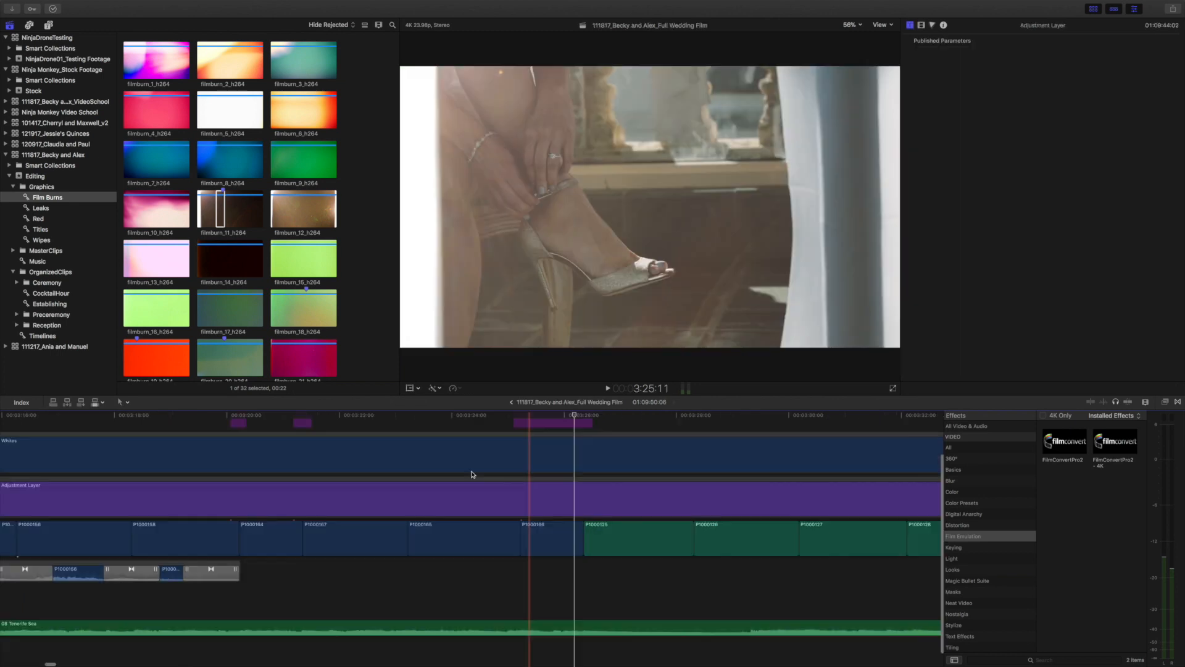
pyautogui.press('super+minus')
pyautogui.press('super+minus')
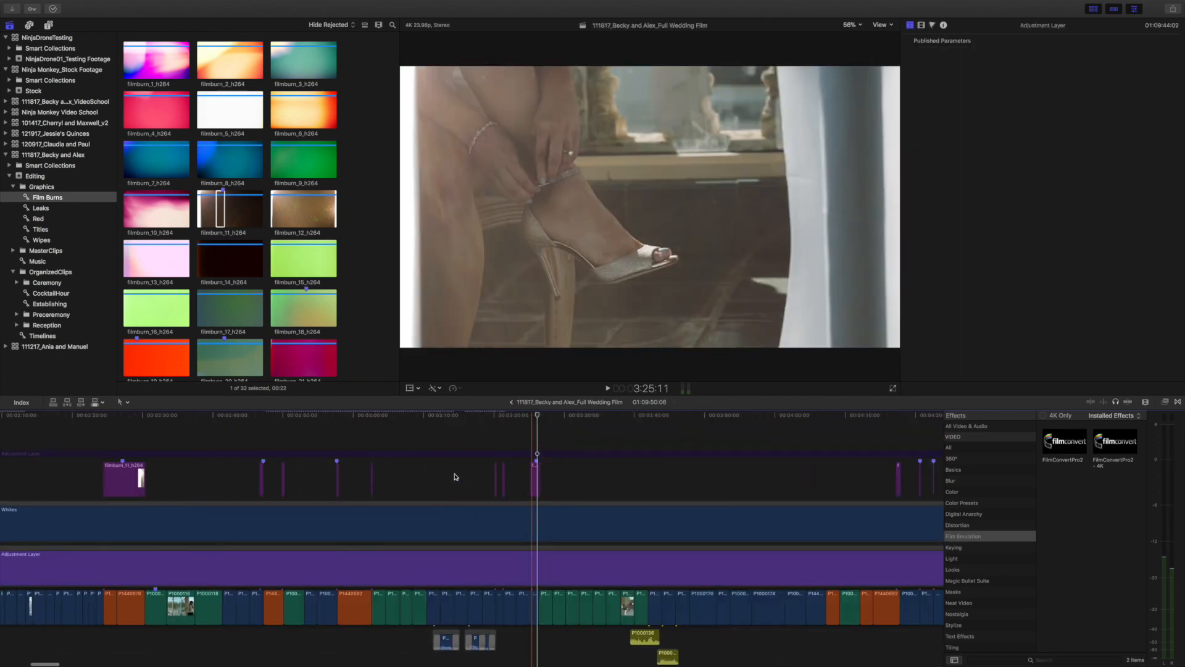
pyautogui.hscroll(-5, 245, 453)
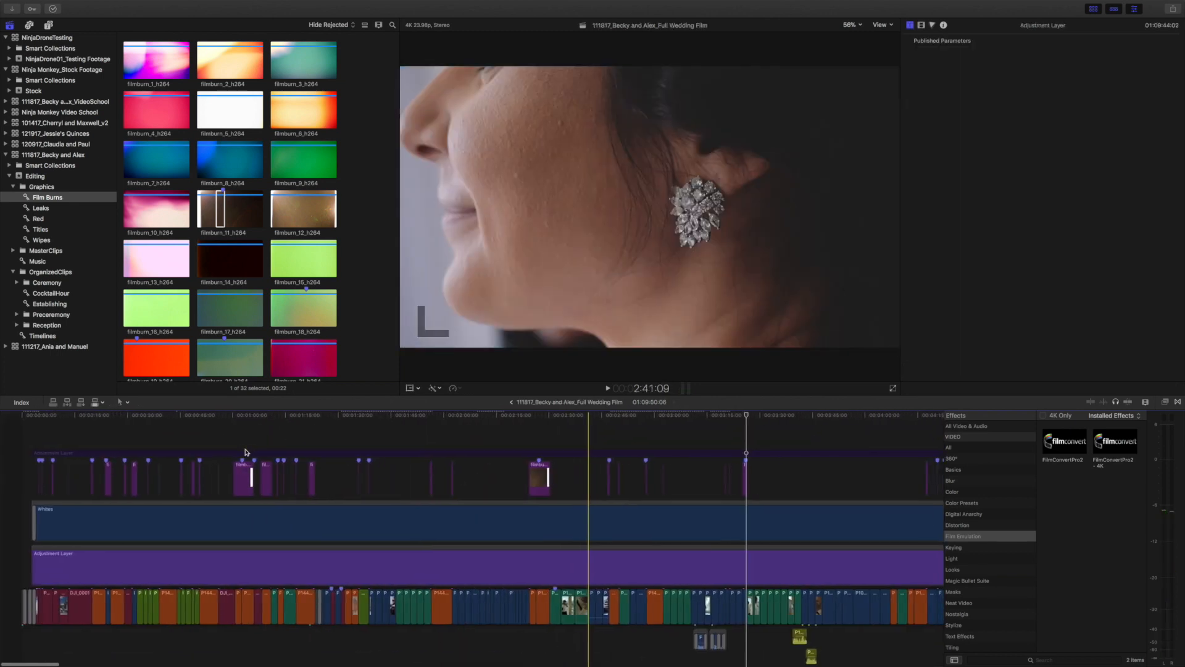
pyautogui.press('super+equal')
pyautogui.press('super+equal')
pyautogui.press('super+equal')
pyautogui.hscroll(-3, 53, 466)
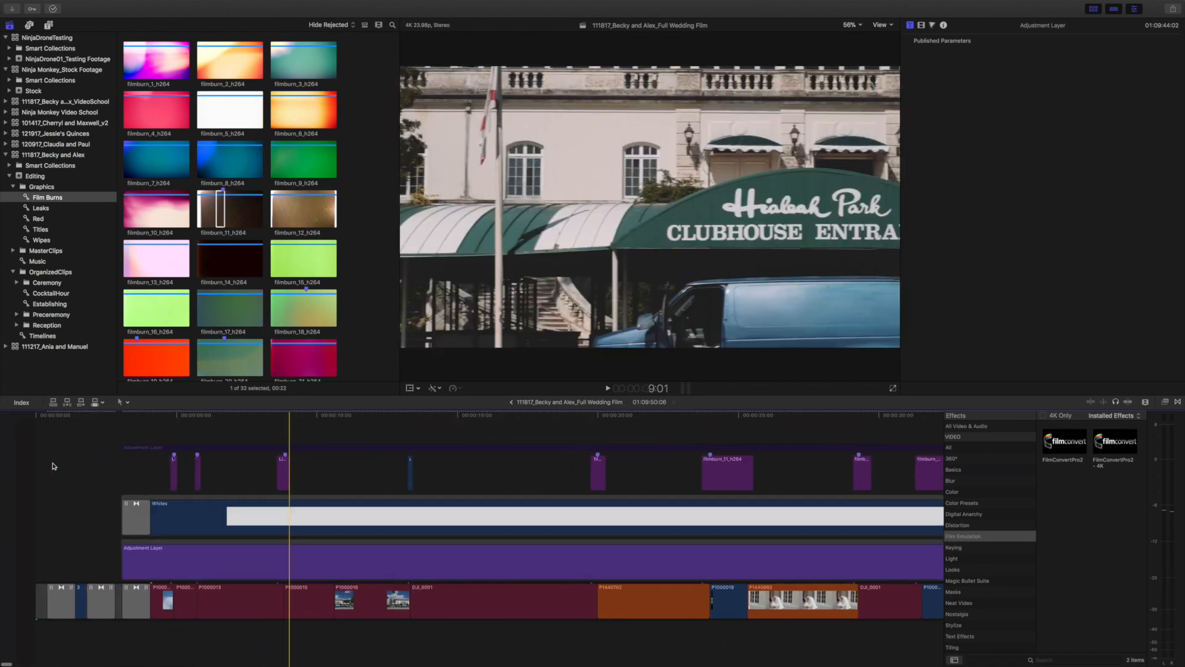
pyautogui.press('super+minus')
pyautogui.press('super+minus')
pyautogui.press('super+minus')
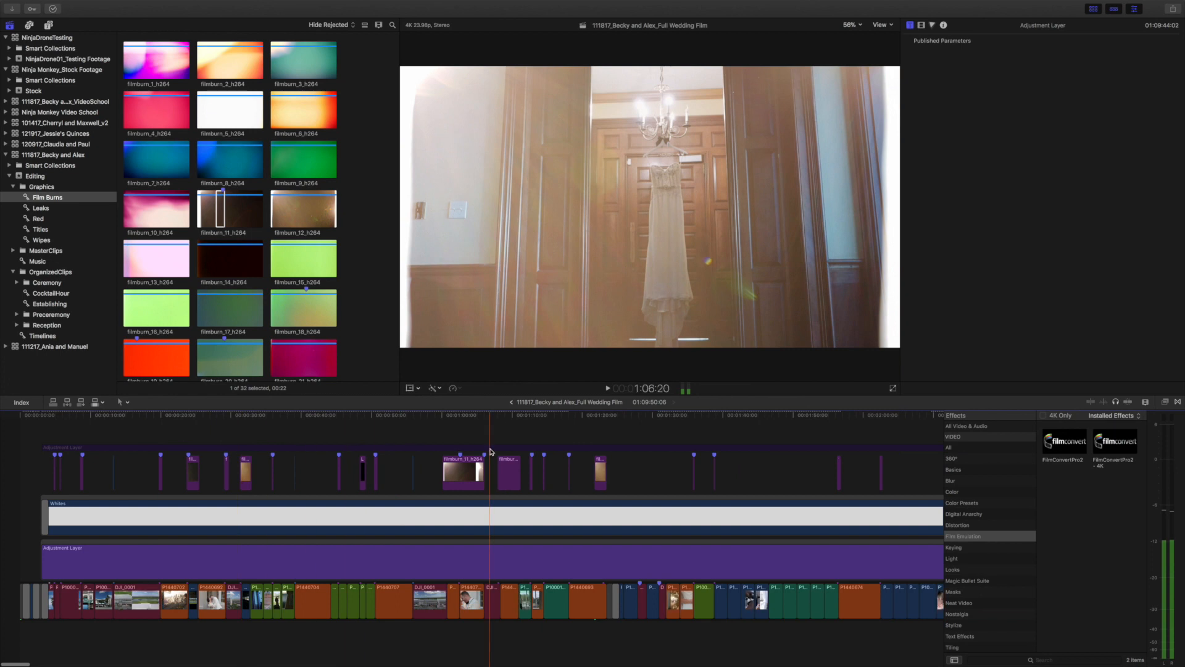
pyautogui.press('super+minus')
pyautogui.click(512, 403)
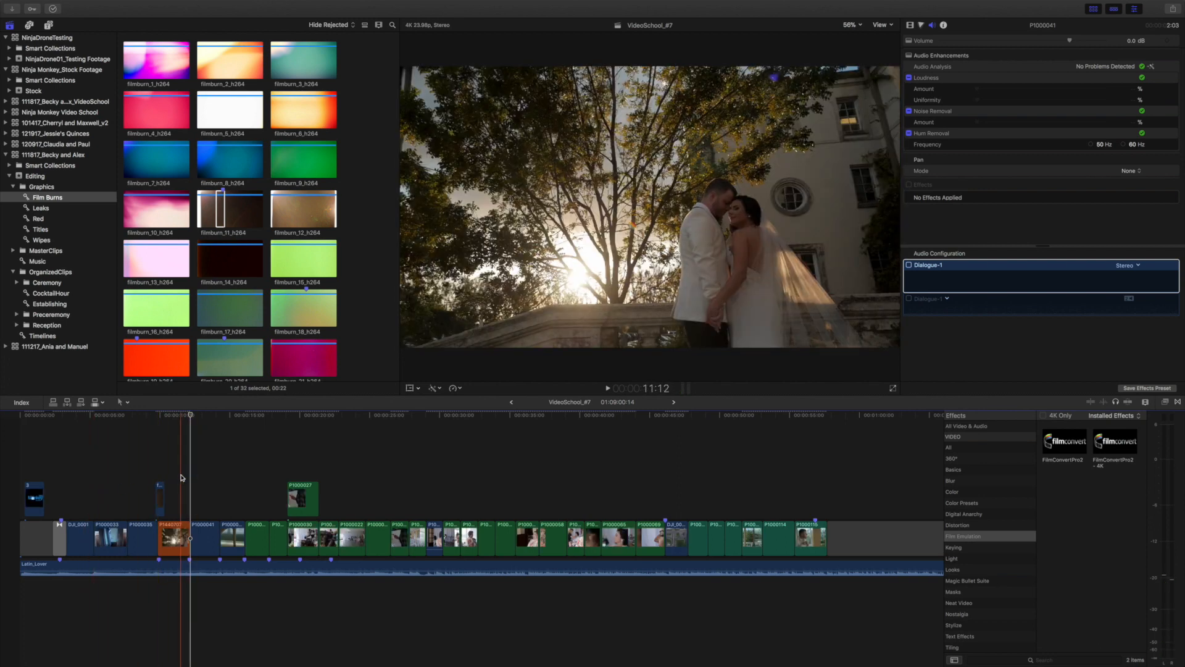
# - Connect a nine-frame section of filmburn_10_h264 above the start of the shoe clip P1000041
pyautogui.press('Down')
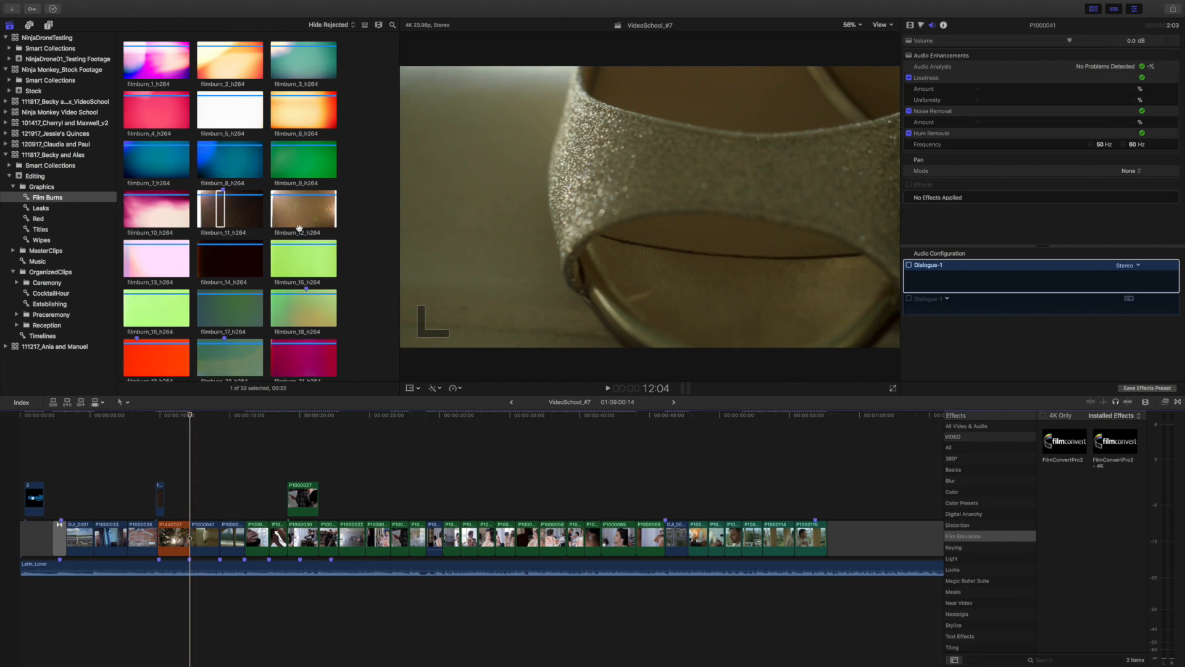
pyautogui.click(309, 315)
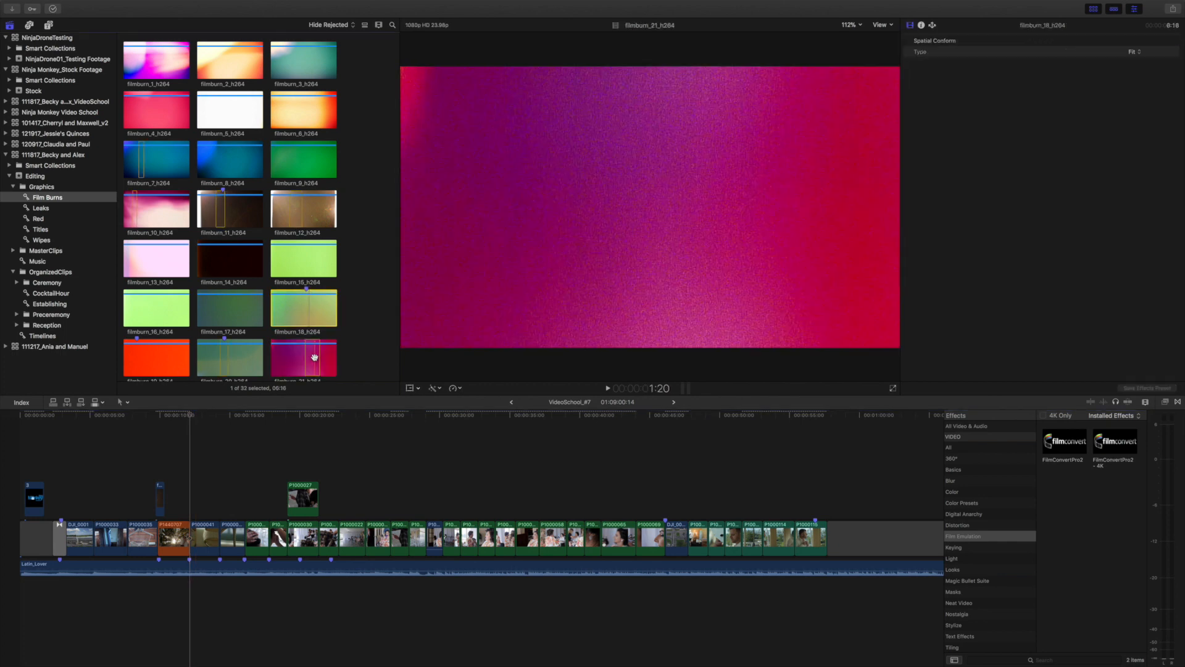
pyautogui.click(134, 206)
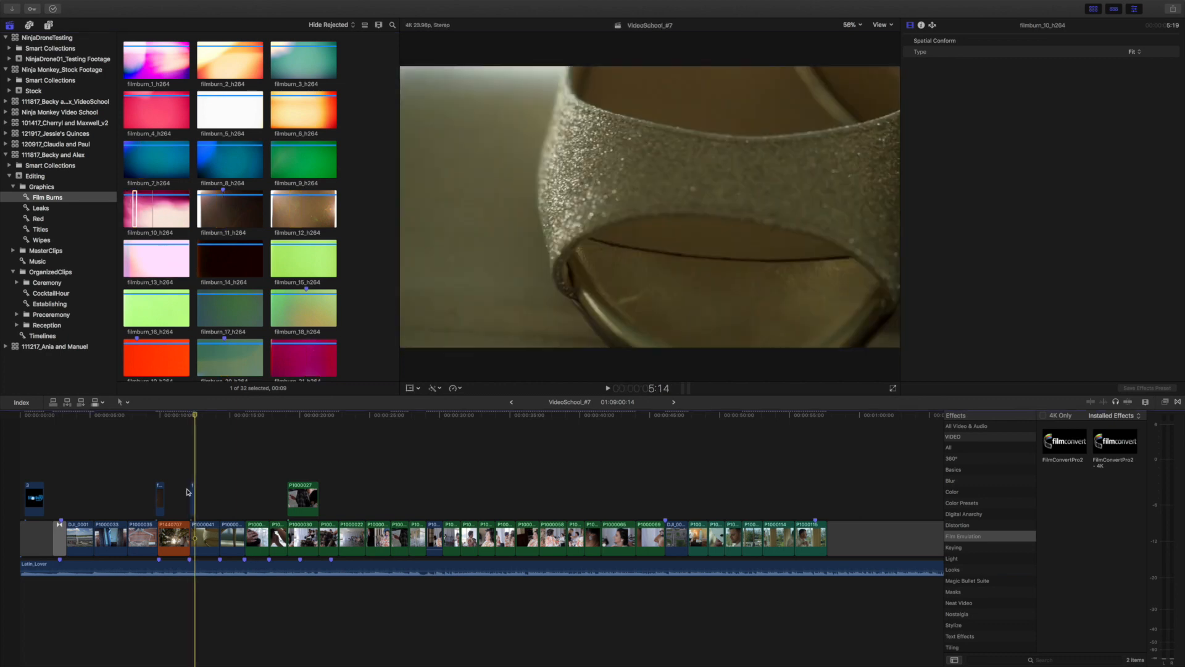
# - Nudge filmburn_10_h264 four frames earlier to start at 12:00, overlapping the cut from the couple clip to P1000041
pyautogui.click(188, 492)
pyautogui.press('super+equal')
pyautogui.press('super+equal')
pyautogui.press('super+equal')
pyautogui.press('super+equal')
pyautogui.press('super+equal')
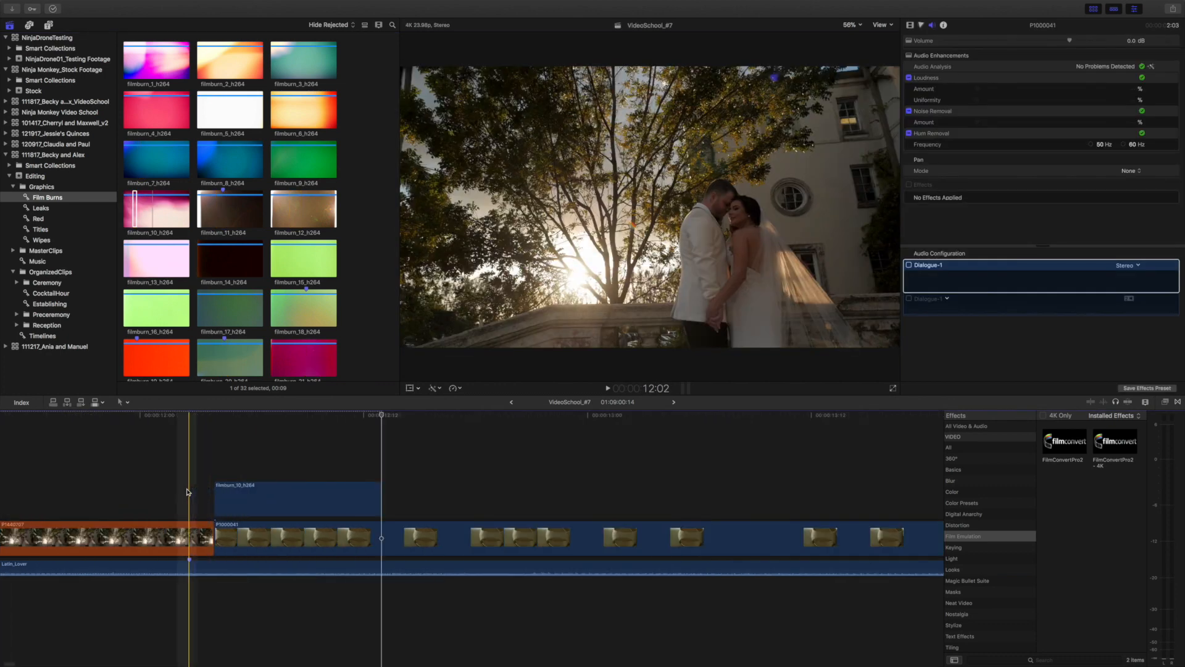
pyautogui.click(260, 492)
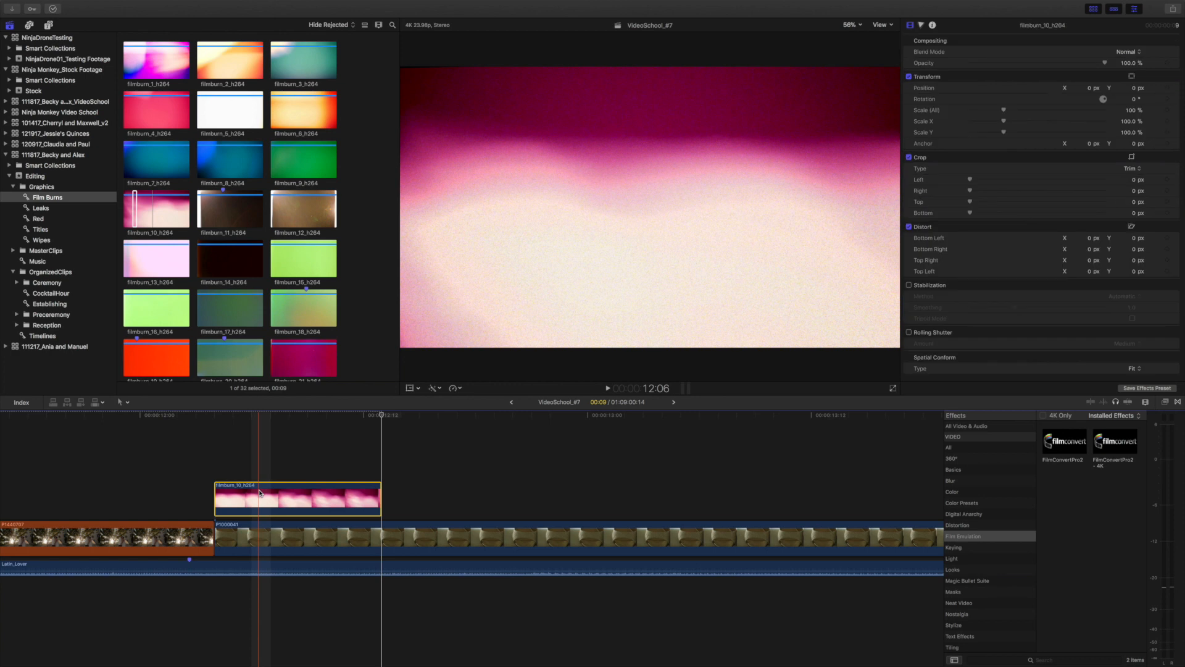
pyautogui.hotkey('shift', ',')
pyautogui.hotkey('shift', ',')
pyautogui.hotkey('shift', '.')
pyautogui.hotkey('shift', '.')
pyautogui.press(',')
pyautogui.press(',')
pyautogui.press(',')
pyautogui.press(',')
pyautogui.press(',')
pyautogui.press('.')
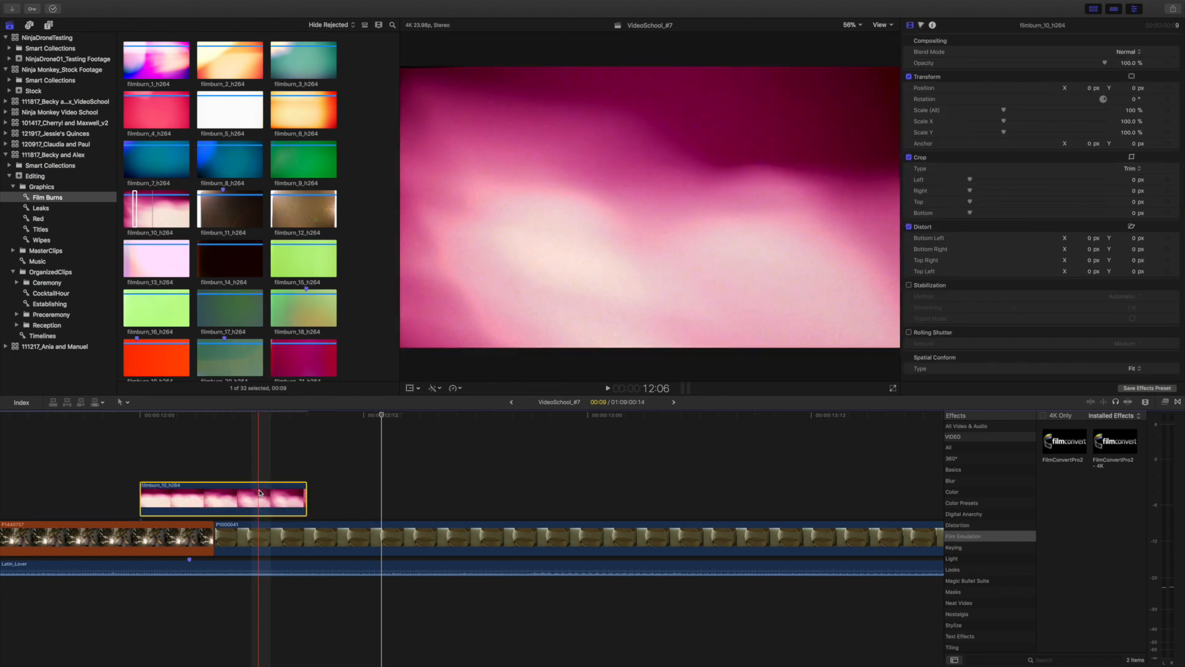
pyautogui.press(',')
pyautogui.press('.')
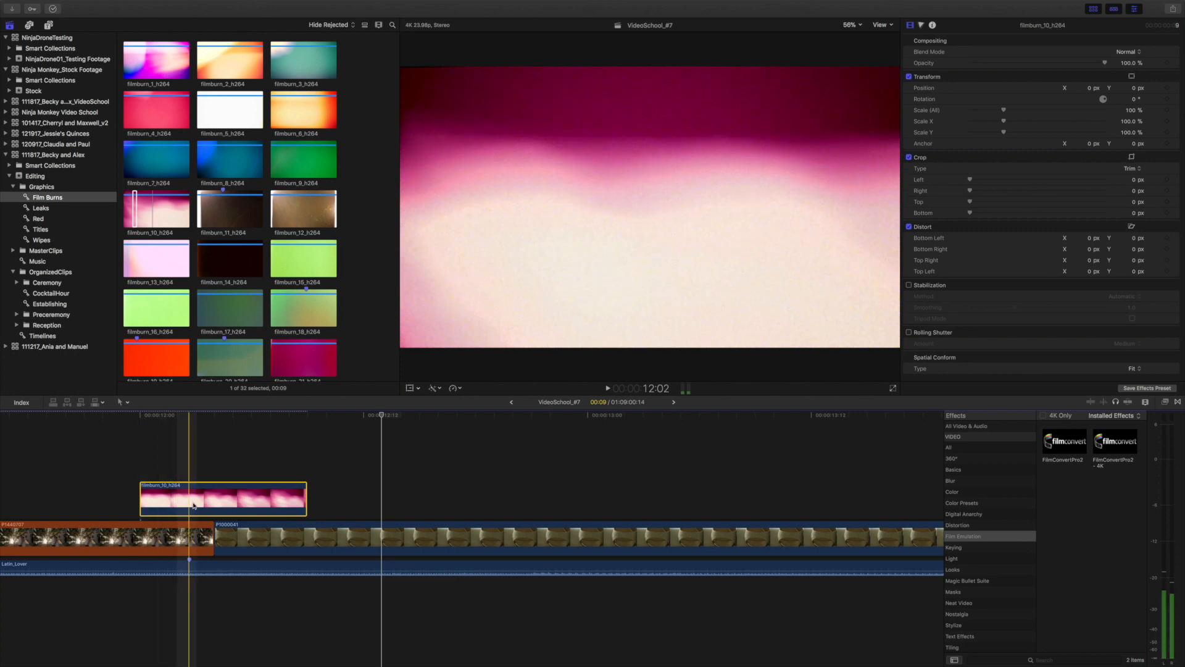
# - Set filmburn_10_h264's blend mode to Screen and play the transition from the couple clip into the shoe clip
pyautogui.click(1122, 51)
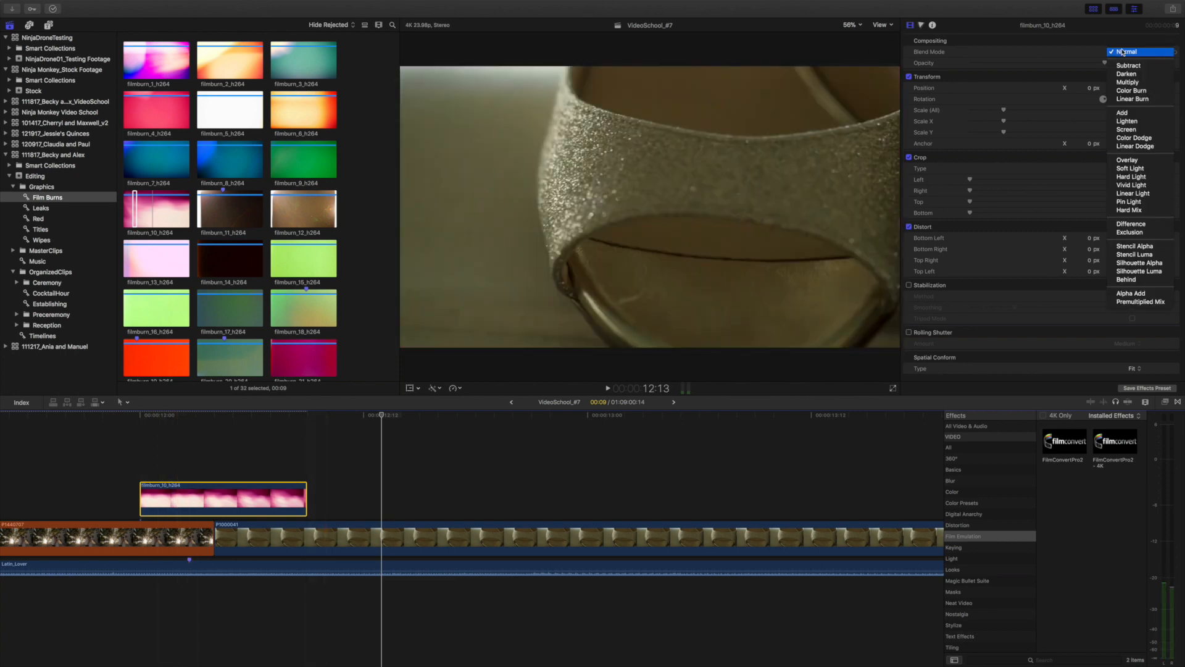
pyautogui.click(1128, 130)
pyautogui.press('space')
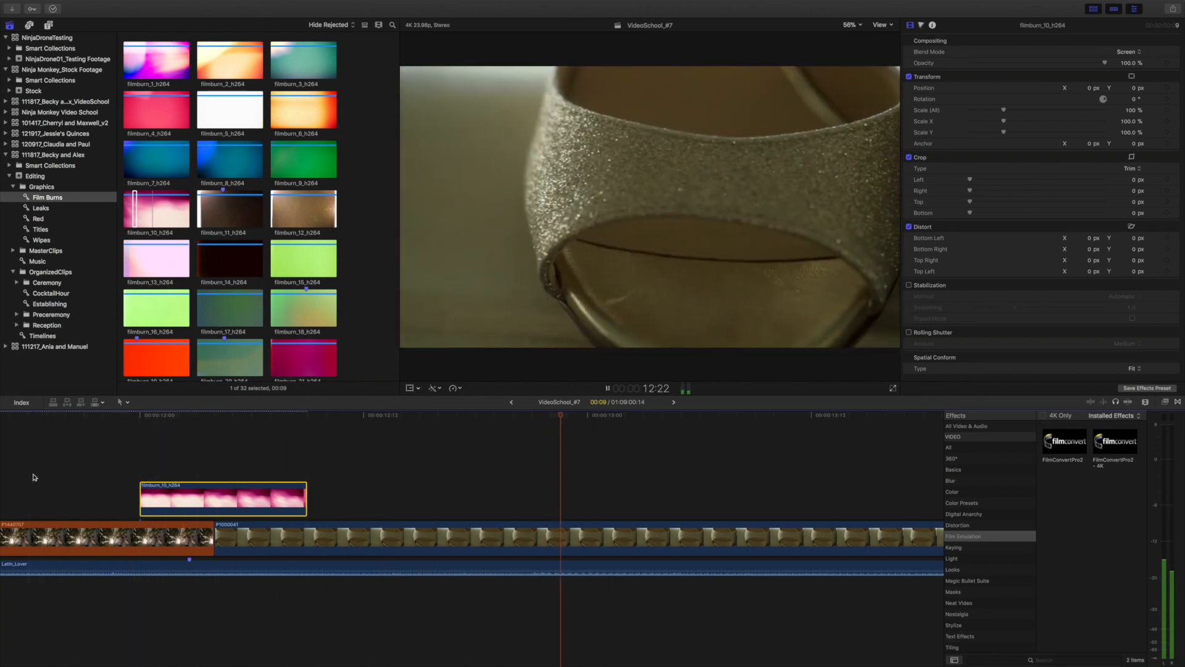
pyautogui.press('super+minus')
pyautogui.press('super+minus')
pyautogui.press('space')
pyautogui.press('space')
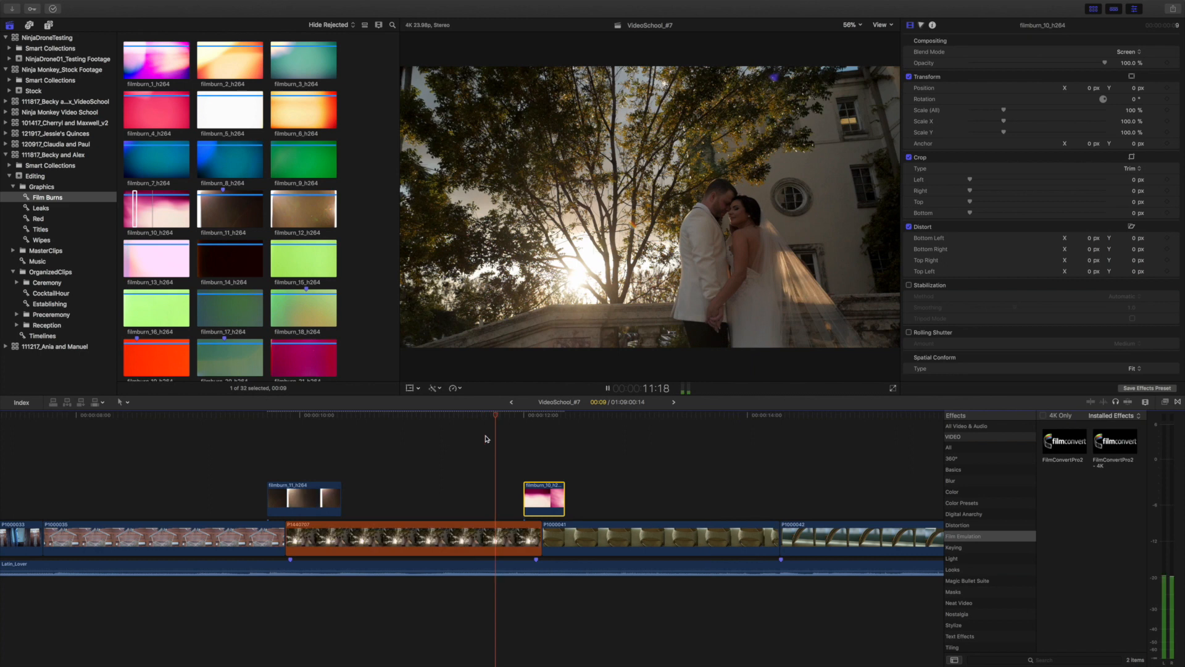
pyautogui.press('space')
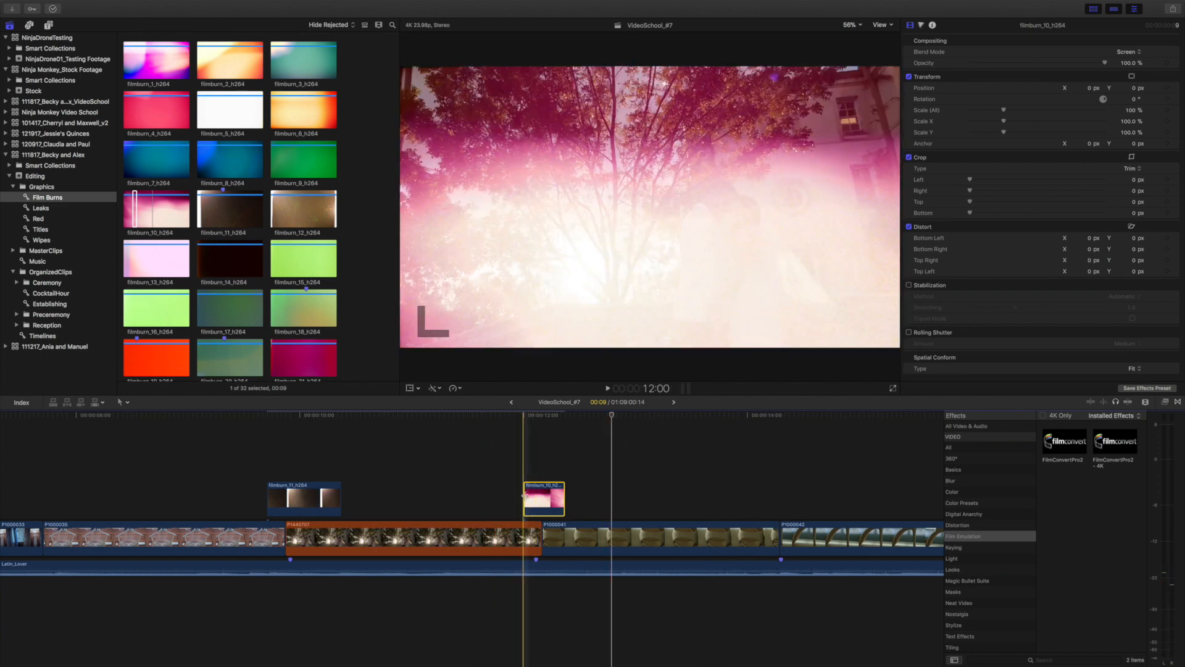
# - Trim two frames off the start of filmburn_10_h264, leaving it 7 frames long, and replay the transition
pyautogui.moveTo(524, 494); pyautogui.dragTo(534, 494)
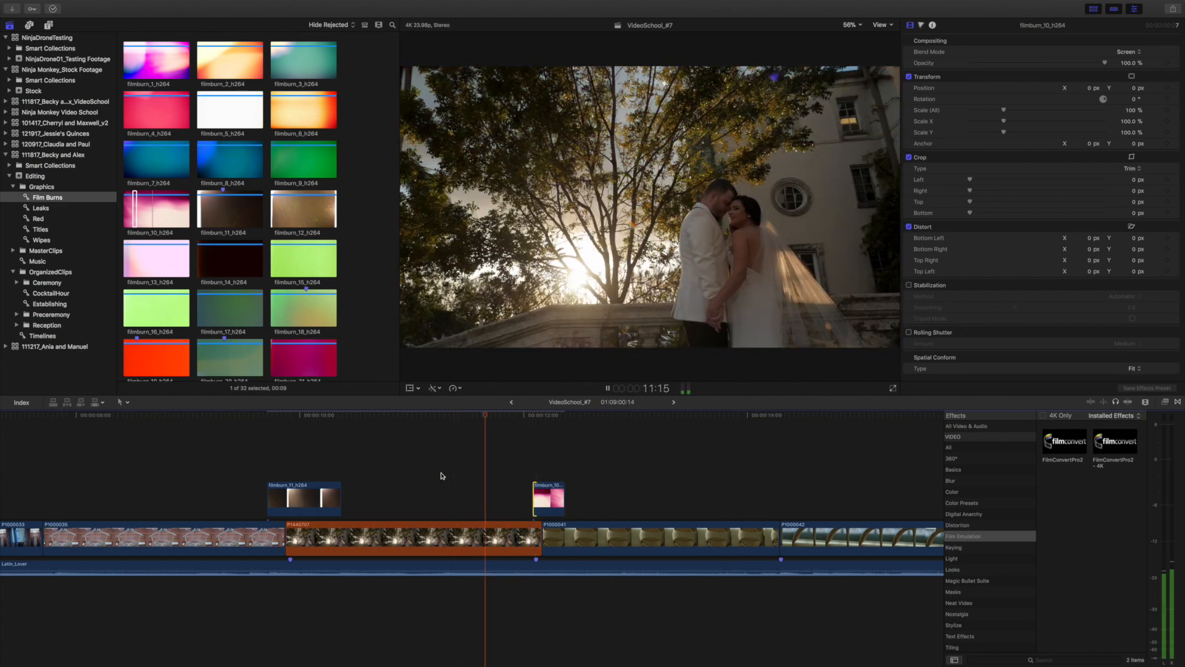
pyautogui.press('space')
pyautogui.hotkey('shift', 'z')
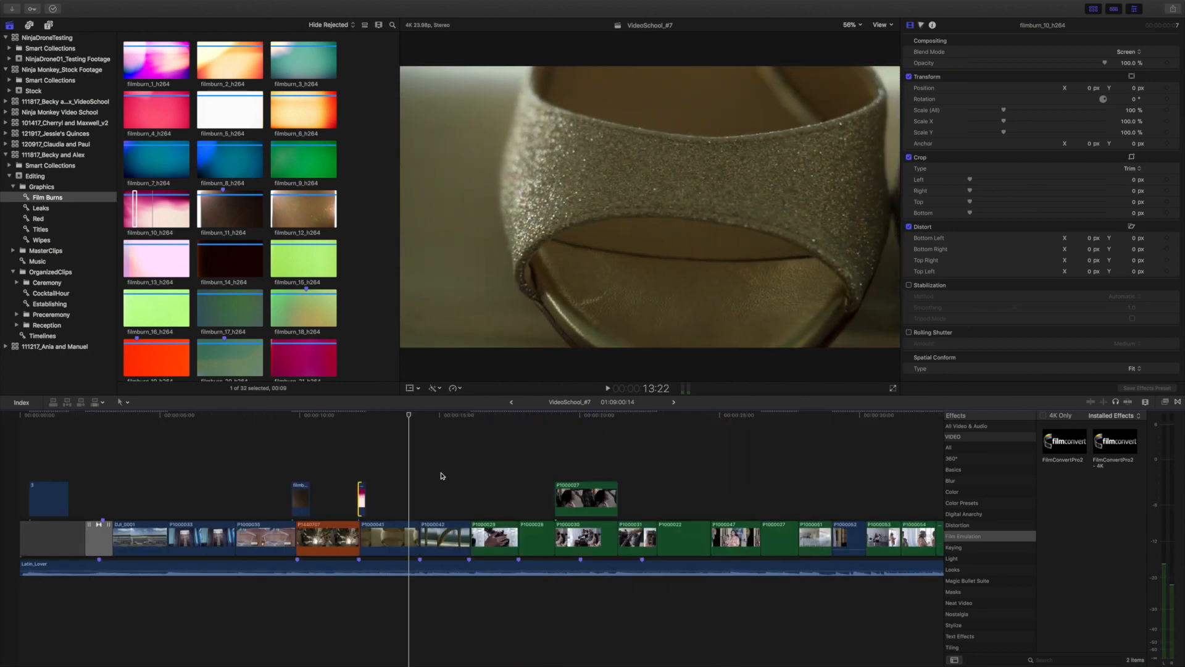
# - Shorten the gap between the groom clip P1000115 and the ceremony clip to 1:13
pyautogui.hotkey('shift', 'z')
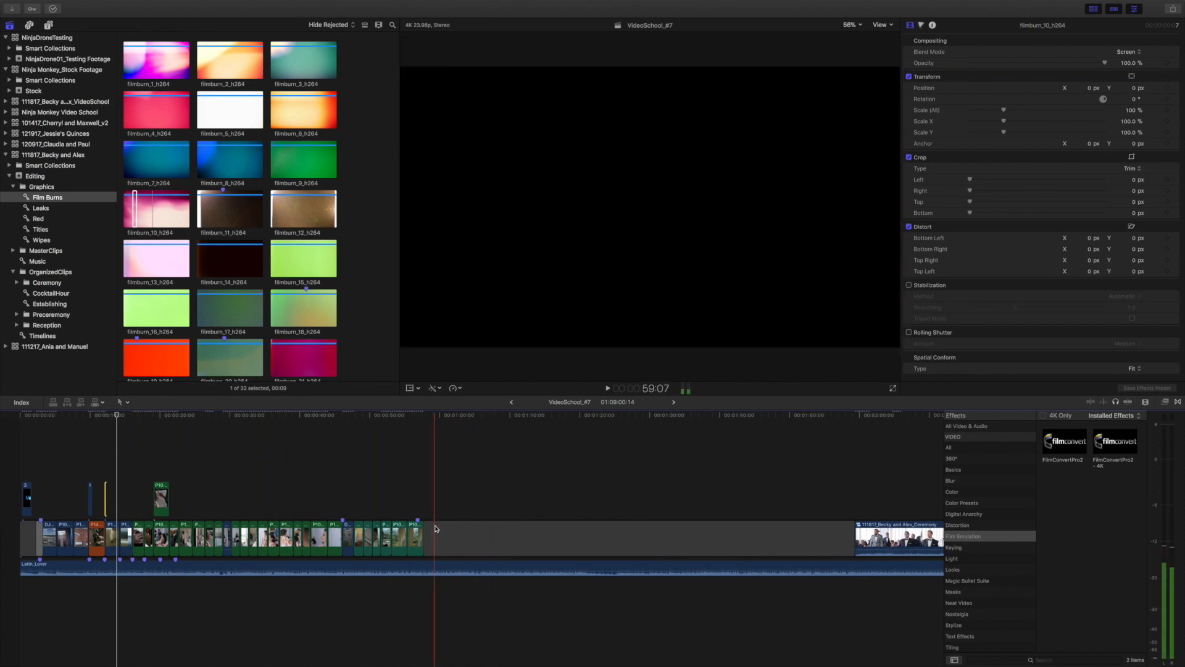
pyautogui.click(831, 529)
pyautogui.press('Delete')
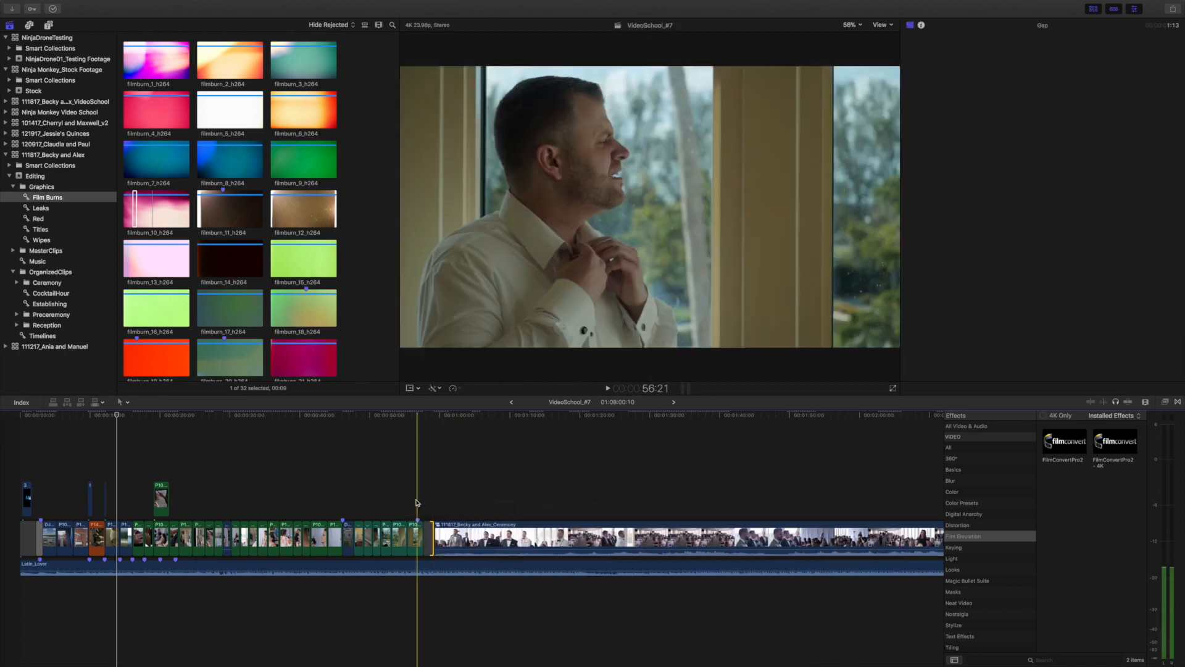
# - Try adding the default transition at the cut between P1000115 and the gap
pyautogui.press('super+equal')
pyautogui.press('super+equal')
pyautogui.press('super+equal')
pyautogui.press('super+equal')
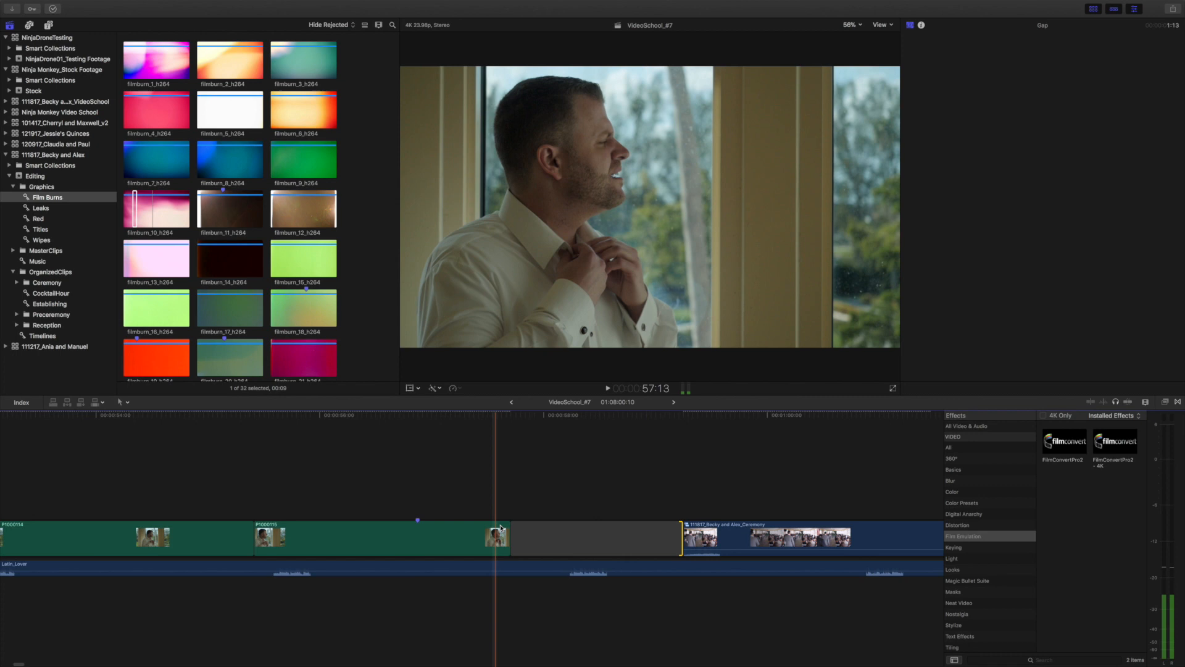
pyautogui.click(510, 529)
pyautogui.press('super+t')
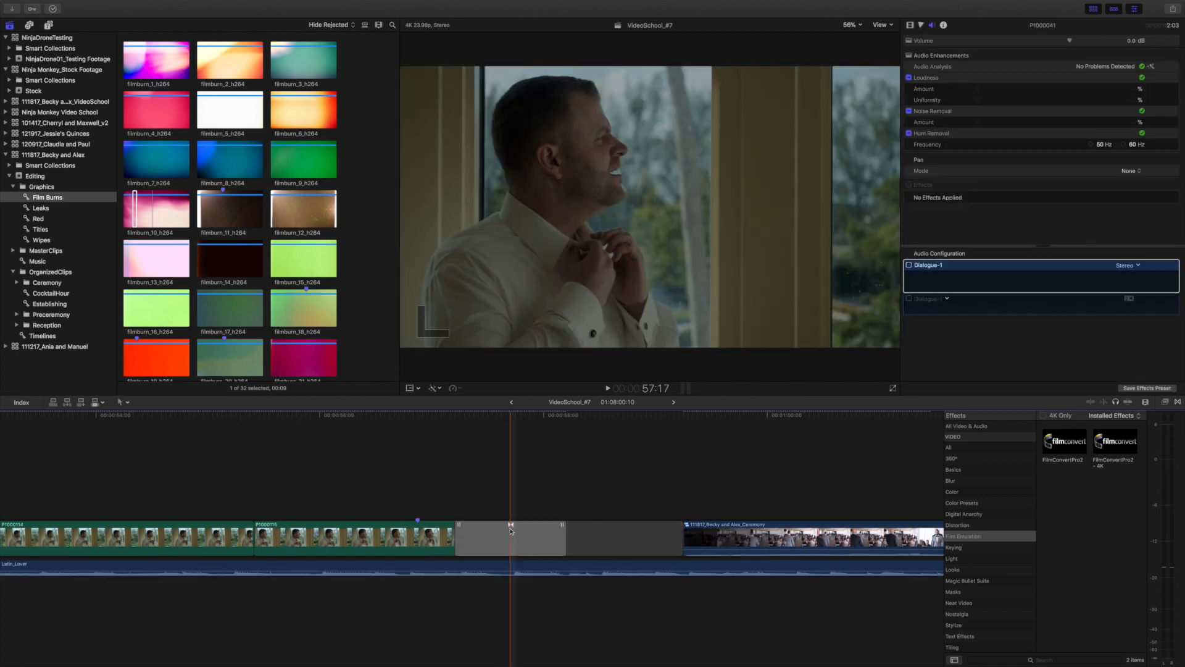
pyautogui.press('super+z')
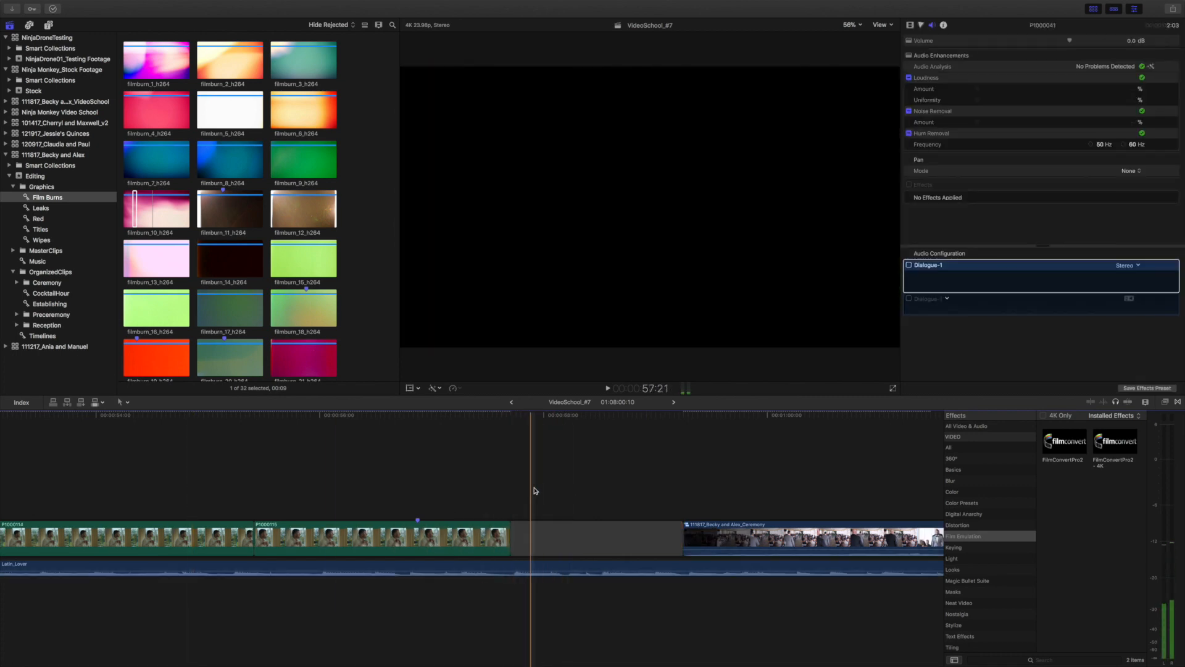
# - Insert all eleven CeremonyDetails clips, P1000060 to P1000181, right after P1000115 and before the gap
pyautogui.click(547, 488)
pyautogui.press('Up')
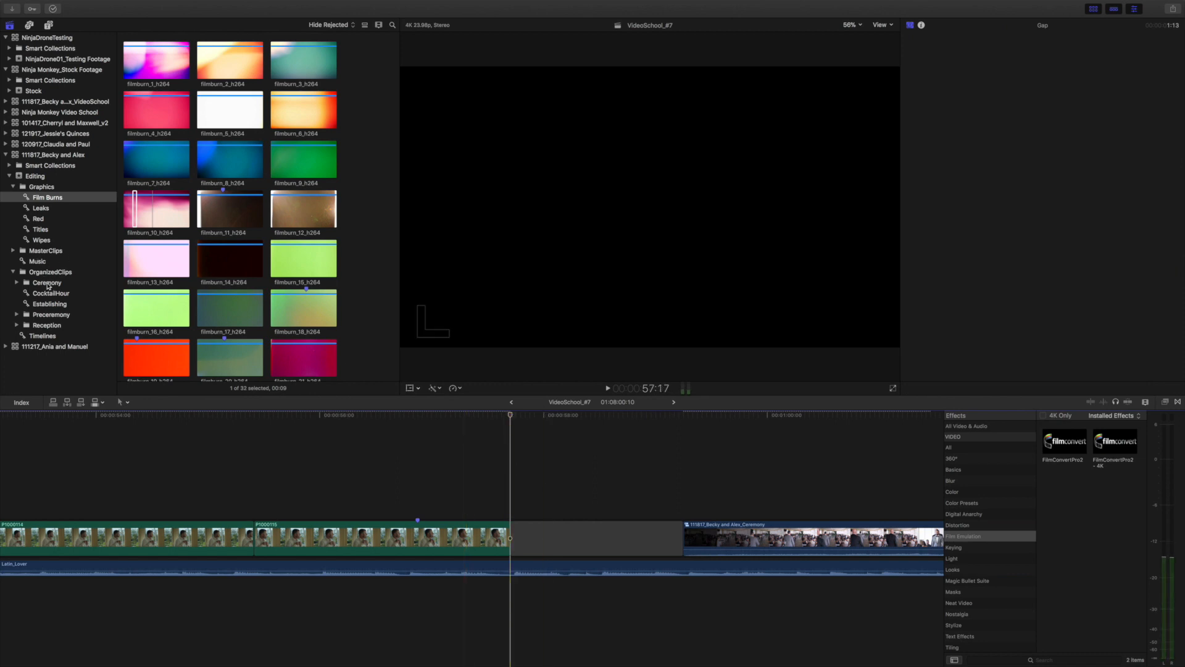
pyautogui.click(47, 283)
pyautogui.click(17, 282)
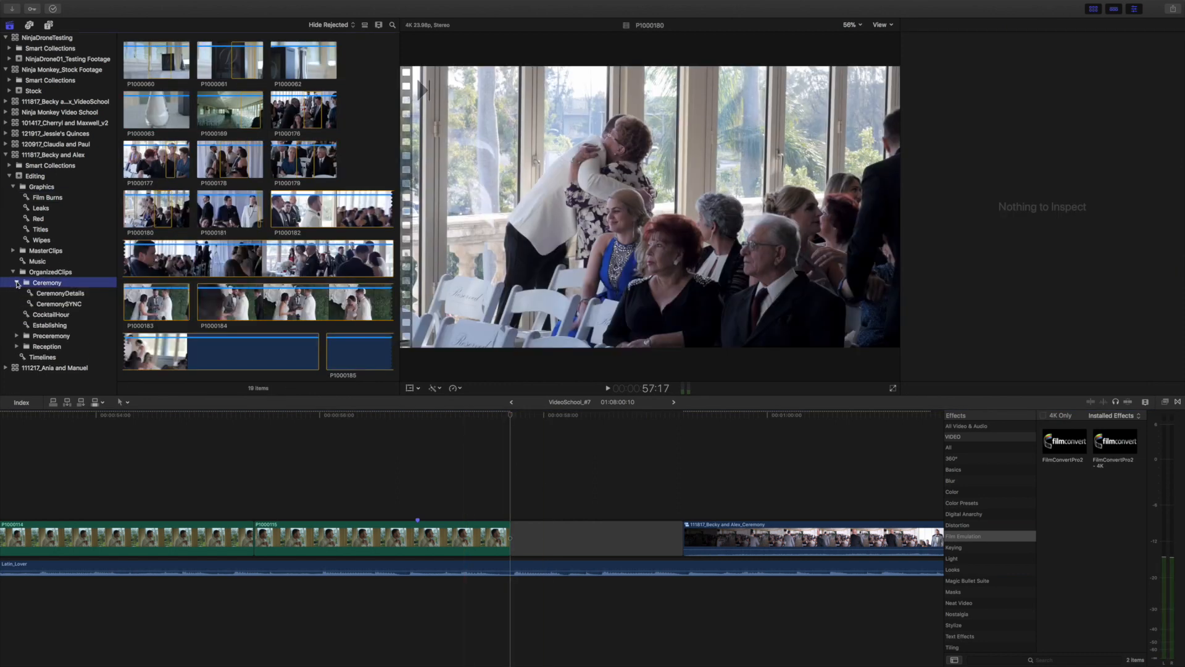
pyautogui.click(66, 295)
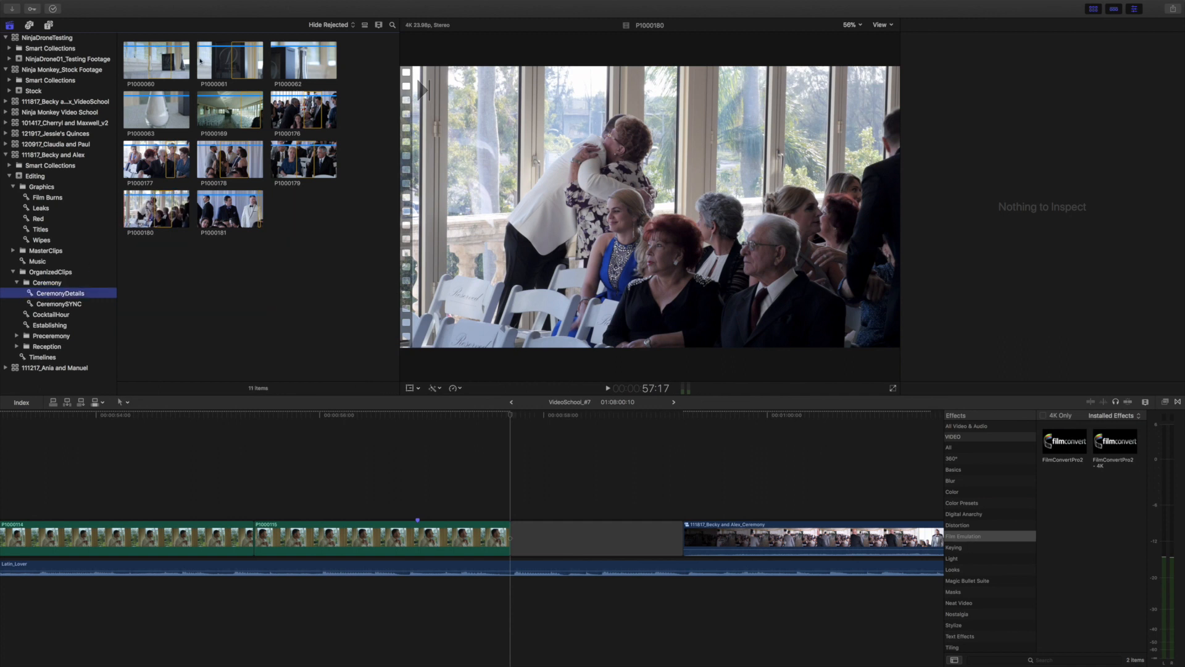
pyautogui.click(171, 61)
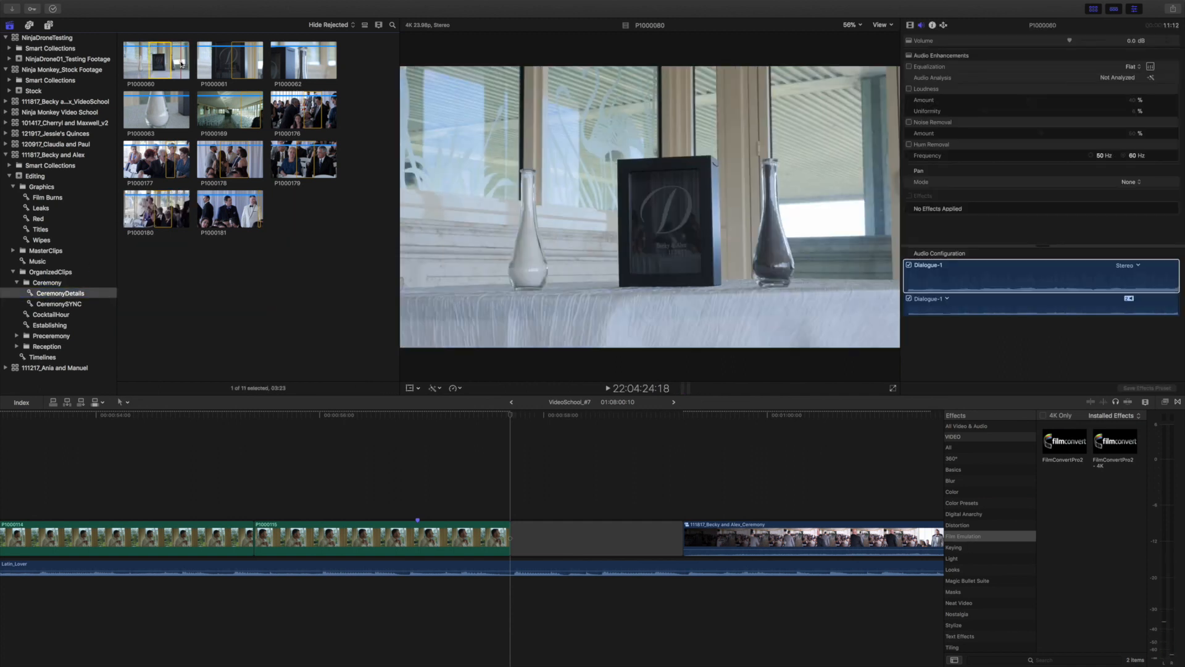
pyautogui.keyDown('shift'); pyautogui.click(240, 213); pyautogui.keyUp('shift')
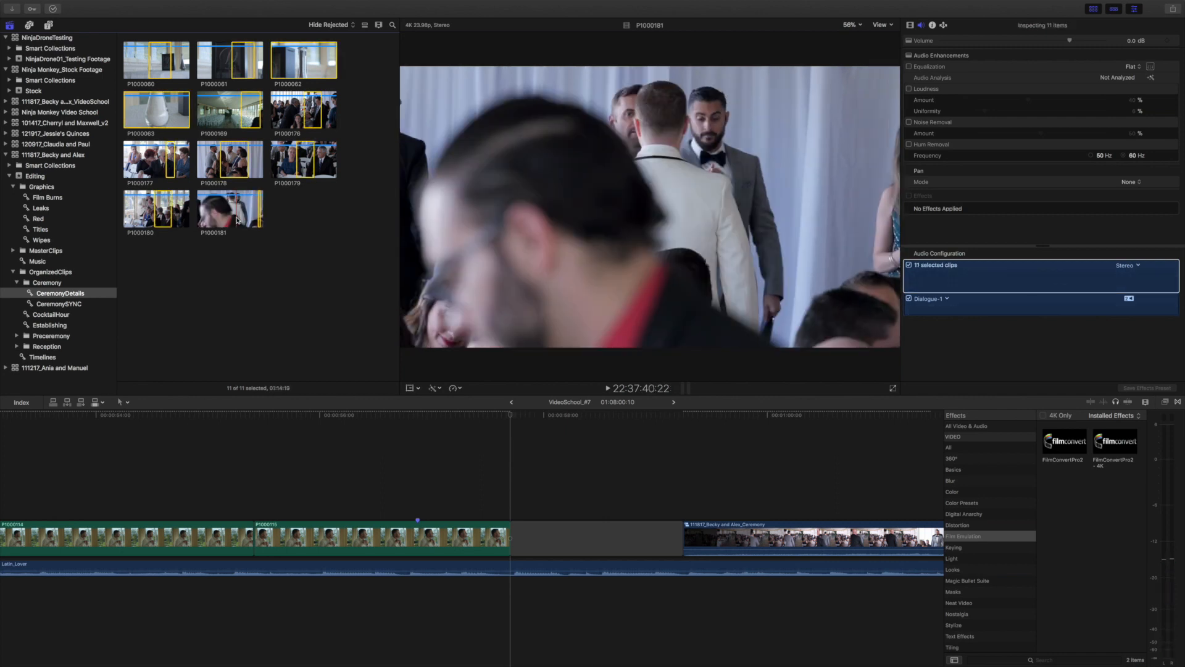
pyautogui.press('w')
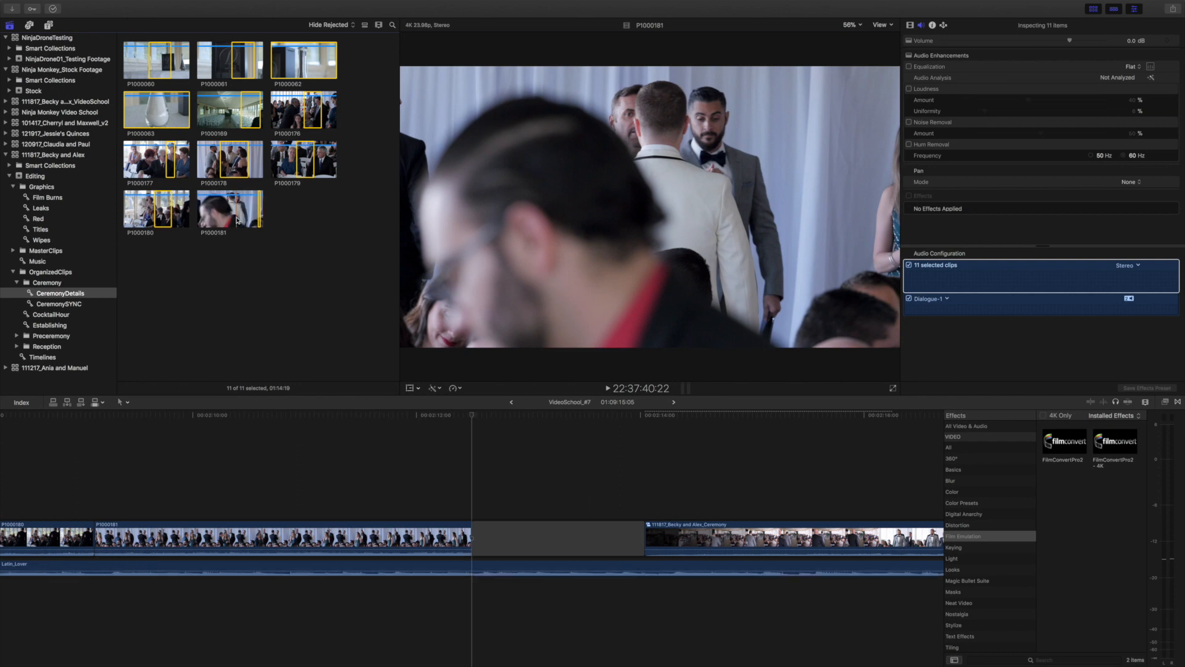
# - Look over the inserted ceremony detail clips in the timeline, from P1000181 back to P1000060
pyautogui.click(224, 484)
pyautogui.press('super+minus')
pyautogui.press('super+minus')
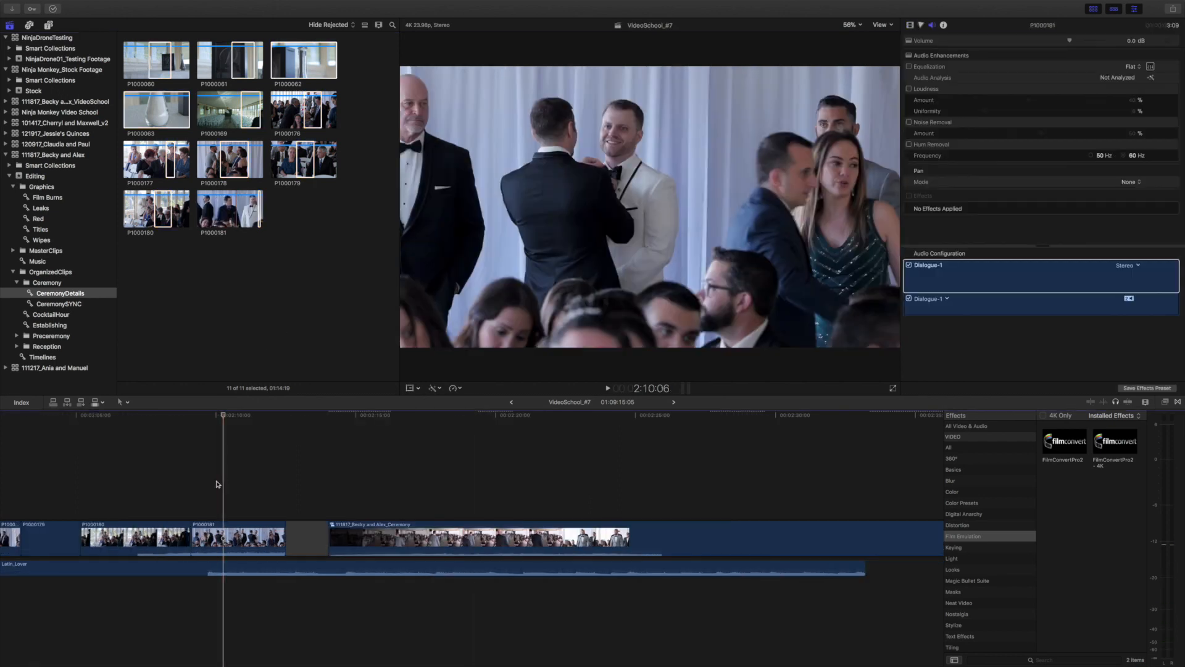
pyautogui.hscroll(-1, 216, 484)
pyautogui.hscroll(-9, 215, 484)
pyautogui.press('super+minus')
pyautogui.press('super+minus')
pyautogui.press('super+minus')
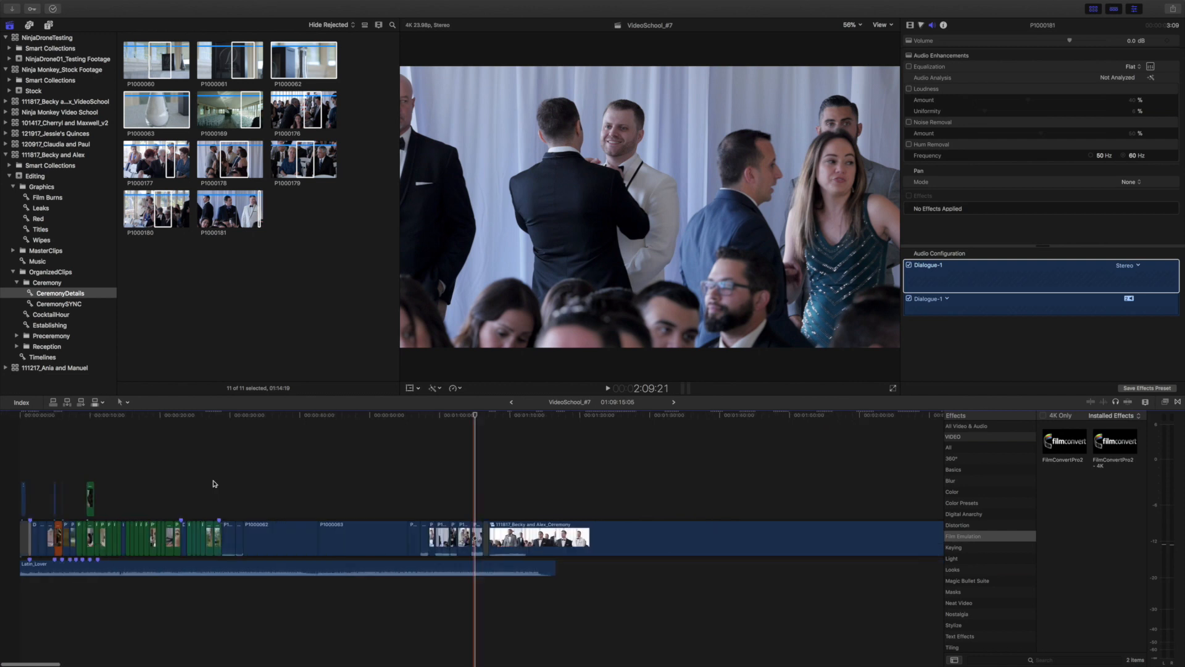
pyautogui.press('super+equal')
pyautogui.press('super+equal')
pyautogui.press('super+equal')
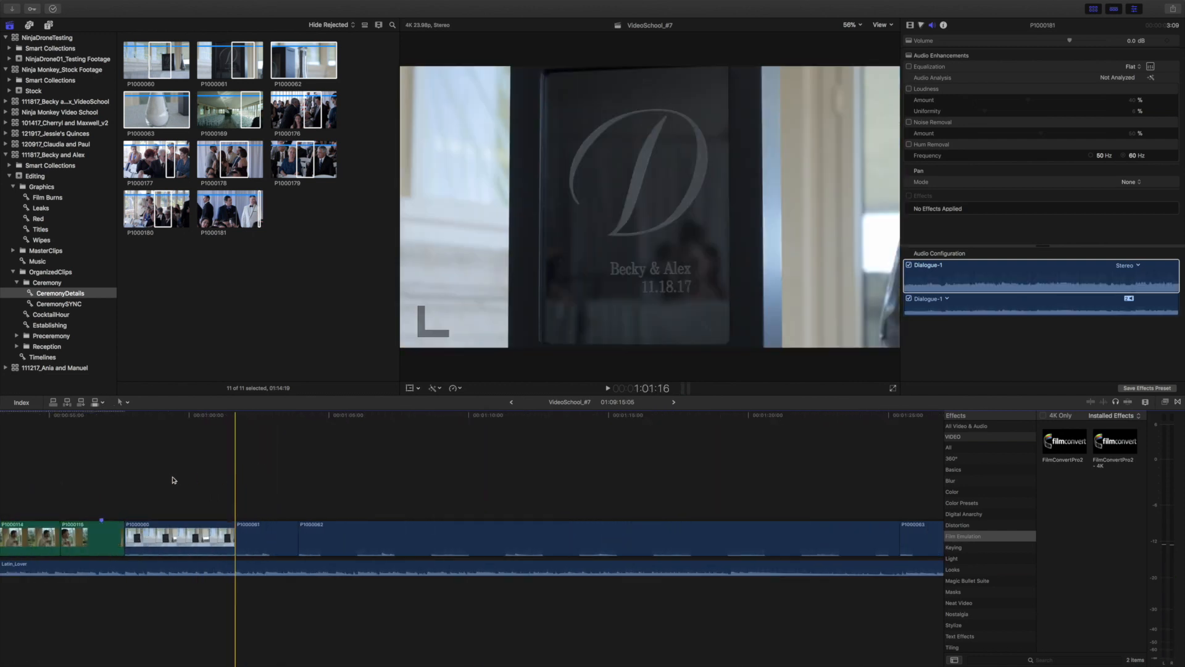
pyautogui.press('super+minus')
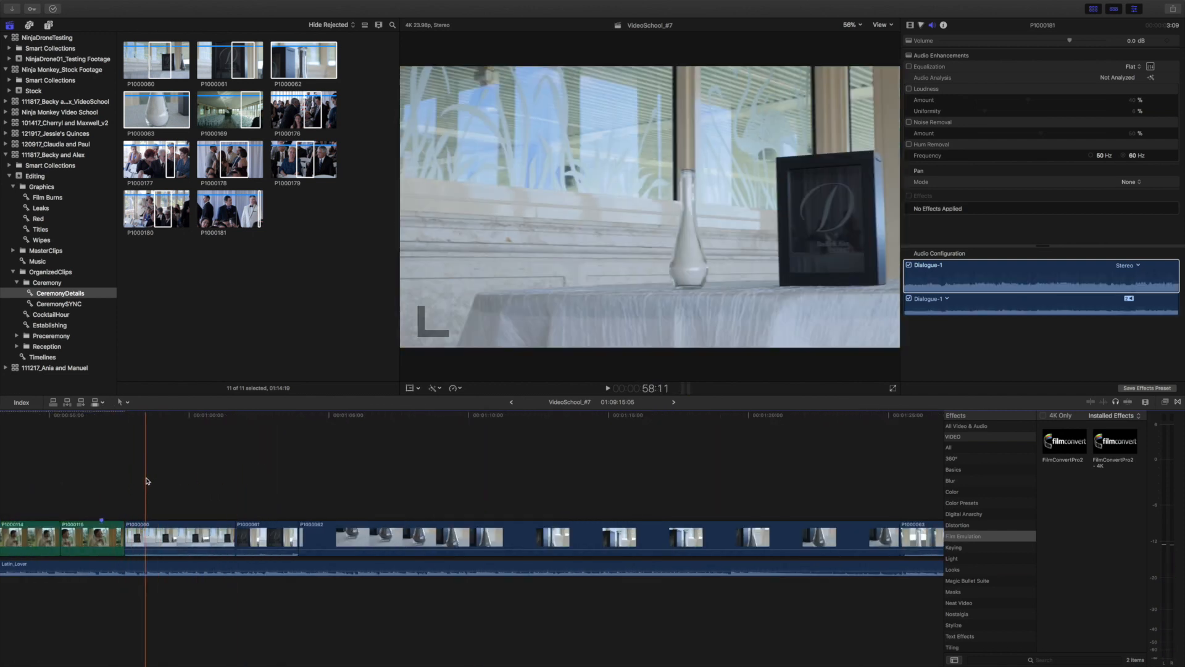
# - Select all eleven ceremony detail clips in the timeline and disable their Dialogue-1 audio
pyautogui.press('super+minus')
pyautogui.moveTo(659, 495); pyautogui.dragTo(155, 535)
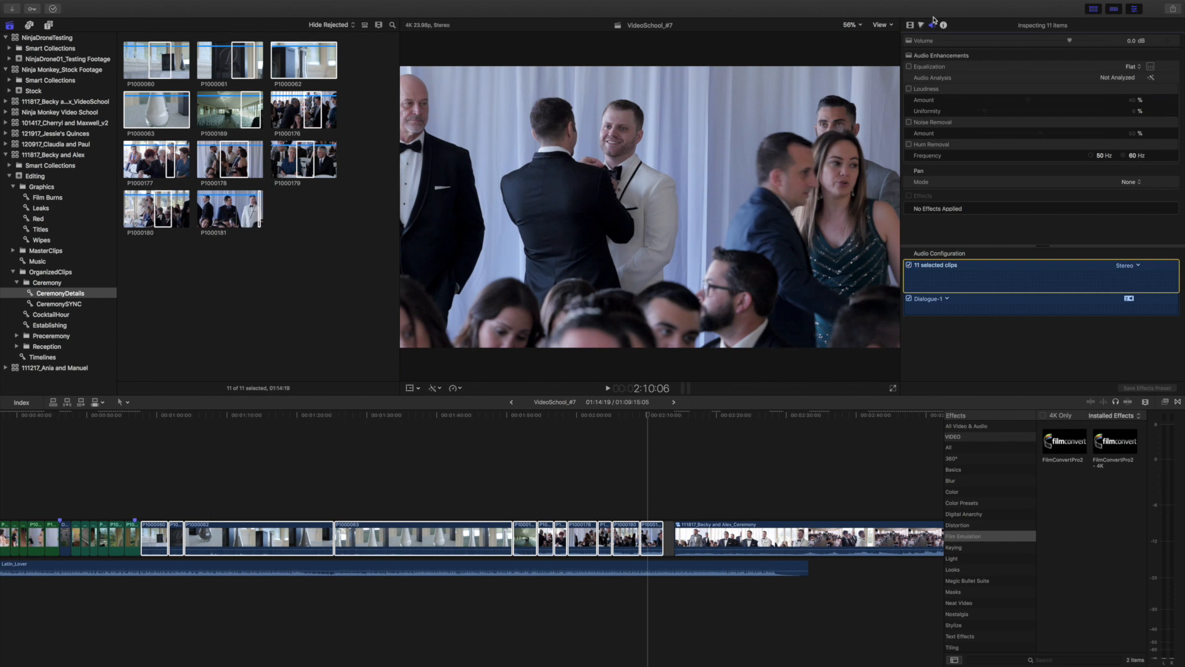
pyautogui.click(909, 265)
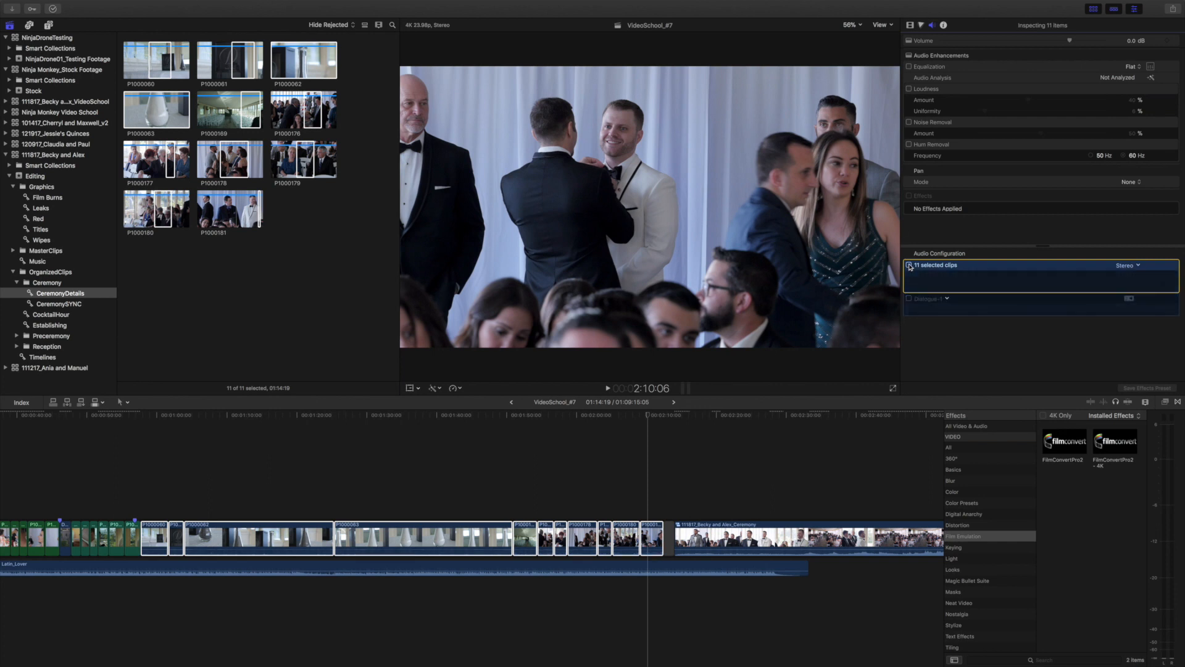
# - Play from P1000060 and trim the ends of P1000060 and P1000061 to the playhead in time with the music
pyautogui.click(135, 478)
pyautogui.press('space')
pyautogui.press('super+equal')
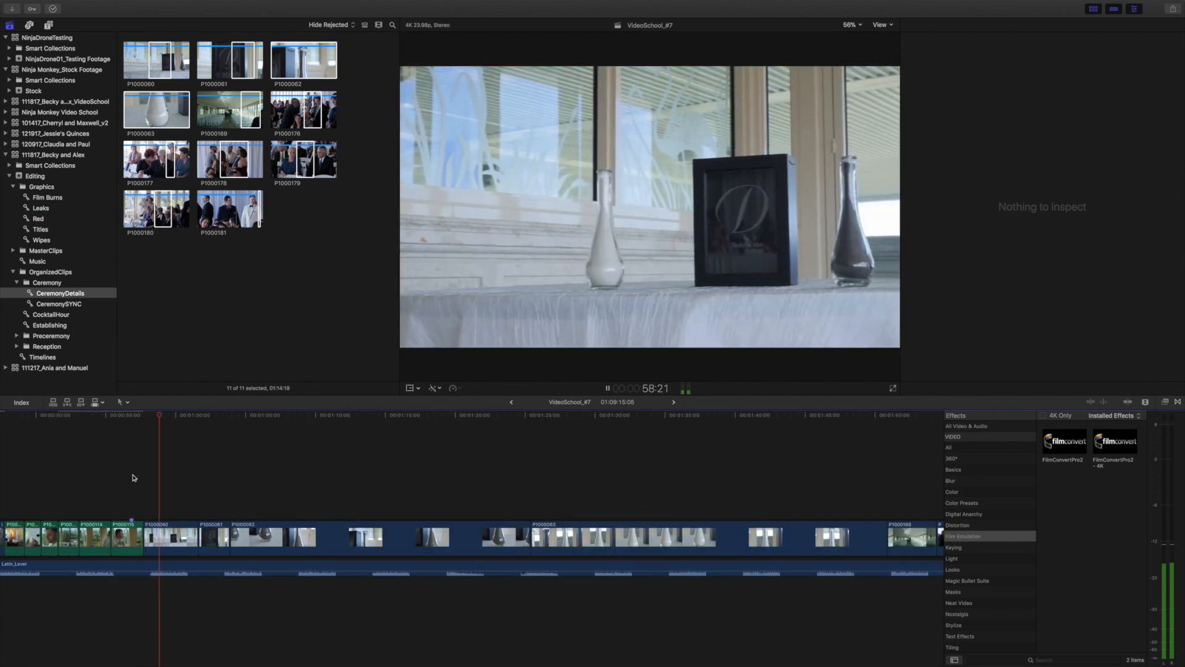
pyautogui.hotkey('alt', ']')
pyautogui.hotkey('alt', ']')
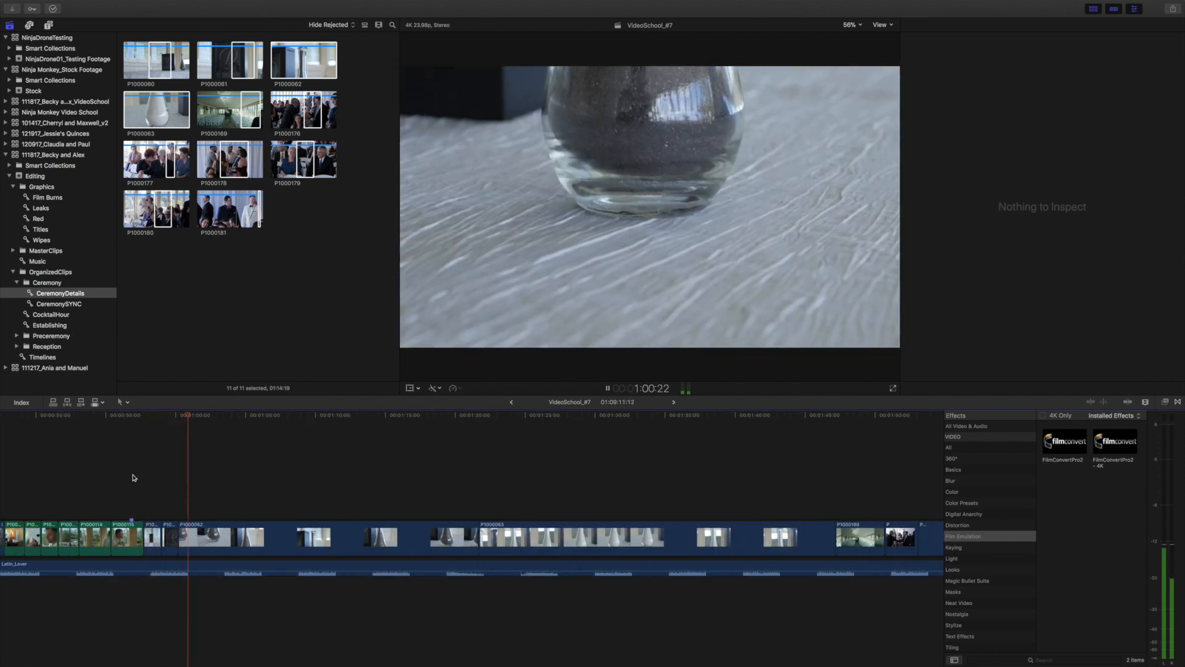
# - Trim the opening of P1000062, and cut the ends of P1000062, P1000063 and P1000169 to the playhead during playback
pyautogui.press('space')
pyautogui.moveTo(180, 536); pyautogui.dragTo(255, 533)
pyautogui.press('space')
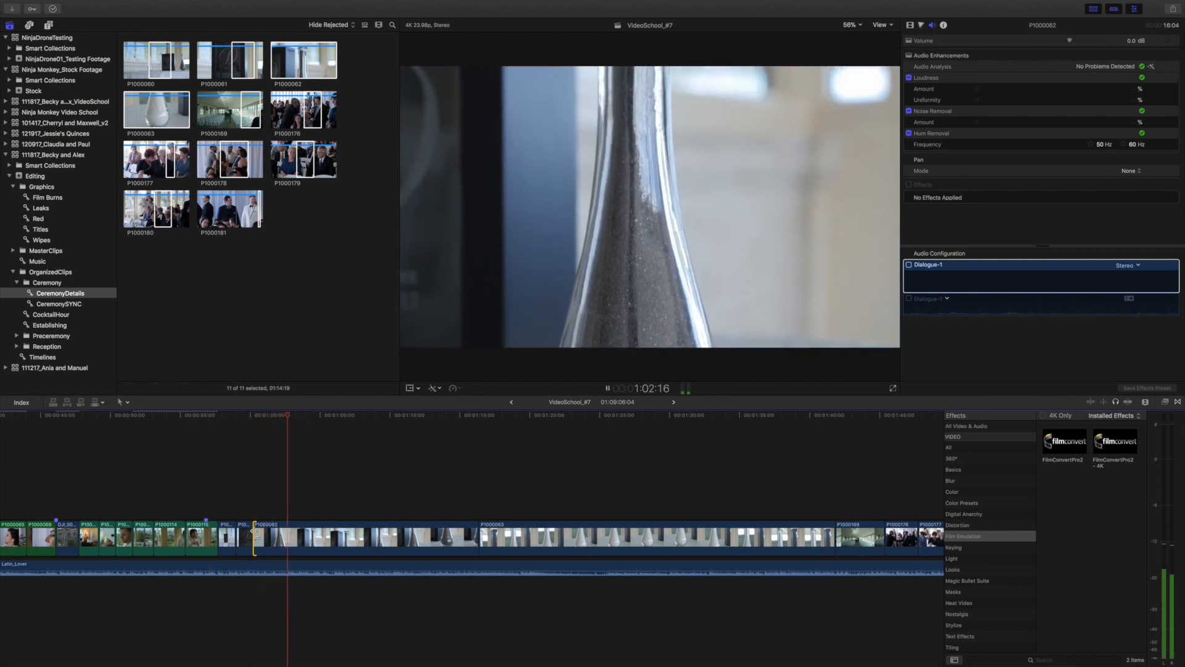
pyautogui.hotkey('alt', ']')
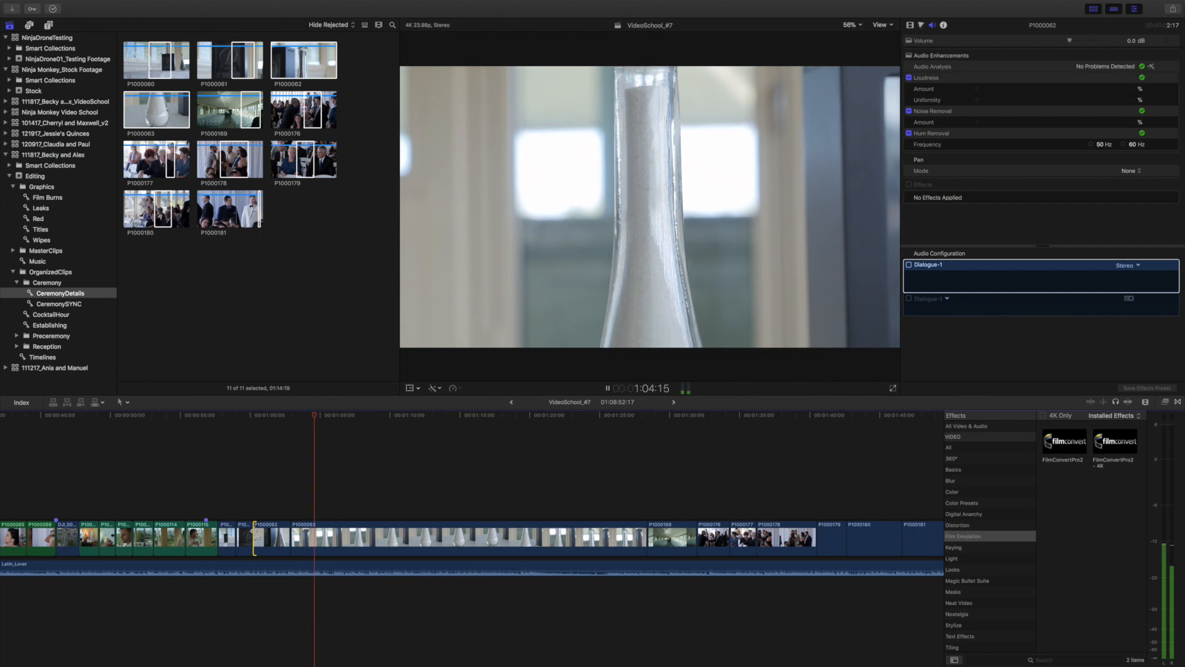
pyautogui.hotkey('alt', ']')
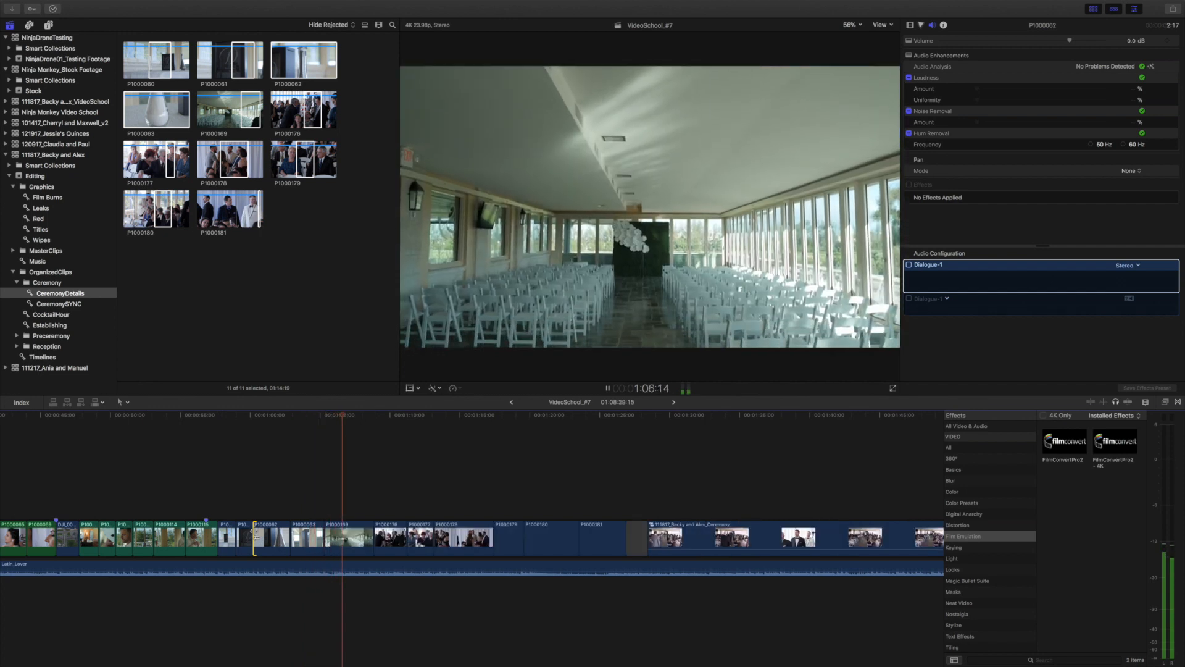
pyautogui.hotkey('alt', ']')
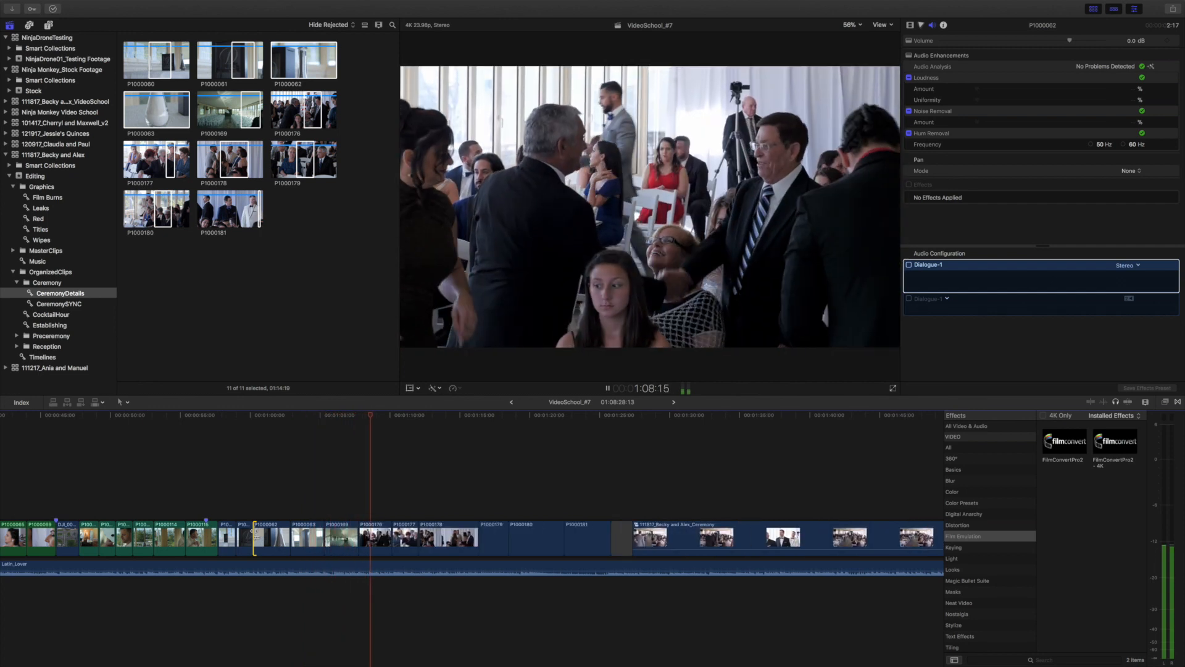
# - Trim the ends of the six guest clips P1000176 through P1000181 to the playhead during playback
pyautogui.hotkey('alt', ']')
pyautogui.hotkey('alt', ']')
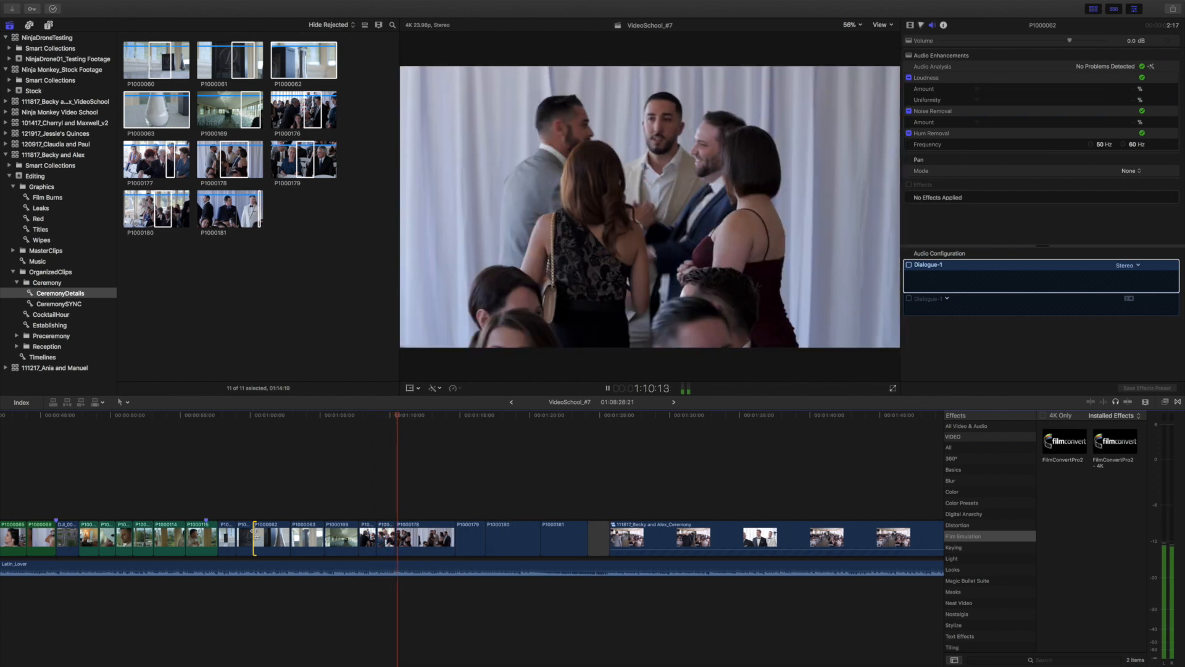
pyautogui.hotkey('alt', ']')
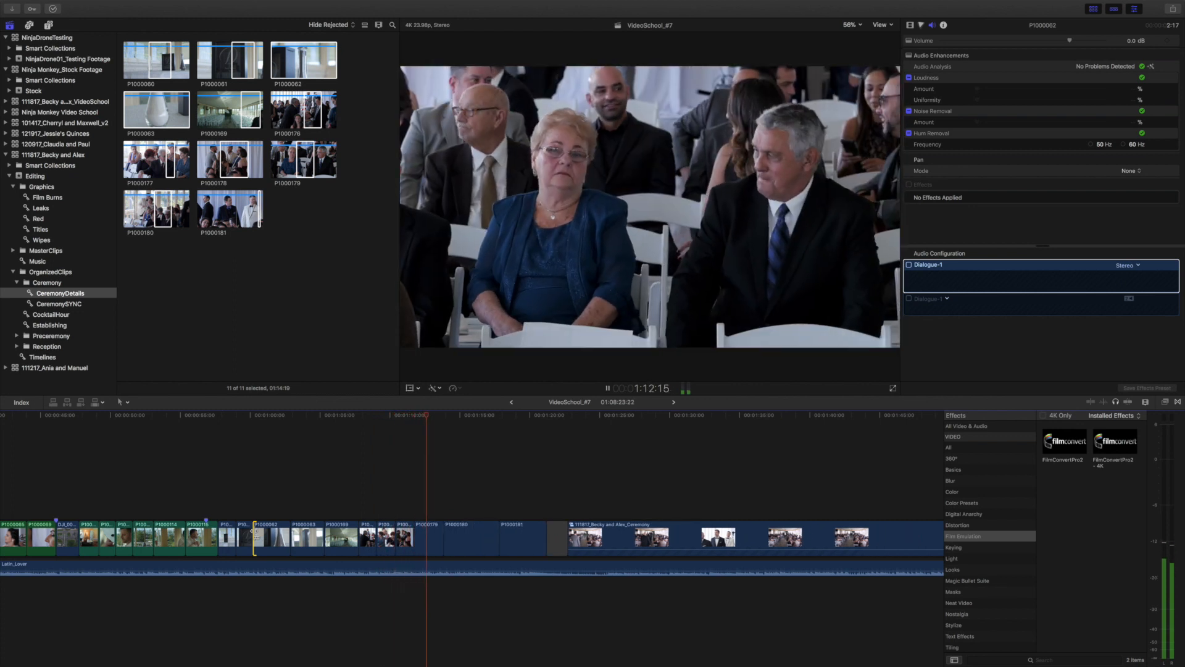
pyautogui.hotkey('alt', ']')
pyautogui.hotkey('alt', ']')
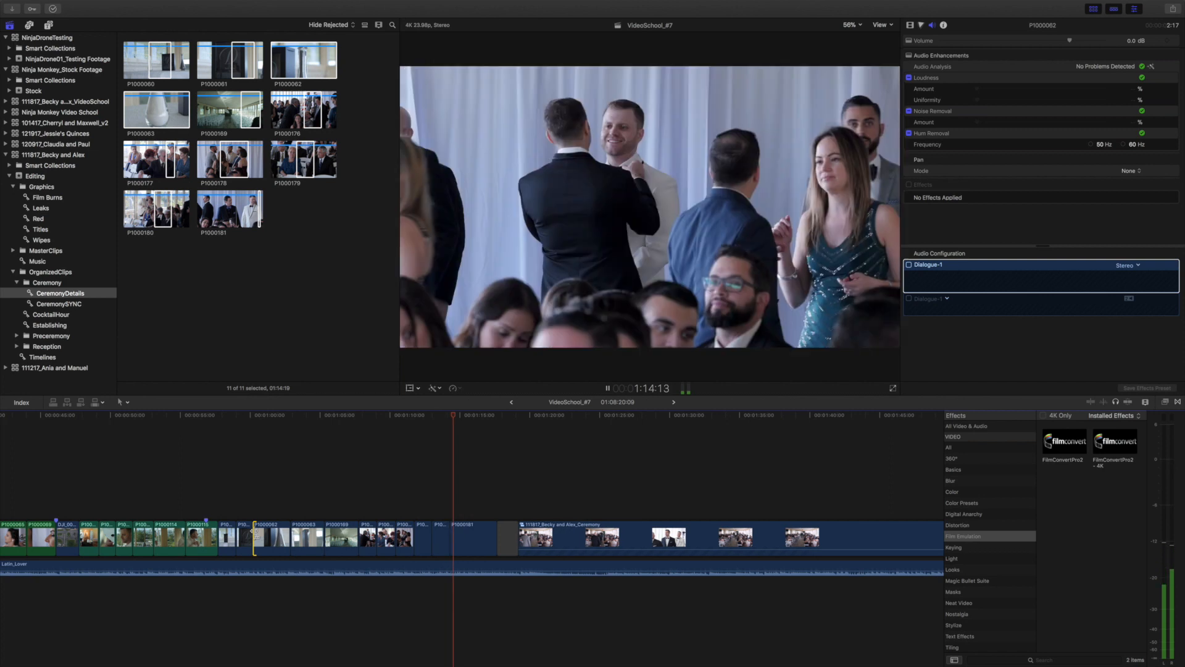
pyautogui.hotkey('alt', ']')
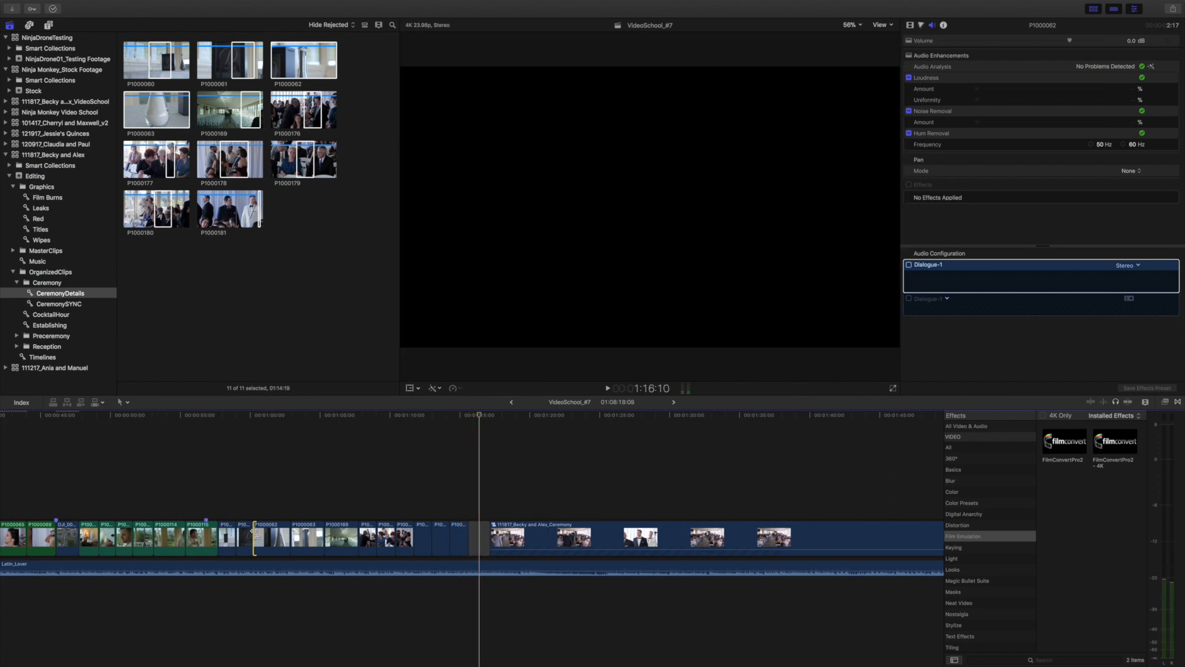
# - Play back the shortened clips and slip the footage inside the empty-venue clip P1000169 with the Trim tool
pyautogui.press('super+equal')
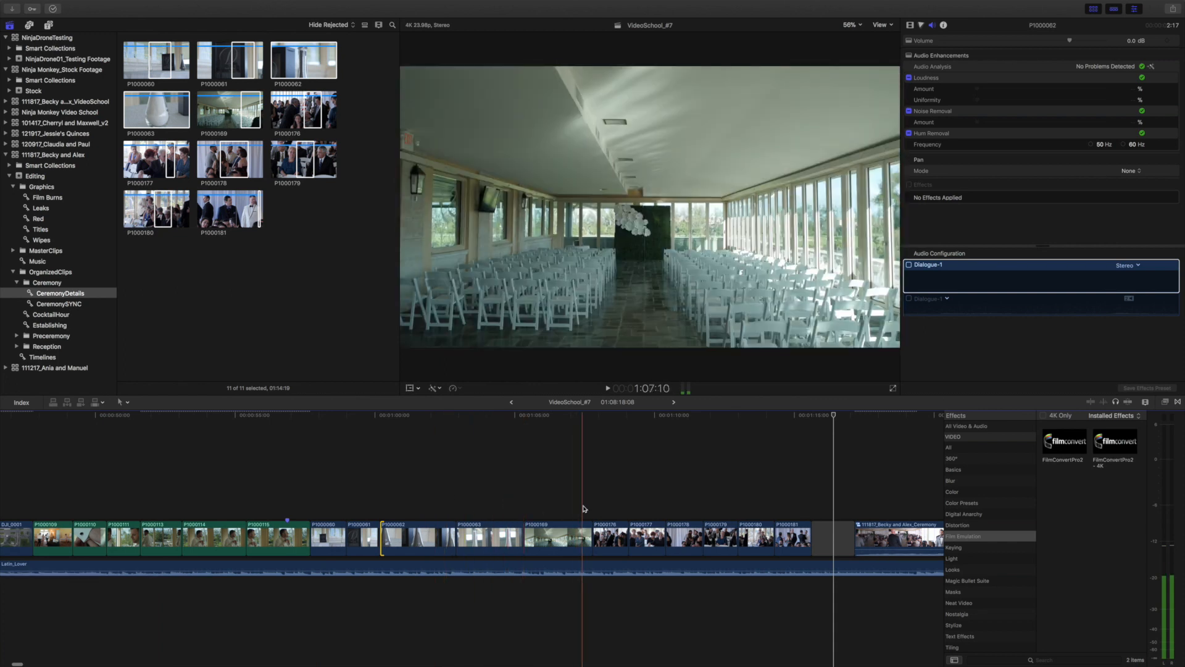
pyautogui.press('l')
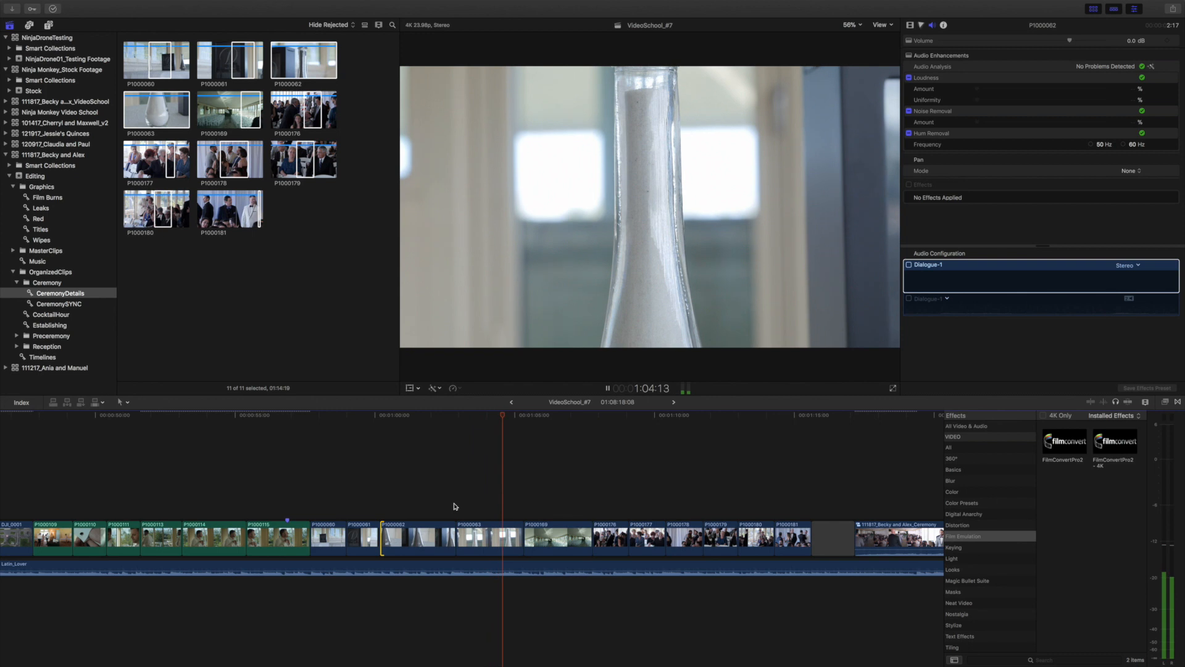
pyautogui.press('space')
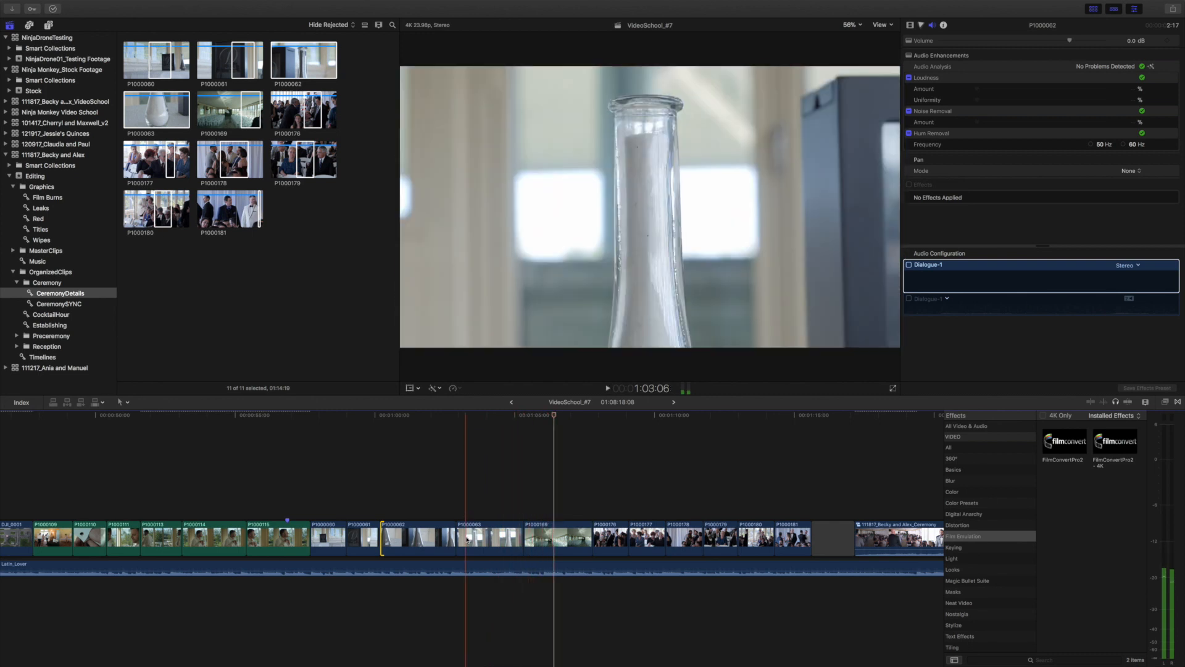
pyautogui.moveTo(527, 537)
pyautogui.mouseDown()
pyautogui.moveTo(559, 539)
pyautogui.moveTo(543, 539)
pyautogui.mouseUp()
pyautogui.press('super+z')
pyautogui.press('t')
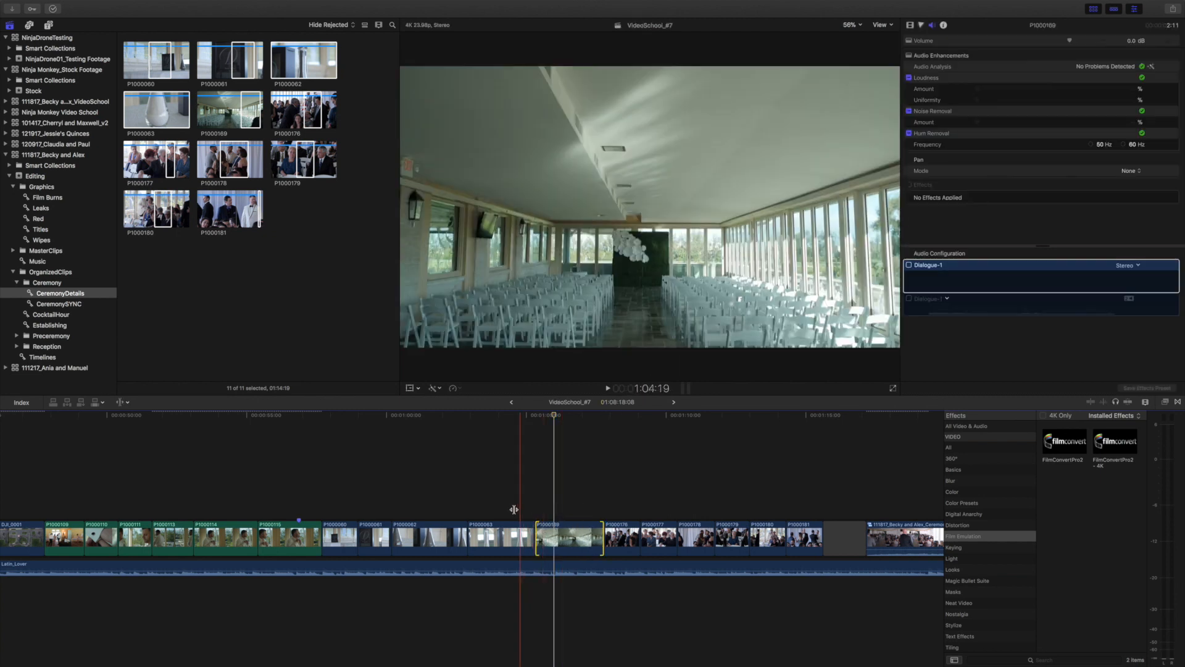
pyautogui.press('space')
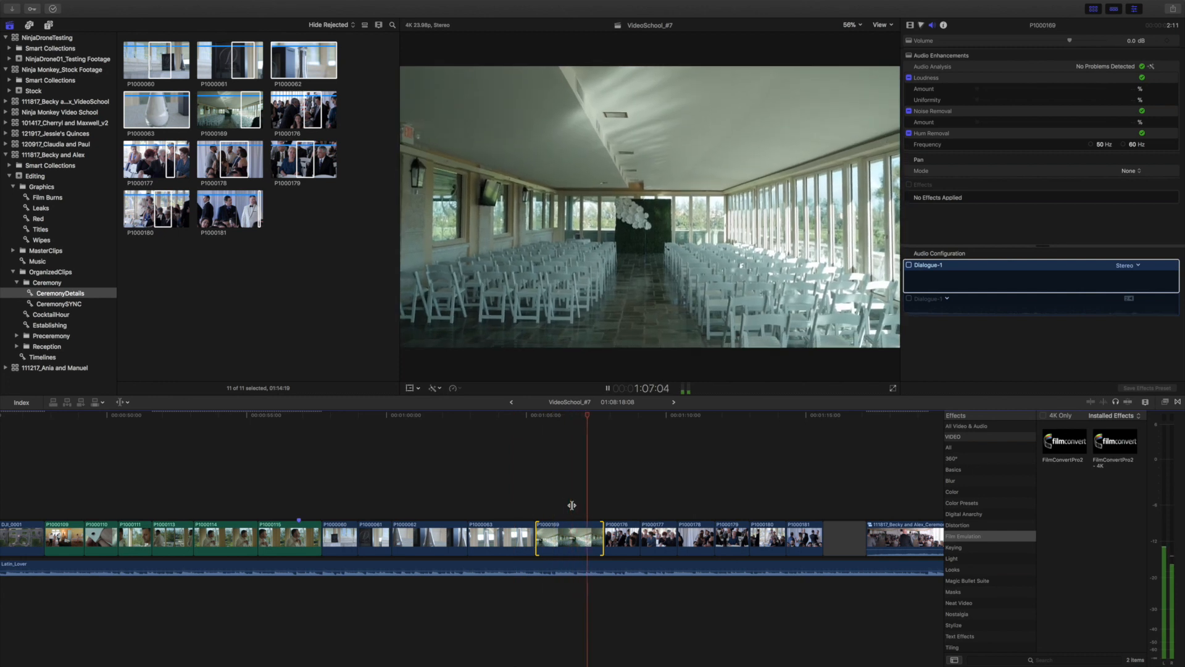
pyautogui.press('space')
# - Roll the cut between P1000169 and P1000176 earlier to about 1:07:08, fine-tuning it frame by frame
pyautogui.moveTo(603, 528); pyautogui.dragTo(590, 526)
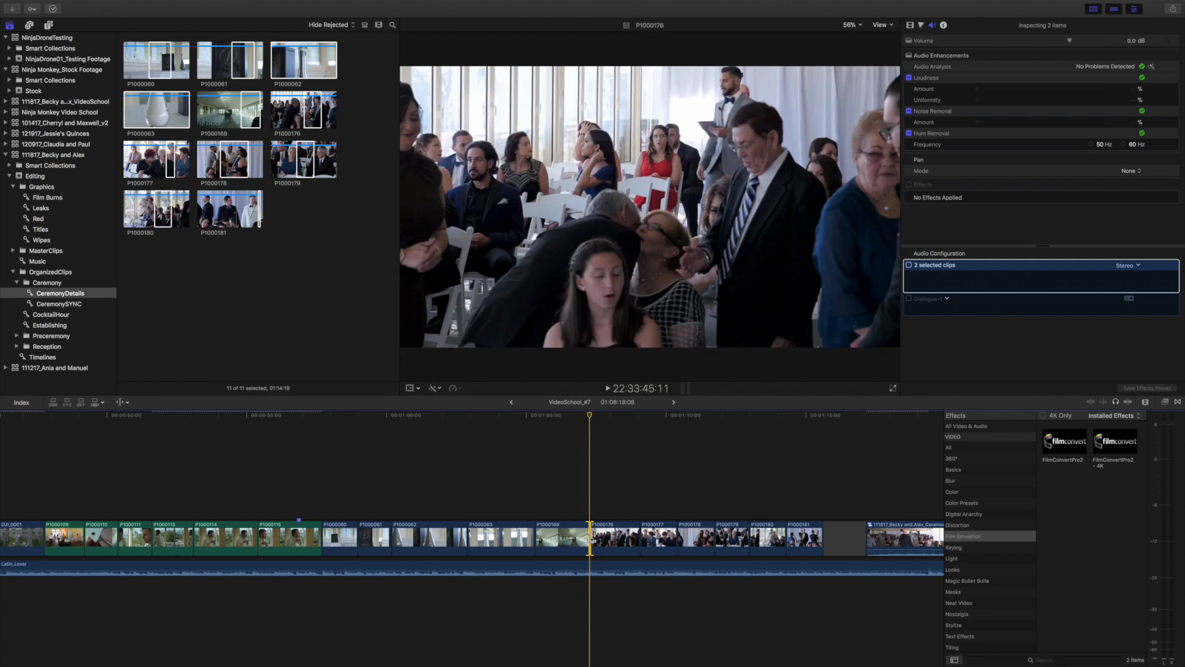
pyautogui.press('super+equal')
pyautogui.moveTo(589, 526); pyautogui.dragTo(588, 525)
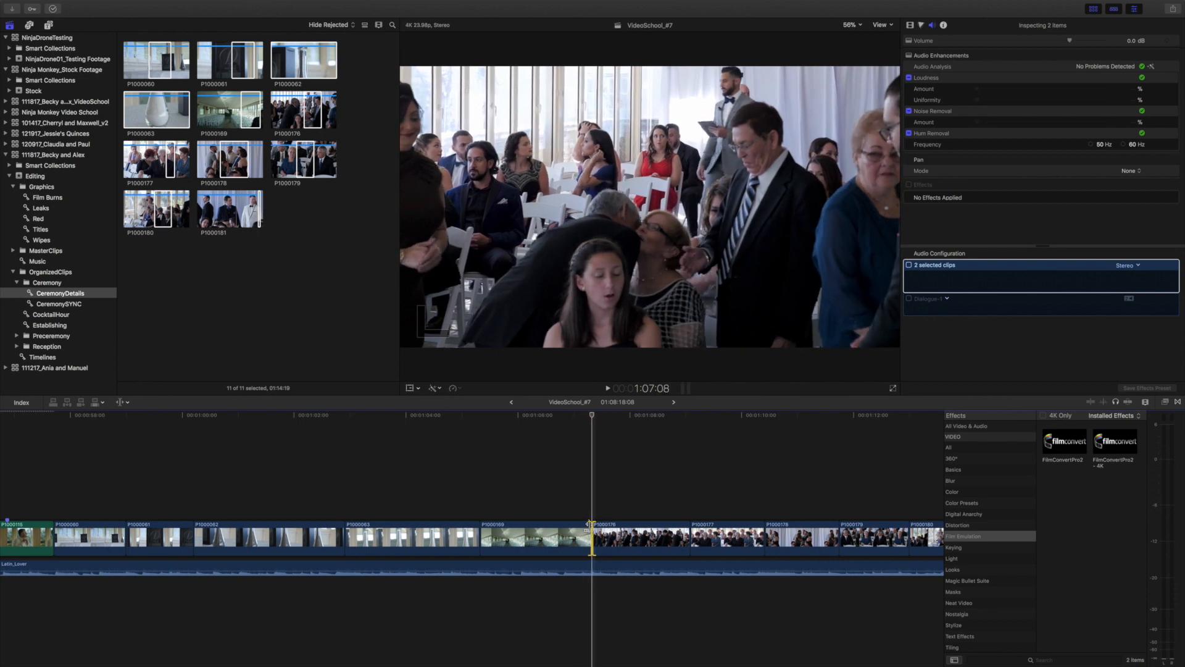
pyautogui.press('.')
pyautogui.press('.')
pyautogui.press(',')
pyautogui.press(',')
pyautogui.press(',')
pyautogui.press('.')
pyautogui.press('.')
pyautogui.press('.')
pyautogui.press(',')
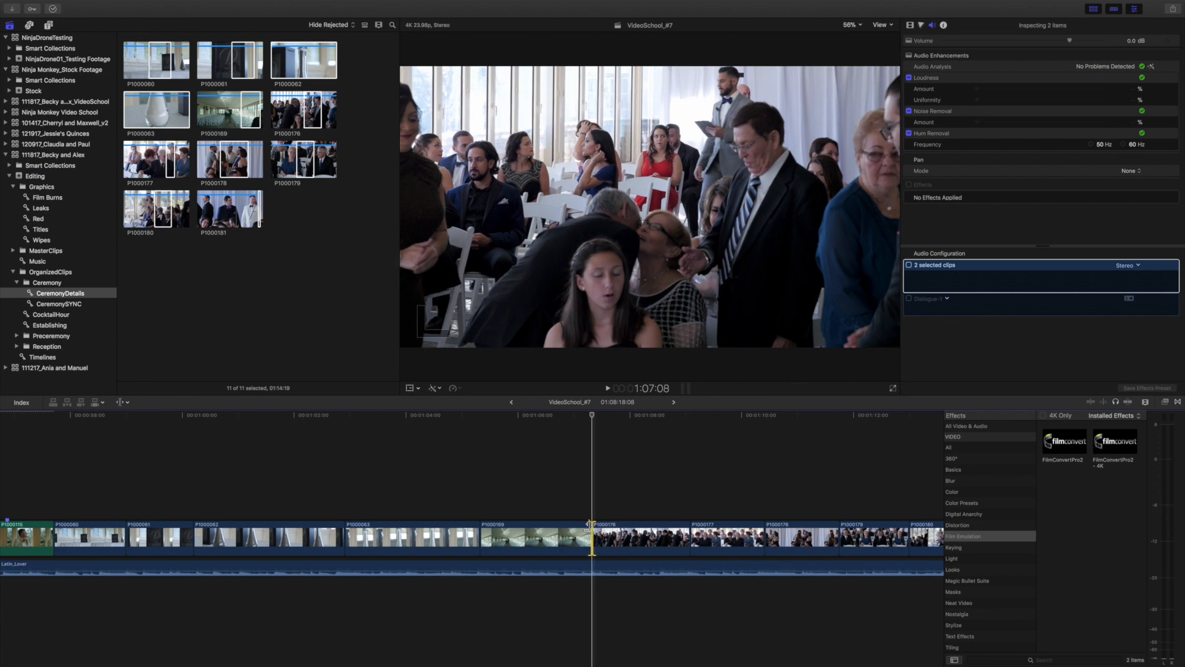
# - Roll the start of P1000176 further back into P1000169 in single-frame nudges and play the cut
pyautogui.click(647, 542)
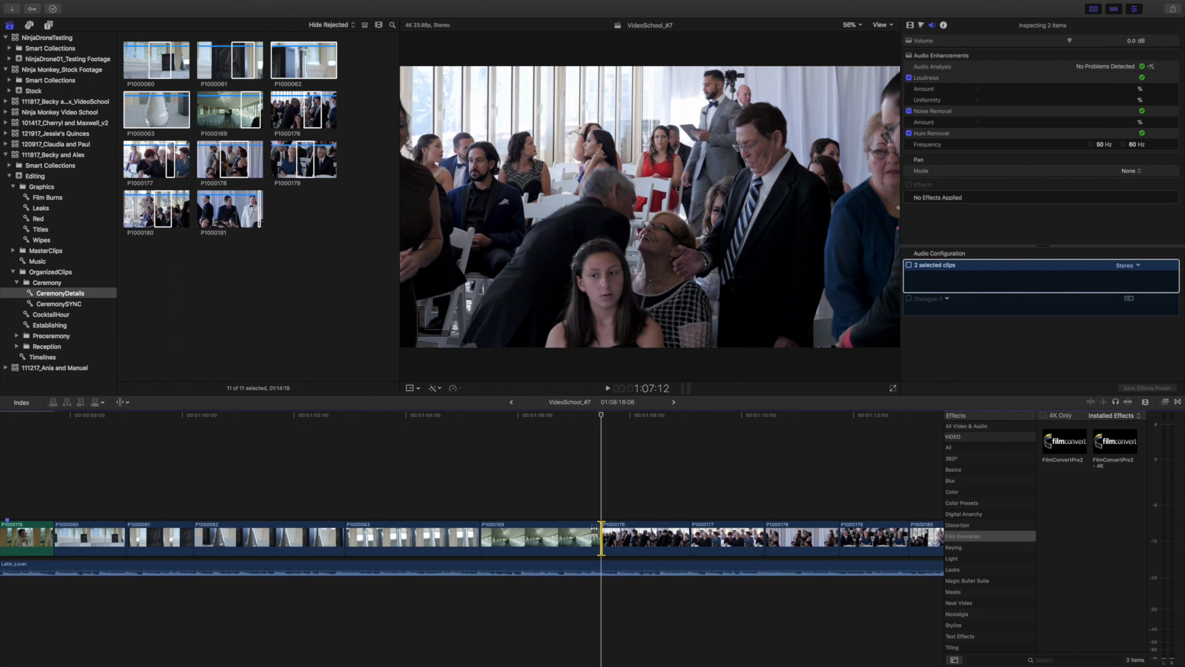
pyautogui.press(',')
pyautogui.press(',')
pyautogui.press(',')
pyautogui.press(',')
pyautogui.press(',')
pyautogui.press(',')
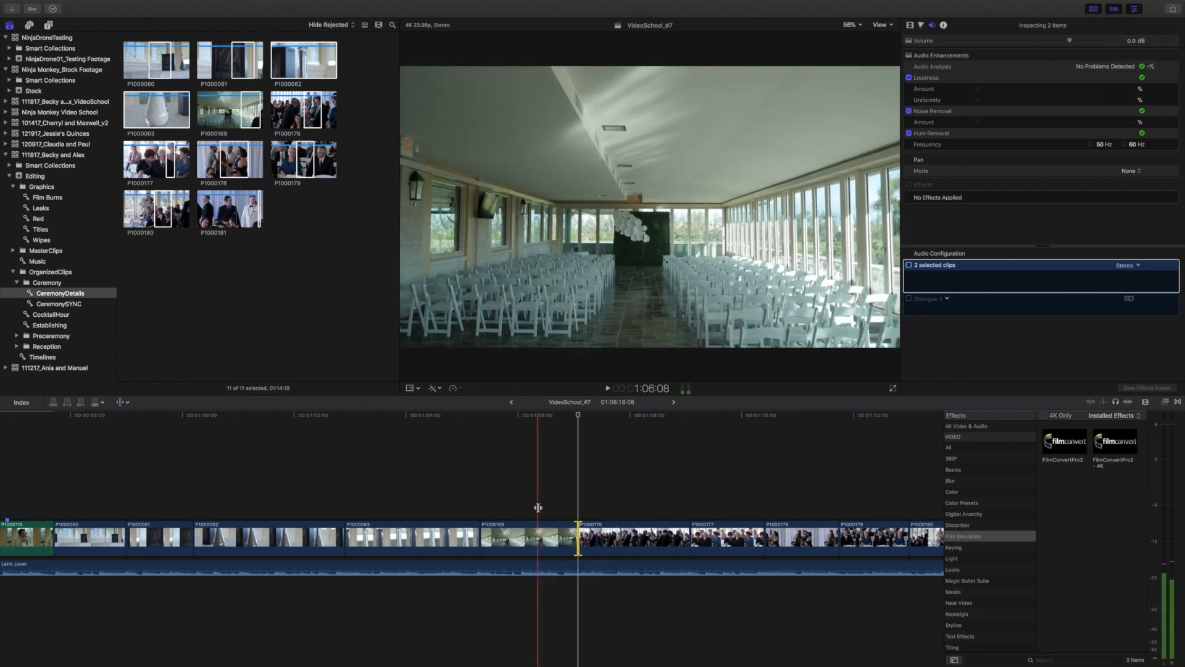
pyautogui.press(',')
pyautogui.press(',')
pyautogui.press(',')
pyautogui.press(',')
pyautogui.press(',')
pyautogui.press(',')
pyautogui.press(',')
pyautogui.press(',')
pyautogui.press(',')
pyautogui.press(',')
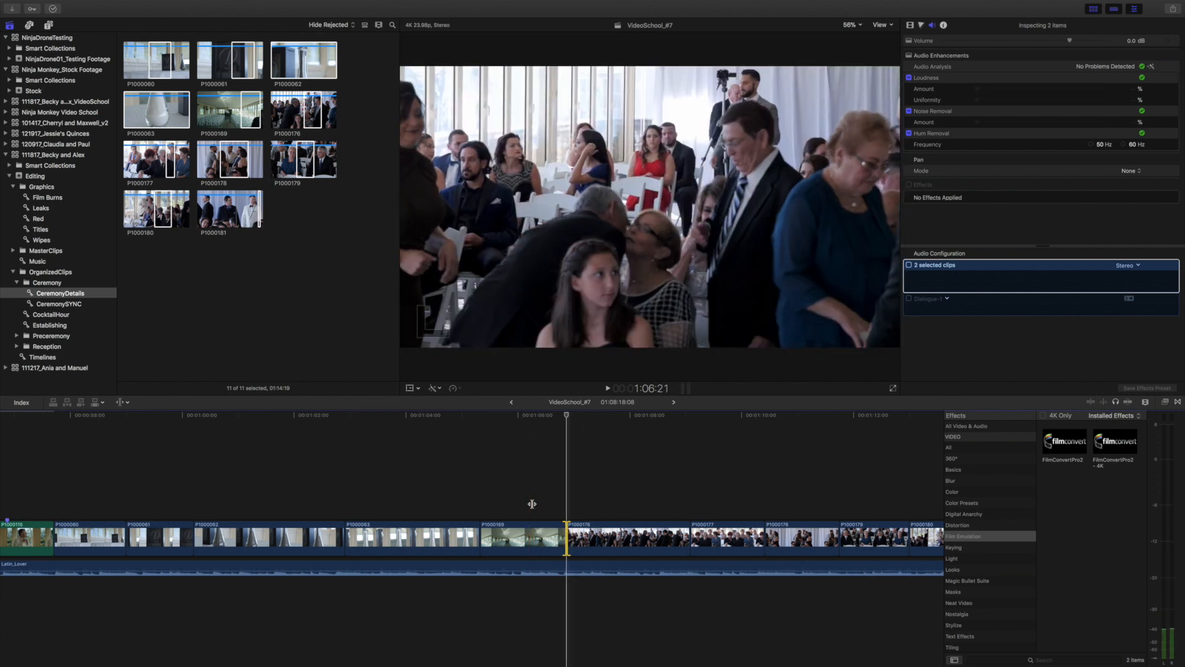
pyautogui.press(',')
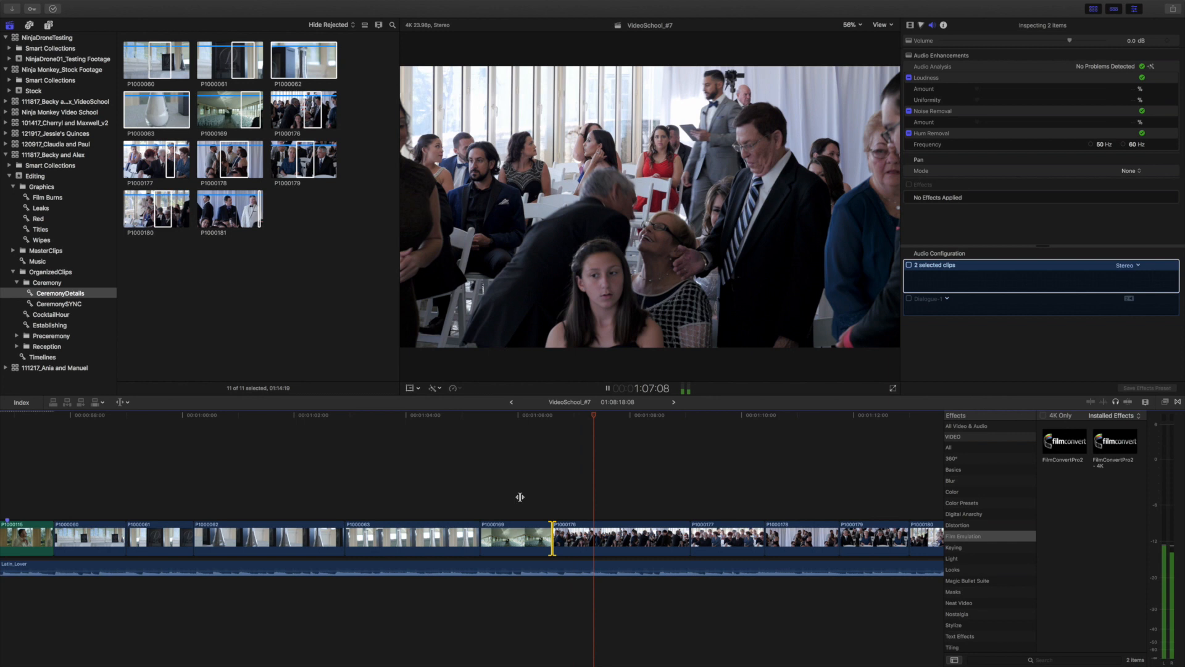
pyautogui.press('space')
# - Review the vase clips and move P1000062 after P1000063, directly before P1000169
pyautogui.press('super+minus')
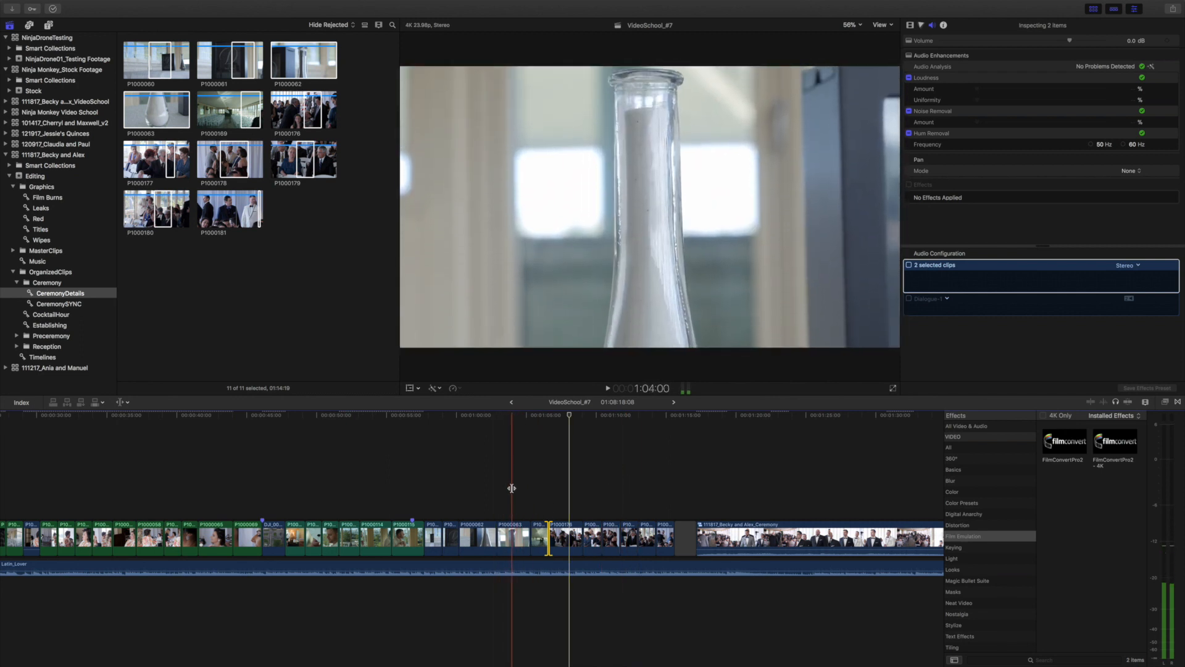
pyautogui.press('super+equal')
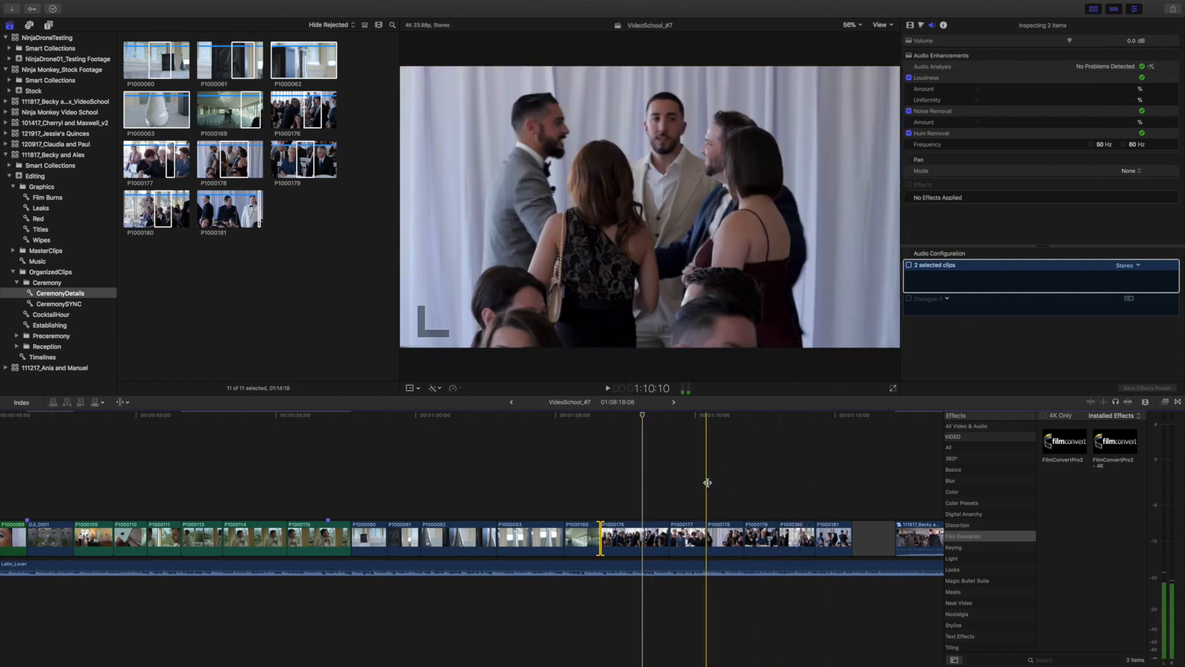
pyautogui.press('super+equal')
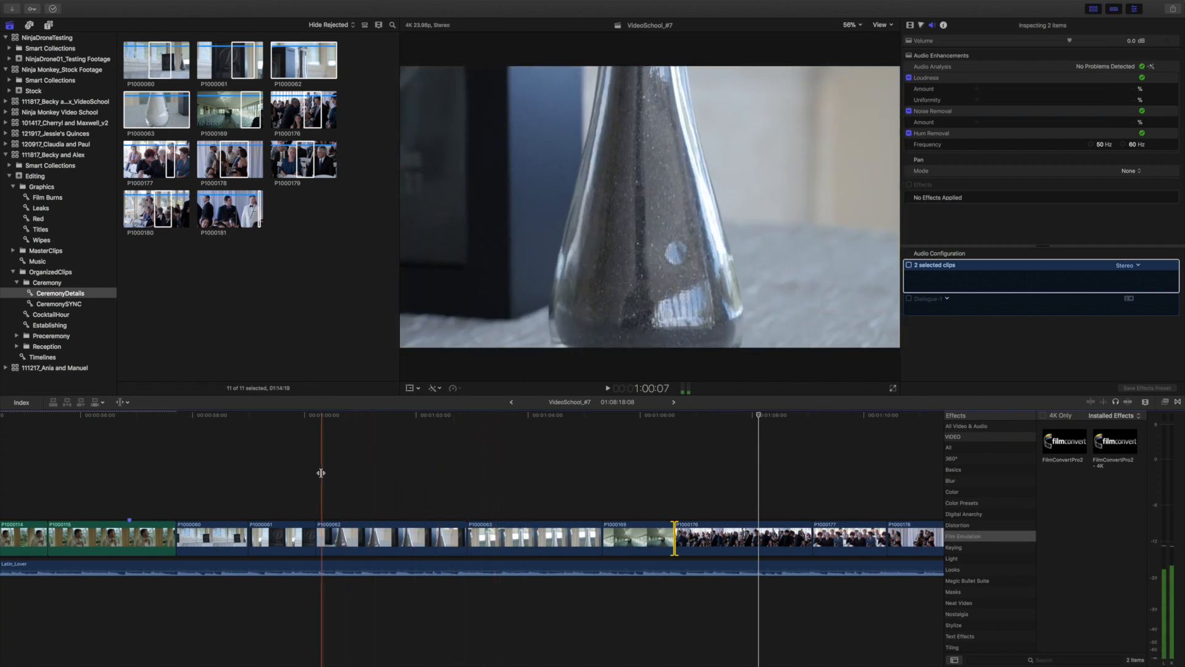
pyautogui.press('space')
pyautogui.press('space')
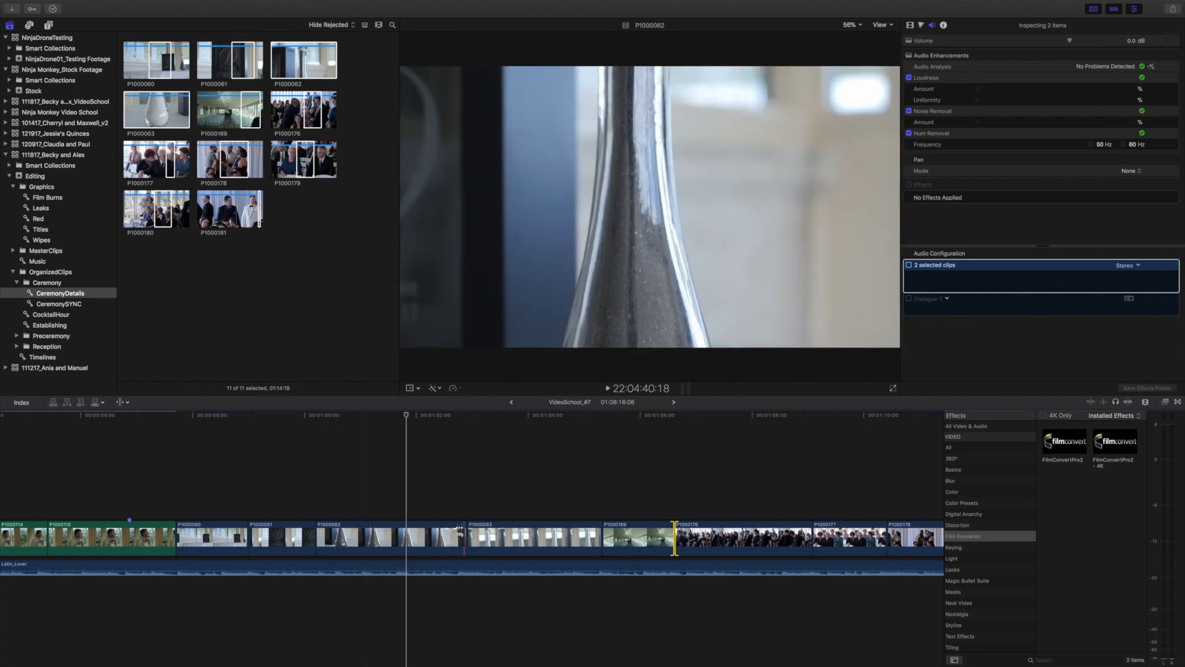
pyautogui.click(394, 536)
pyautogui.press('a')
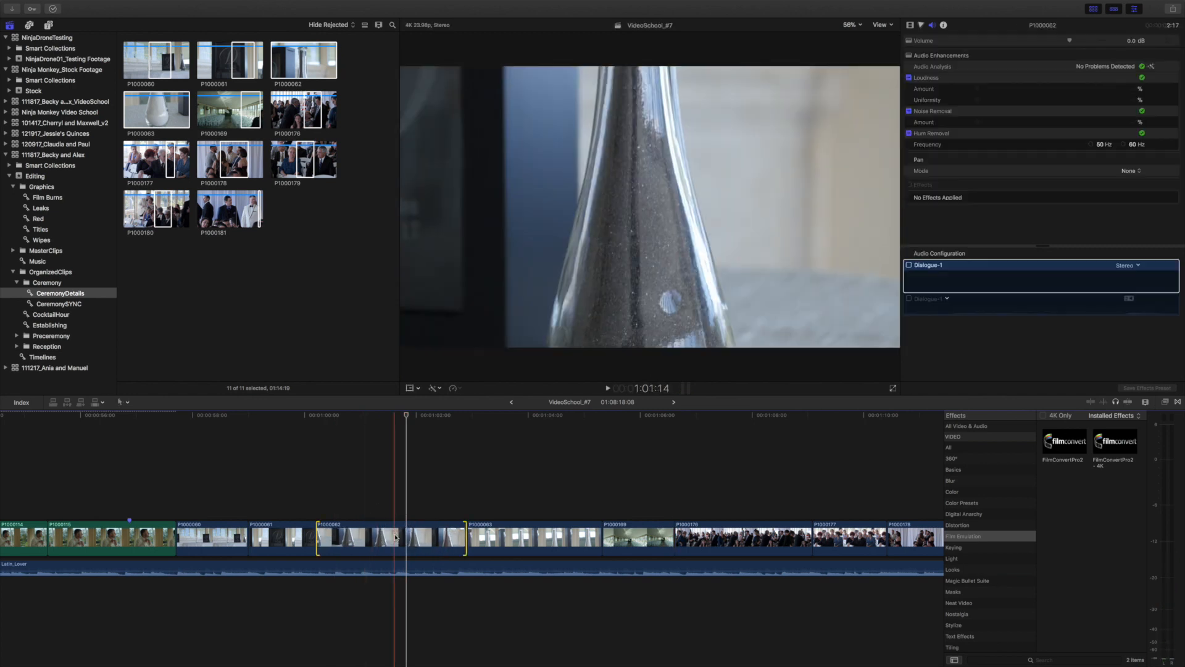
pyautogui.click(379, 537)
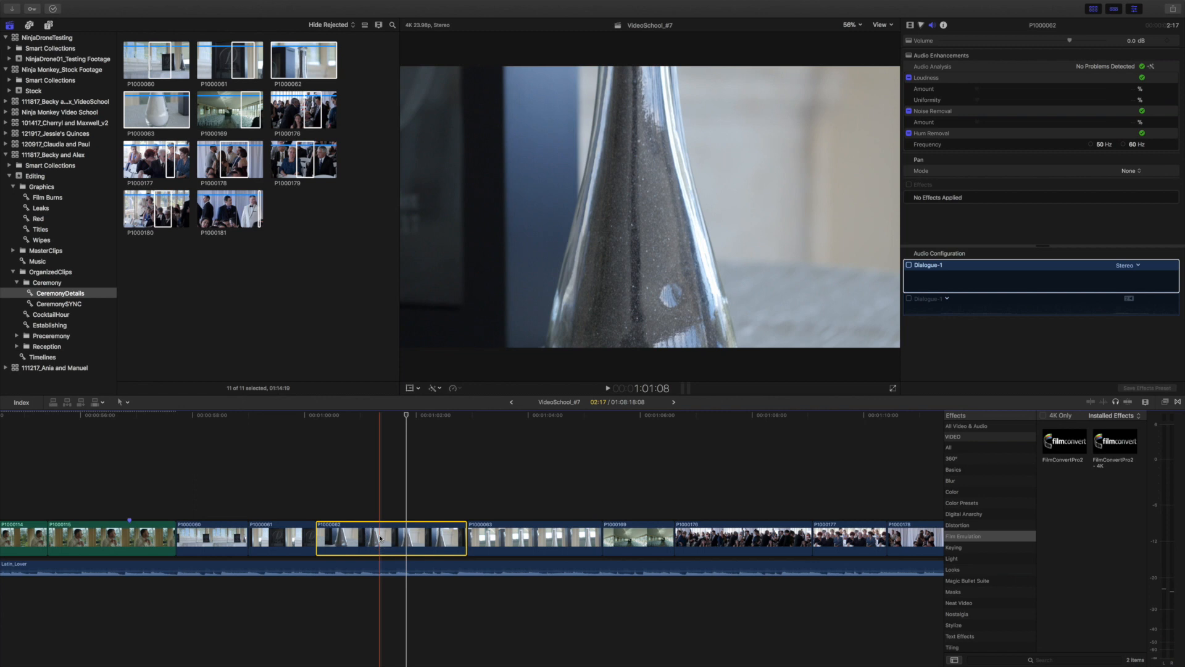
pyautogui.moveTo(459, 535); pyautogui.dragTo(596, 536)
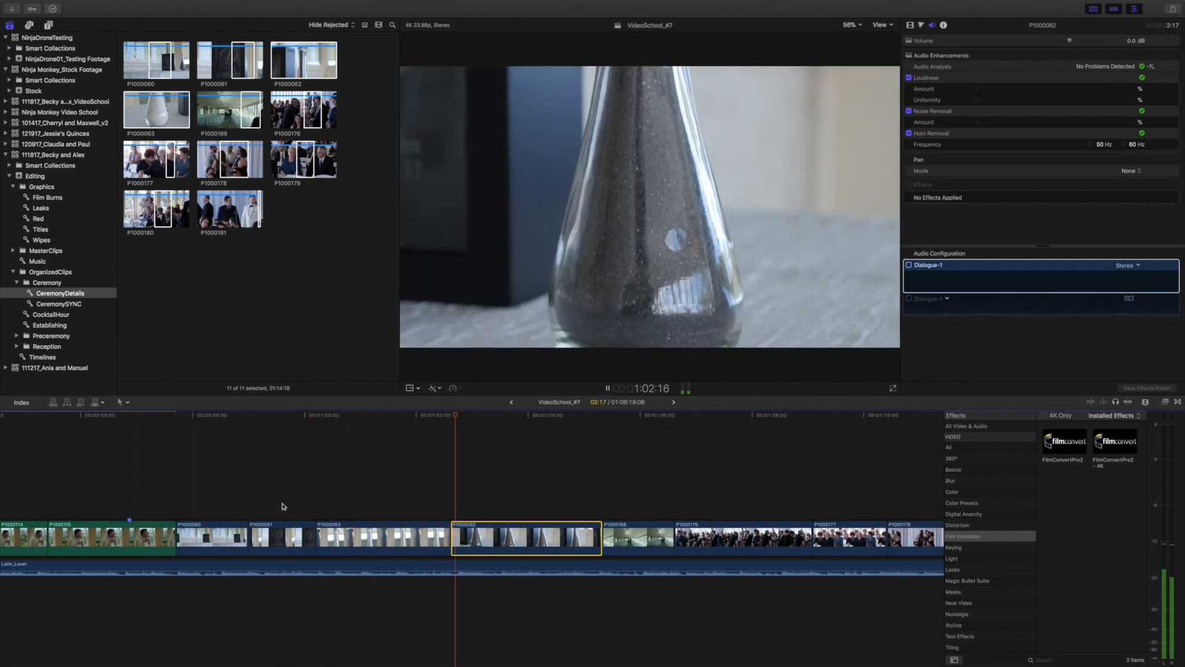
# - Slip the footage inside P1000062 to a later part of the vase shot with the Trim tool, checking playback
pyautogui.press('space')
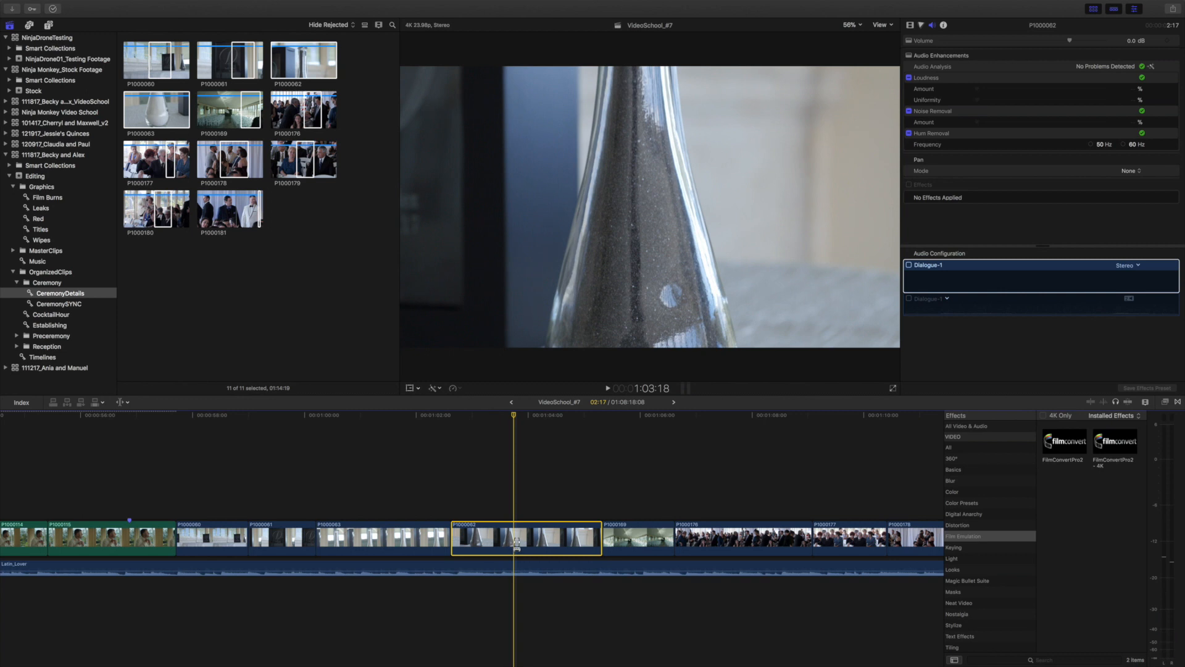
pyautogui.moveTo(520, 544); pyautogui.dragTo(415, 548)
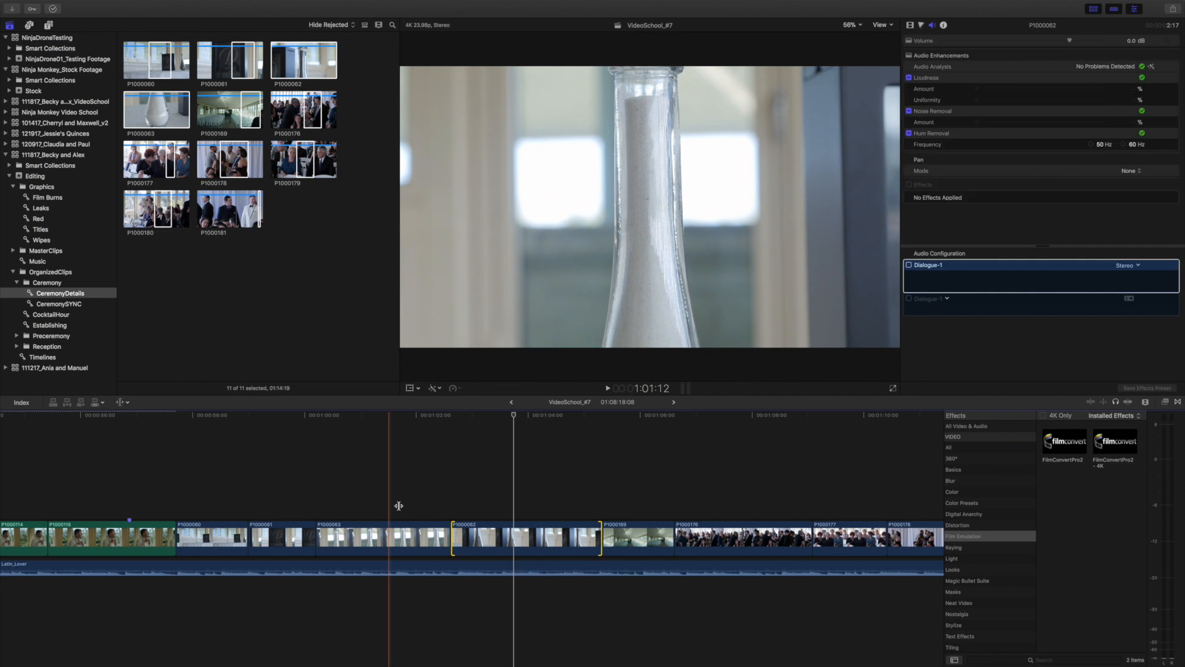
pyautogui.press('space')
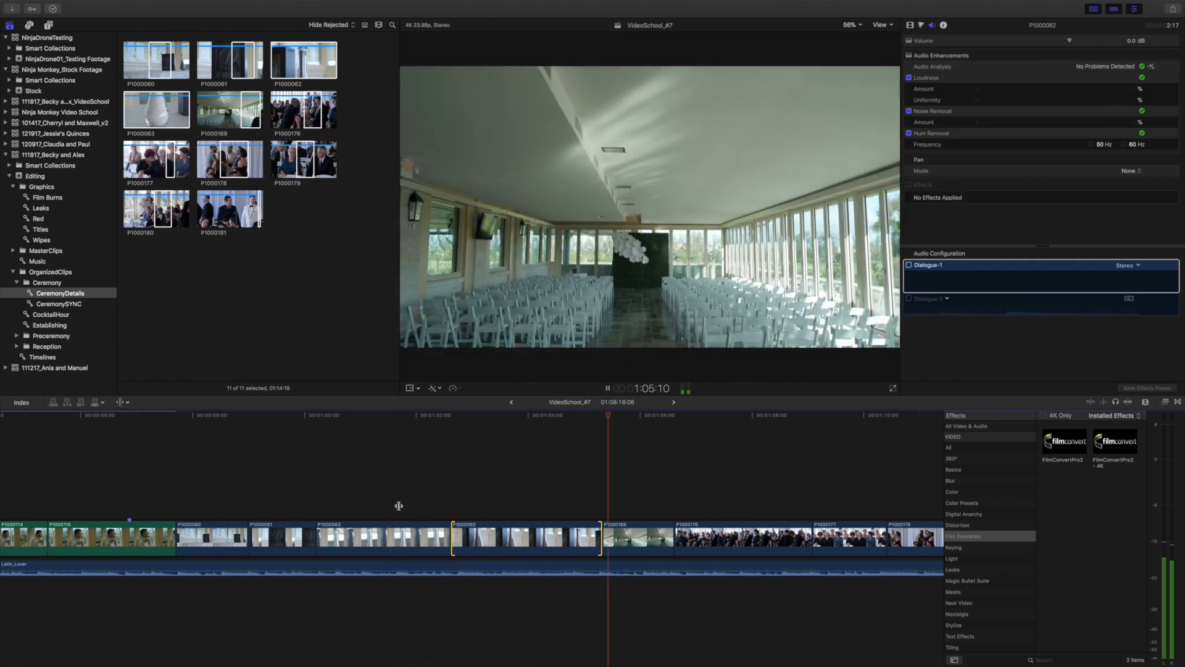
pyautogui.press('space')
pyautogui.moveTo(496, 545); pyautogui.dragTo(321, 548)
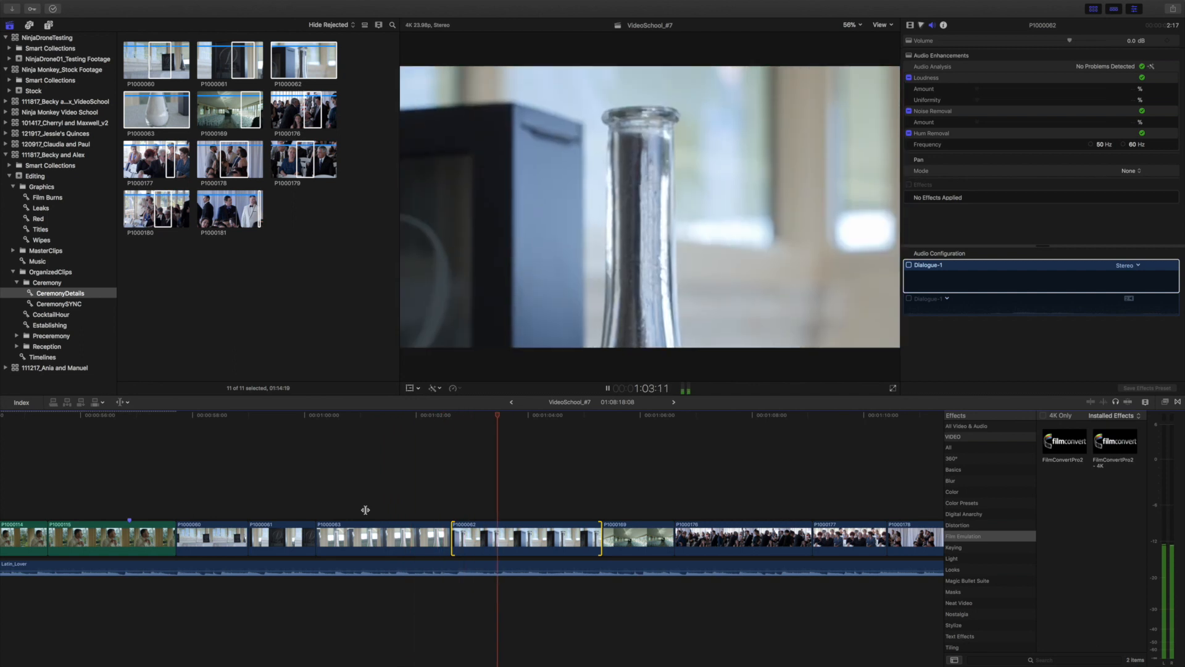
# - Trim the start of P1000062 forward so that only its last 18 frames remain, and play the cut
pyautogui.press('space')
pyautogui.press('l')
pyautogui.moveTo(453, 532); pyautogui.dragTo(560, 532)
pyautogui.press('space')
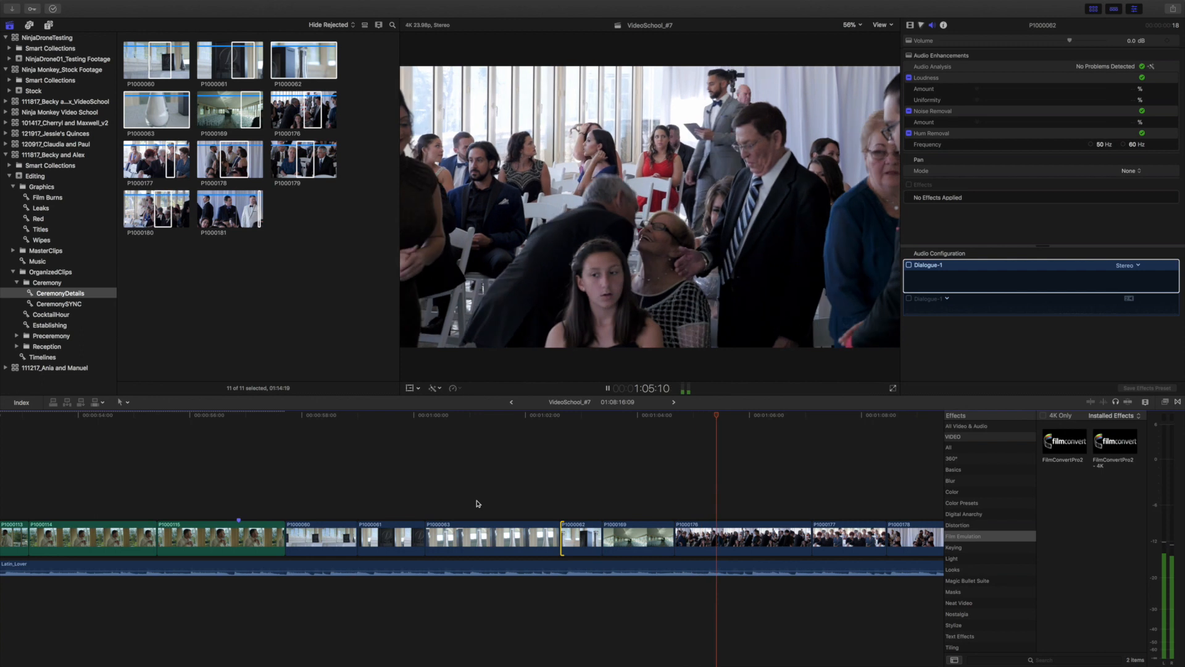
pyautogui.press('space')
# - Intersperse the detail shots among the guest clips: P1000062 after P1000176, P1000169 after P1000177 and P1000061 after P1000178, checking playback
pyautogui.press('super+minus')
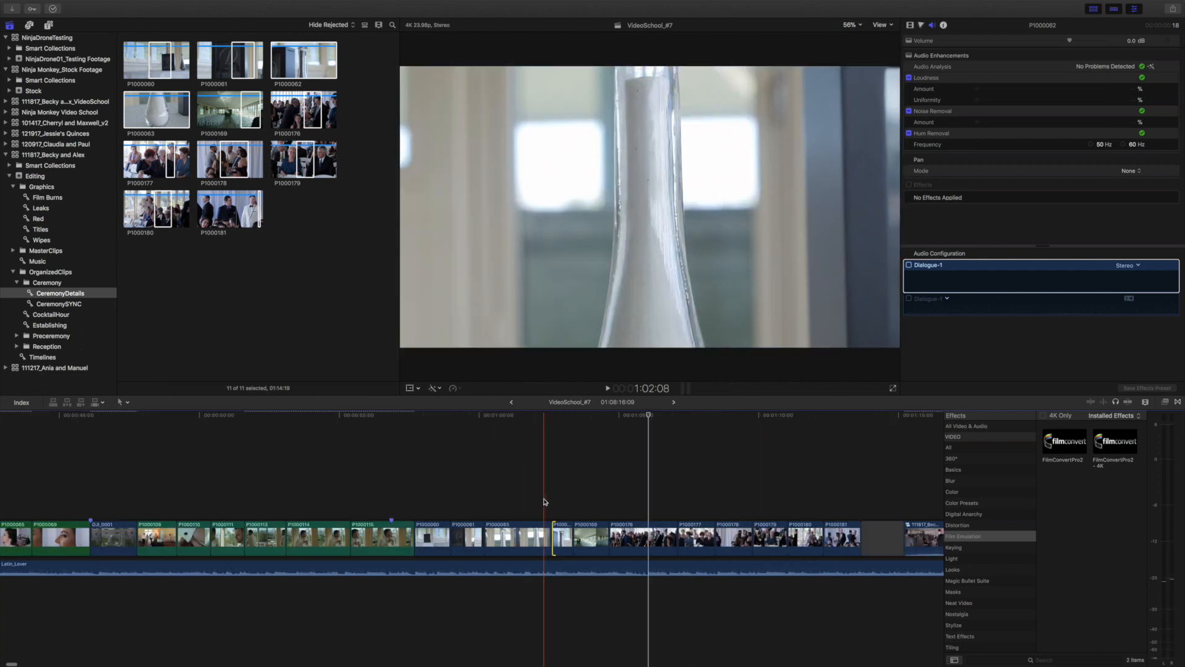
pyautogui.click(507, 526)
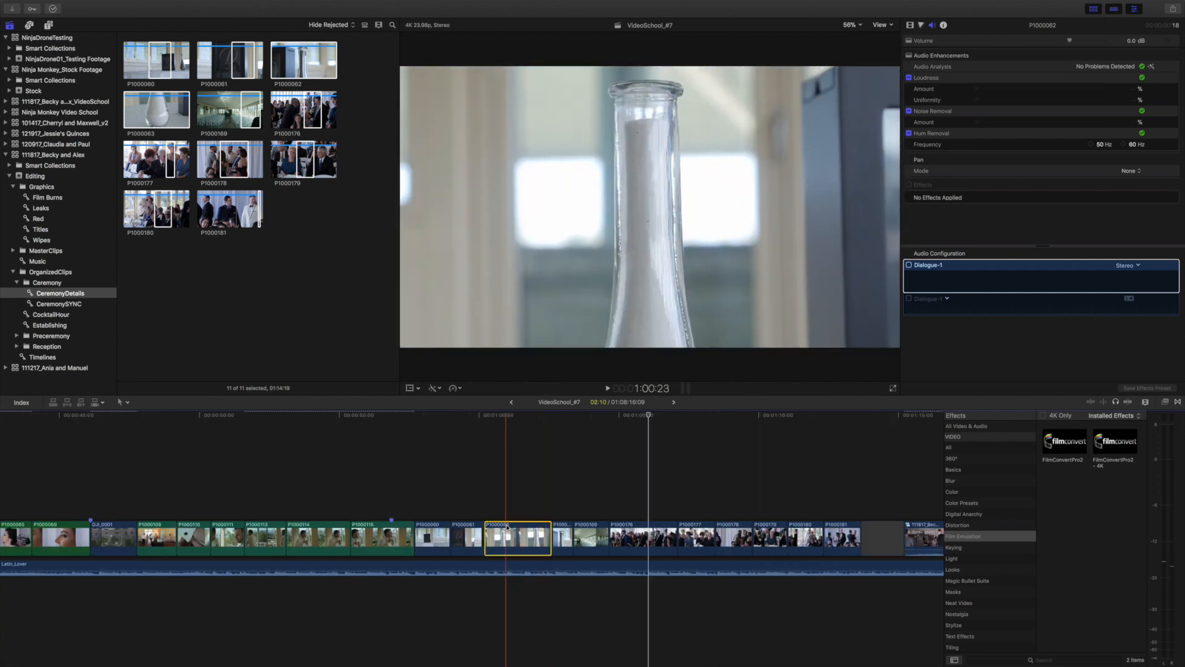
pyautogui.moveTo(560, 532); pyautogui.dragTo(669, 536)
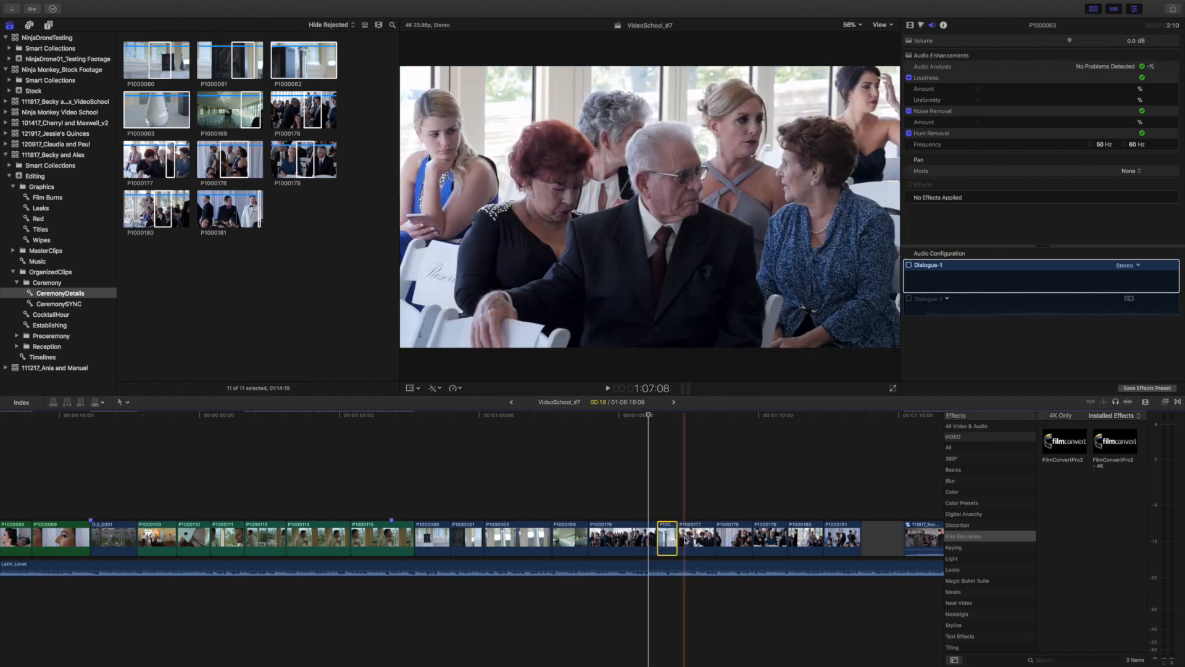
pyautogui.moveTo(568, 534); pyautogui.dragTo(711, 548)
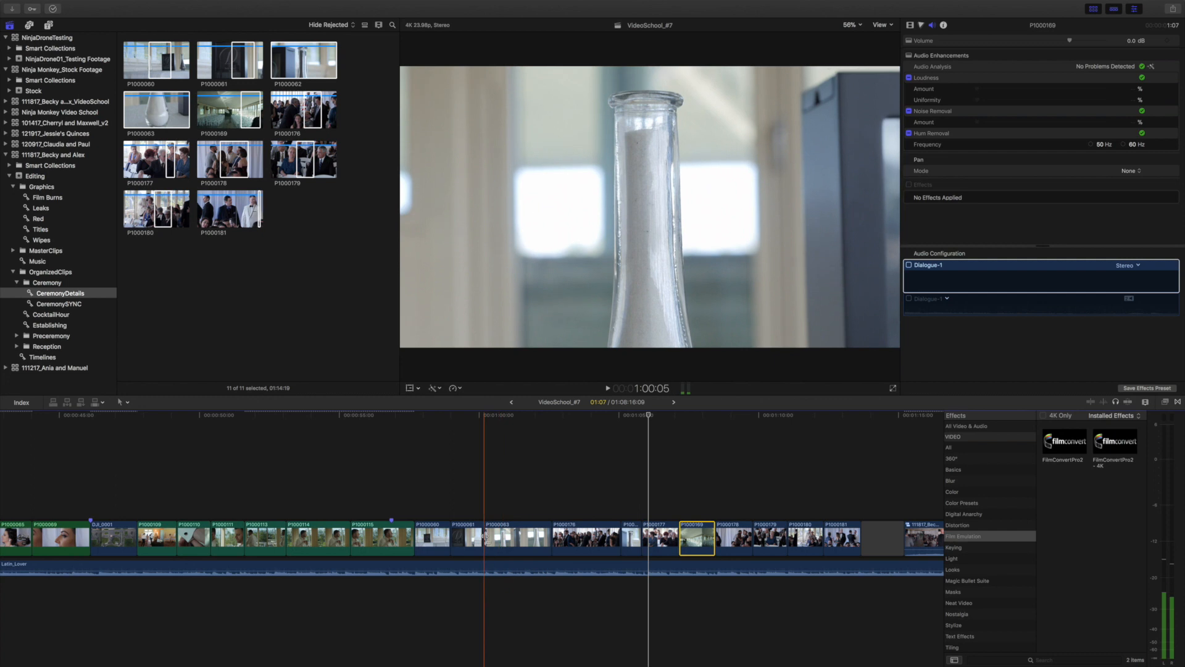
pyautogui.moveTo(472, 538); pyautogui.dragTo(736, 540)
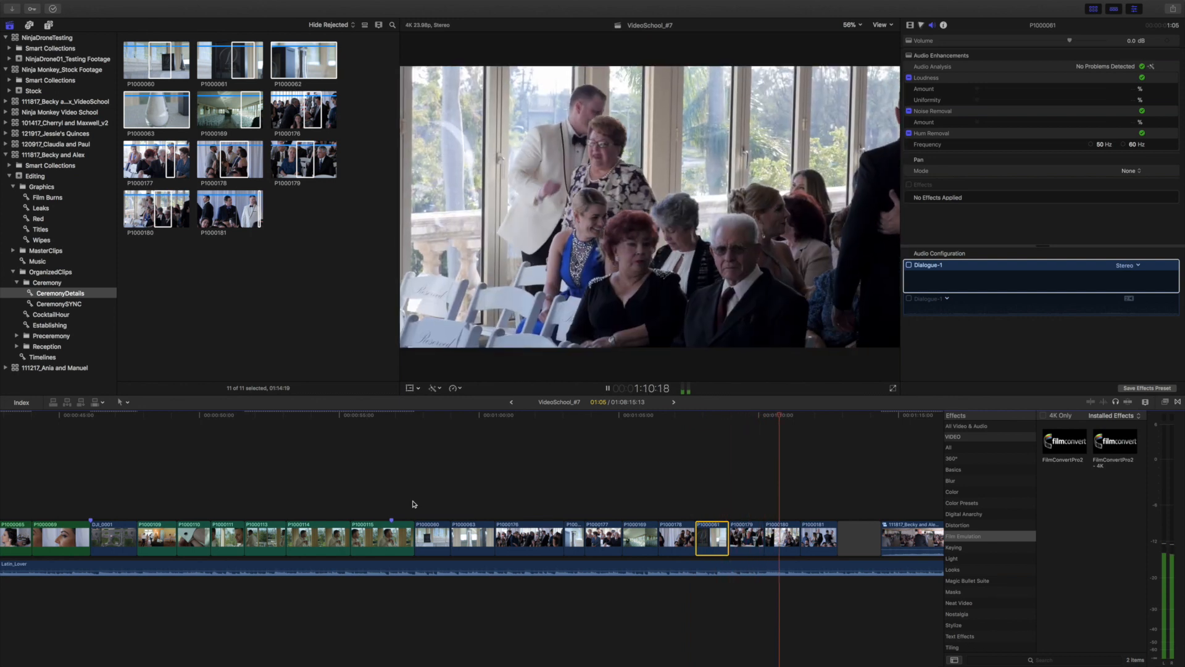
pyautogui.press('space')
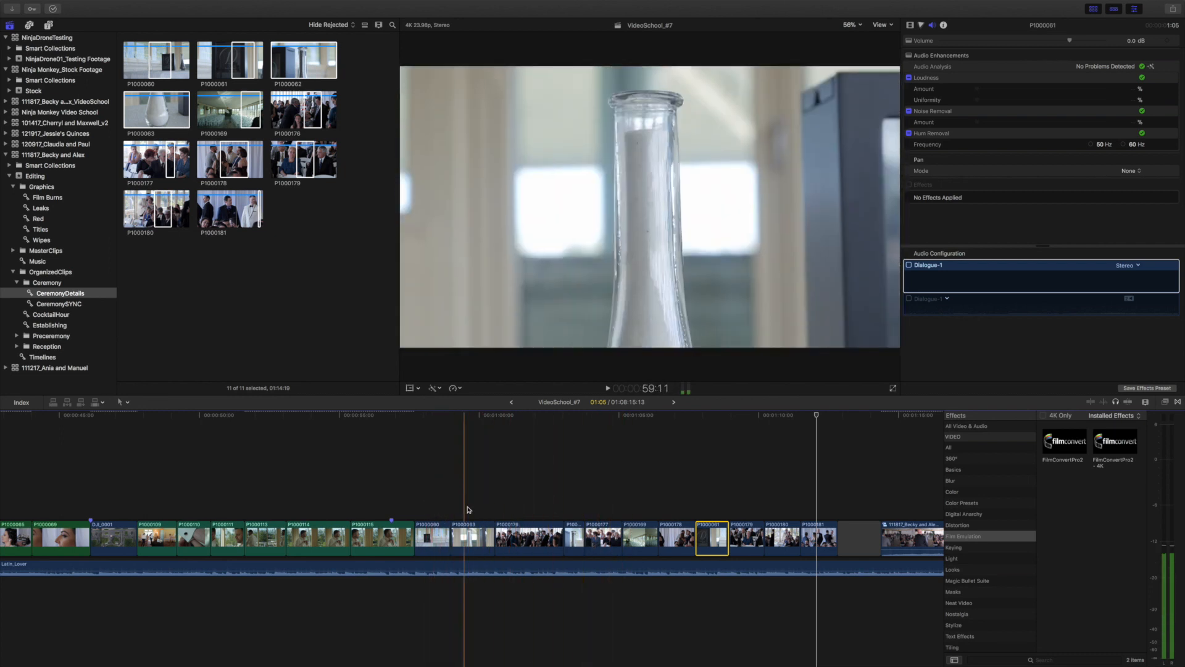
pyautogui.press('space')
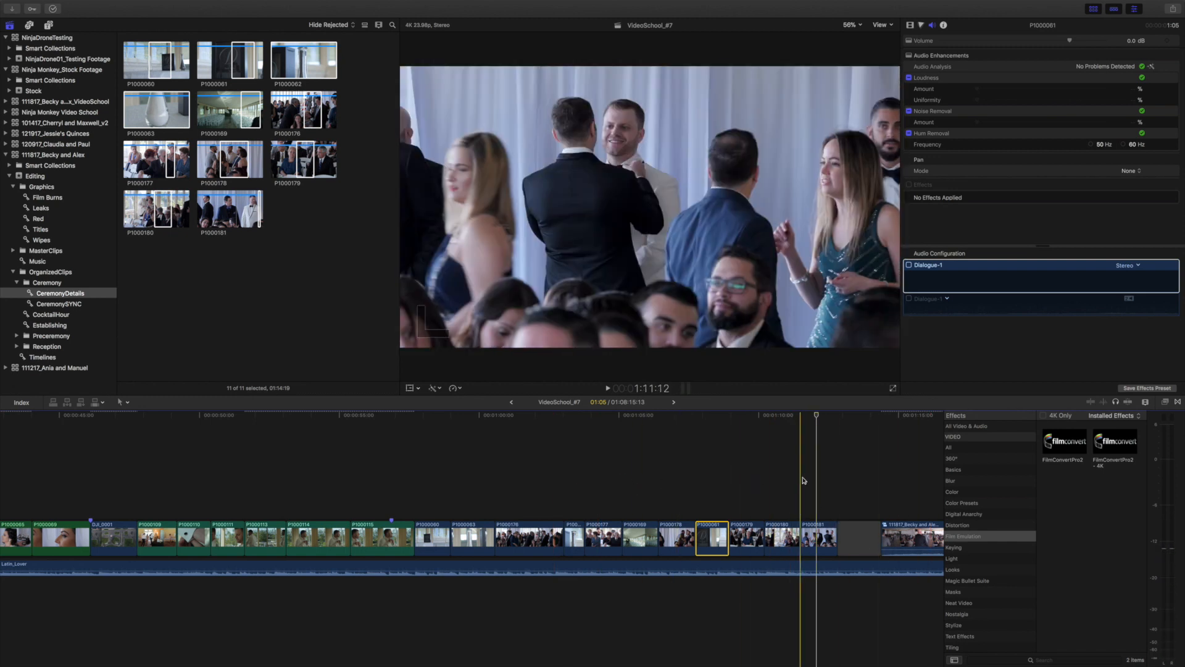
# - Add a cross dissolve between the end of P1000181 and the gap before the ceremony clip, and play it
pyautogui.press('super+equal')
pyautogui.press('super+equal')
pyautogui.hscroll(5, 750, 482)
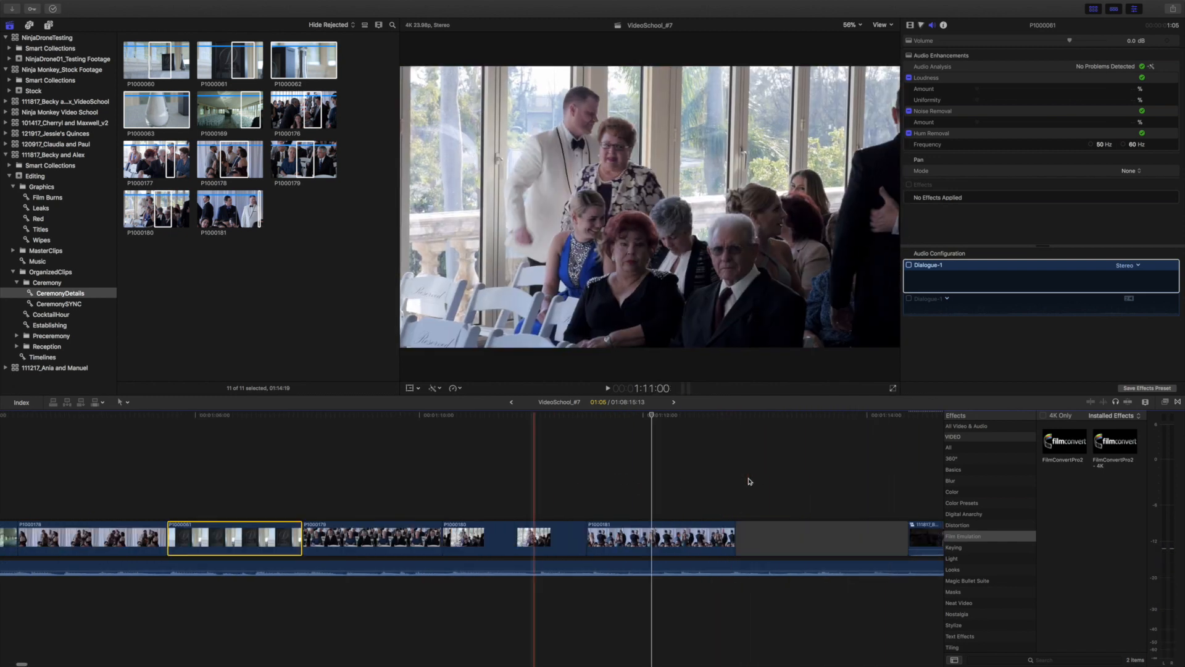
pyautogui.hscroll(3, 709, 493)
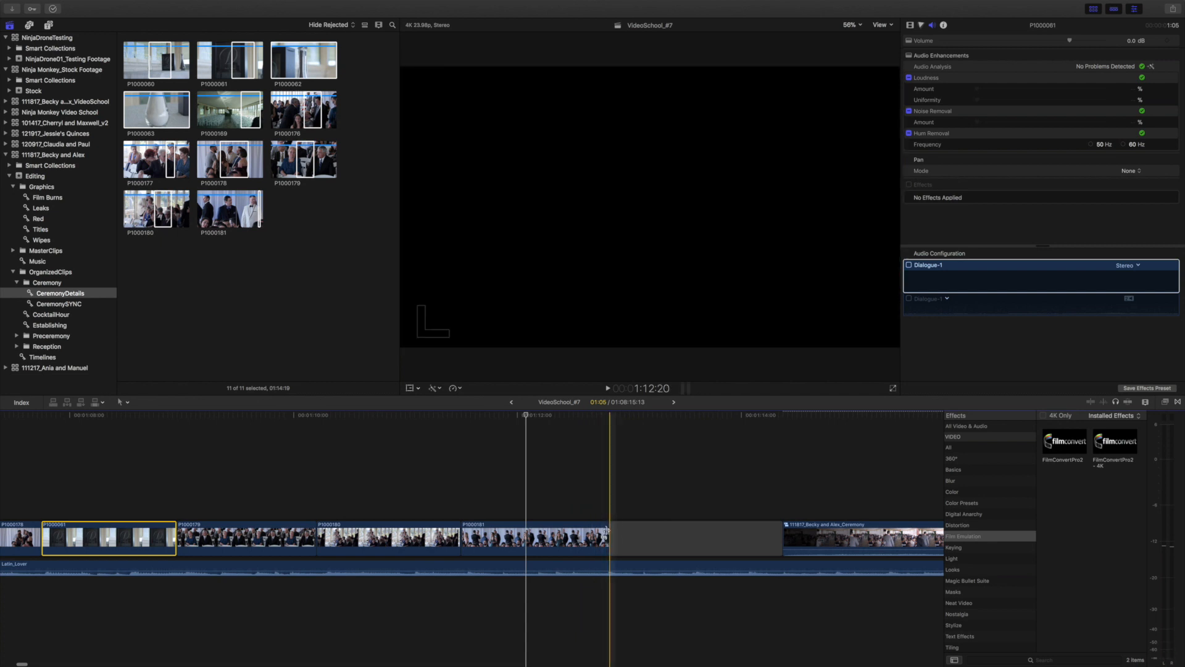
pyautogui.click(606, 532)
pyautogui.press('super+t')
pyautogui.press('space')
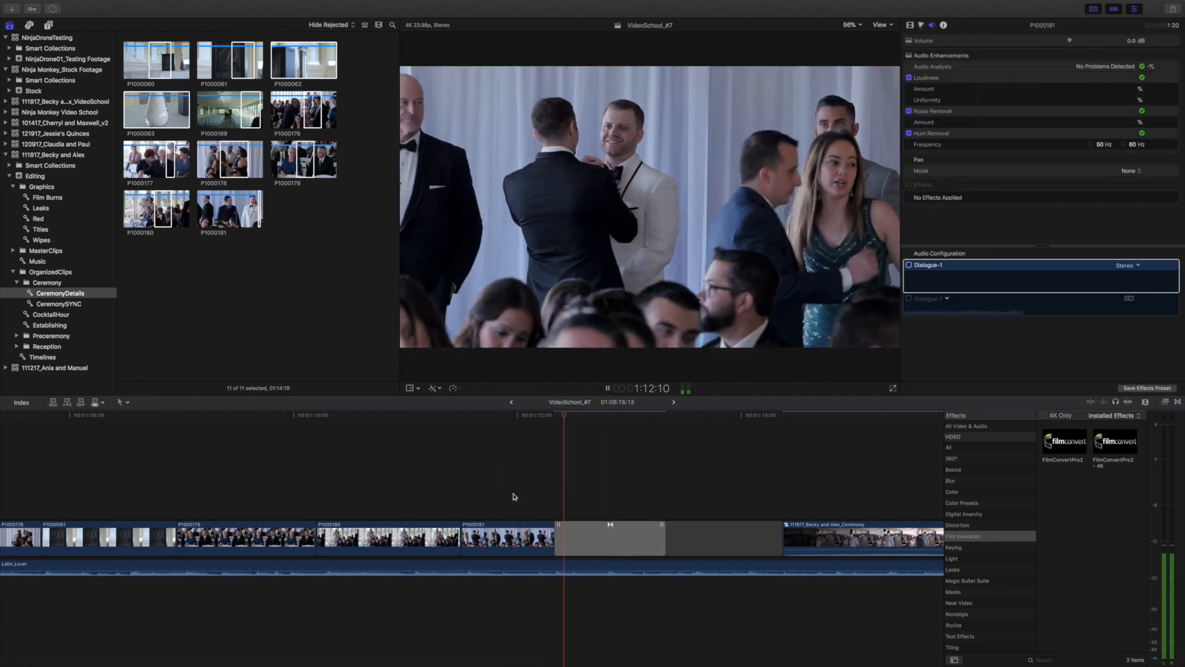
pyautogui.press('space')
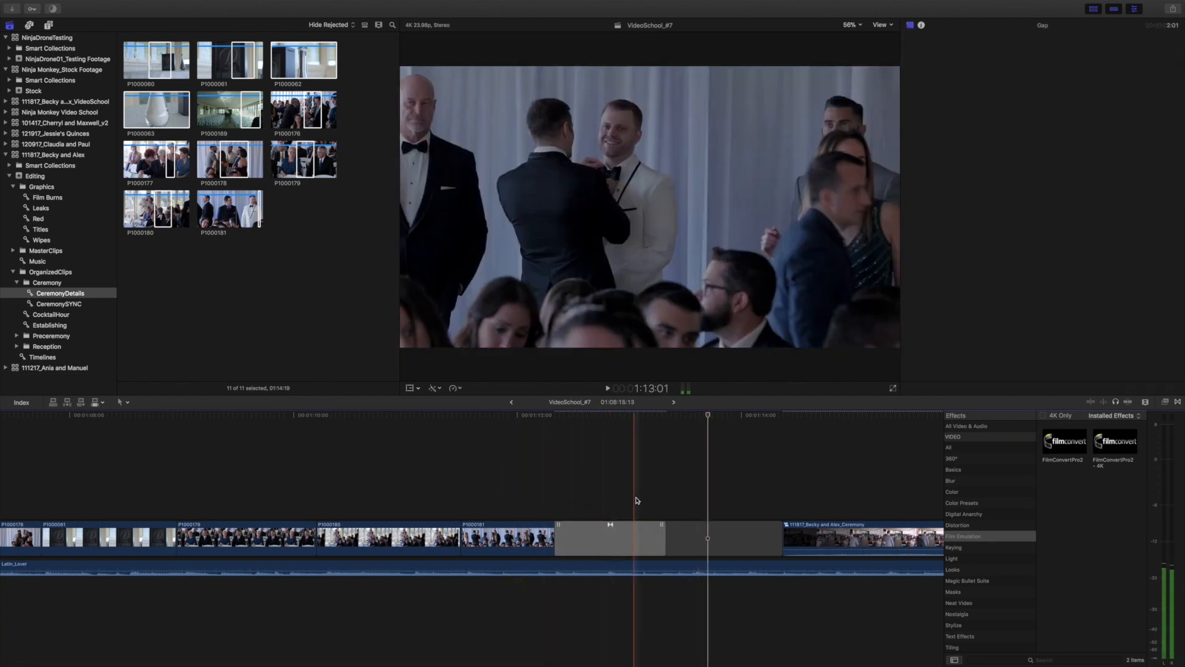
pyautogui.press('space')
pyautogui.press('space')
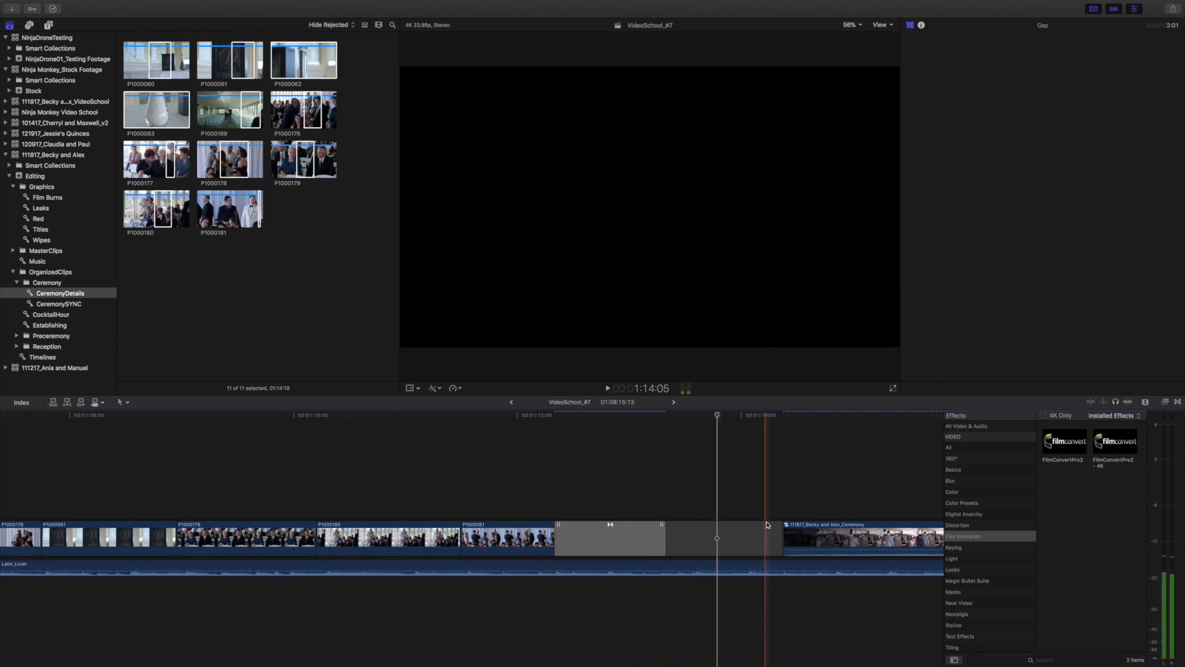
# - Shorten the gap before the ceremony clip so that it ends at 1:13:19, and play the transition
pyautogui.click(715, 541)
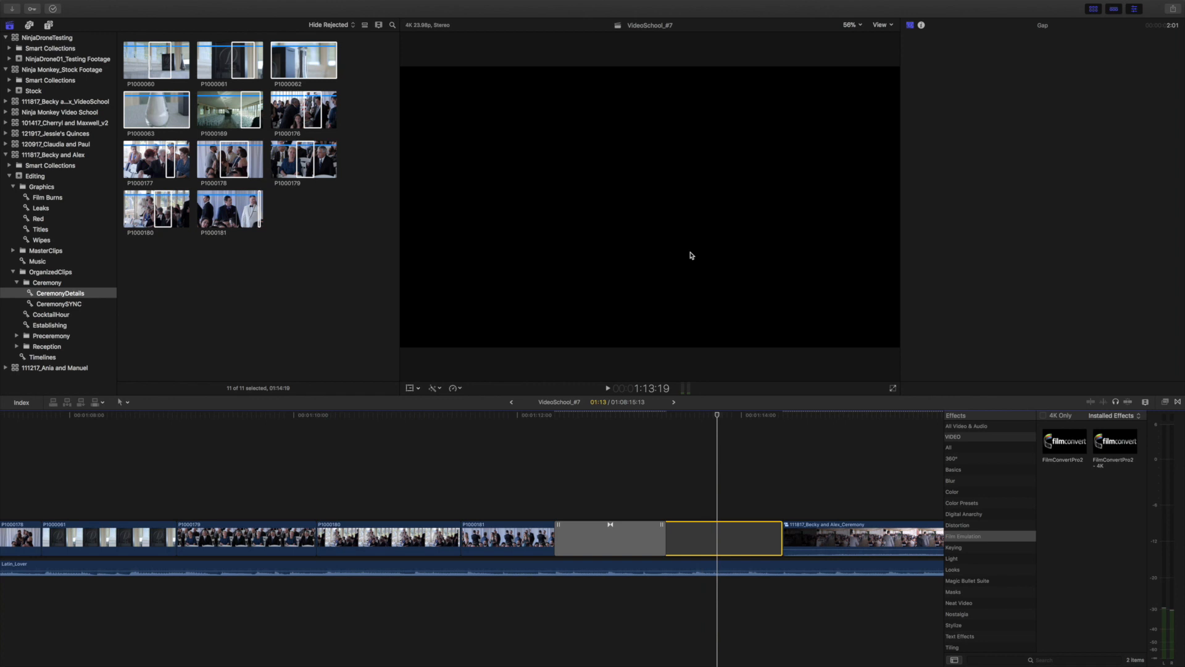
pyautogui.hotkey('alt', ']')
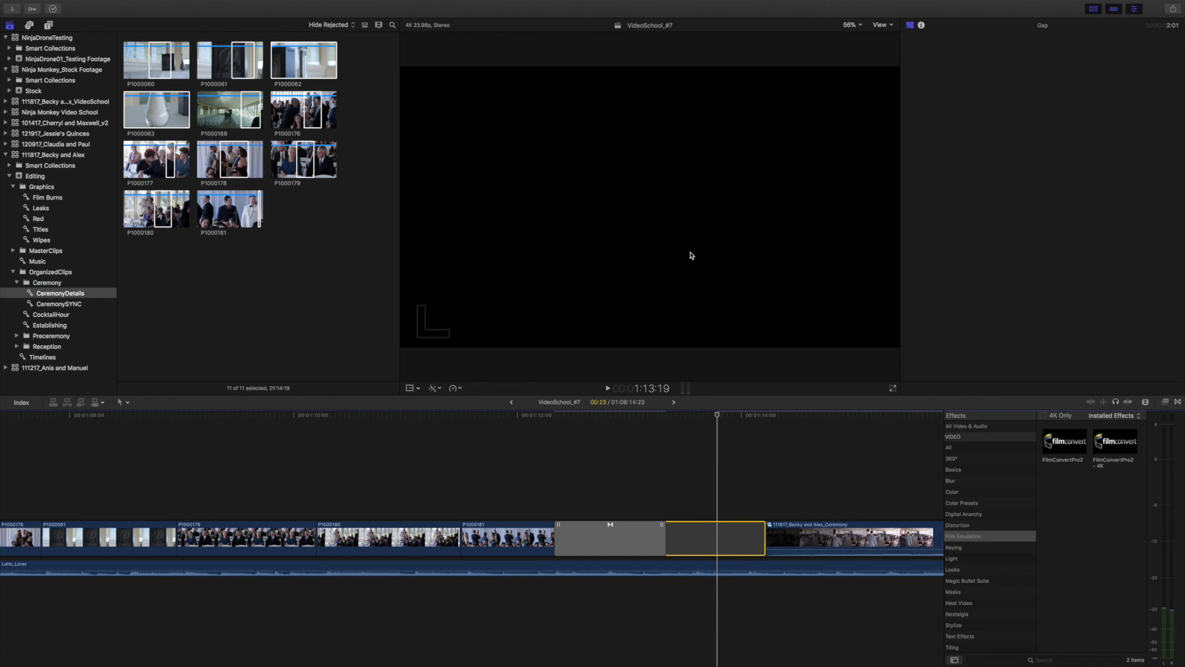
pyautogui.press('space')
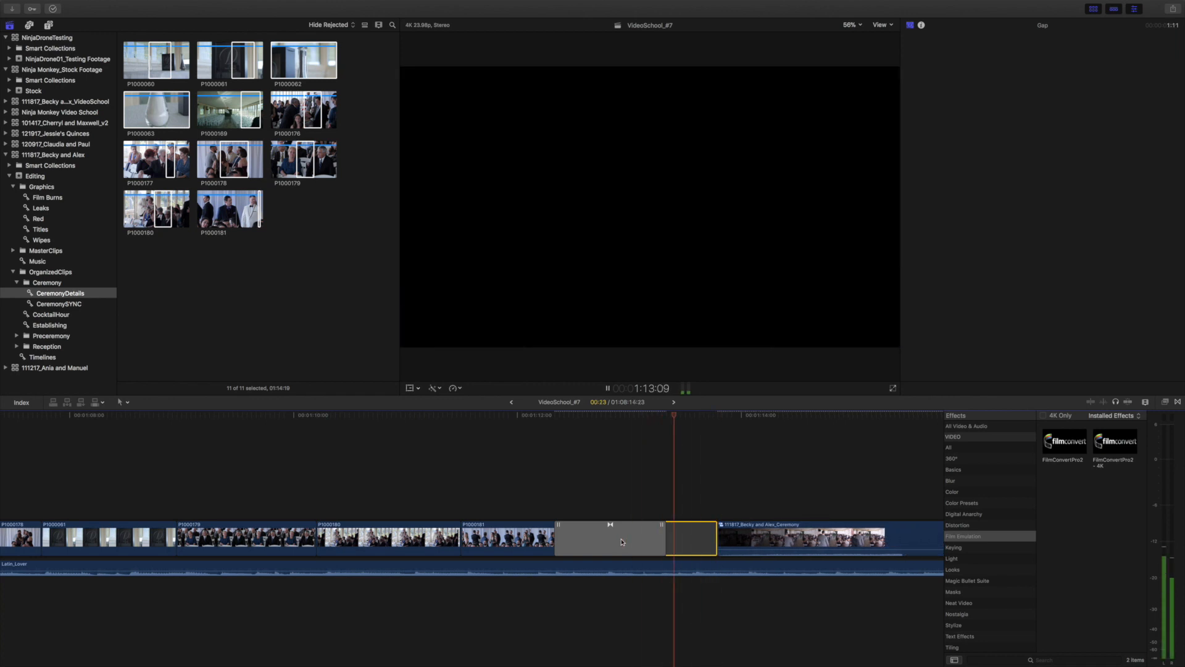
pyautogui.press('space')
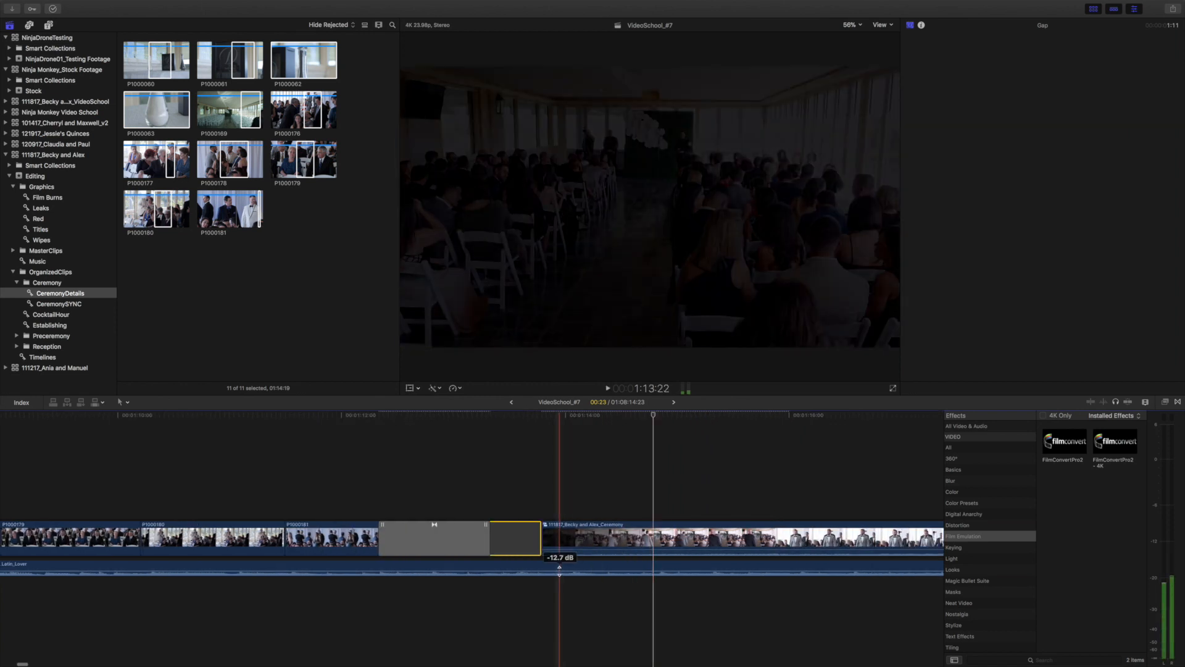
# - Trim the end of the Latin_Lover music to shortly after the start of the ceremony clip and give it a fade-out
pyautogui.click(562, 568)
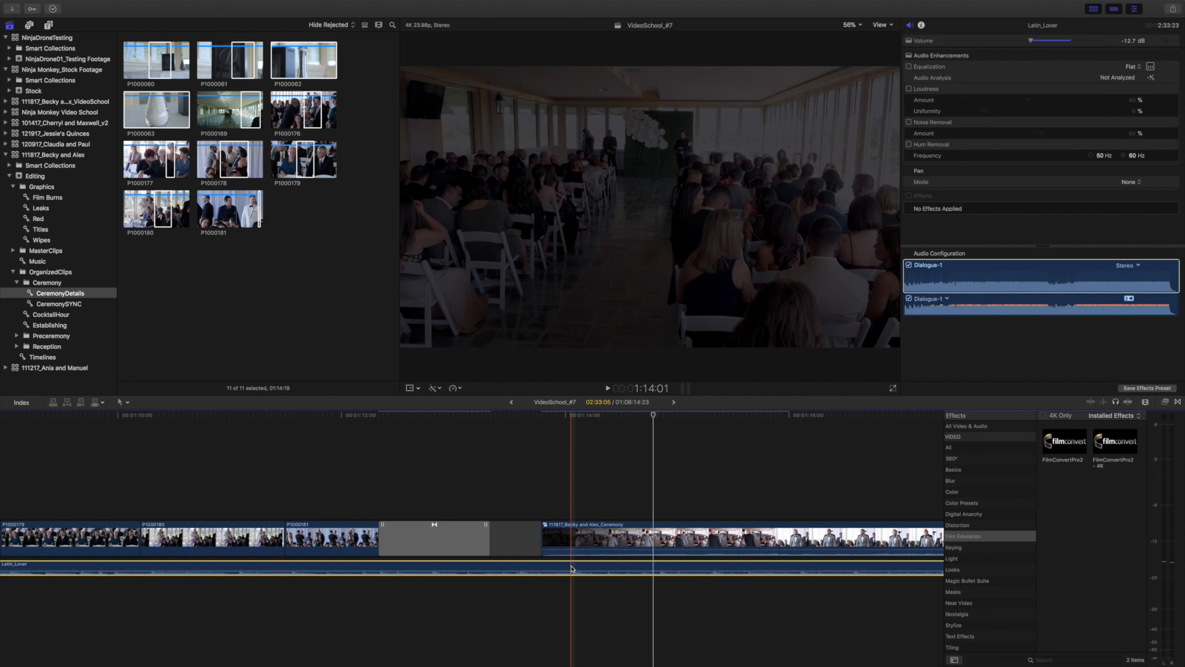
pyautogui.hotkey('alt', ']')
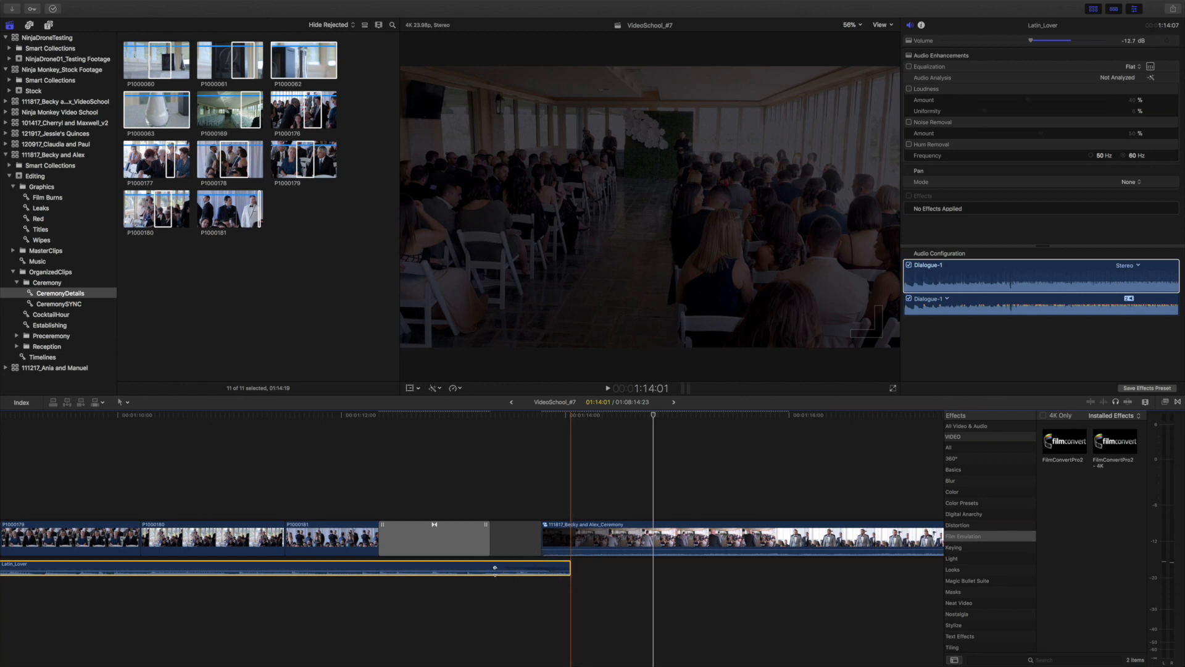
pyautogui.click(571, 571)
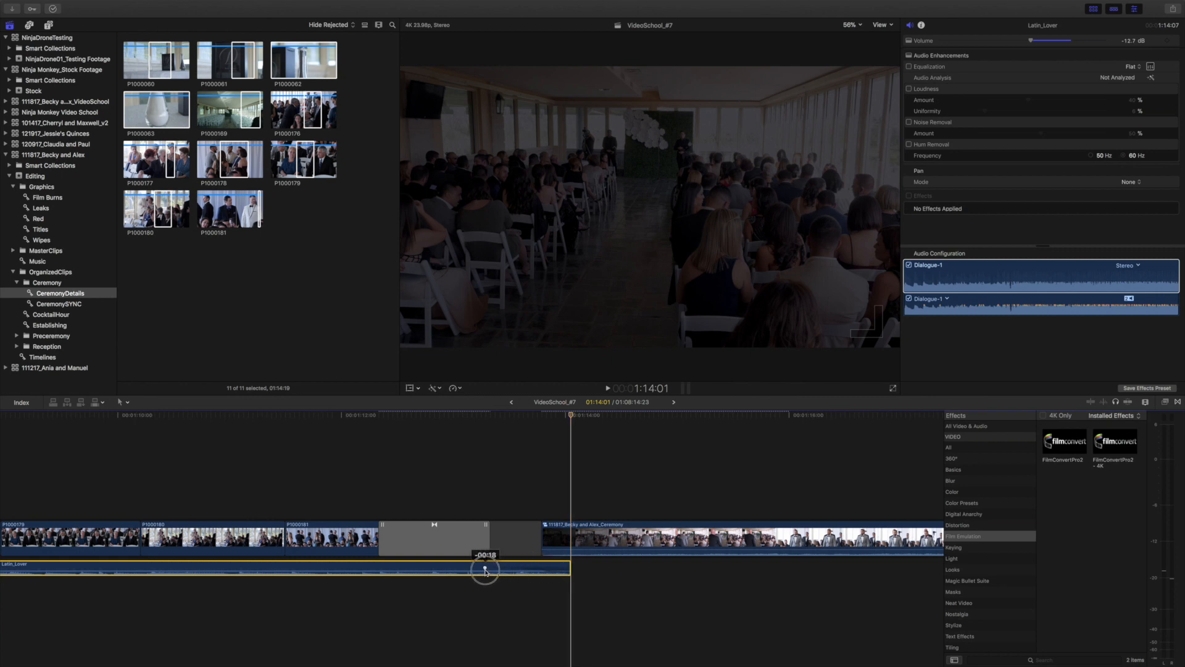
pyautogui.click(568, 565)
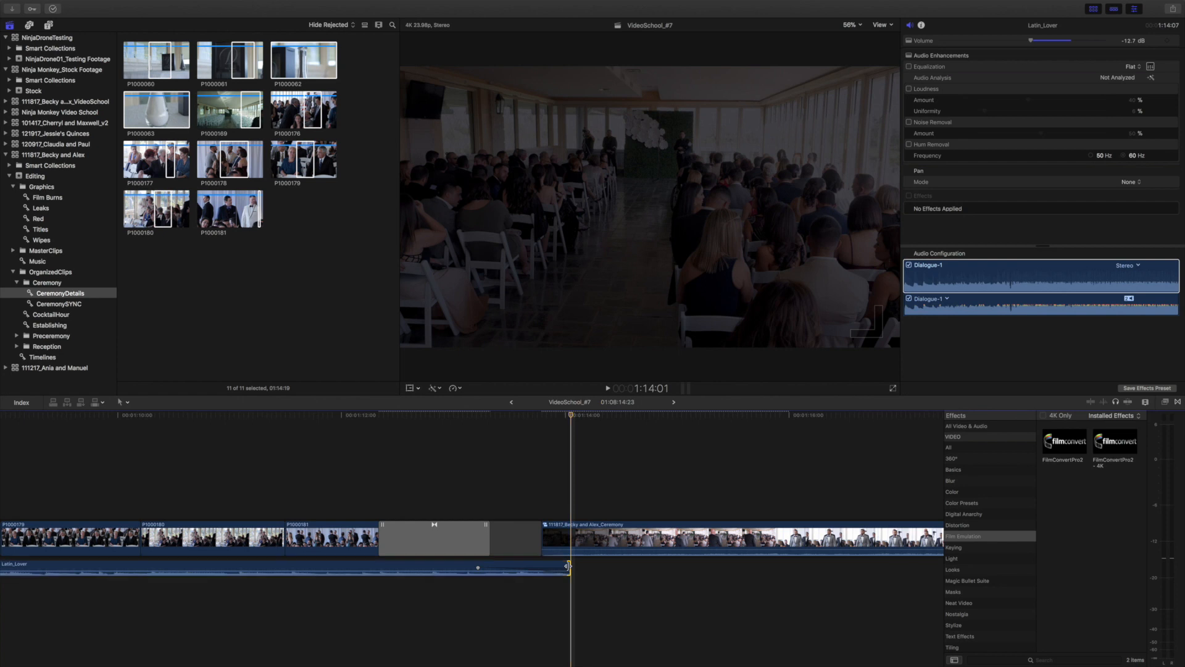
pyautogui.moveTo(568, 565); pyautogui.dragTo(398, 561)
pyautogui.hotkey('shift', '.')
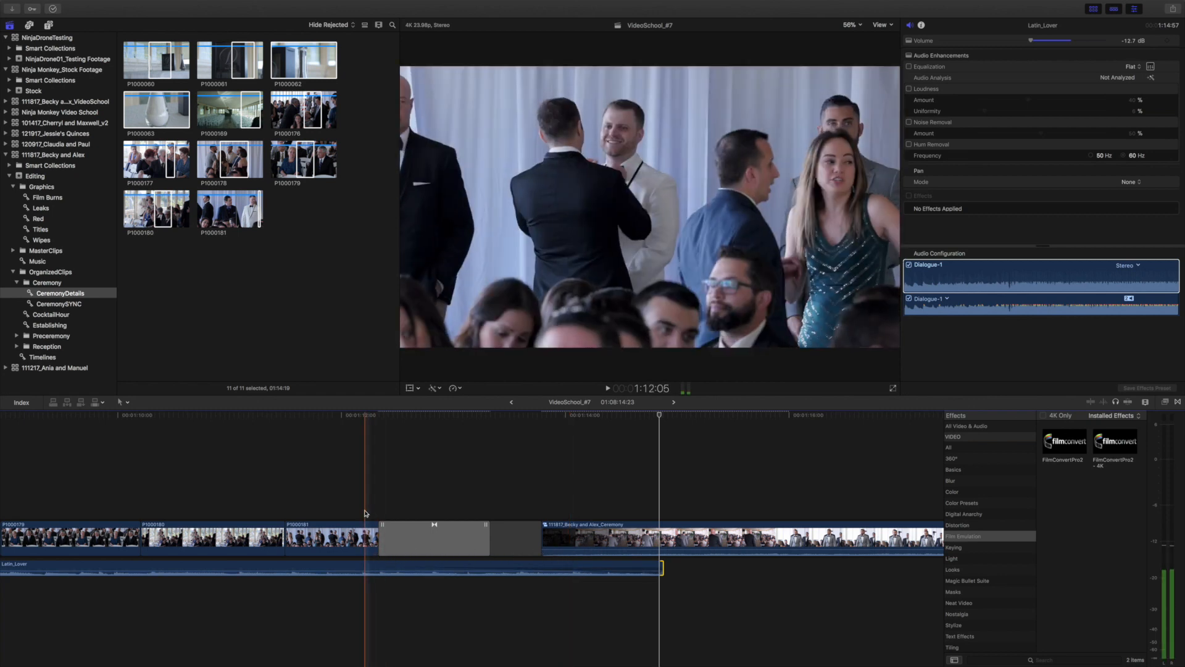
# - Add a short audio fade-in to the start of the ceremony clip and play the transition into it
pyautogui.press('space')
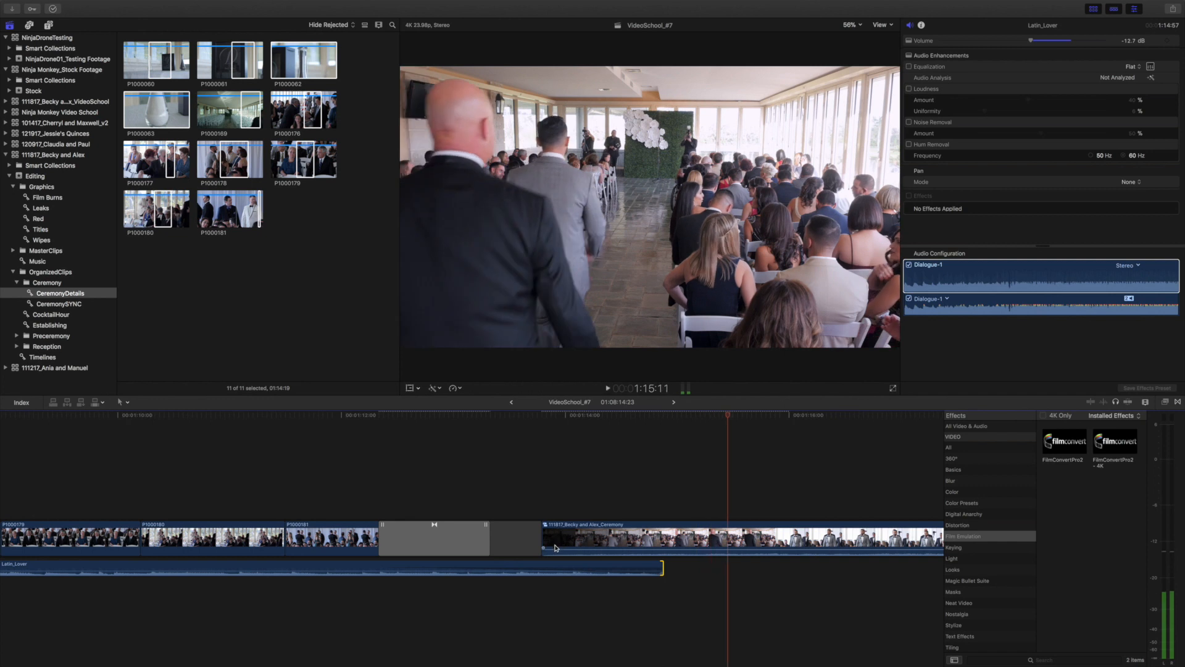
pyautogui.press('space')
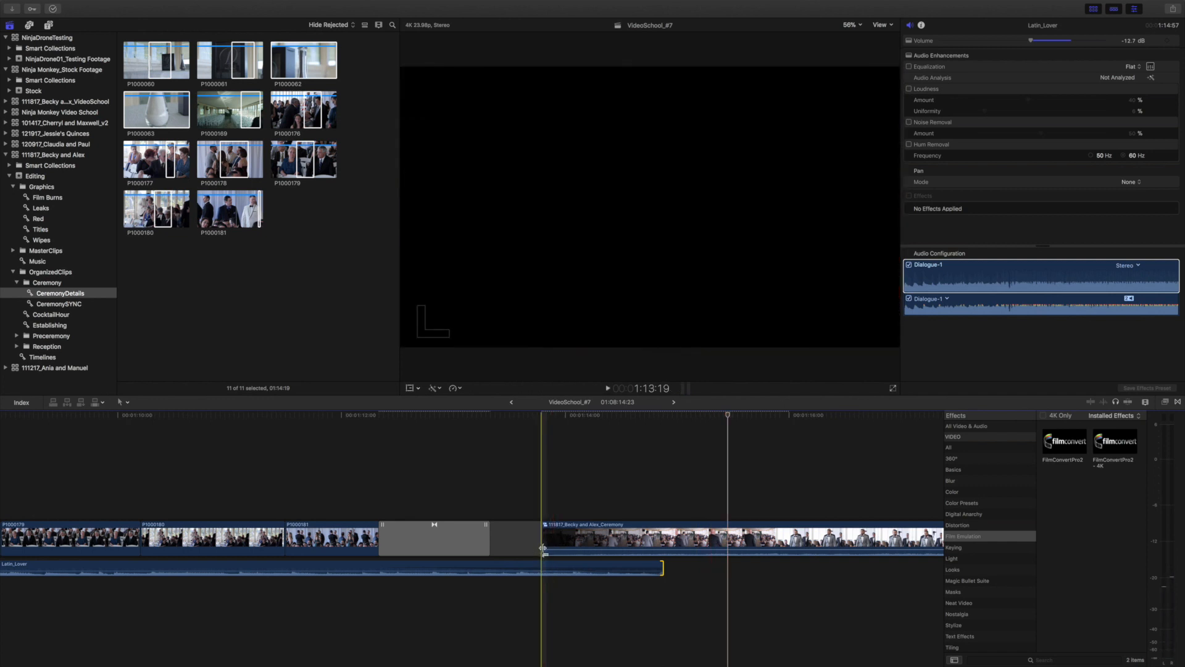
pyautogui.moveTo(543, 549); pyautogui.dragTo(611, 543)
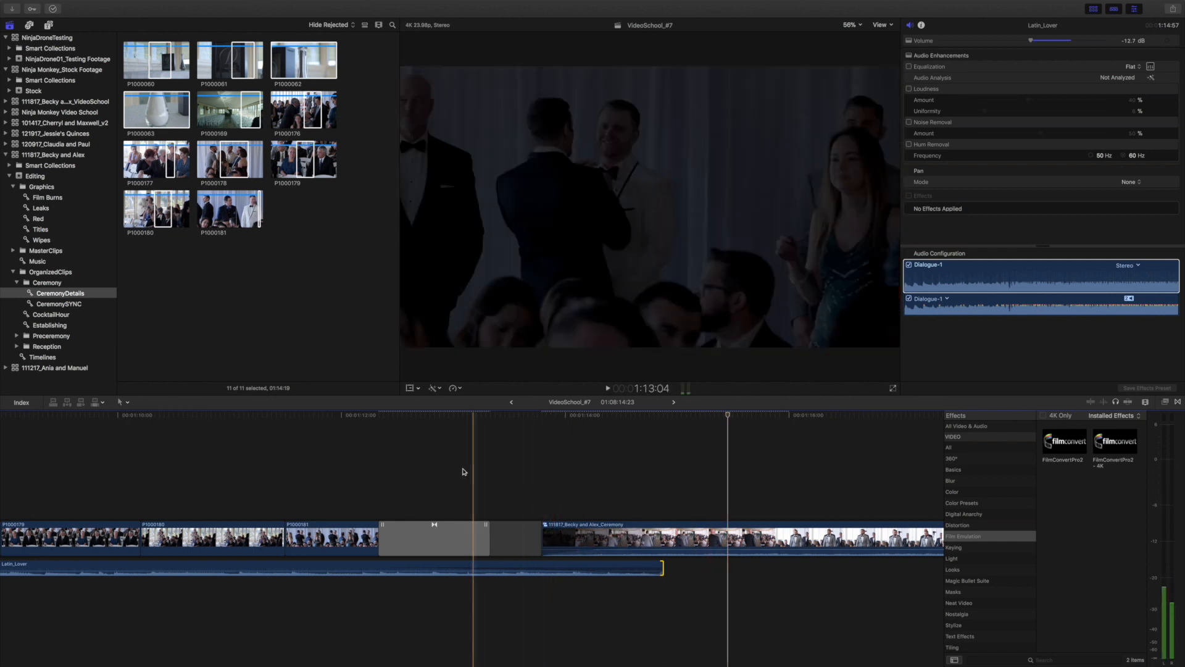
pyautogui.press('space')
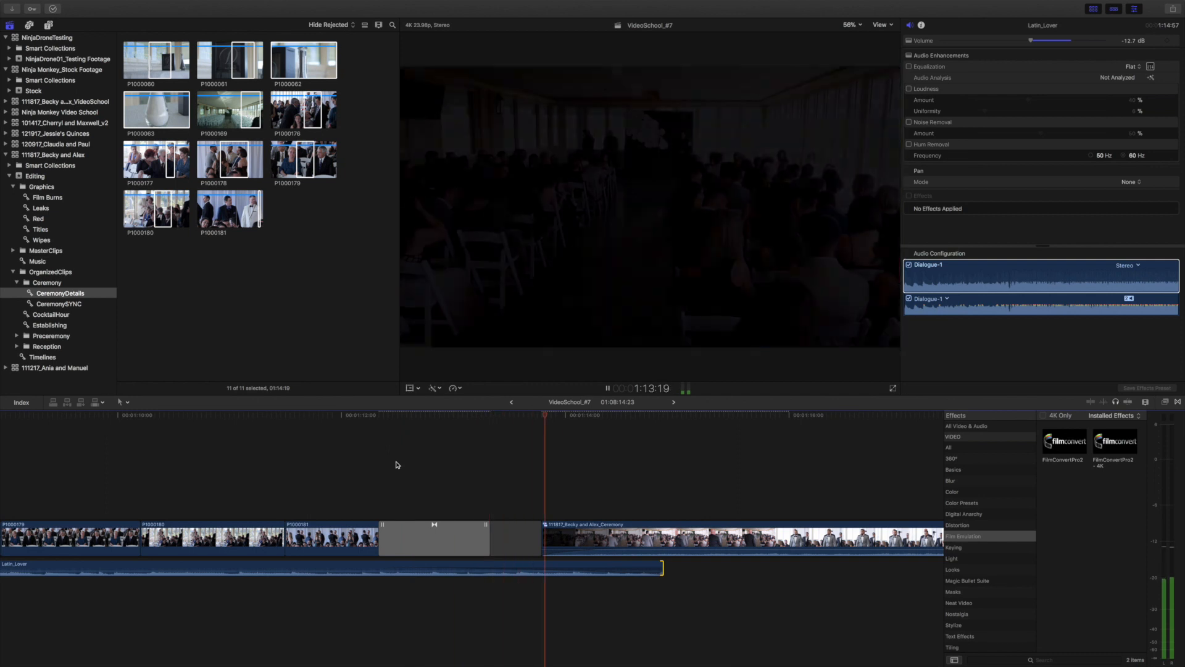
pyautogui.press('space')
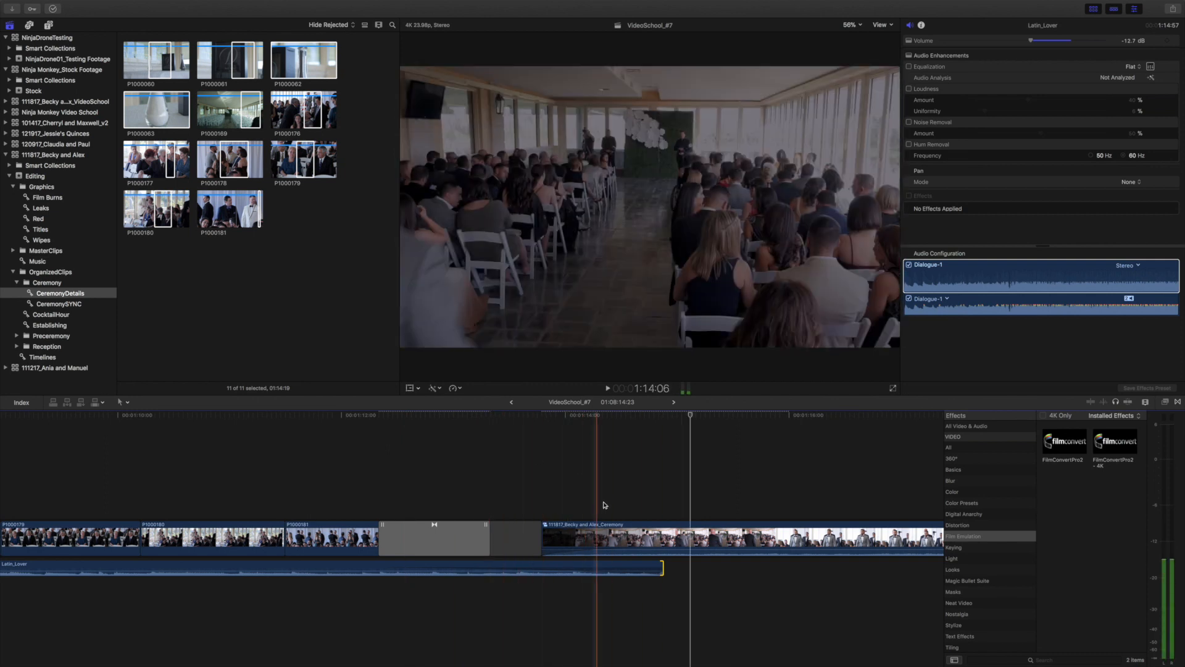
# - Extend the end of Latin_Lover to about 1:17, lengthen its fade-out to about 5 seconds and play the result
pyautogui.moveTo(742, 566); pyautogui.dragTo(895, 568)
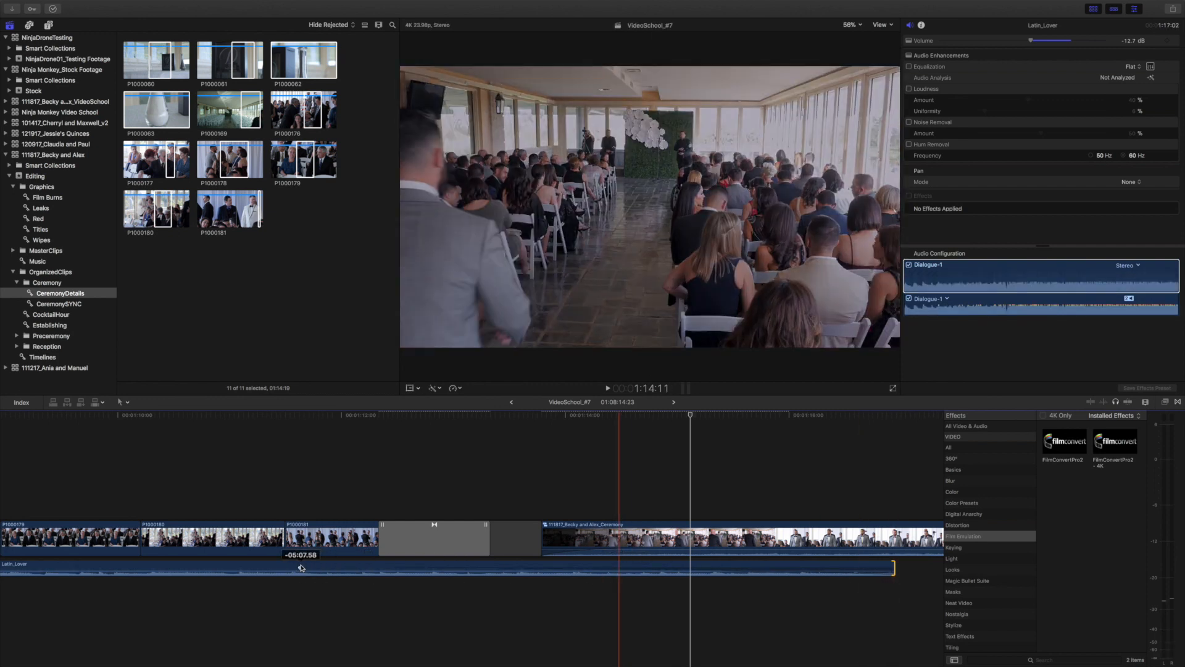
pyautogui.press('space')
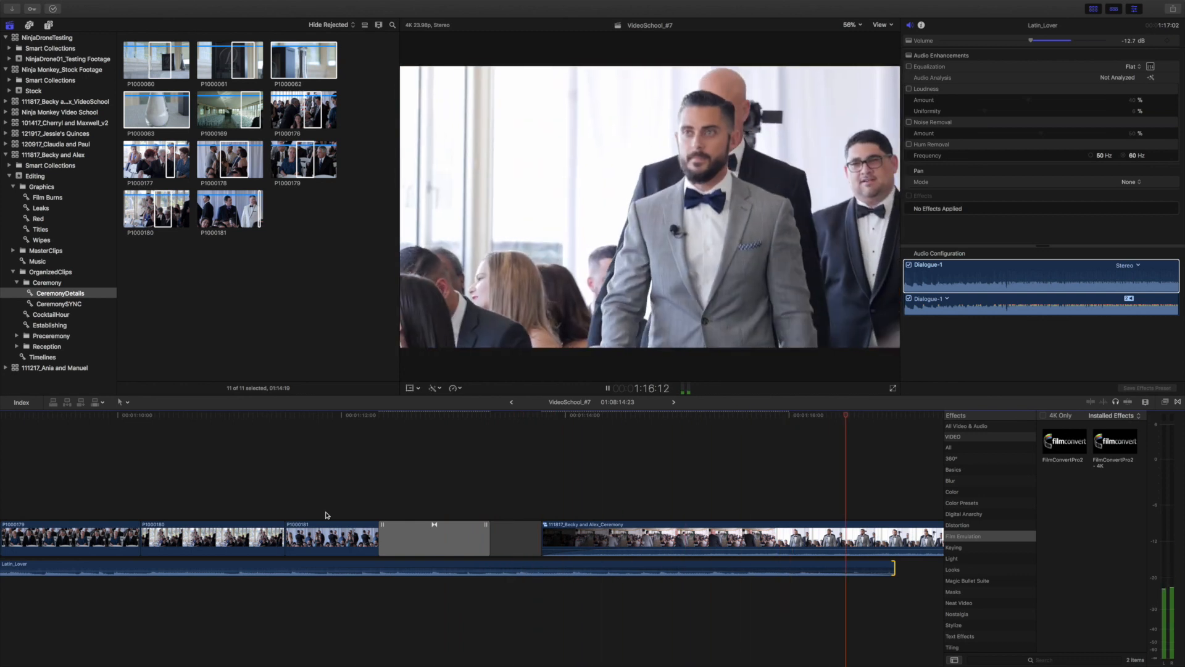
pyautogui.press('space')
# - Examine the start of the ceremony clip and replay how the music fades out under it
pyautogui.press('super+minus')
pyautogui.press('super+minus')
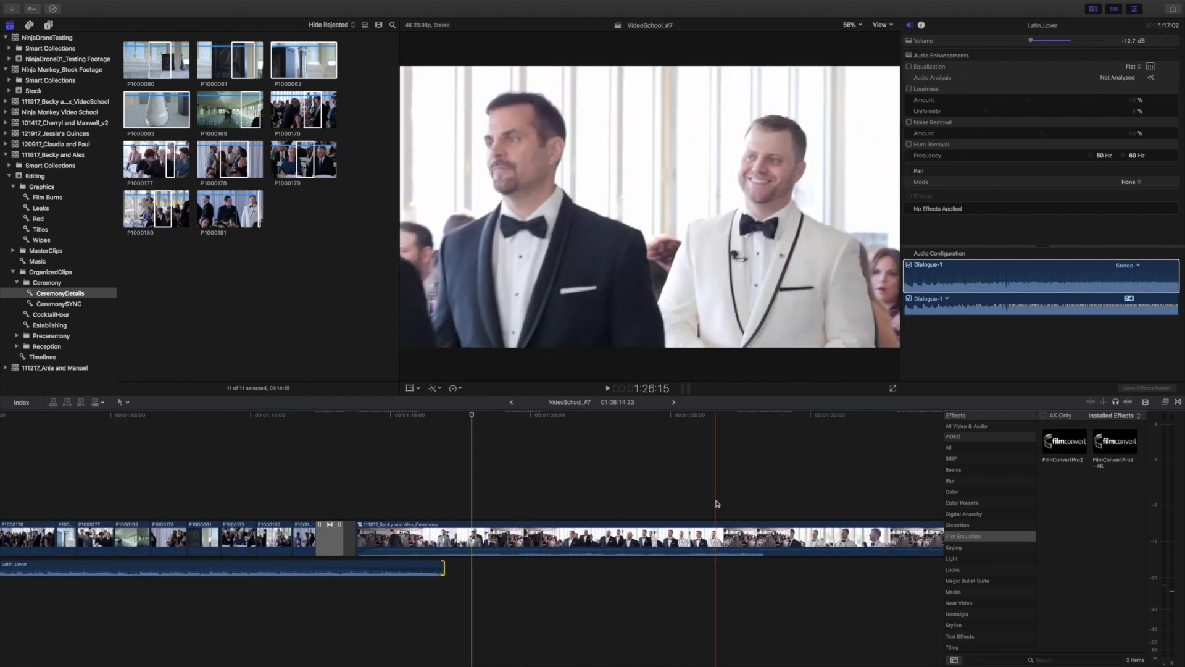
pyautogui.click(733, 502)
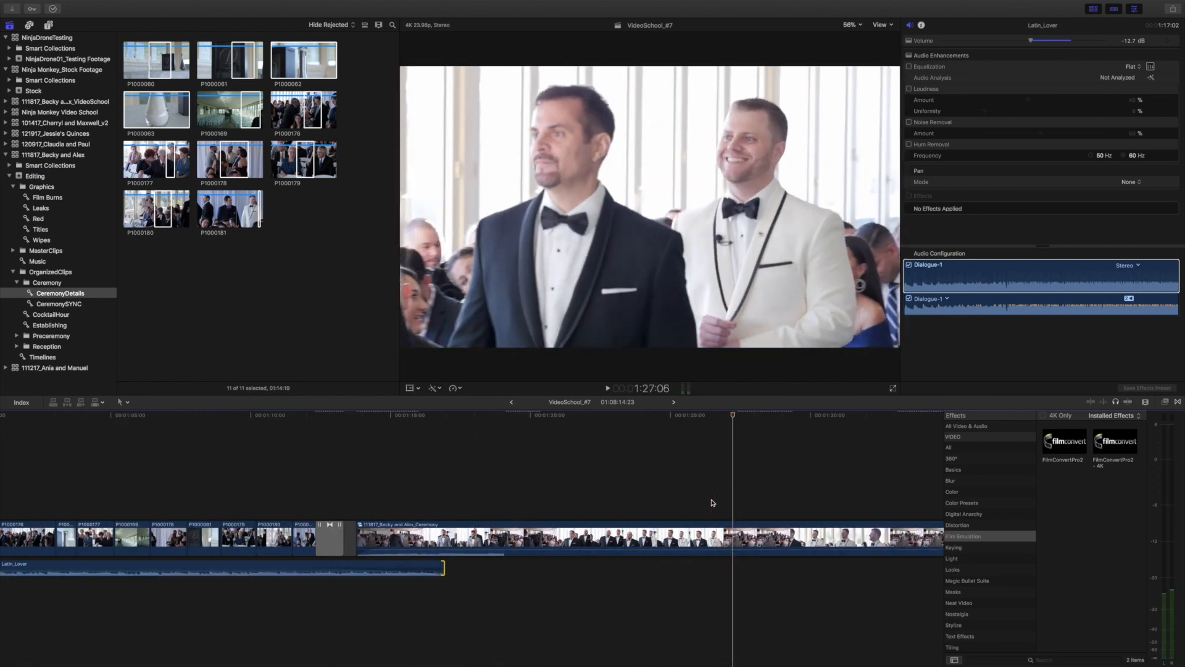
pyautogui.press('super+equal')
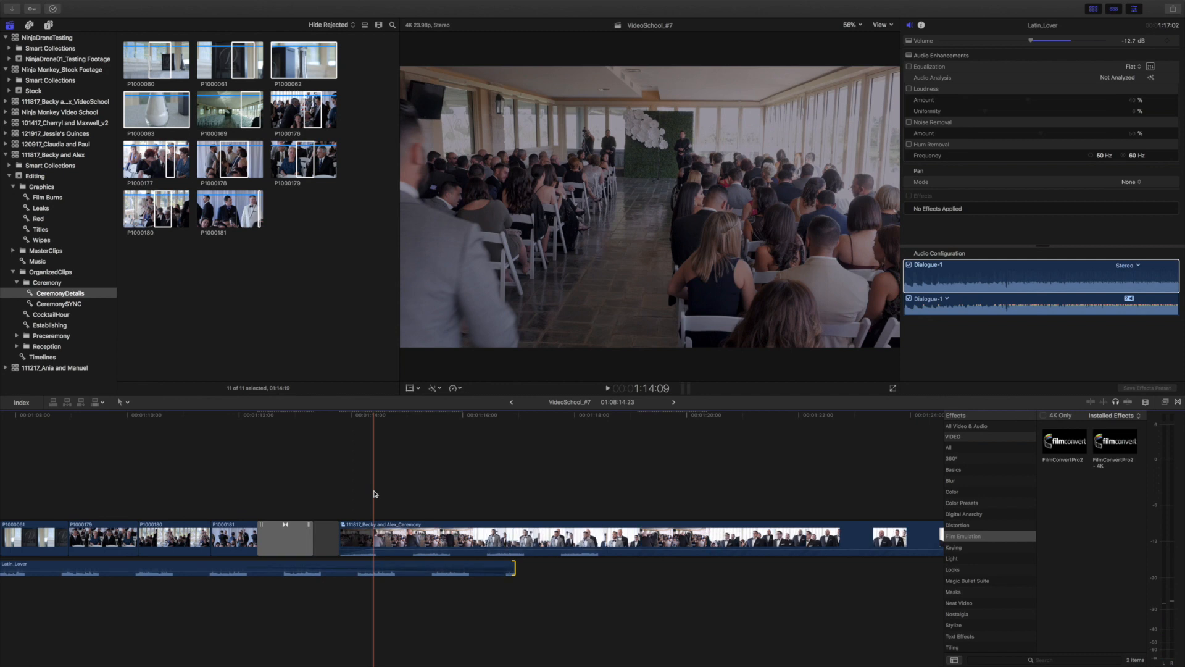
pyautogui.press('space')
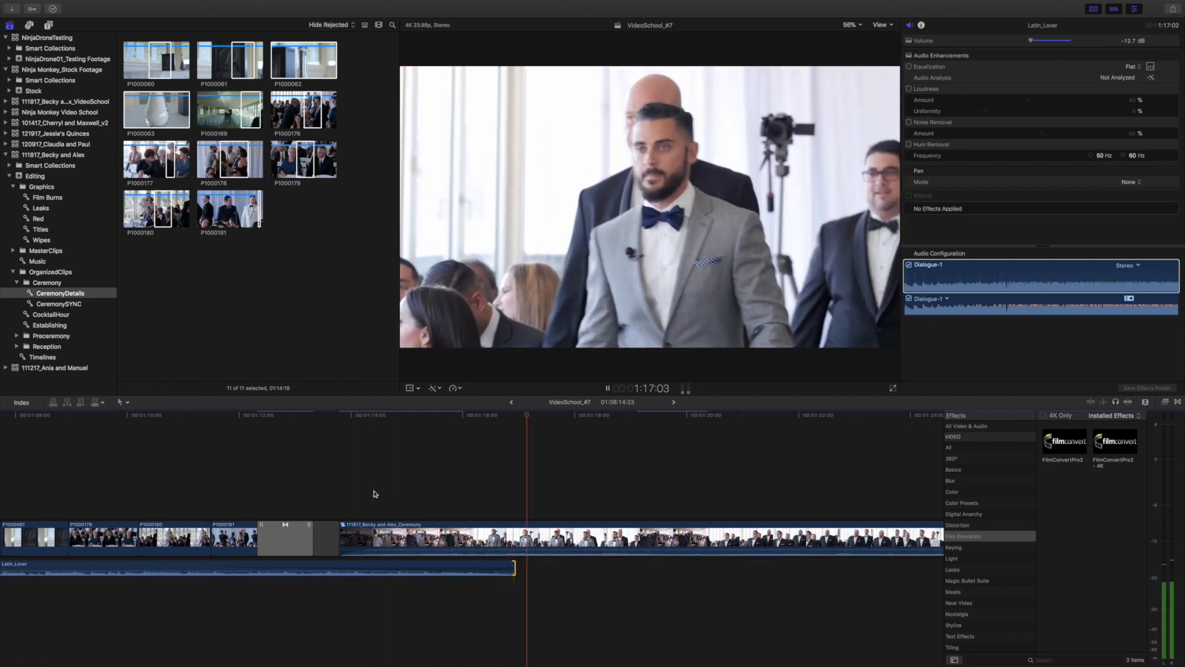
pyautogui.press('space')
pyautogui.press('space')
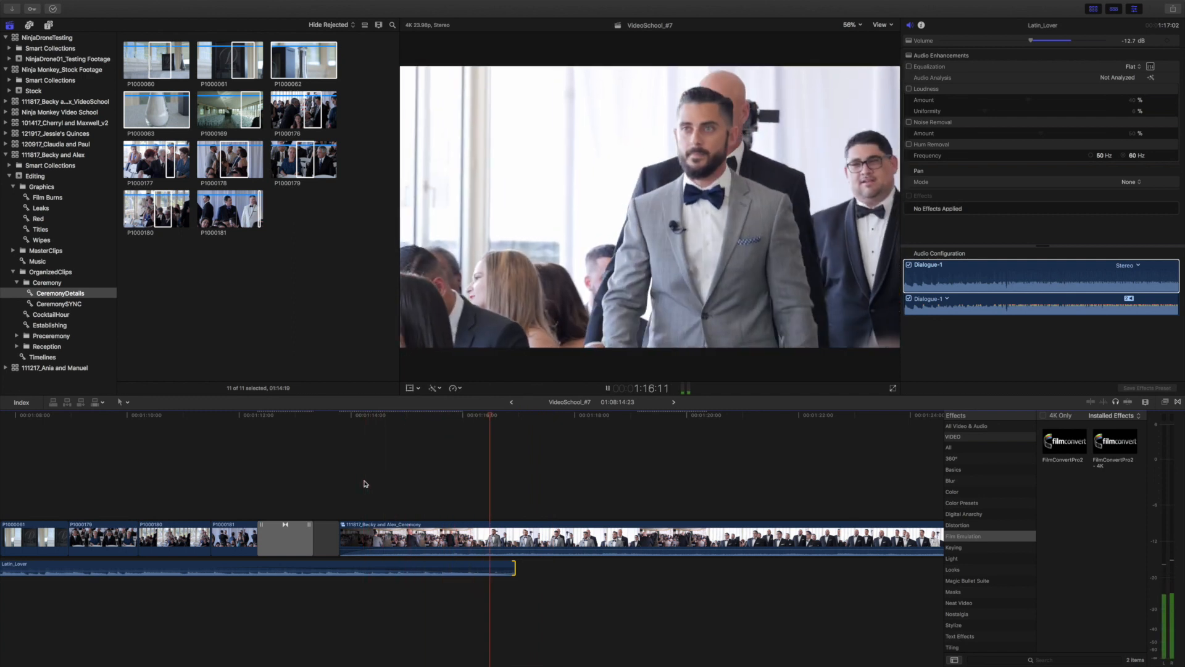
pyautogui.press('space')
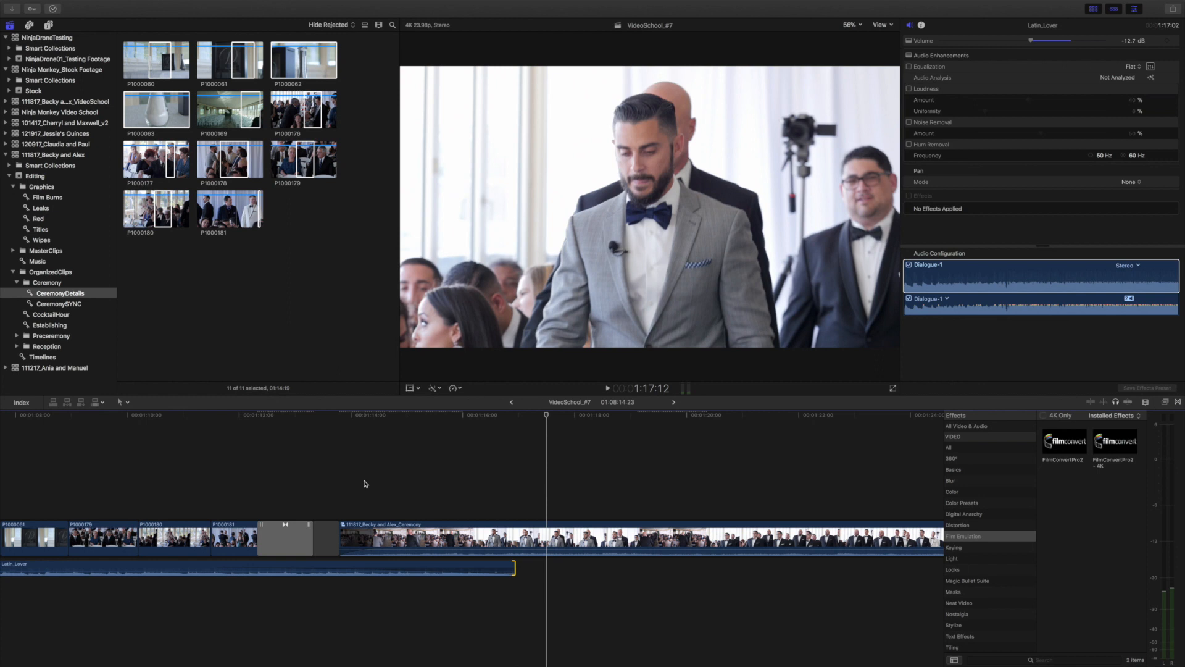
# - Switch from VideoSchool_#7 to the timeline of the Full Wedding Film project
pyautogui.press('super+minus')
pyautogui.press('super+minus')
pyautogui.press('super+minus')
pyautogui.press('super+minus')
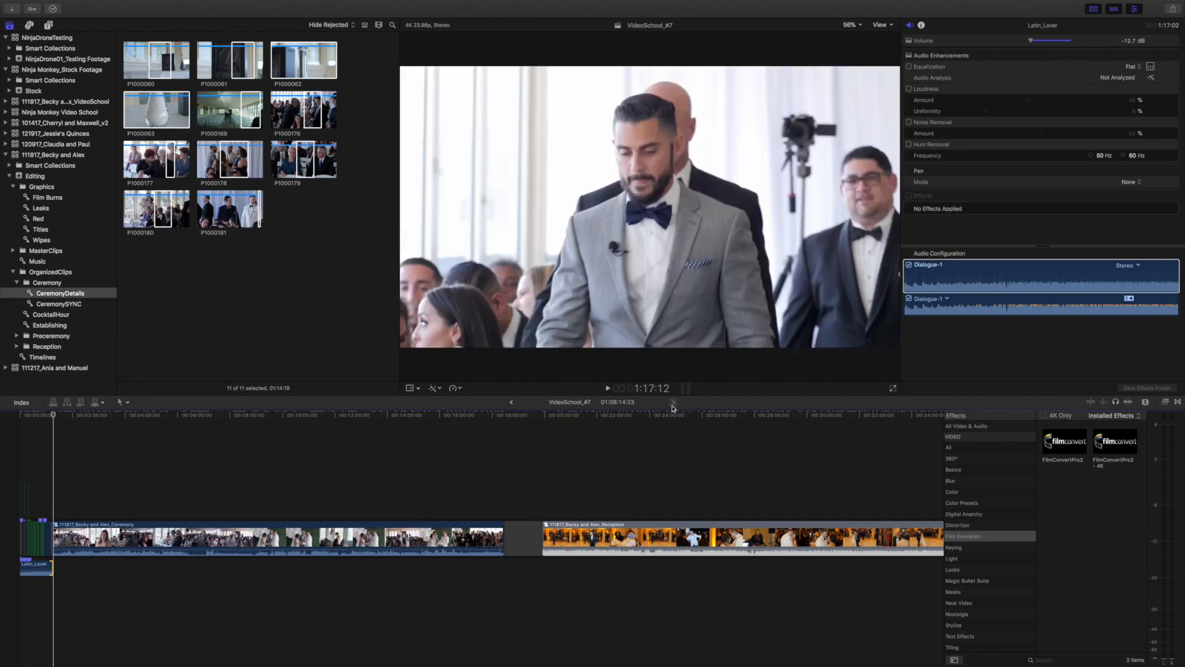
pyautogui.click(673, 401)
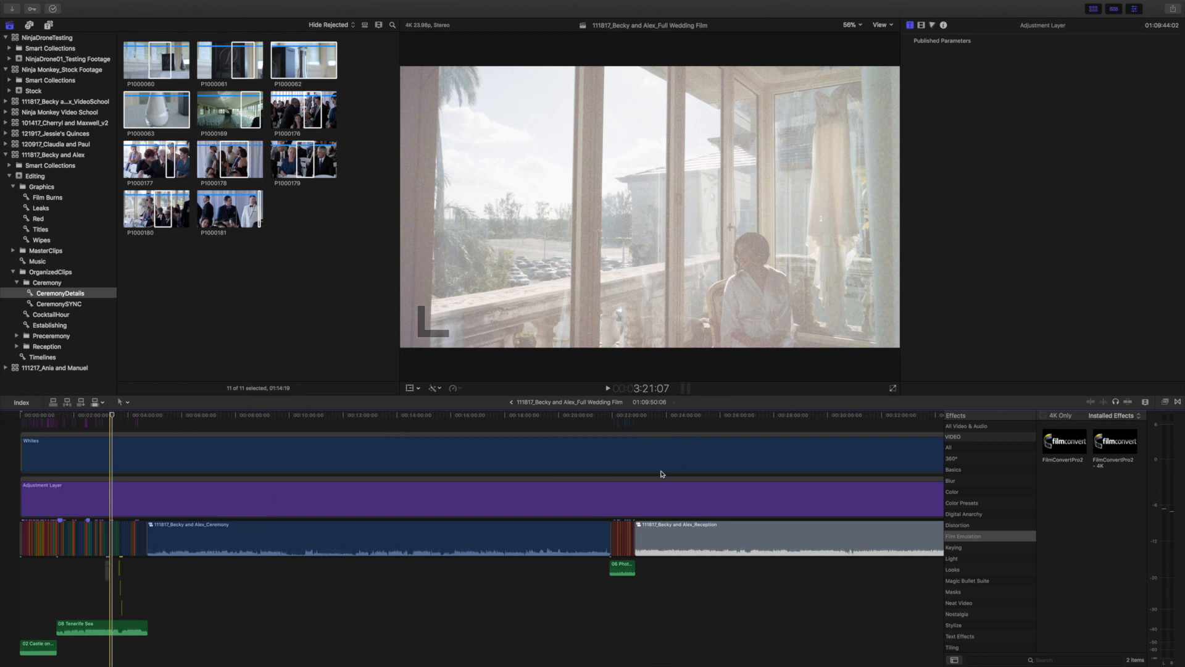
# - Find the montage between the ceremony and reception clips and play a part of it over the Photograph music
pyautogui.press('super+equal')
pyautogui.press('super+equal')
pyautogui.press('super+equal')
pyautogui.press('super+equal')
pyautogui.press('super+equal')
pyautogui.hscroll(4, 700, 449)
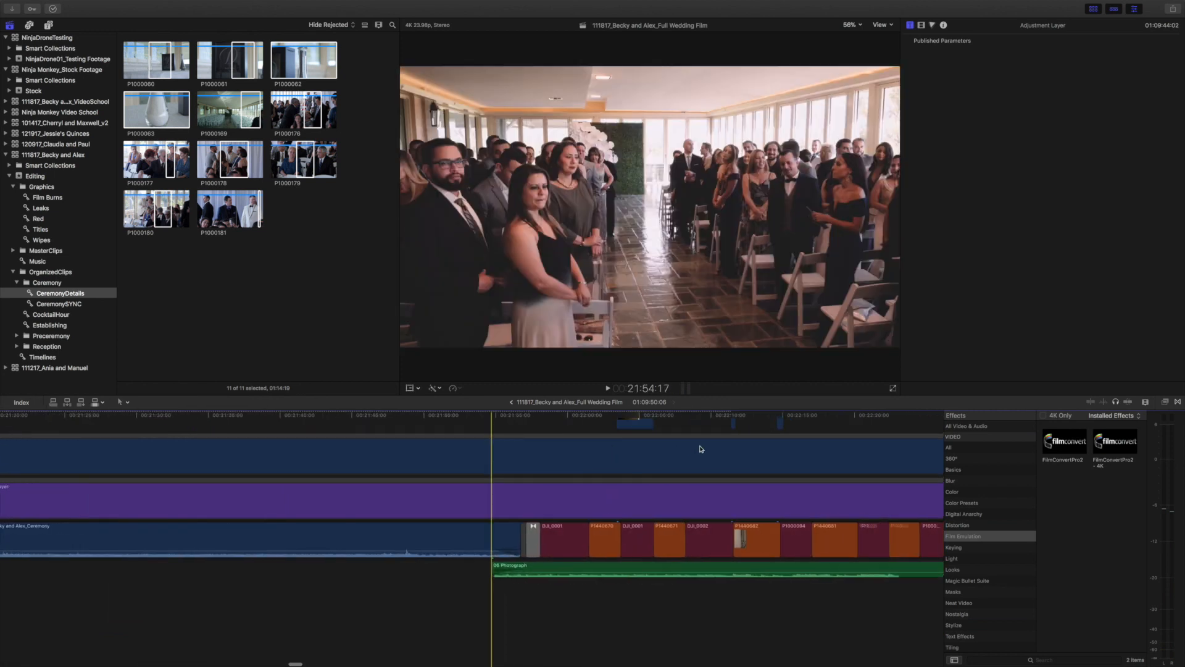
pyautogui.press('super+minus')
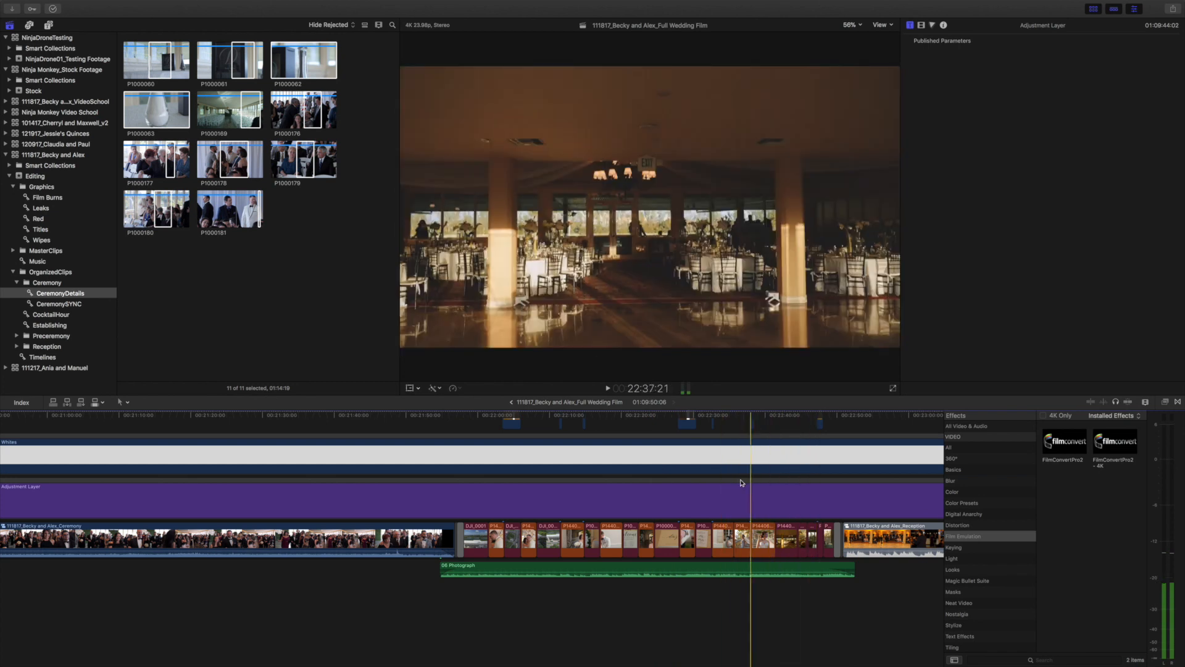
pyautogui.press('space')
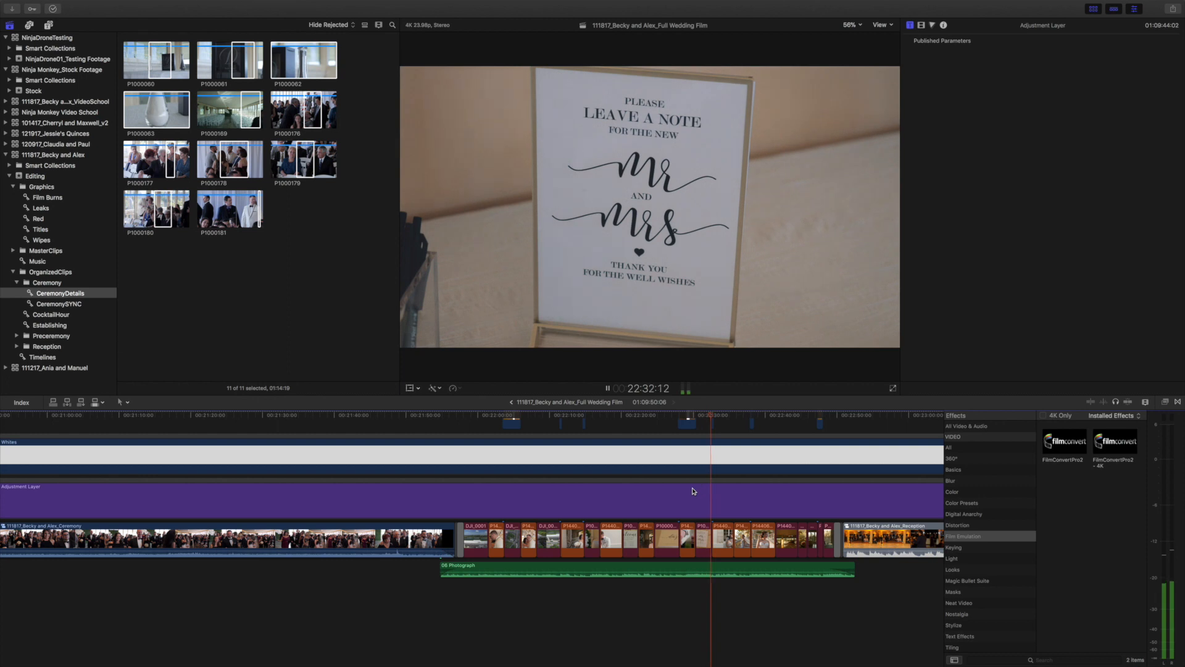
pyautogui.press('space')
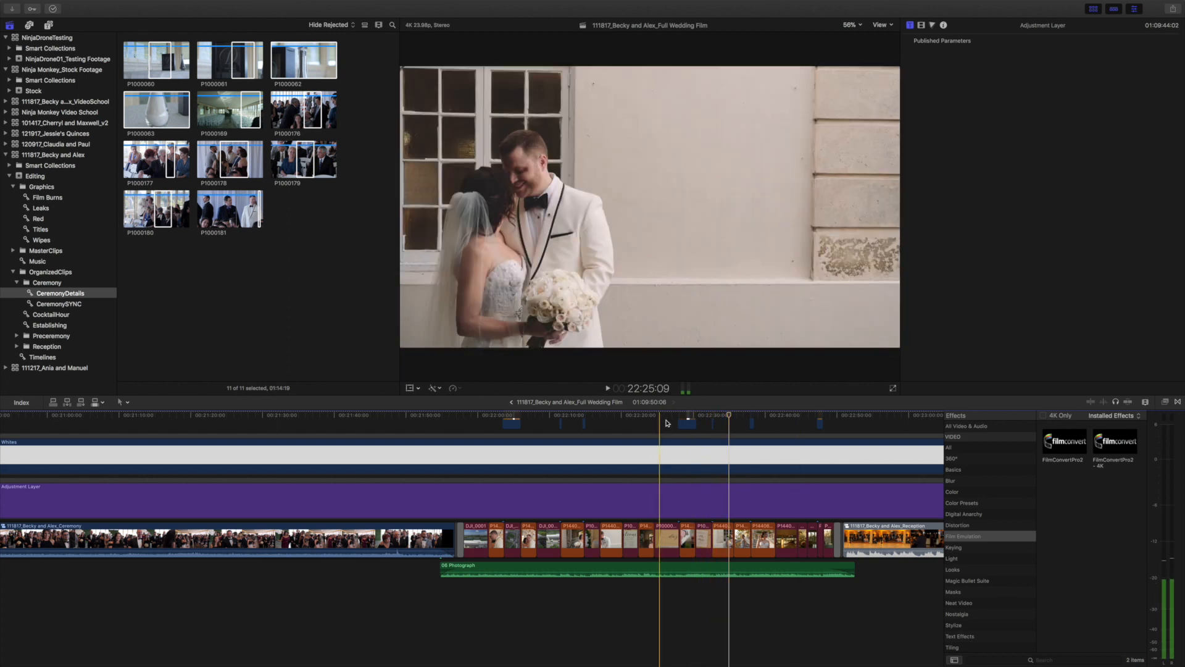
# - Examine the short overlay clips connected above the montage and play its shots from about 22:40
pyautogui.scroll(3, 716, 456)
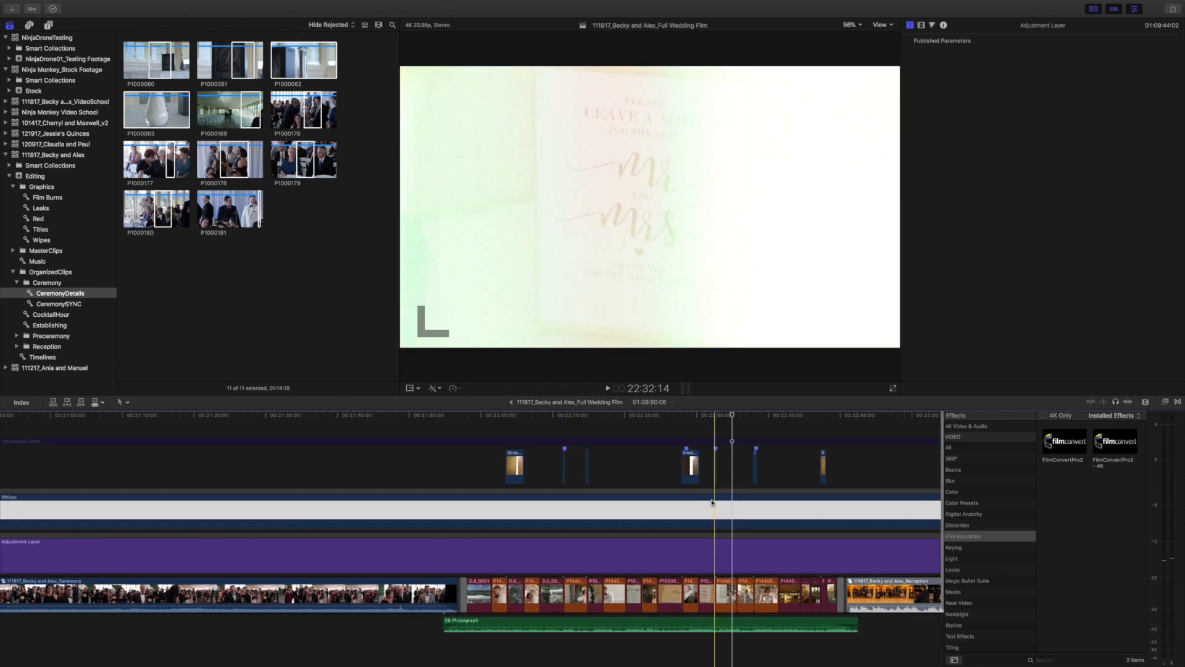
pyautogui.hscroll(5, 710, 463)
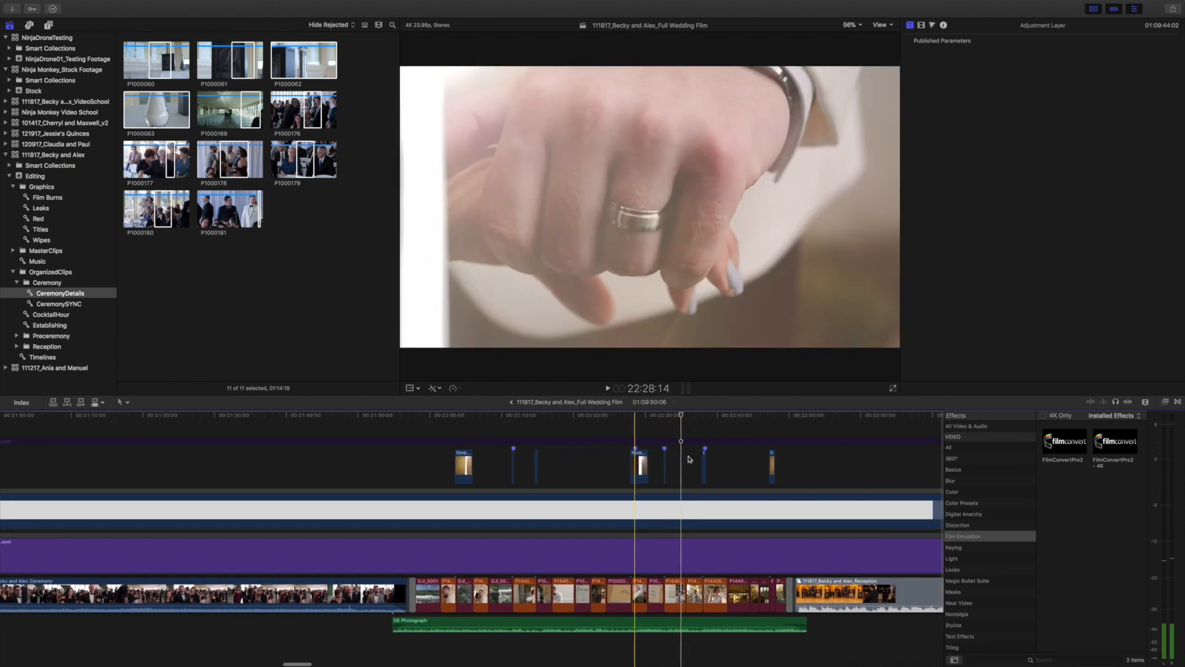
pyautogui.hscroll(1, 690, 459)
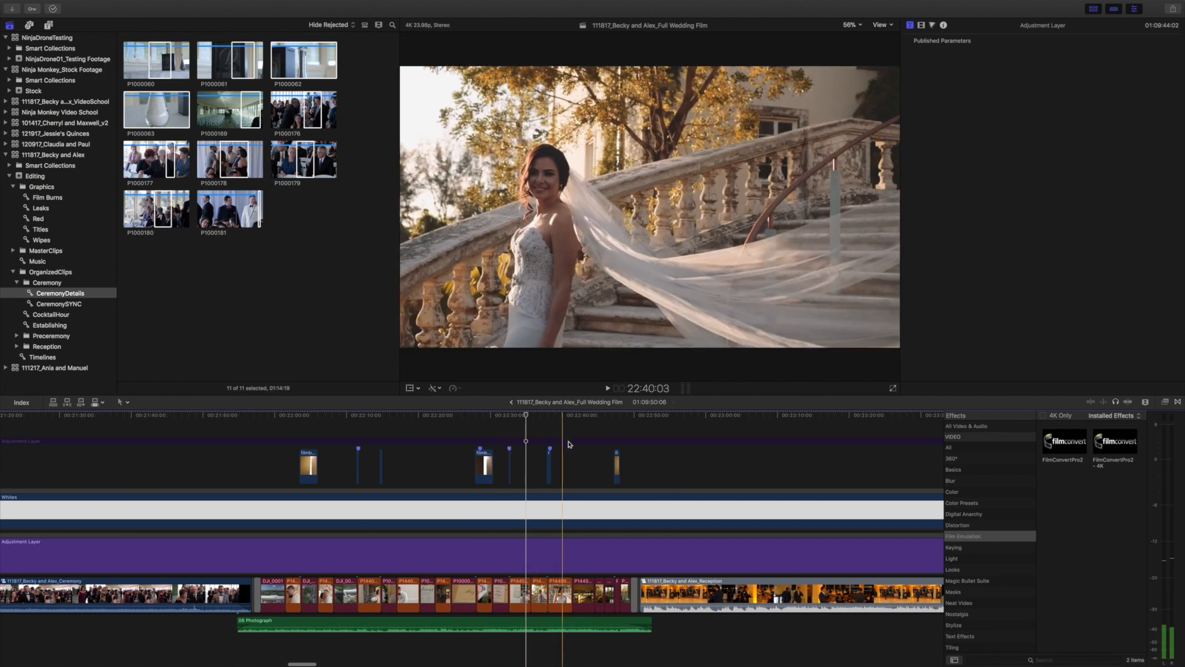
pyautogui.press('space')
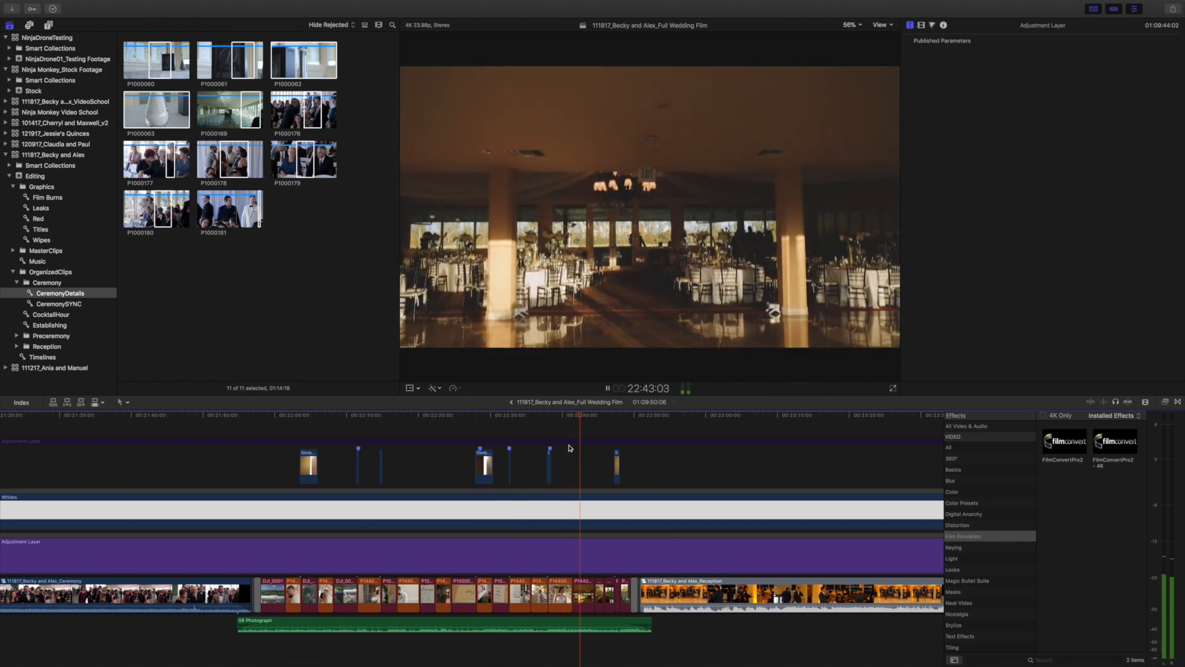
pyautogui.press('space')
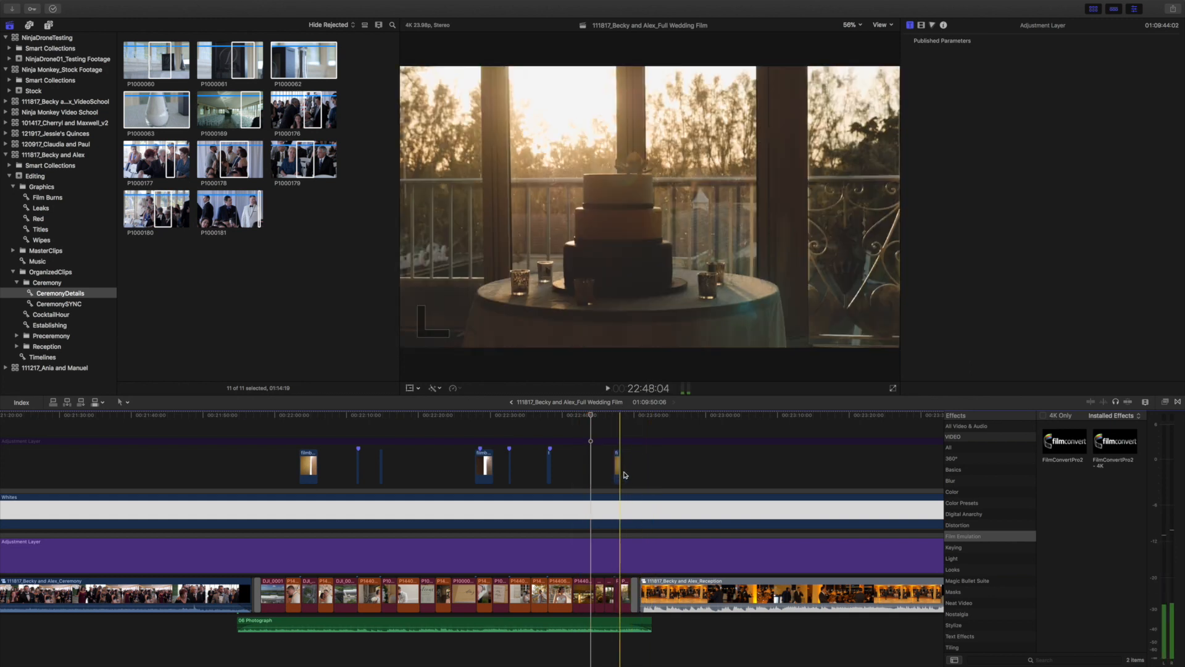
# - Play the transition from the end of the montage into the reception clip, checking how the Photograph music ends
pyautogui.click(622, 472)
pyautogui.press('super+equal')
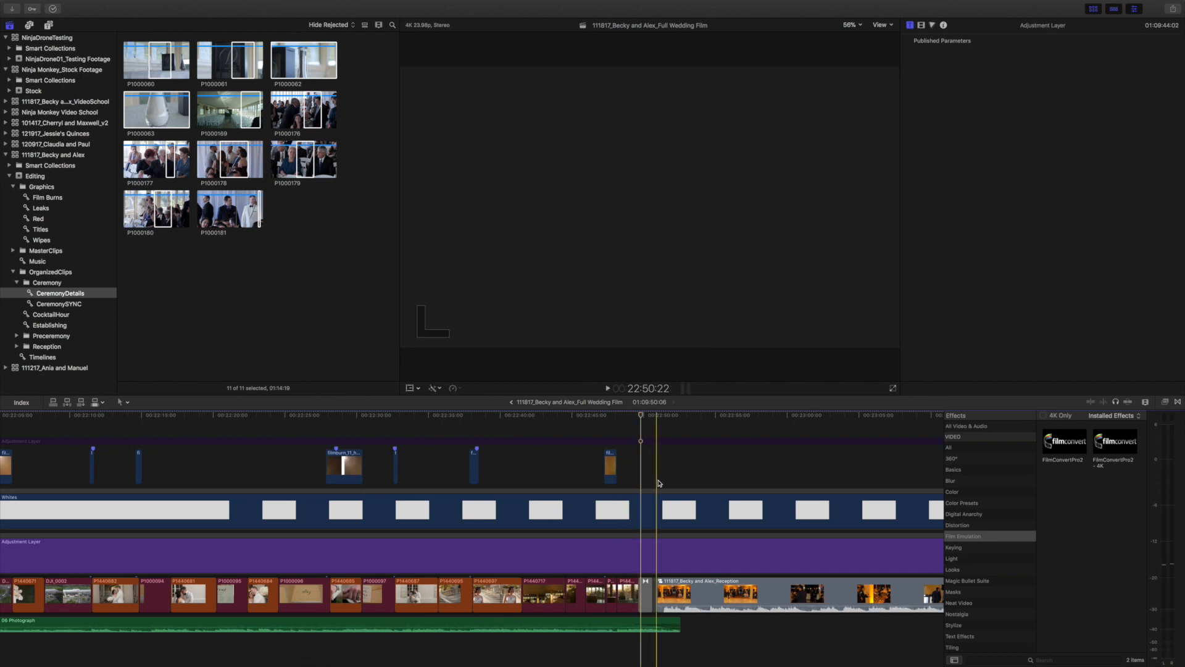
pyautogui.press('space')
pyautogui.press('super+minus')
pyautogui.press('super+minus')
pyautogui.press('super+minus')
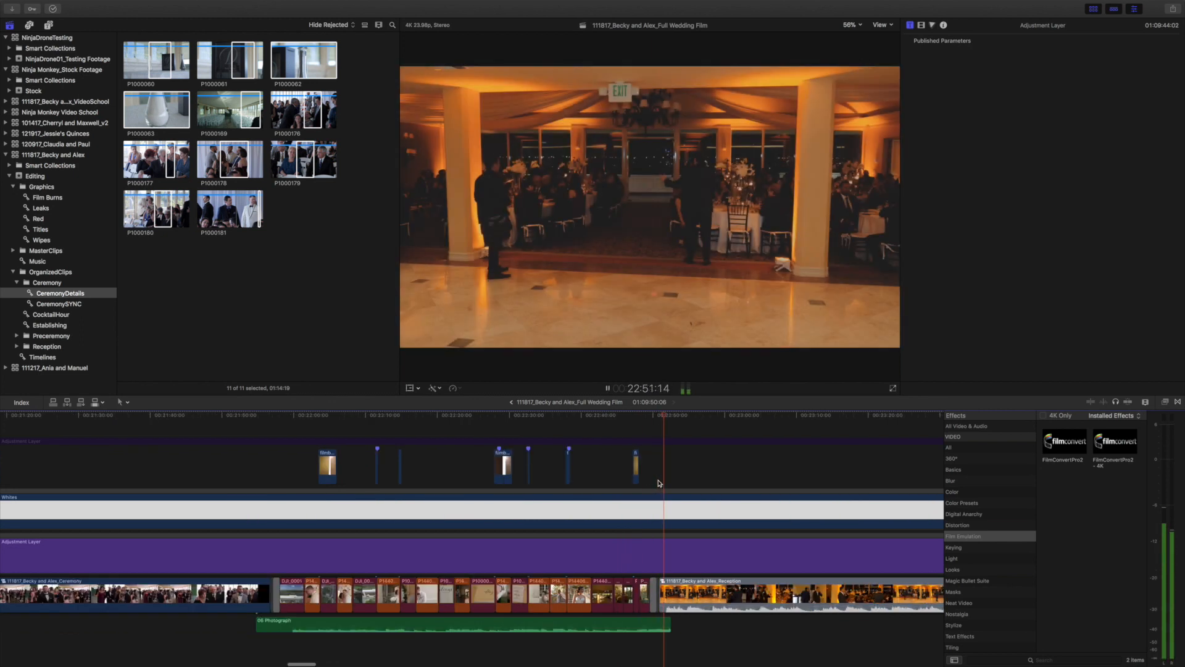
pyautogui.press('space')
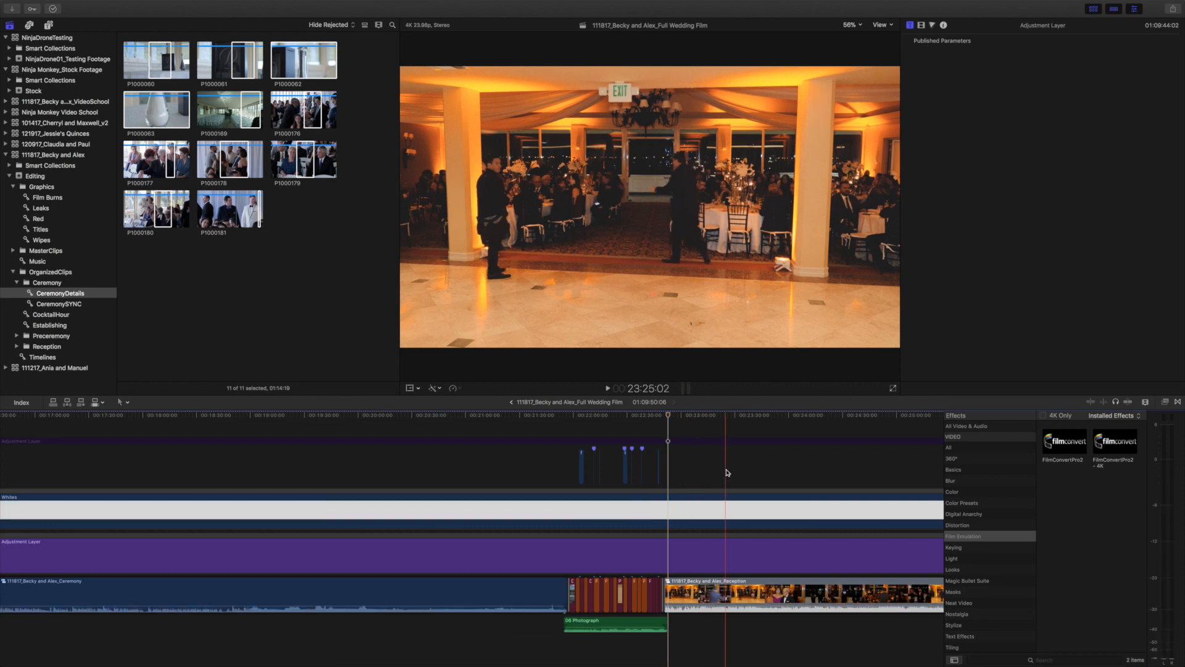
# - View the whole film's structure and open the reception compound clip in its own timeline
pyautogui.press('super+minus')
pyautogui.hscroll(5, 726, 473)
pyautogui.hscroll(4, 726, 473)
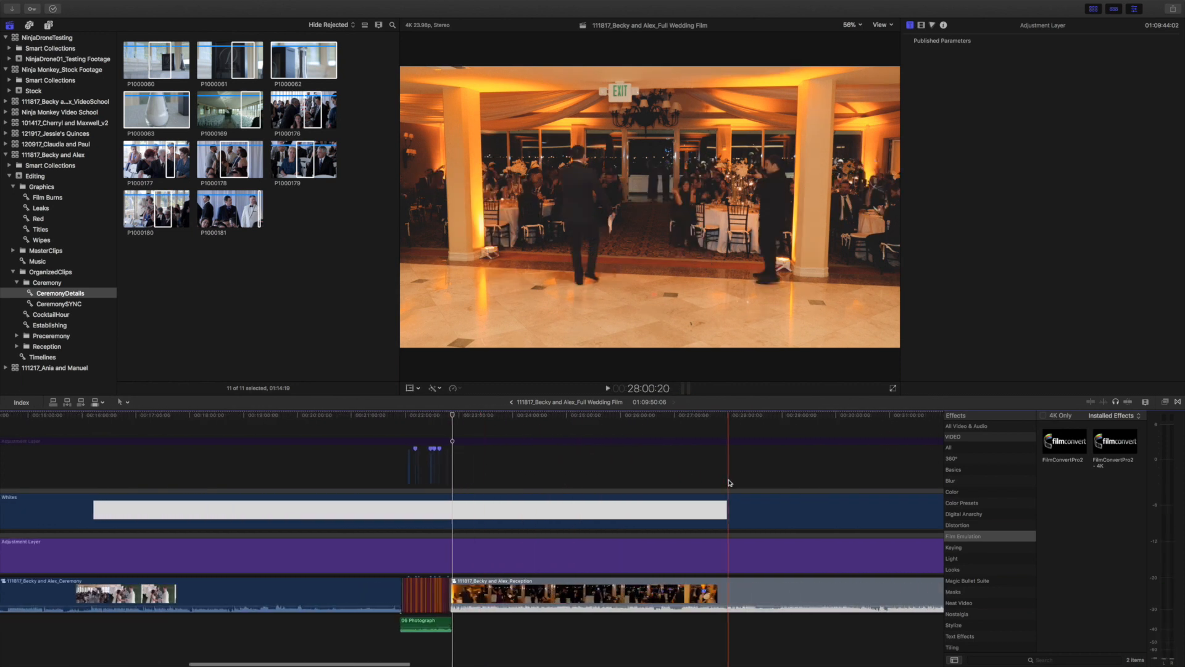
pyautogui.press('super+minus')
pyautogui.press('super+minus')
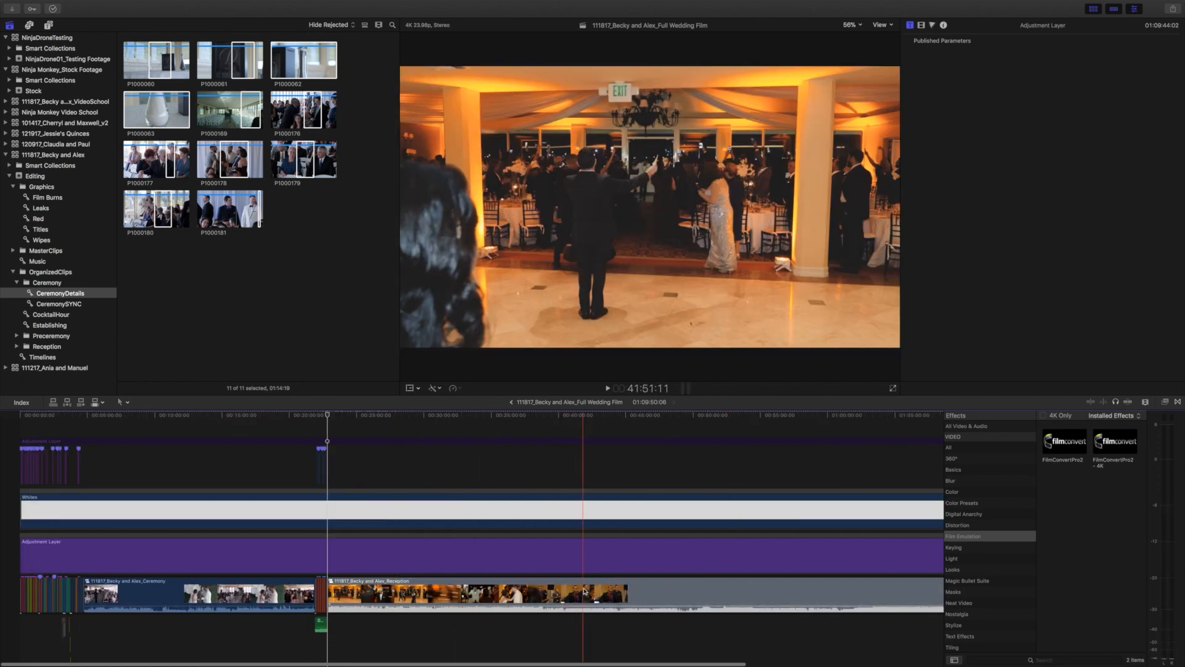
pyautogui.press('super+minus')
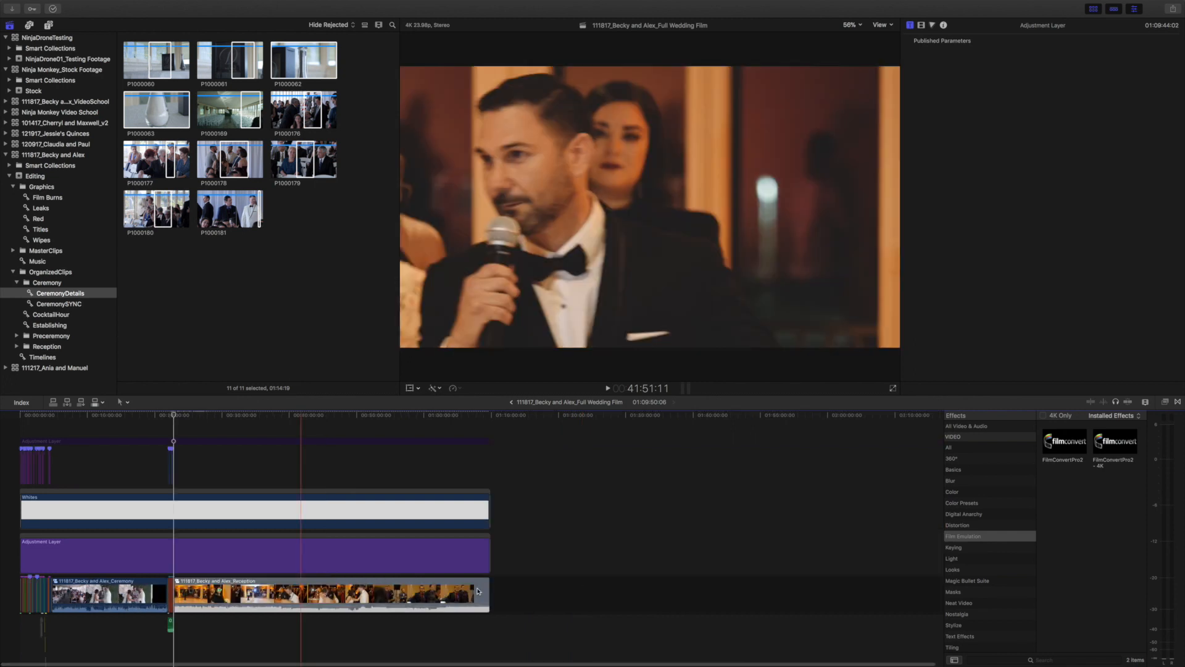
pyautogui.doubleClick(248, 585)
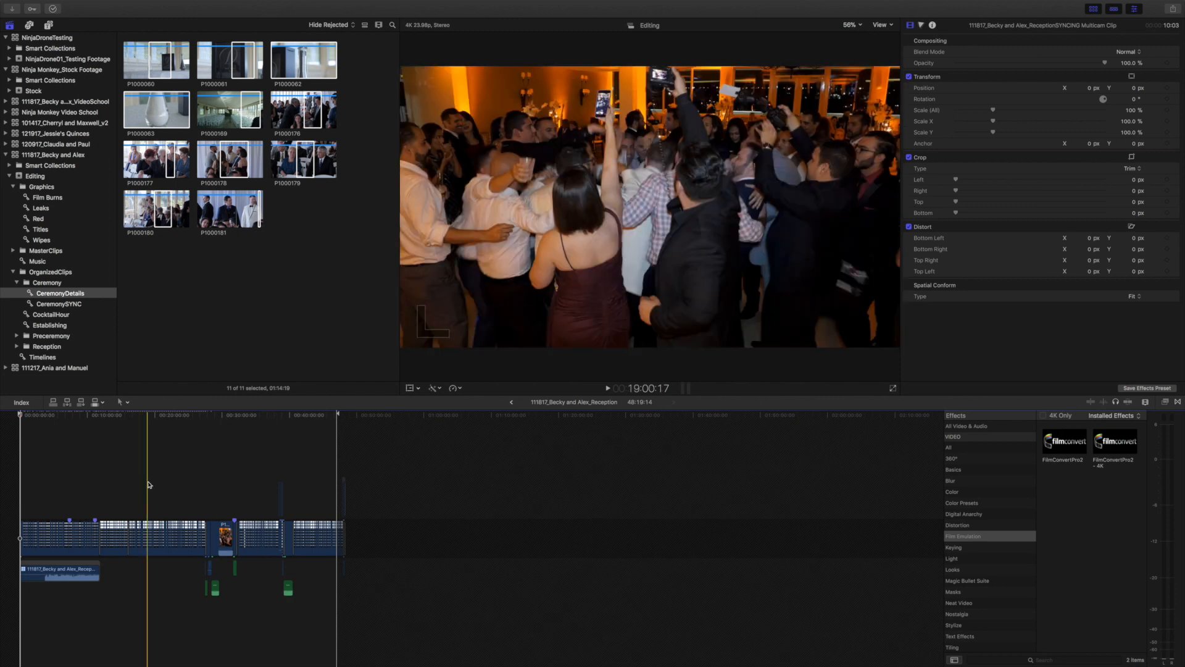
# - Play the groom's speech at about 32:42 in the reception timeline and show its audio settings
pyautogui.press('super+equal')
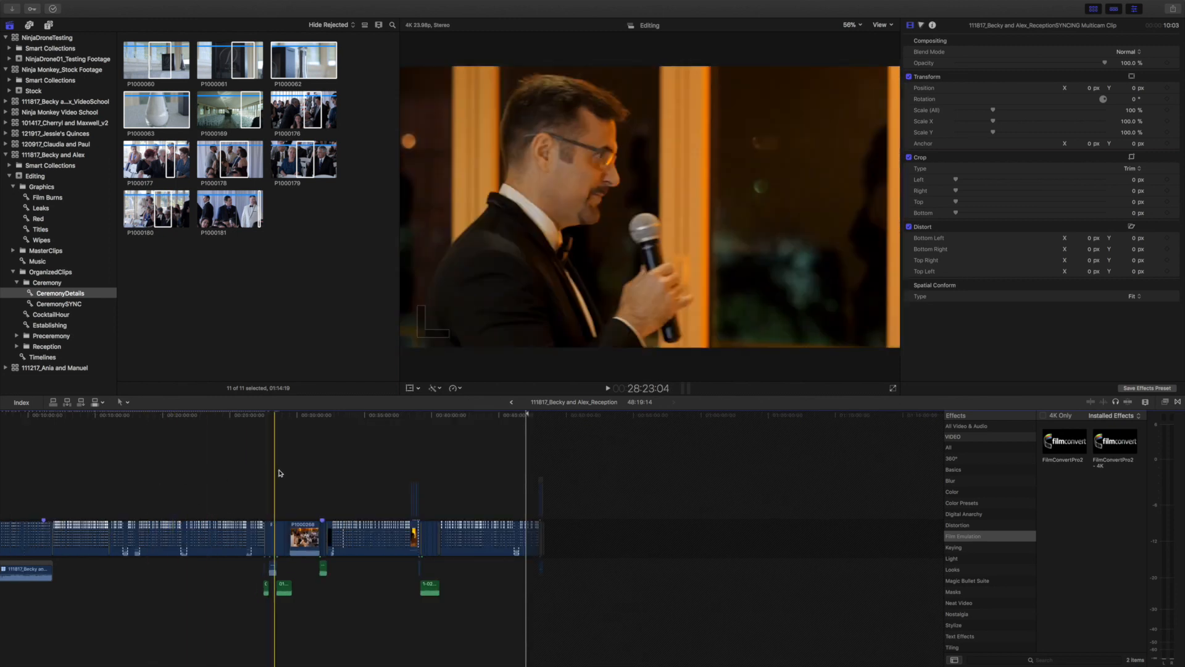
pyautogui.press('super+equal')
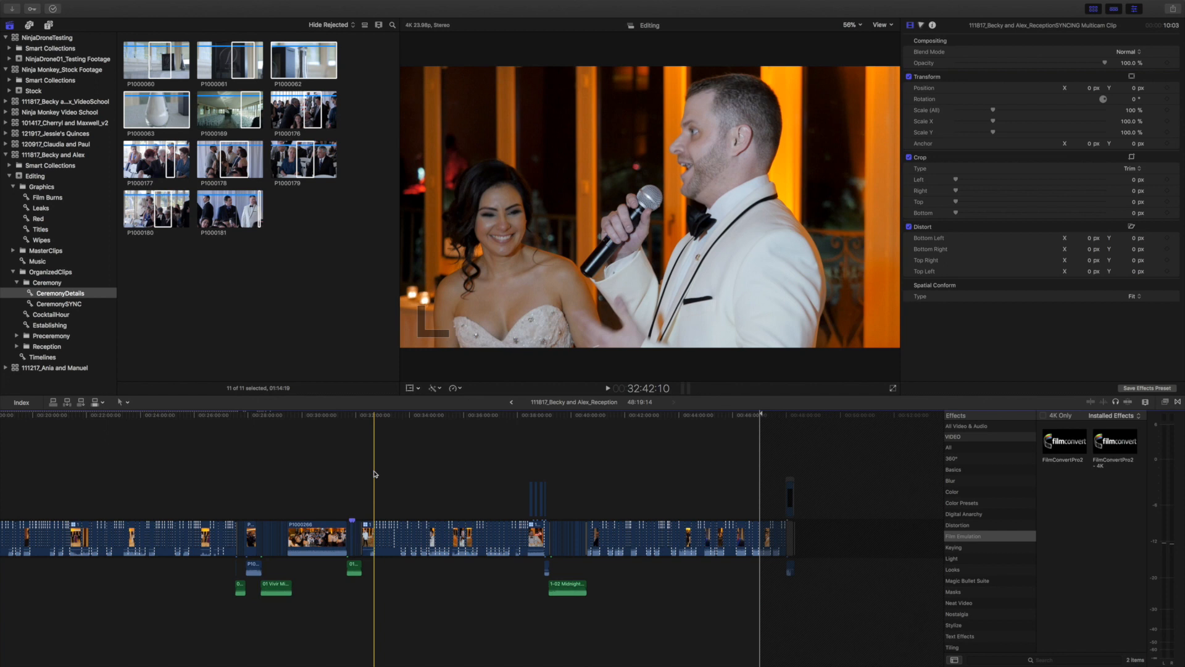
pyautogui.press('space')
pyautogui.hotkey('ctrl', 'Tab')
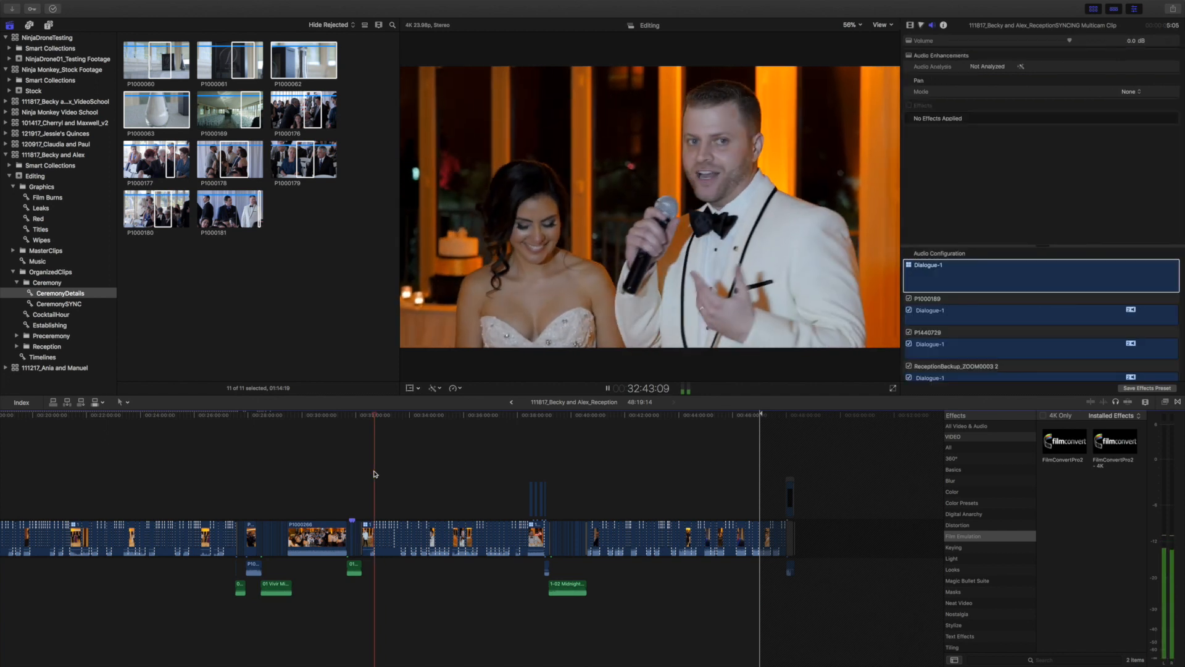
pyautogui.press('space')
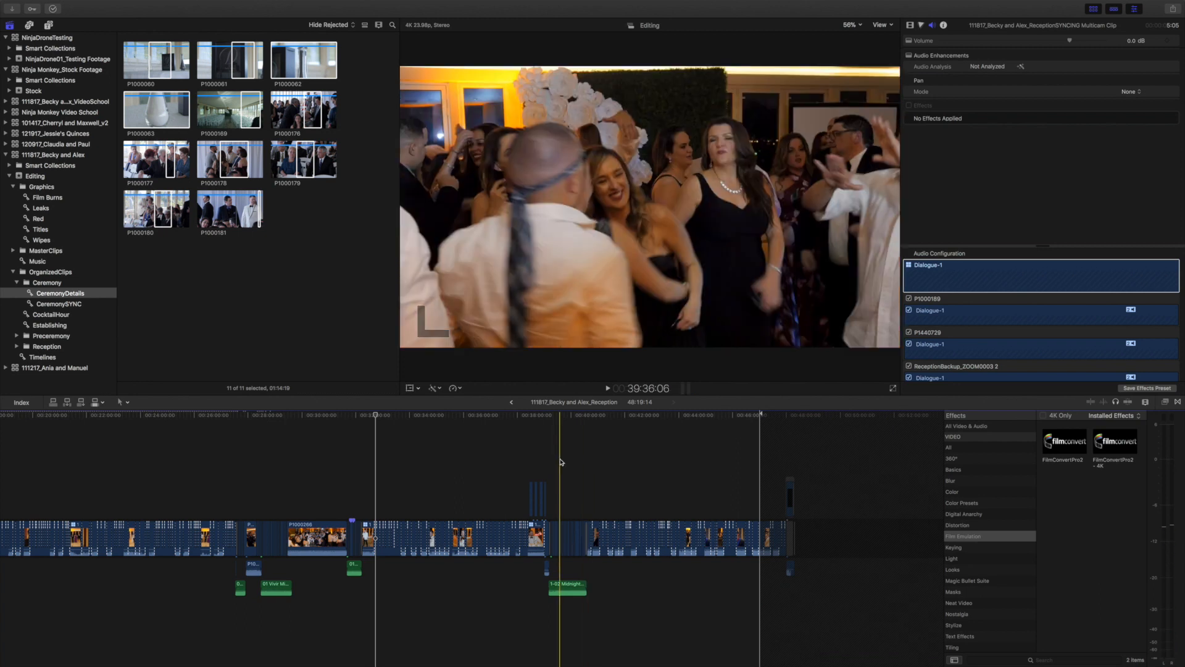
# - Play the dancing section over the Midnight City music and the live singing that follows in the reception timeline
pyautogui.press('space')
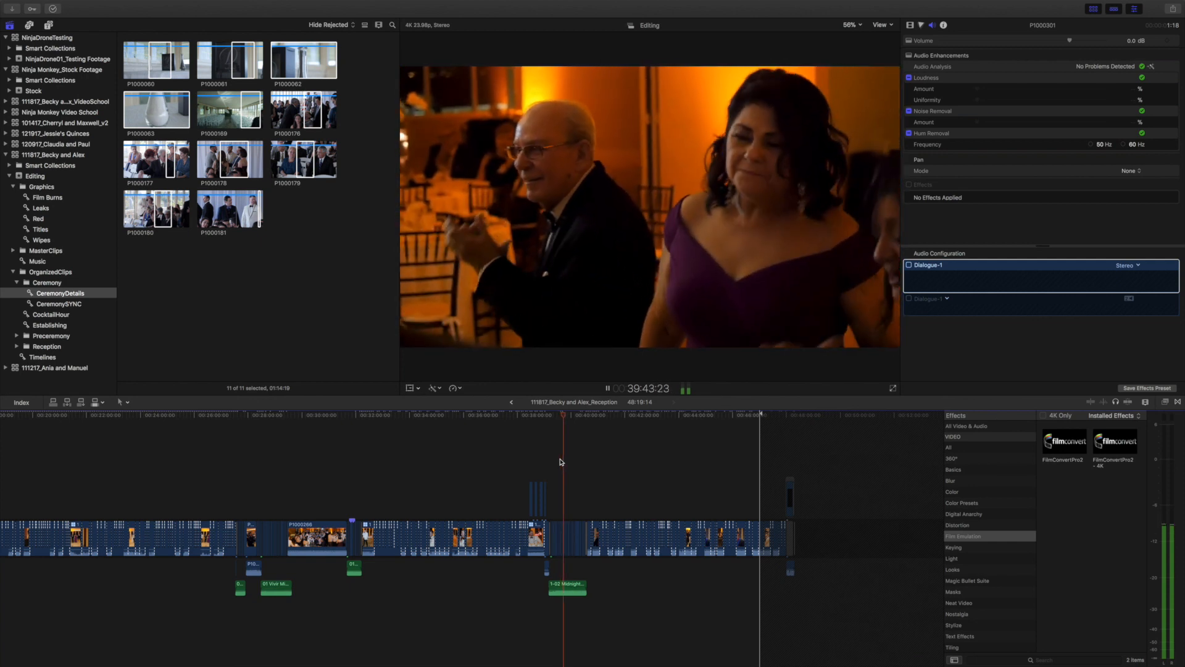
pyautogui.press('space')
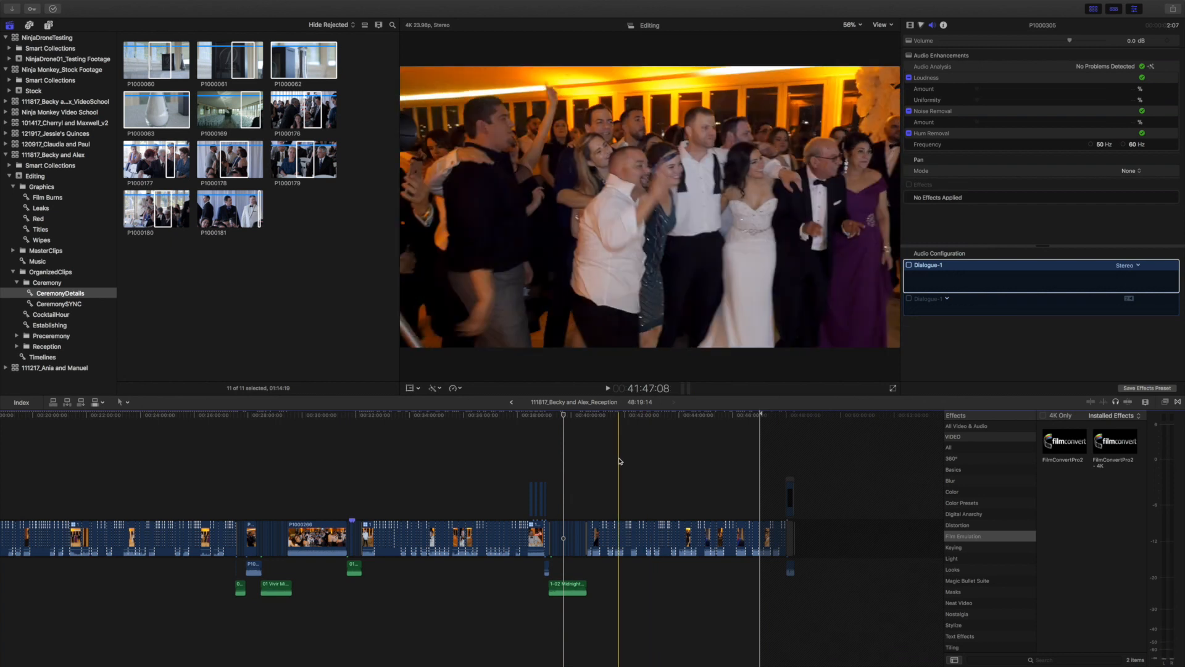
pyautogui.press('space')
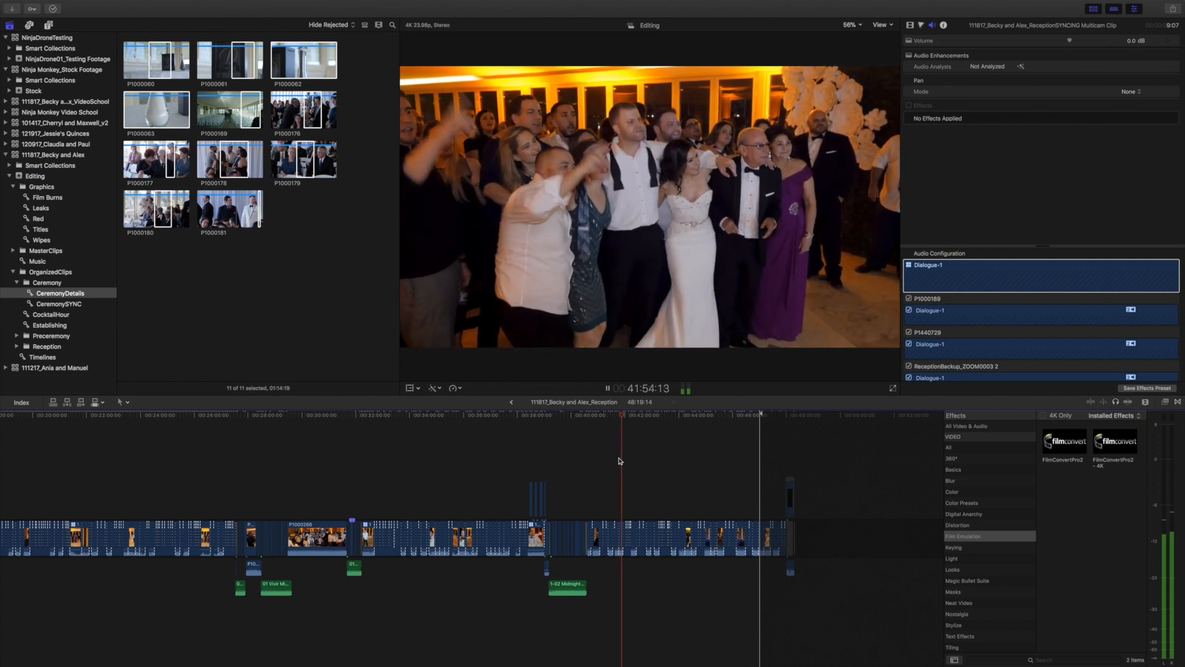
pyautogui.click(619, 458)
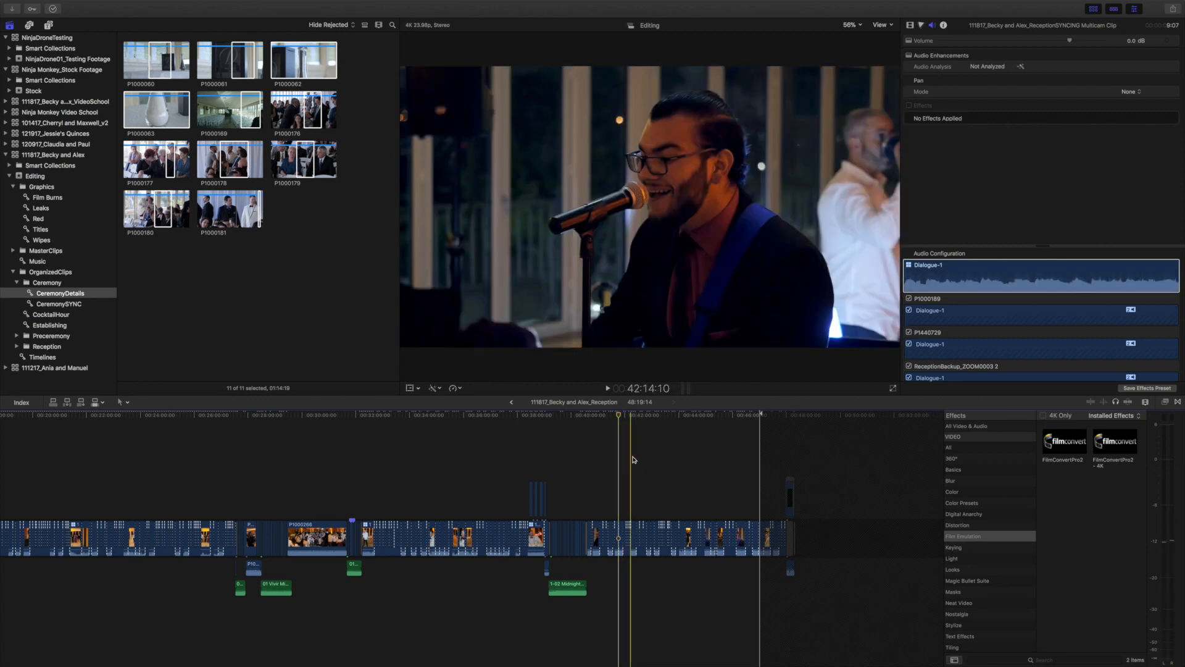
pyautogui.press('space')
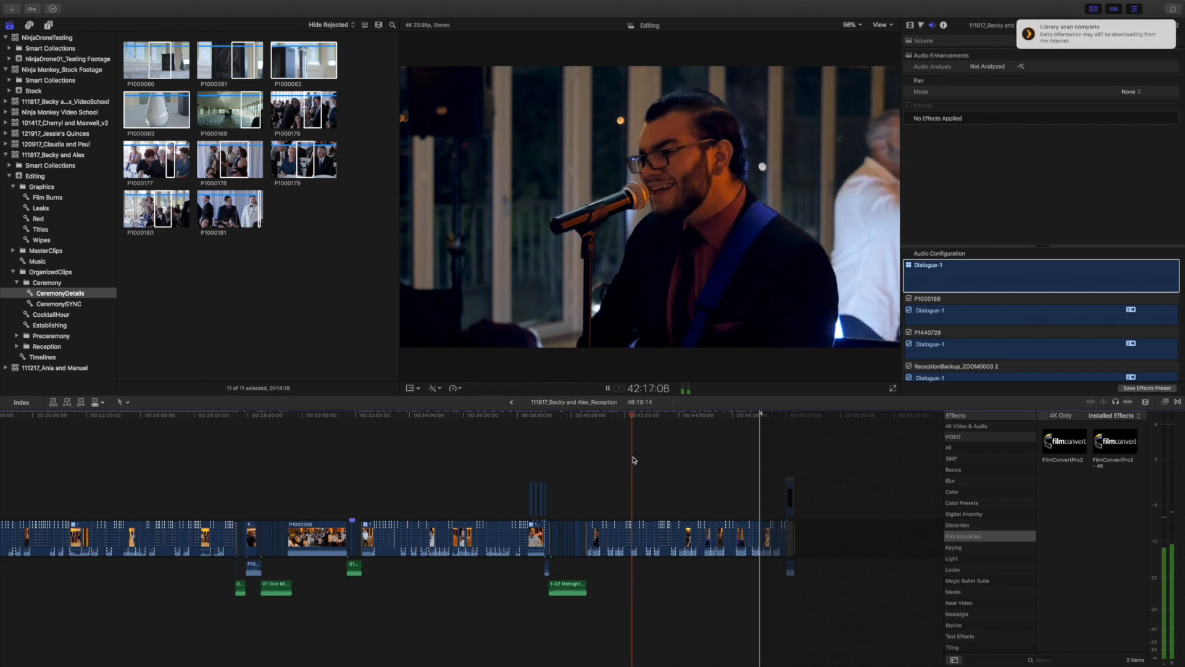
pyautogui.press('space')
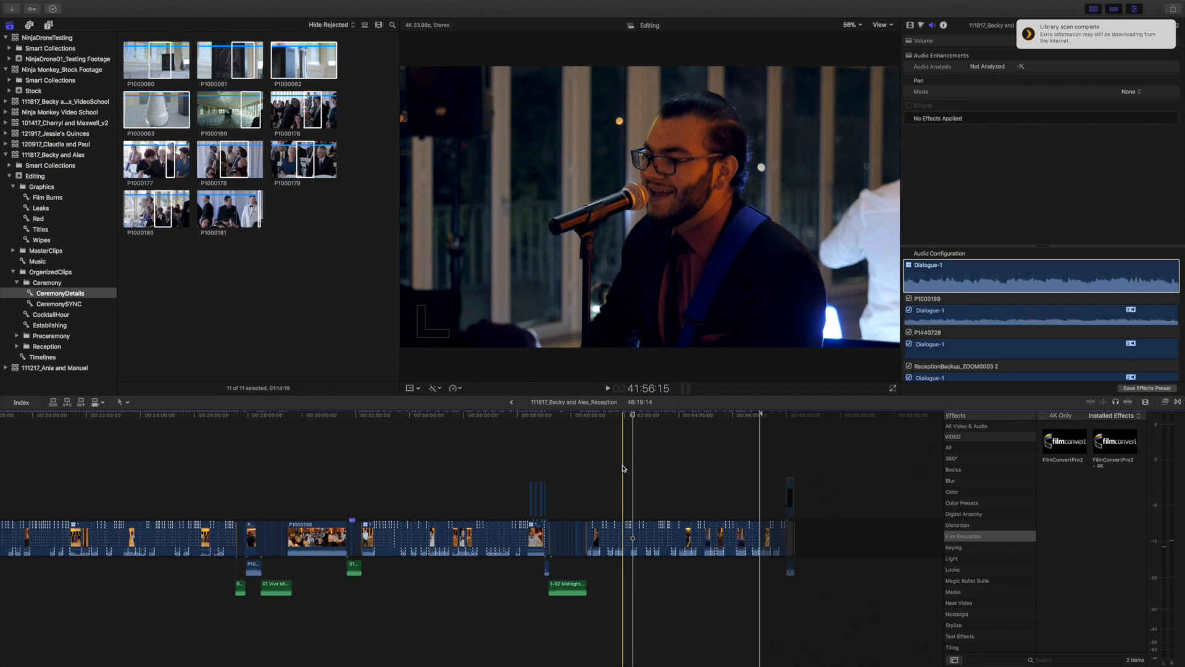
# - Return to the Full Wedding Film timeline and examine the end of the film with its overlay layers
pyautogui.press('super+equal')
pyautogui.press('super+equal')
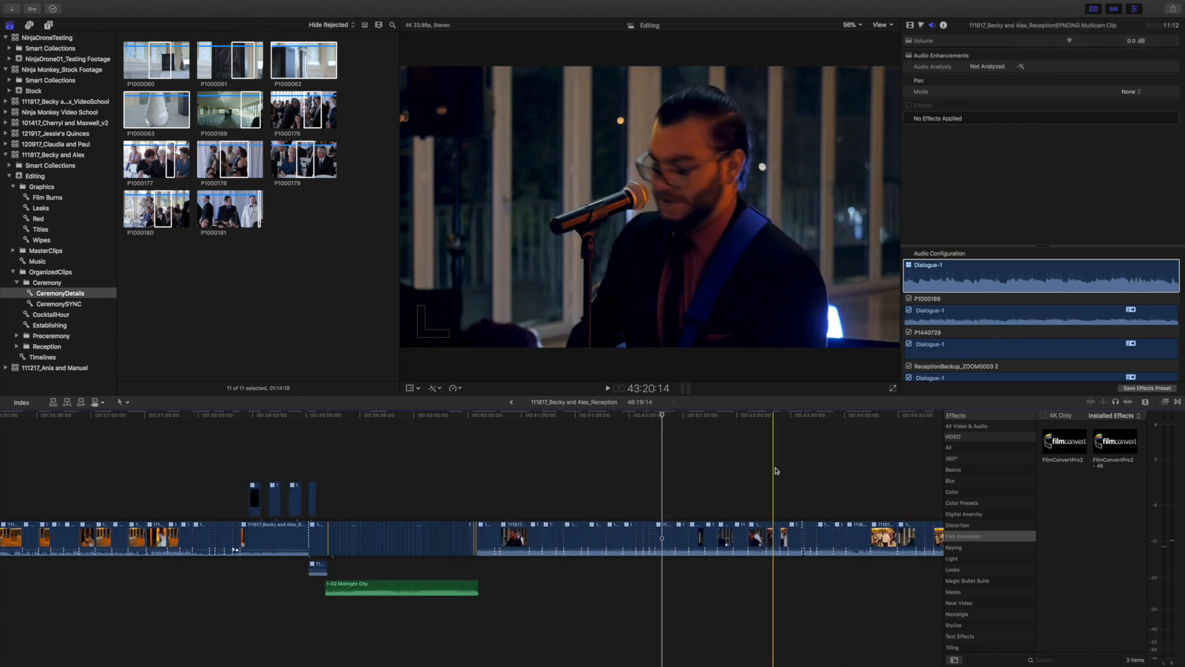
pyautogui.press('super+minus')
pyautogui.press('super+minus')
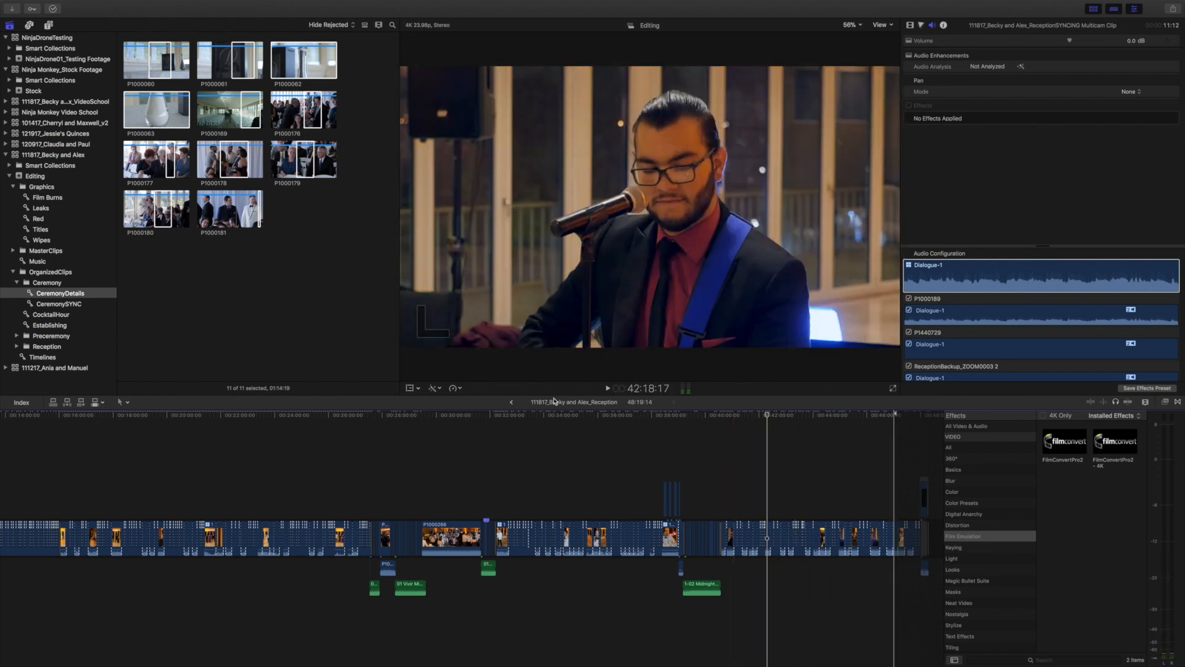
pyautogui.click(511, 402)
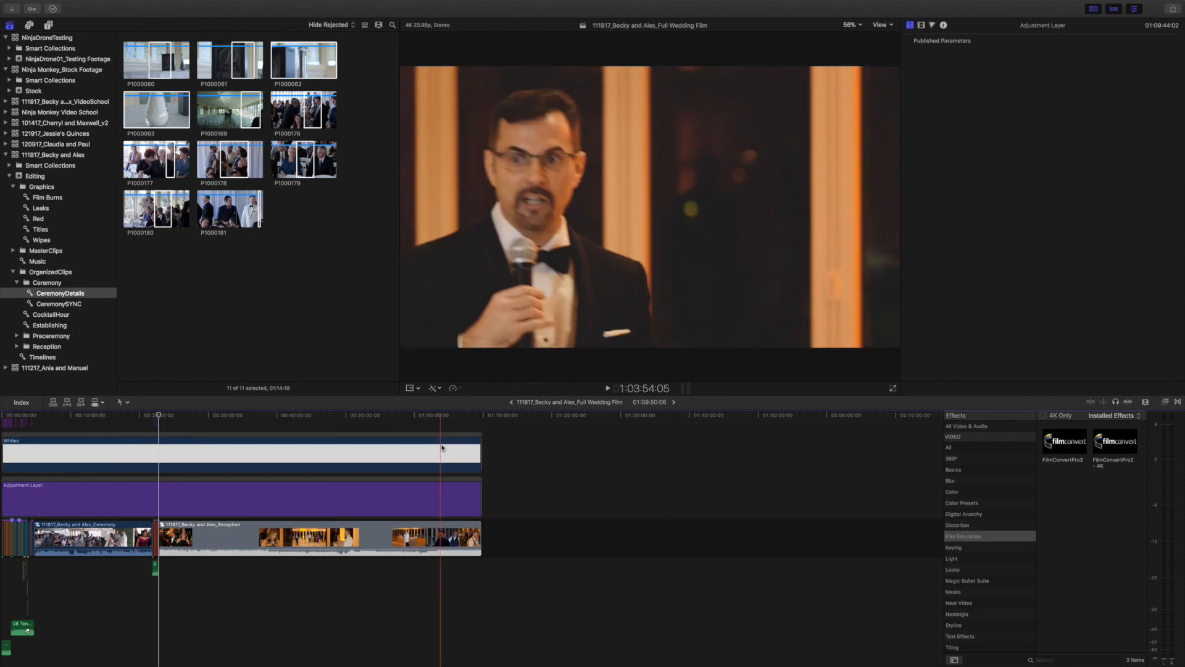
pyautogui.press('super+equal')
pyautogui.press('super+equal')
pyautogui.press('super+equal')
pyautogui.press('super+equal')
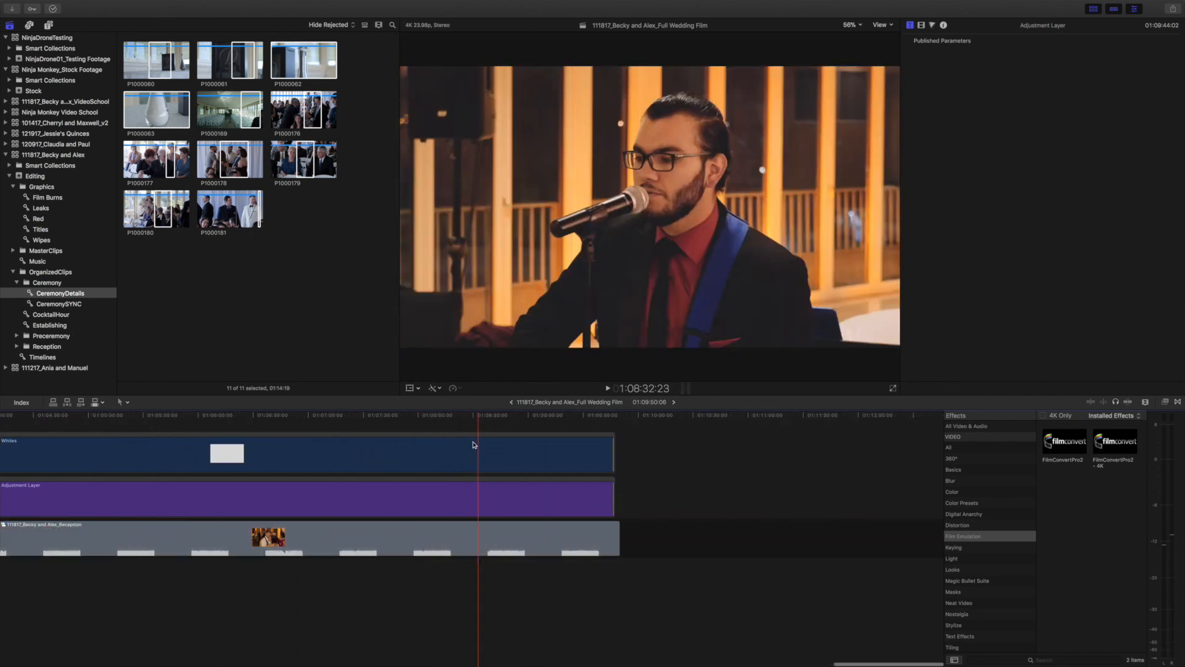
pyautogui.press('super+equal')
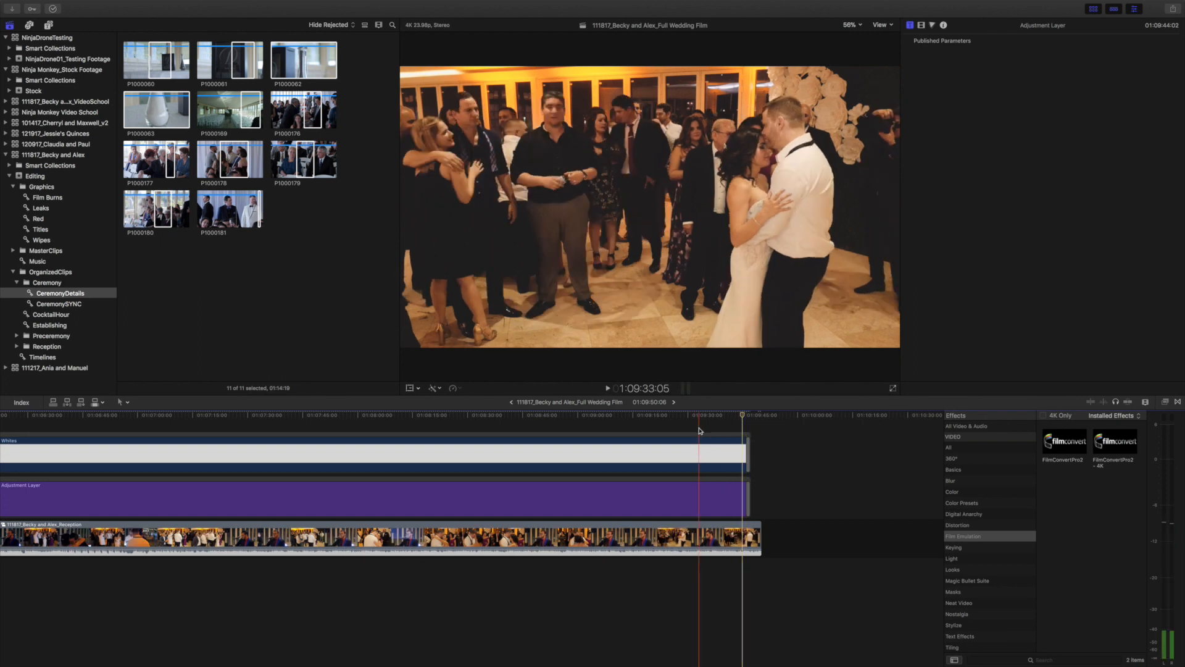
pyautogui.scroll(3, 655, 426)
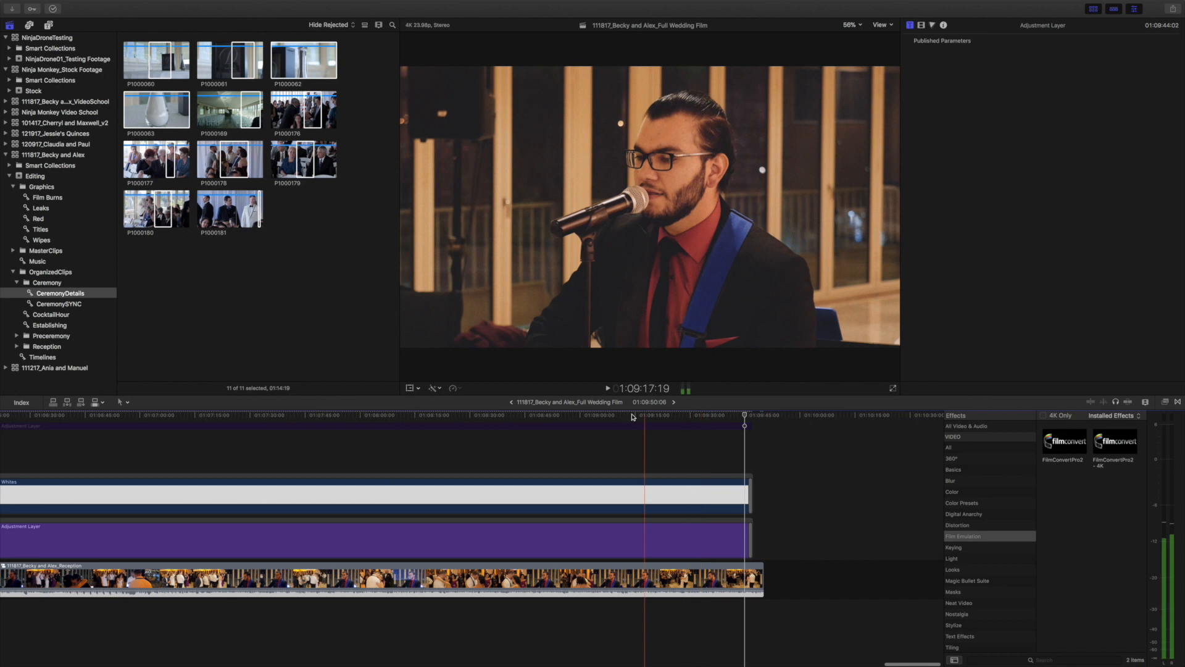
# - Select the Whites and Adjustment Layer overlays and toggle them off and on repeatedly to compare the look, leaving them enabled
pyautogui.moveTo(612, 440); pyautogui.dragTo(634, 539)
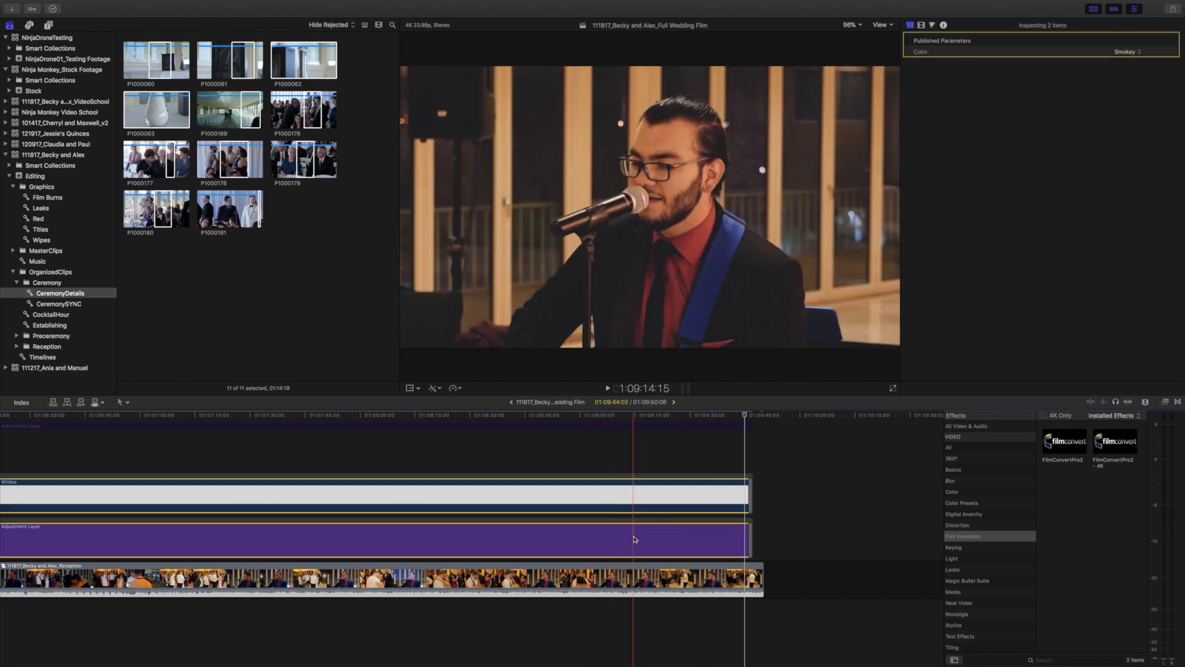
pyautogui.press('v')
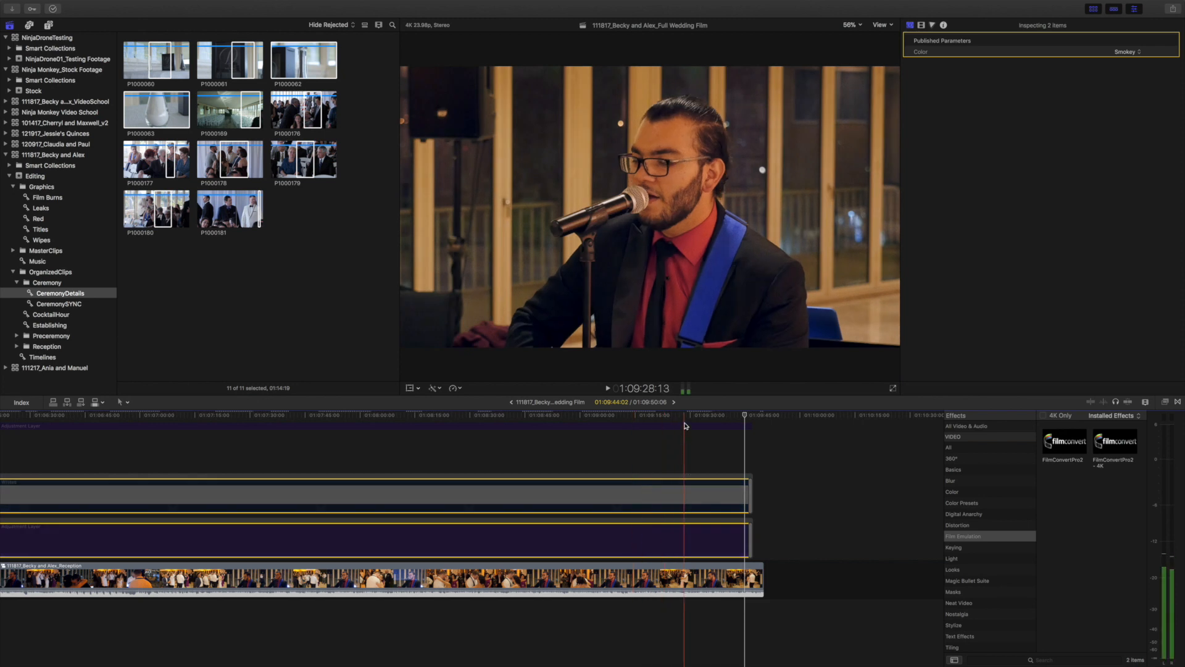
pyautogui.press('v')
pyautogui.press('v')
pyautogui.press('v')
pyautogui.press('v')
pyautogui.press('v')
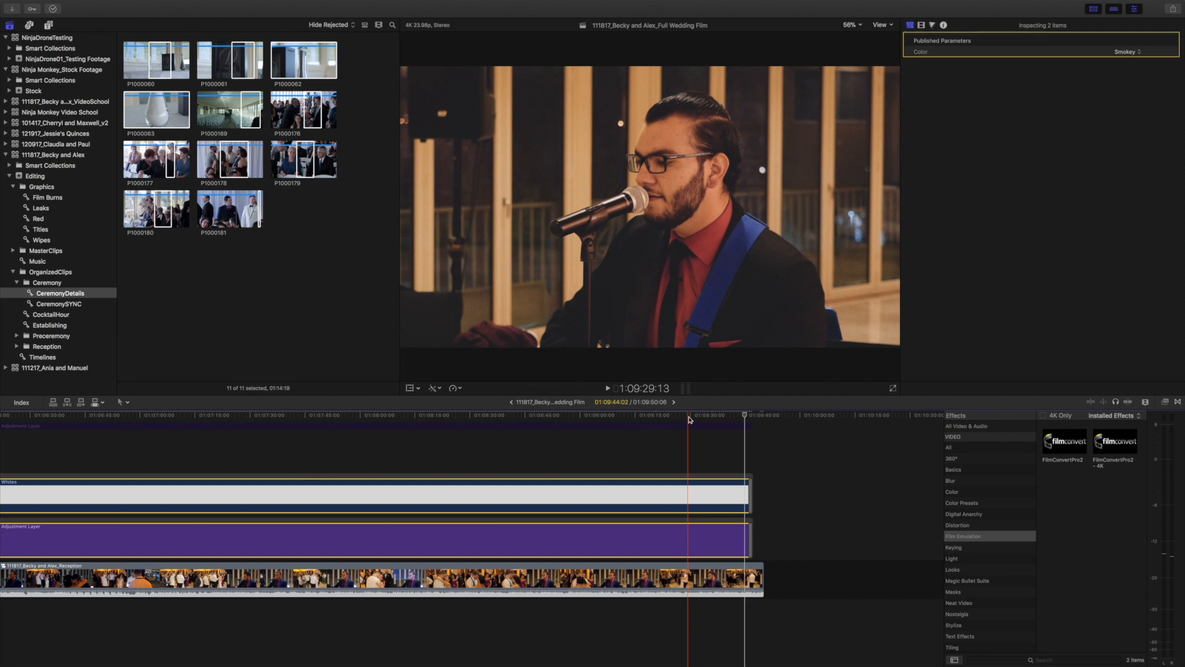
pyautogui.press('v')
pyautogui.press('v')
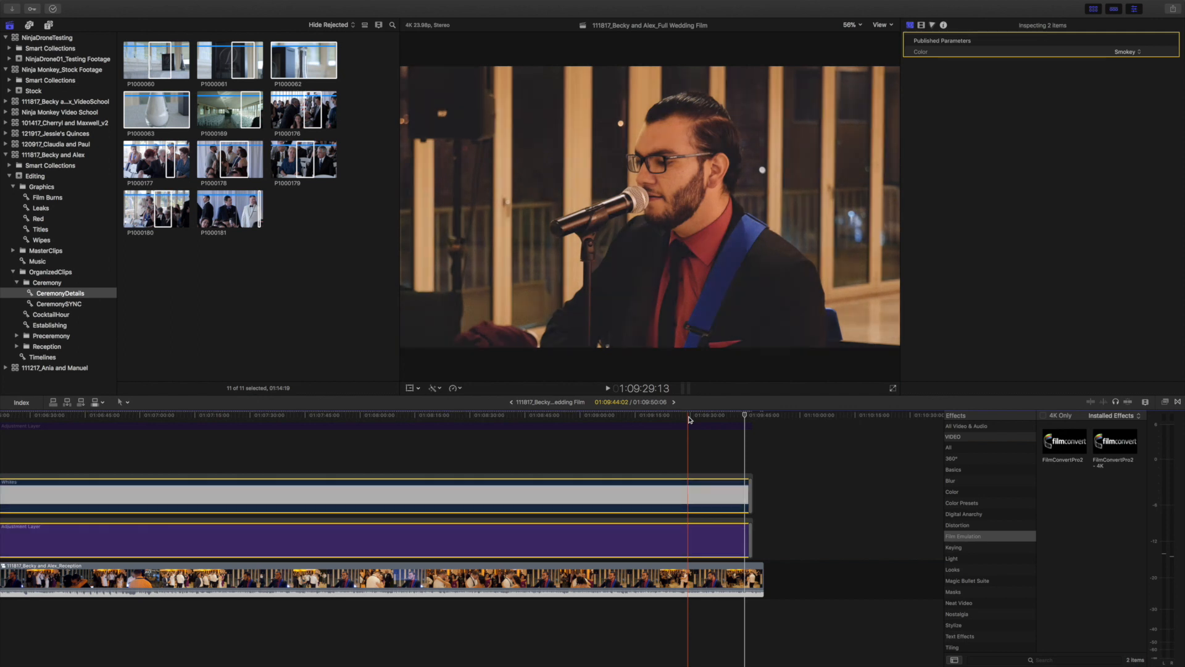
pyautogui.press('v')
pyautogui.press('v')
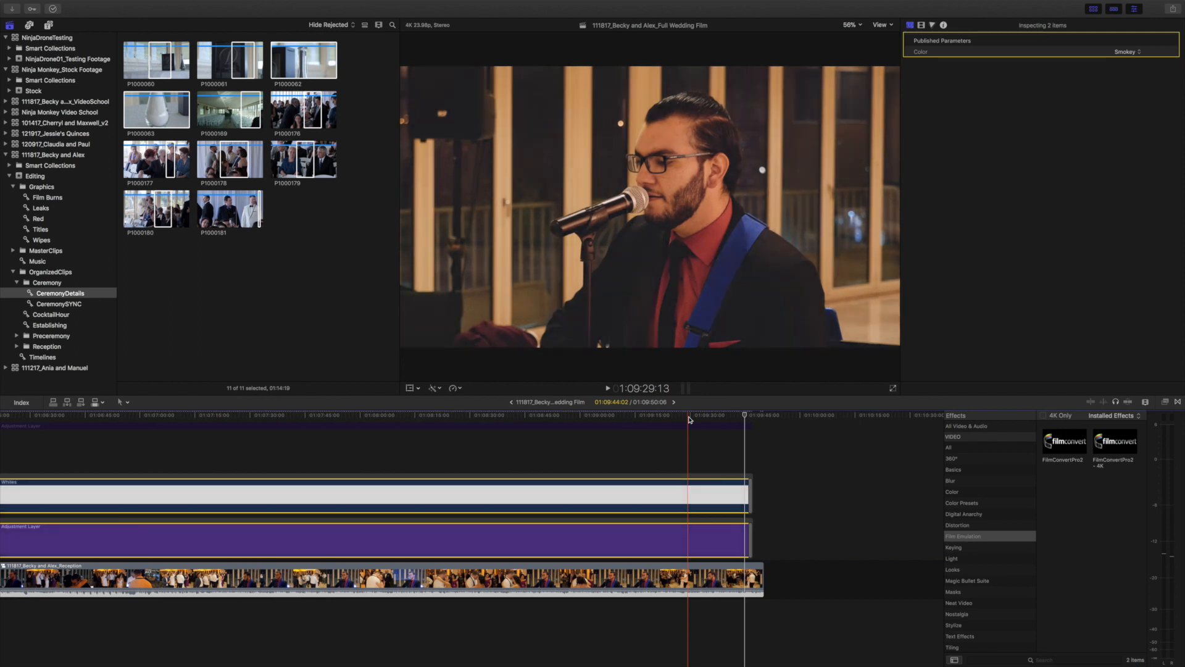